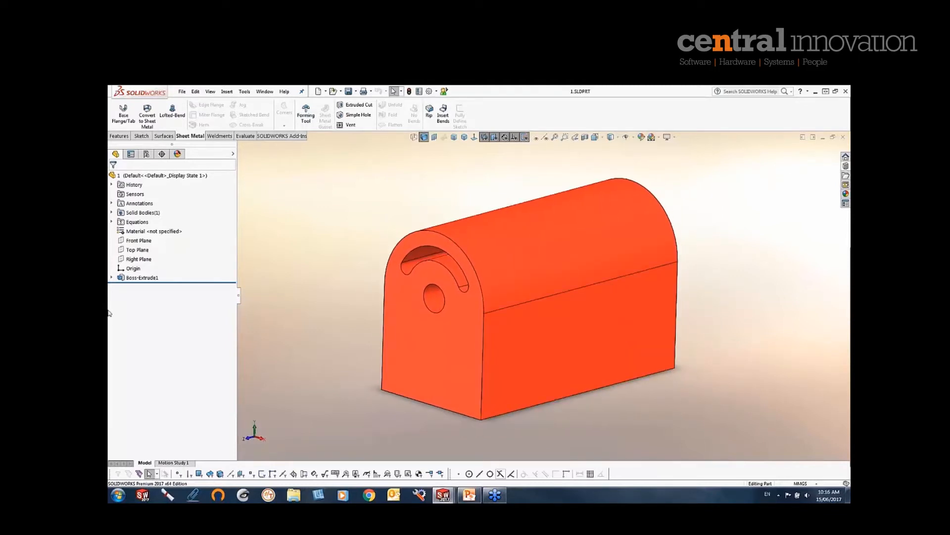
Expand the Boss-Extrude1 feature and examine its sketch and the solid body it forms
{"action": "left_click", "coordinate": [111, 278]}
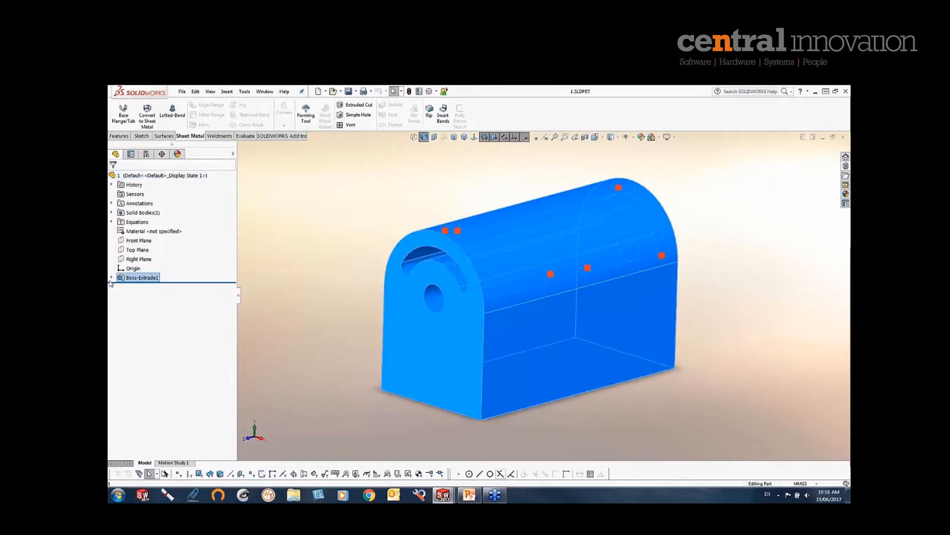
{"action": "left_click", "coordinate": [112, 278]}
{"action": "mouse_move", "coordinate": [134, 291]}
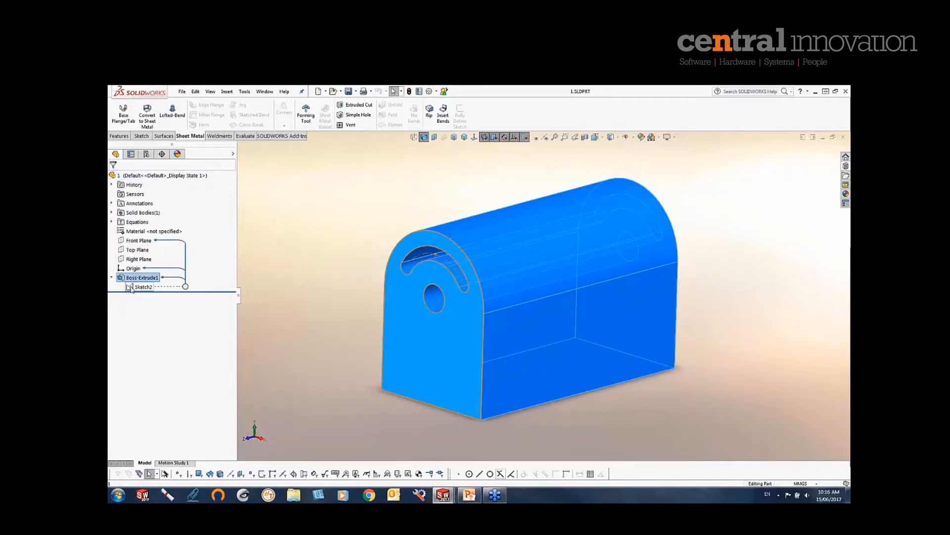
{"action": "left_click", "coordinate": [131, 288]}
{"action": "left_click", "coordinate": [283, 258]}
{"action": "middle_click_drag", "start_coordinate": [283, 258], "coordinate": [322, 282]}
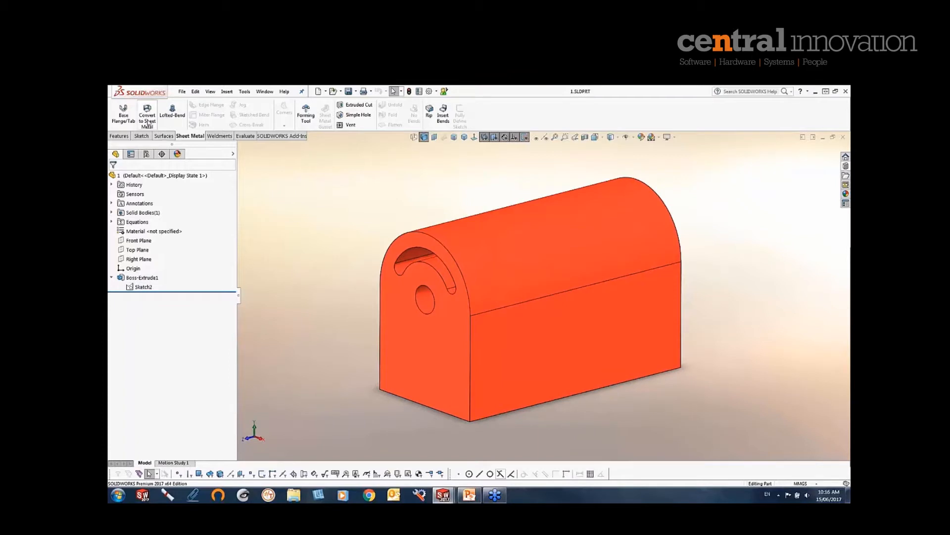
Start converting the solid to sheet metal, with its bottom face as the fixed face and a 3 mm thickness
{"action": "left_click", "coordinate": [147, 123]}
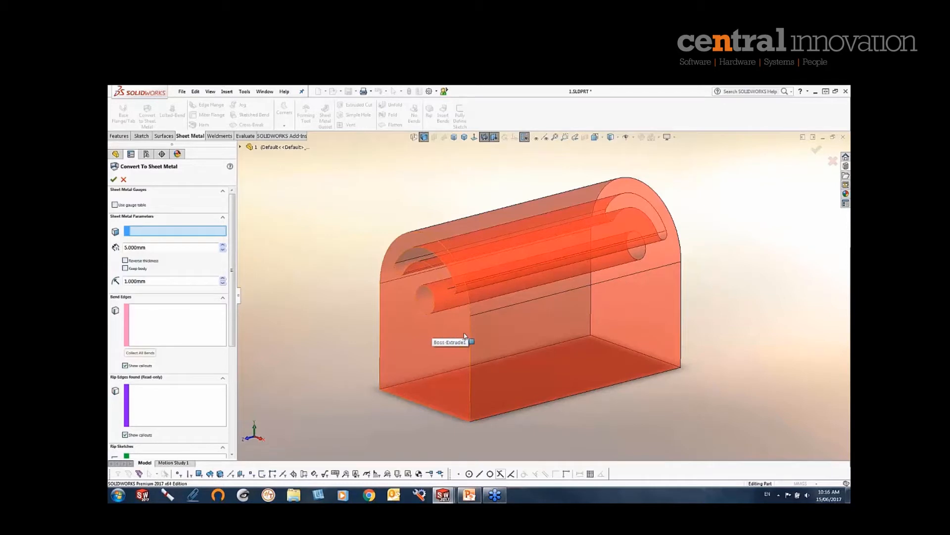
{"action": "middle_click_drag", "start_coordinate": [495, 335], "coordinate": [447, 424]}
{"action": "left_click", "coordinate": [481, 332]}
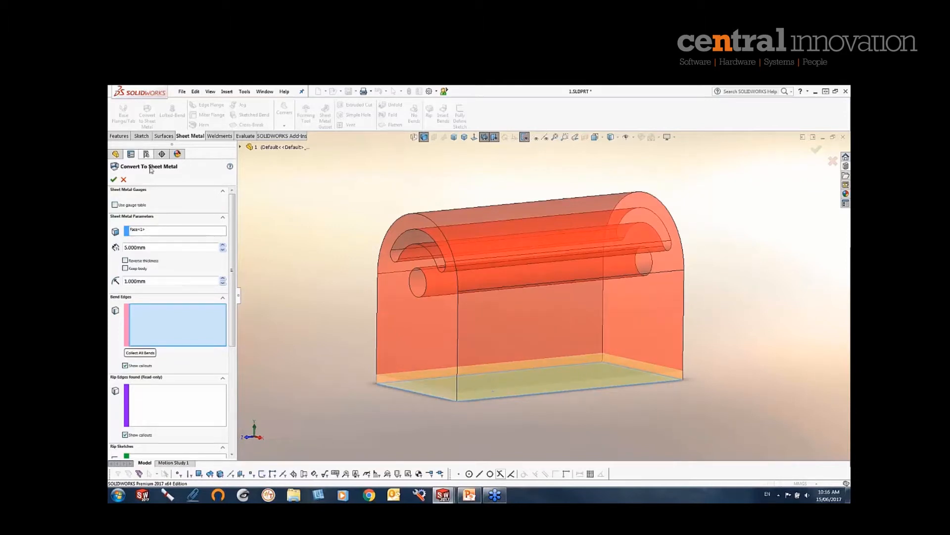
{"action": "left_click", "coordinate": [147, 247]}
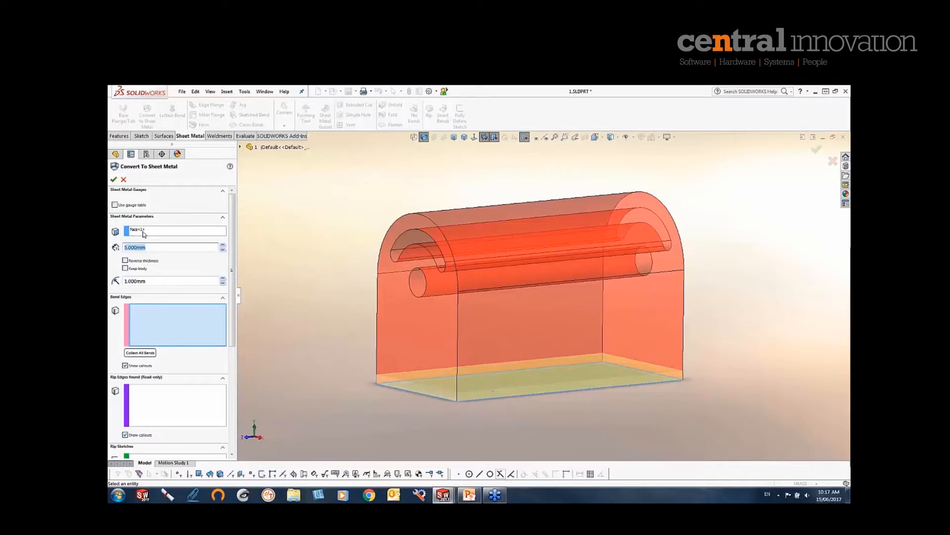
{"action": "type", "text": "3"}
{"action": "key", "text": "Return"}
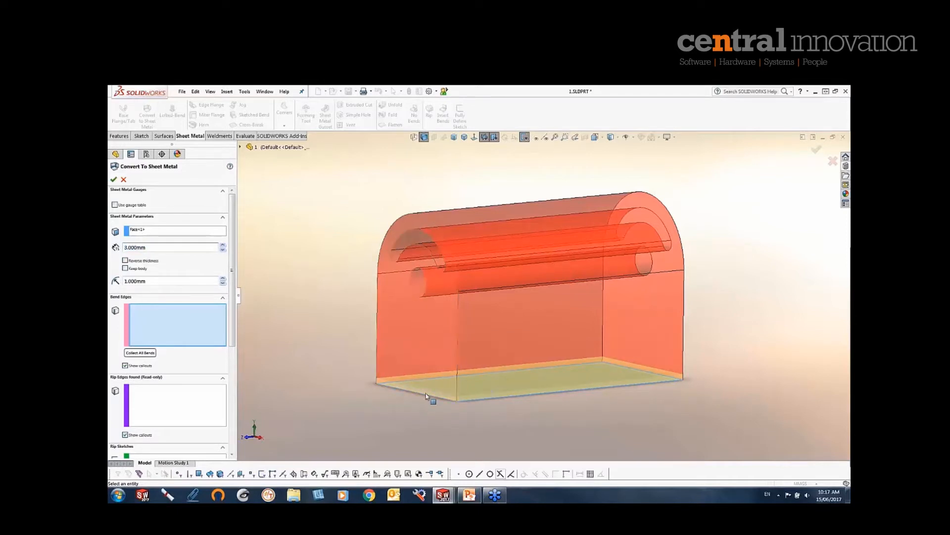
Select the two short edges of the bottom face as the bend edges for the conversion
{"action": "left_click", "coordinate": [426, 396]}
{"action": "mouse_move", "coordinate": [653, 360]}
{"action": "middle_mouse_down"}
{"action": "mouse_move", "coordinate": [607, 389]}
{"action": "mouse_move", "coordinate": [644, 376]}
{"action": "mouse_move", "coordinate": [662, 347]}
{"action": "middle_mouse_up"}
{"action": "left_click", "coordinate": [613, 379]}
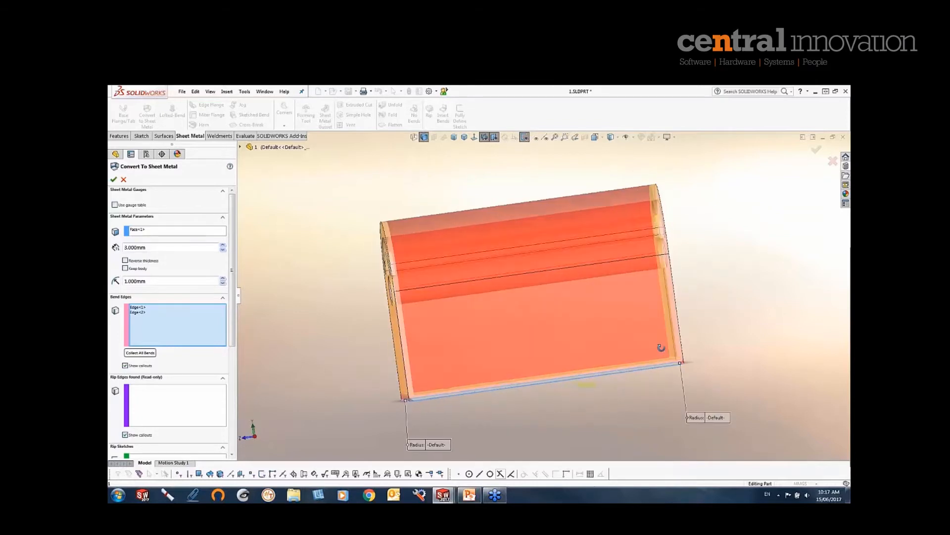
Preview the reversed thickness direction and review the corner, bend allowance and auto relief settings of the conversion
{"action": "left_click", "coordinate": [130, 262]}
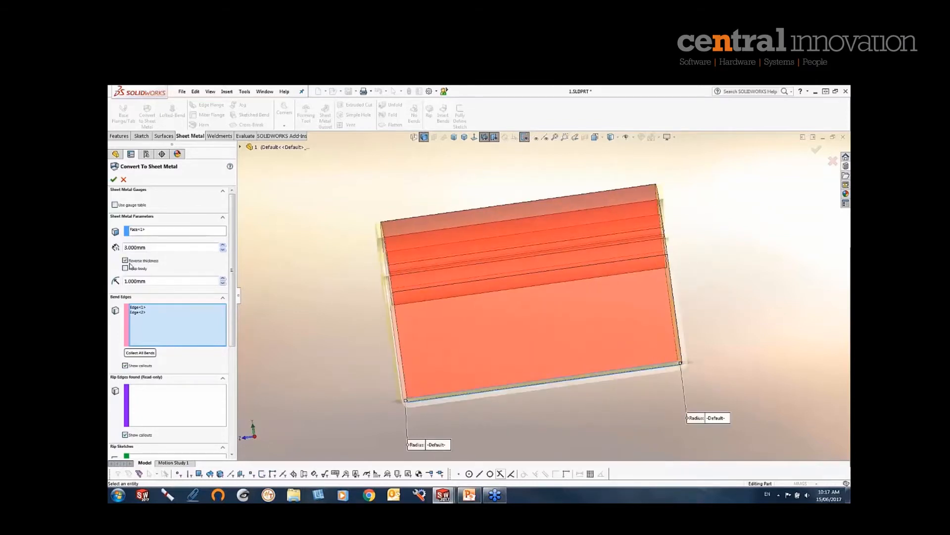
{"action": "left_click", "coordinate": [130, 265]}
{"action": "left_click", "coordinate": [131, 265]}
{"action": "left_click", "coordinate": [130, 265]}
{"action": "left_click_drag", "start_coordinate": [234, 297], "coordinate": [238, 408]}
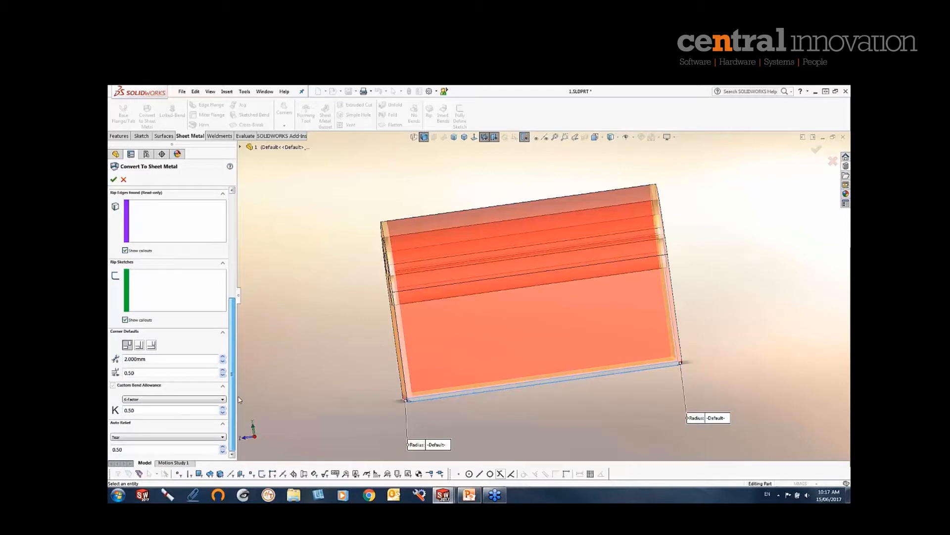
{"action": "left_click_drag", "start_coordinate": [239, 400], "coordinate": [248, 292]}
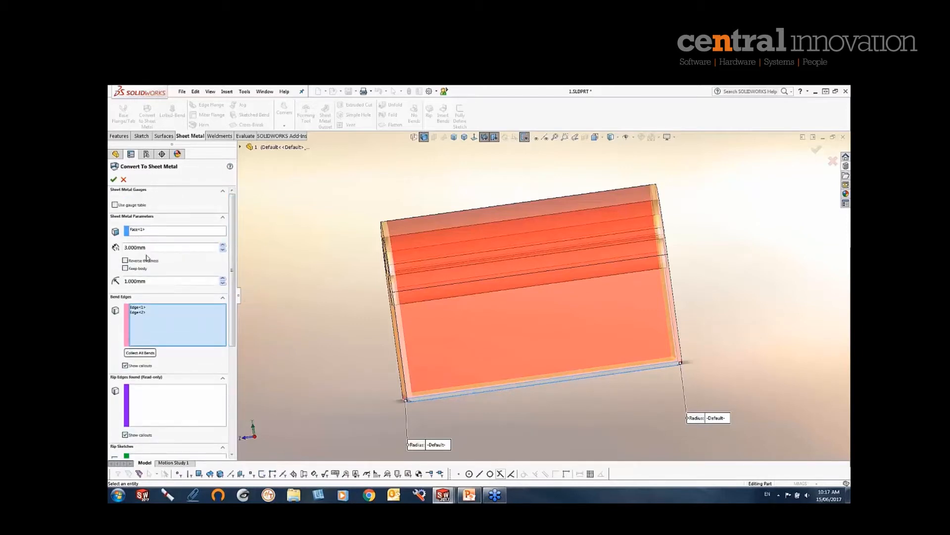
Enable the gauge table option without choosing a table, and complete the sheet metal conversion
{"action": "left_click", "coordinate": [114, 205]}
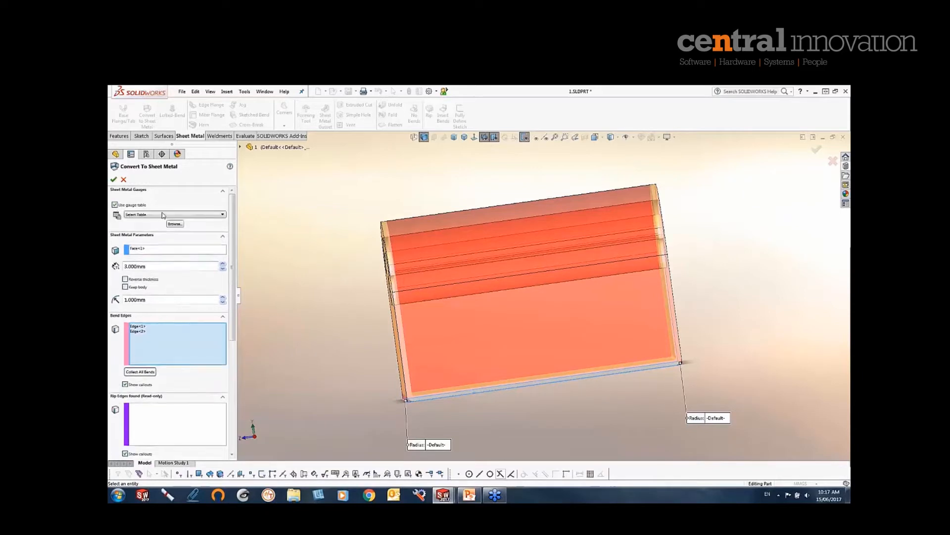
{"action": "left_click", "coordinate": [164, 215]}
{"action": "left_click", "coordinate": [164, 214]}
{"action": "left_click", "coordinate": [113, 182]}
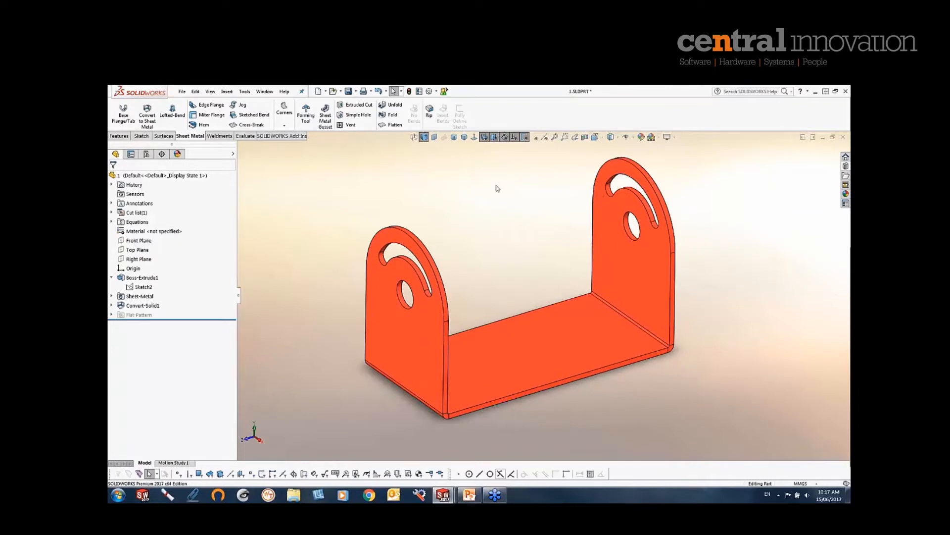
Flatten the U-shaped bracket to view its flat pattern, and return it to the folded state
{"action": "left_click", "coordinate": [577, 336]}
{"action": "left_click", "coordinate": [392, 124]}
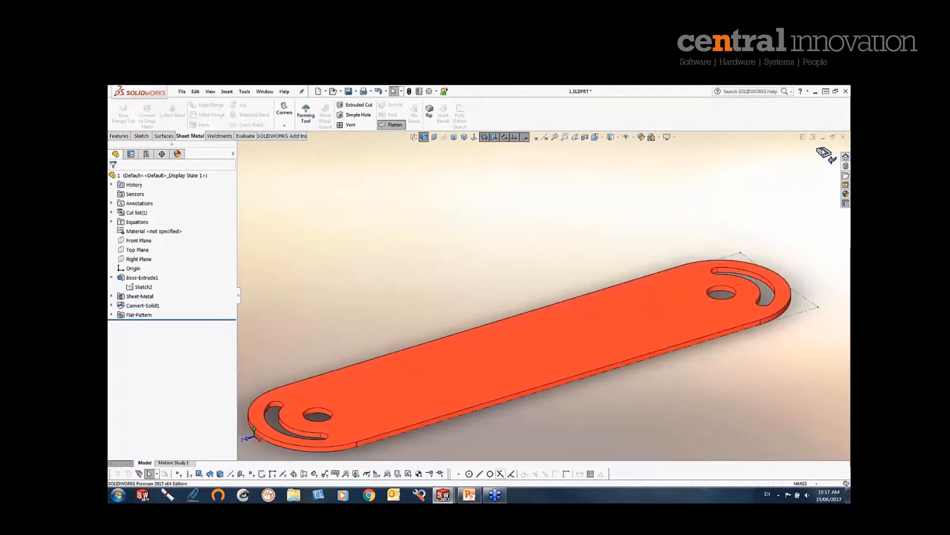
{"action": "left_click", "coordinate": [826, 155]}
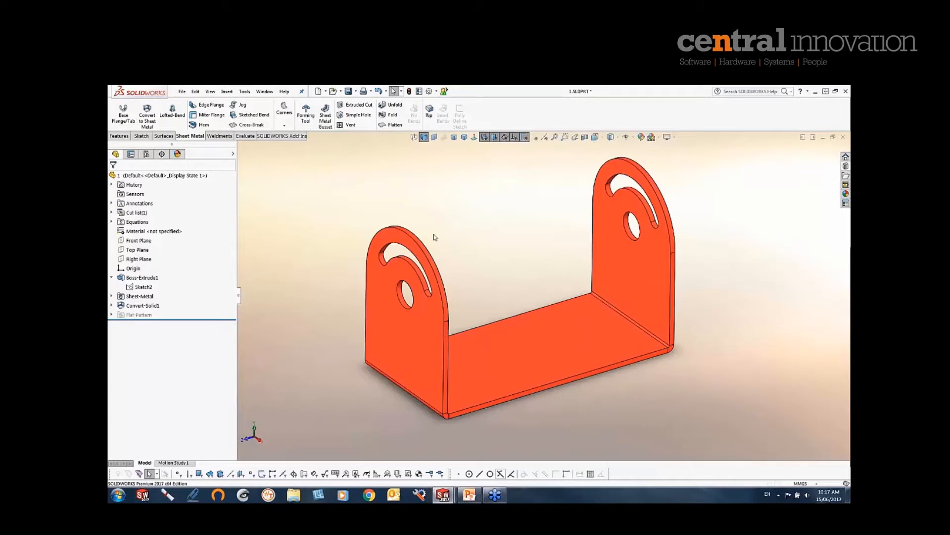
Add edge flanges 33 mm long at 90 degrees along both long edges of the bracket's base
{"action": "middle_click_drag", "start_coordinate": [452, 227], "coordinate": [346, 205]}
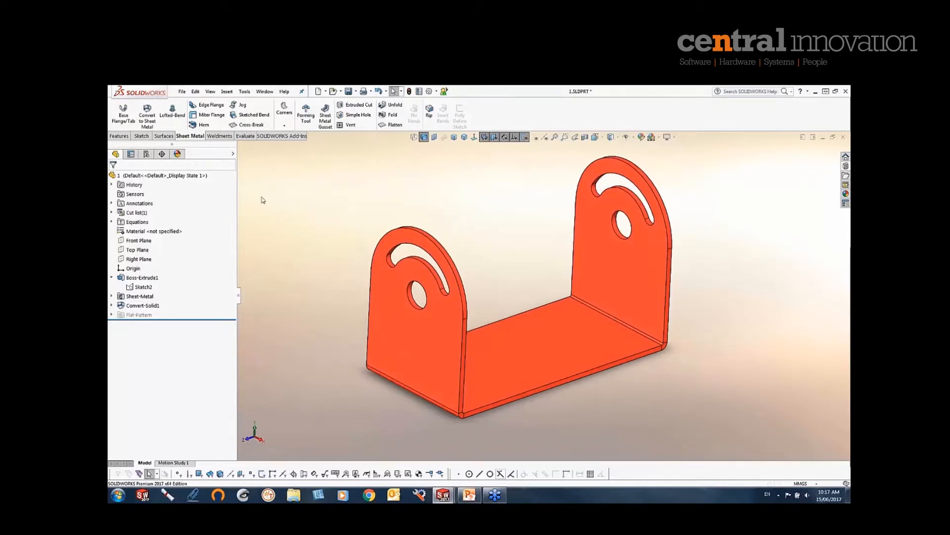
{"action": "middle_click_drag", "start_coordinate": [263, 200], "coordinate": [310, 218]}
{"action": "left_click", "coordinate": [205, 109]}
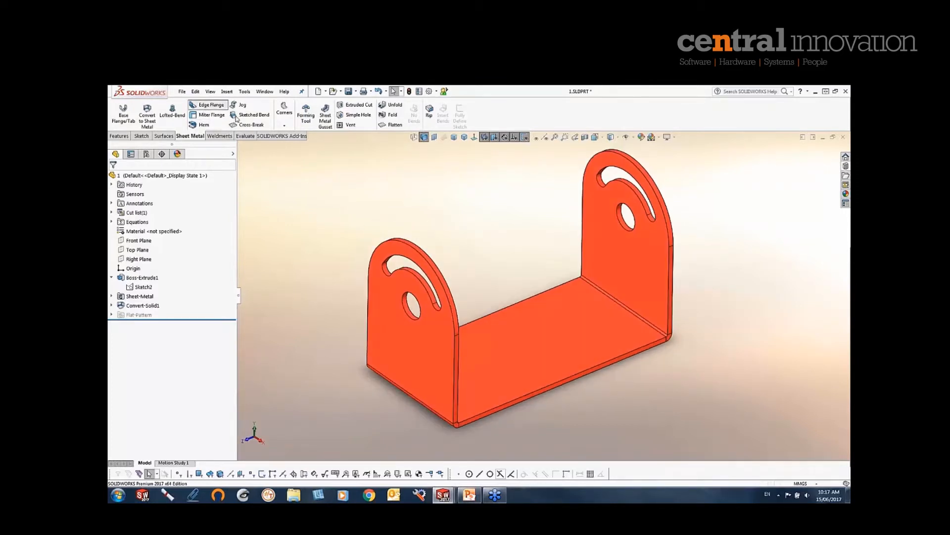
{"action": "left_click", "coordinate": [539, 295]}
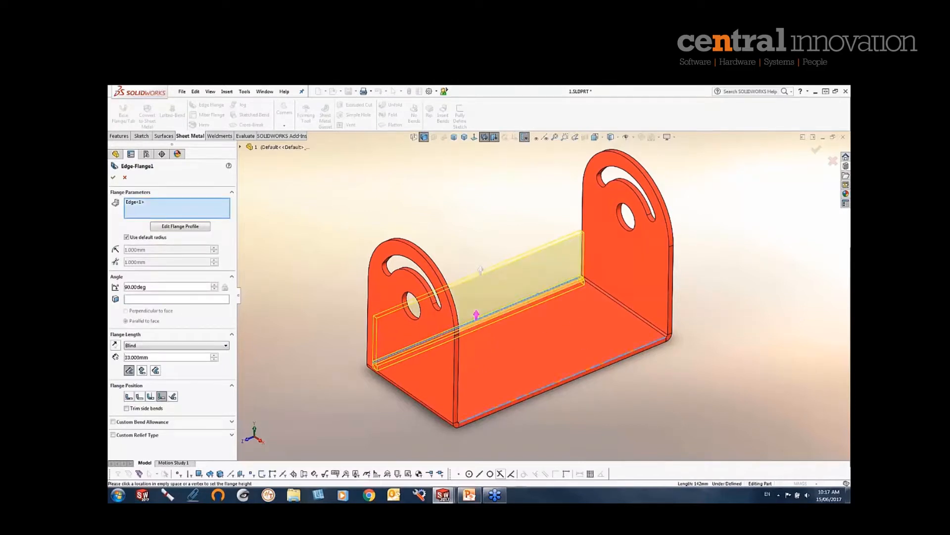
{"action": "left_click", "coordinate": [593, 368]}
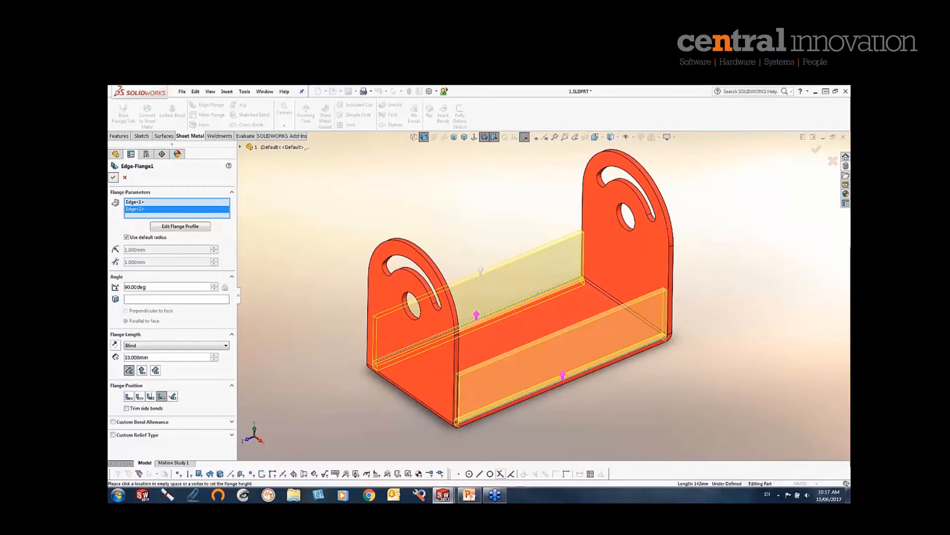
{"action": "key", "text": "Return"}
Flatten the bracket to examine its flat pattern with the side flanges included, and fold it back
{"action": "left_click", "coordinate": [568, 313]}
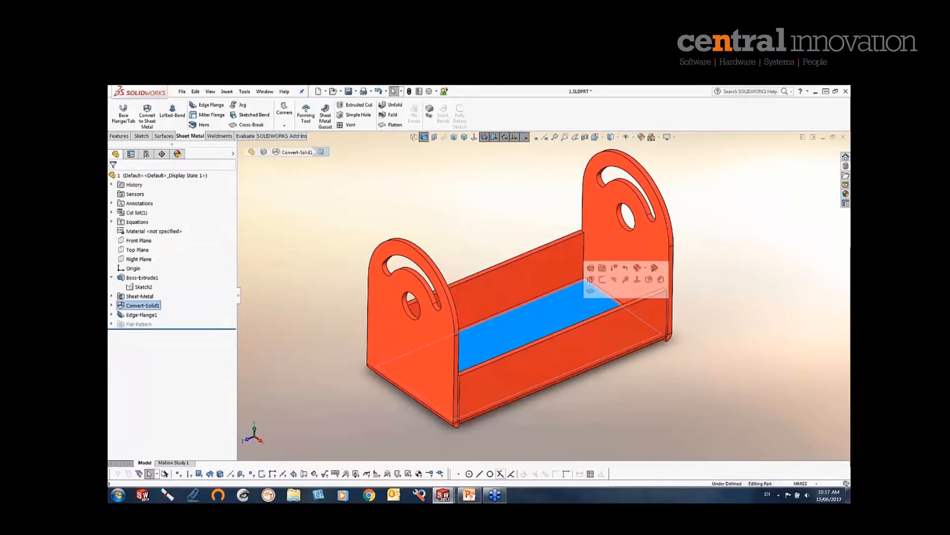
{"action": "left_click", "coordinate": [591, 290]}
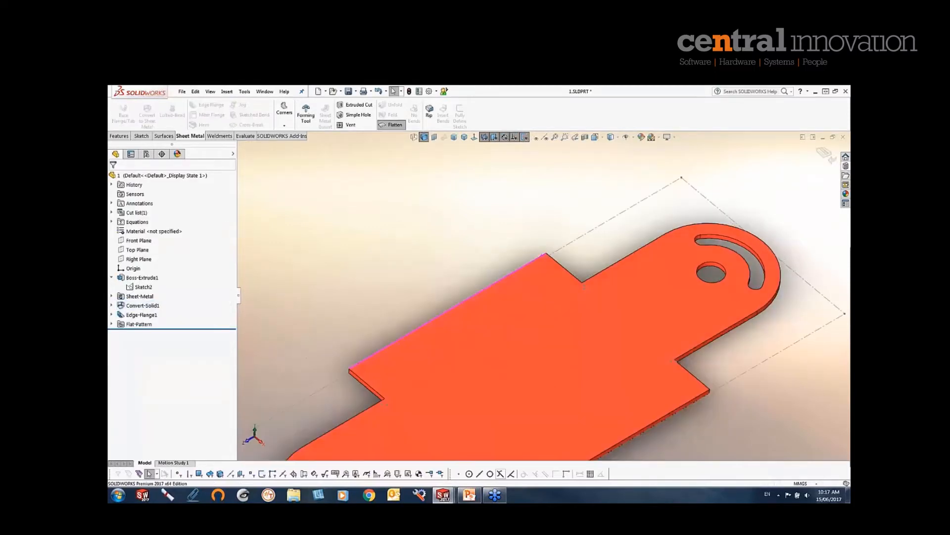
{"action": "scroll", "coordinate": [590, 292], "scroll_direction": "up", "scroll_amount": 3}
{"action": "middle_click_drag", "start_coordinate": [590, 292], "coordinate": [528, 310]}
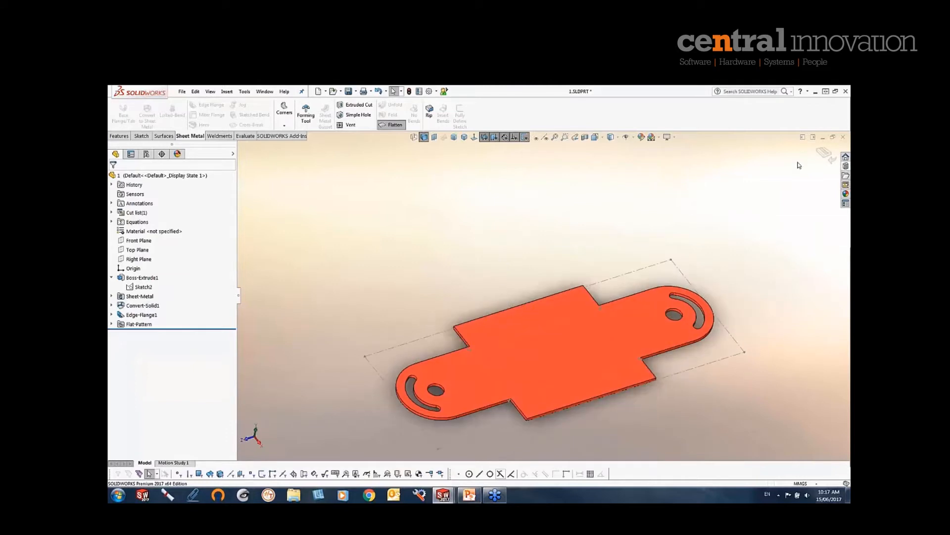
{"action": "left_click", "coordinate": [825, 154]}
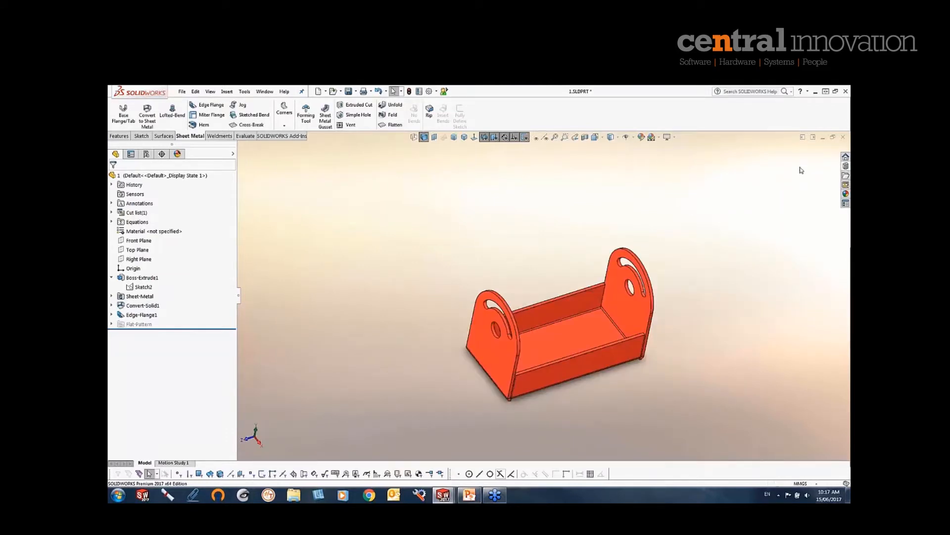
Switch to the part 2 - Copy.SLDPRT and examine its block and the curved rod passing through it
{"action": "left_click", "coordinate": [265, 92]}
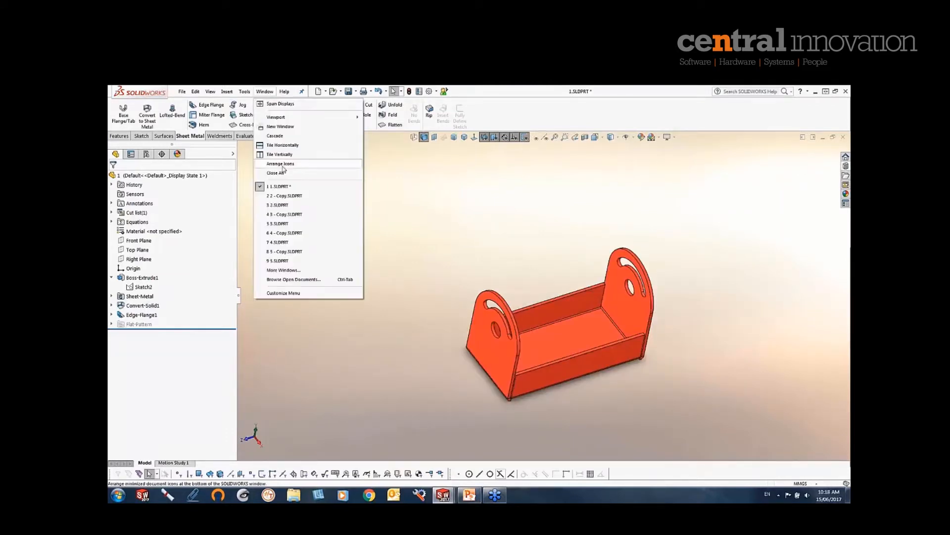
{"action": "left_click", "coordinate": [299, 198]}
{"action": "middle_click_drag", "start_coordinate": [395, 268], "coordinate": [403, 247]}
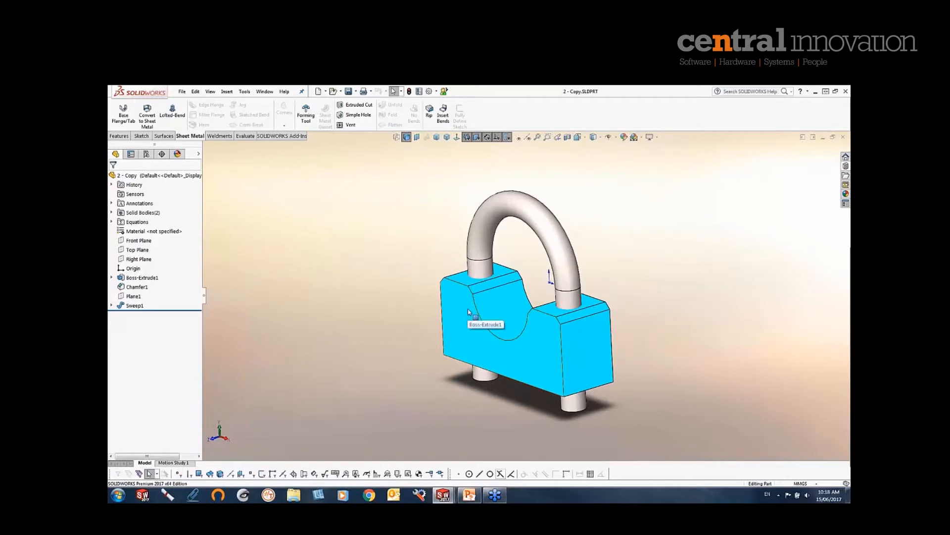
{"action": "mouse_move", "coordinate": [481, 340]}
{"action": "middle_mouse_down"}
{"action": "mouse_move", "coordinate": [512, 355]}
{"action": "mouse_move", "coordinate": [495, 341]}
{"action": "middle_mouse_up"}
{"action": "mouse_move", "coordinate": [397, 326]}
{"action": "middle_mouse_down"}
{"action": "mouse_move", "coordinate": [384, 299]}
{"action": "mouse_move", "coordinate": [388, 325]}
{"action": "middle_mouse_up"}
{"action": "scroll", "coordinate": [504, 372], "scroll_direction": "down", "scroll_amount": 2}
{"action": "mouse_move", "coordinate": [510, 361]}
{"action": "middle_mouse_down"}
{"action": "mouse_move", "coordinate": [479, 357]}
{"action": "mouse_move", "coordinate": [516, 361]}
{"action": "middle_mouse_up"}
{"action": "mouse_move", "coordinate": [456, 349]}
{"action": "middle_mouse_down"}
{"action": "mouse_move", "coordinate": [423, 334]}
{"action": "mouse_move", "coordinate": [491, 346]}
{"action": "mouse_move", "coordinate": [433, 337]}
{"action": "mouse_move", "coordinate": [445, 327]}
{"action": "mouse_move", "coordinate": [444, 304]}
{"action": "mouse_move", "coordinate": [418, 329]}
{"action": "mouse_move", "coordinate": [441, 346]}
{"action": "middle_mouse_up"}
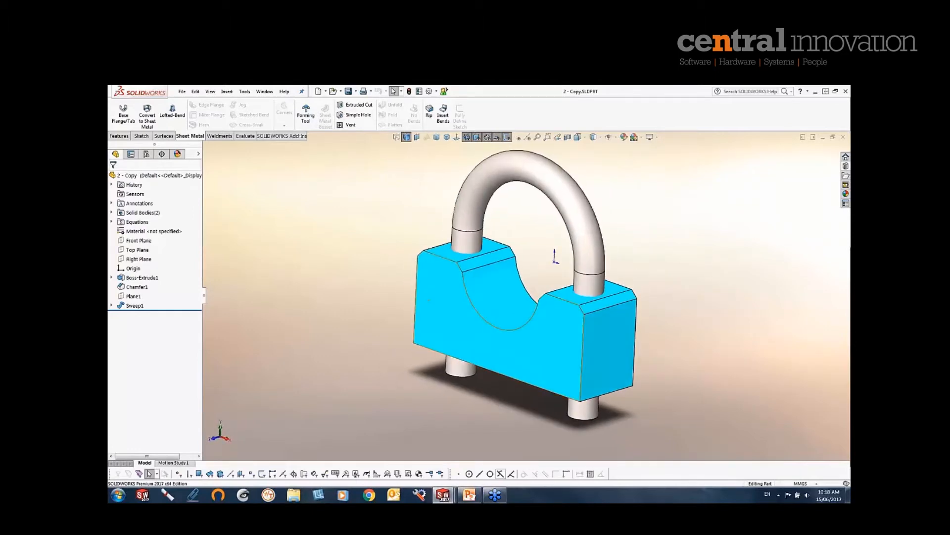
Start converting the block to sheet metal, fixing its bottom face and using the two long bottom edges as bends
{"action": "left_click", "coordinate": [147, 115]}
{"action": "middle_click_drag", "start_coordinate": [584, 411], "coordinate": [583, 361]}
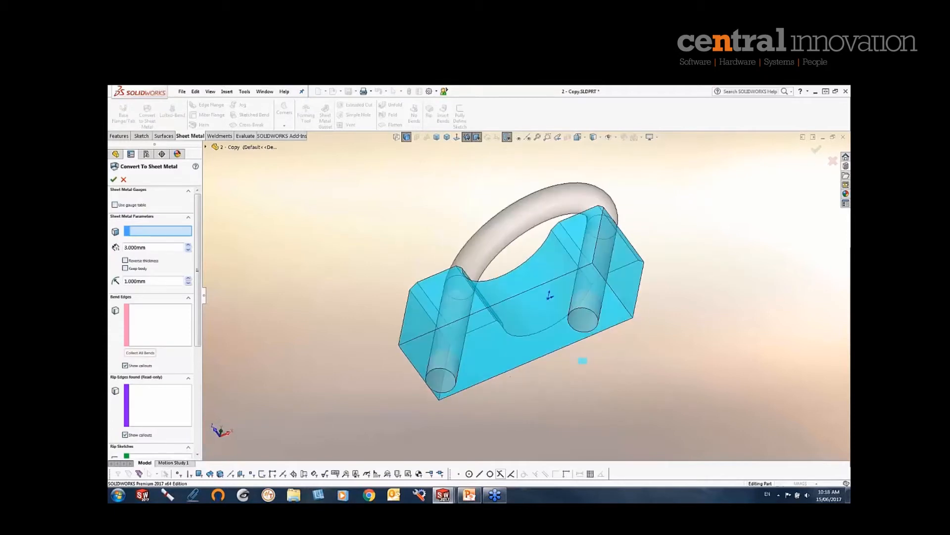
{"action": "left_click", "coordinate": [519, 331]}
{"action": "left_click", "coordinate": [502, 304]}
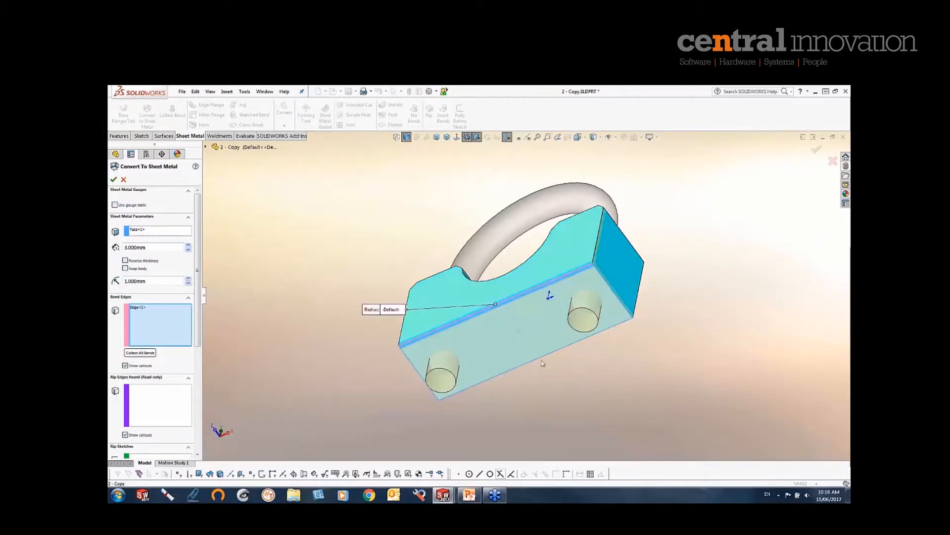
{"action": "left_click", "coordinate": [539, 361]}
{"action": "middle_click_drag", "start_coordinate": [539, 361], "coordinate": [413, 356]}
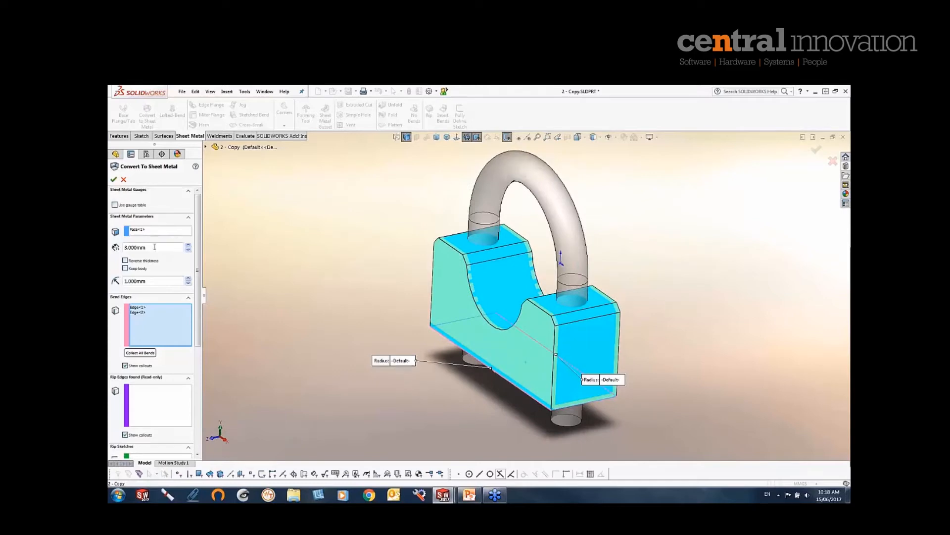
Set the sheet metal thickness to 5 mm and complete the block's conversion
{"action": "double_click", "coordinate": [138, 247]}
{"action": "type", "text": "5"}
{"action": "key", "text": "Return"}
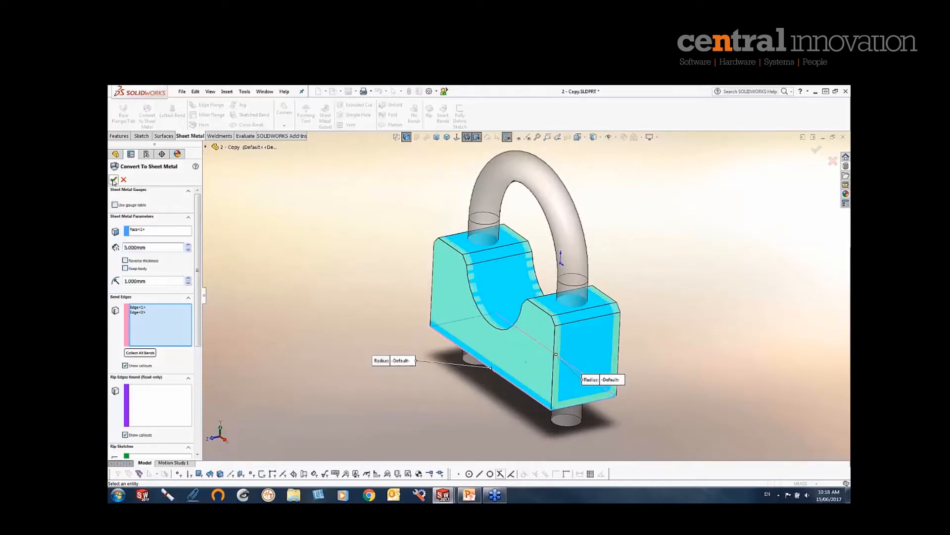
{"action": "left_click", "coordinate": [113, 180]}
Open a sketch on the channel's bottom face and offset one rod end's circular edge outward by 1 mm
{"action": "middle_click_drag", "start_coordinate": [393, 311], "coordinate": [514, 307]}
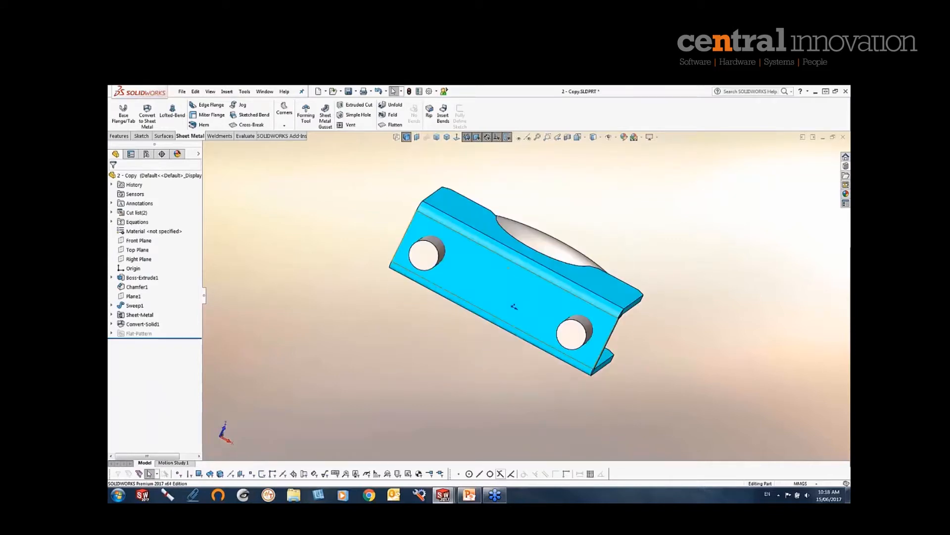
{"action": "left_click", "coordinate": [508, 268]}
{"action": "left_click", "coordinate": [531, 241]}
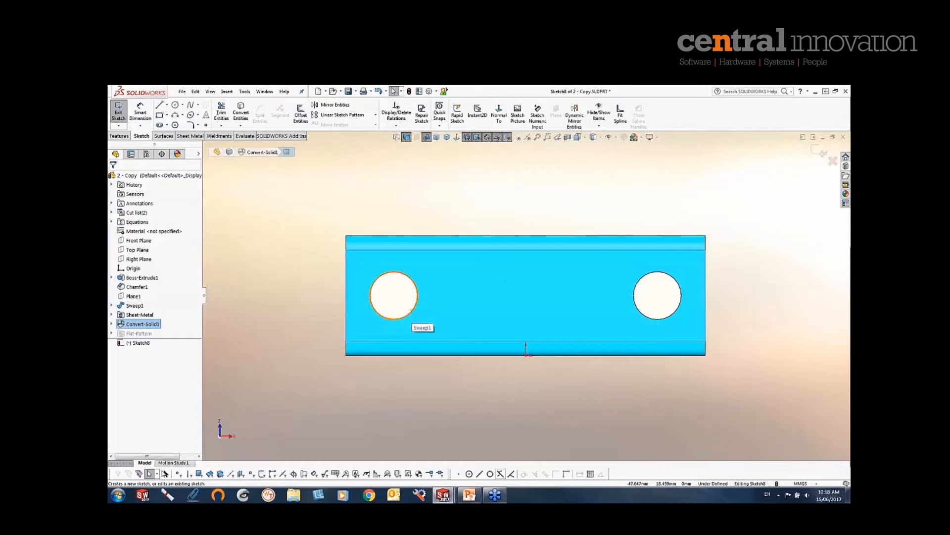
{"action": "left_click", "coordinate": [412, 311]}
{"action": "left_click", "coordinate": [300, 114]}
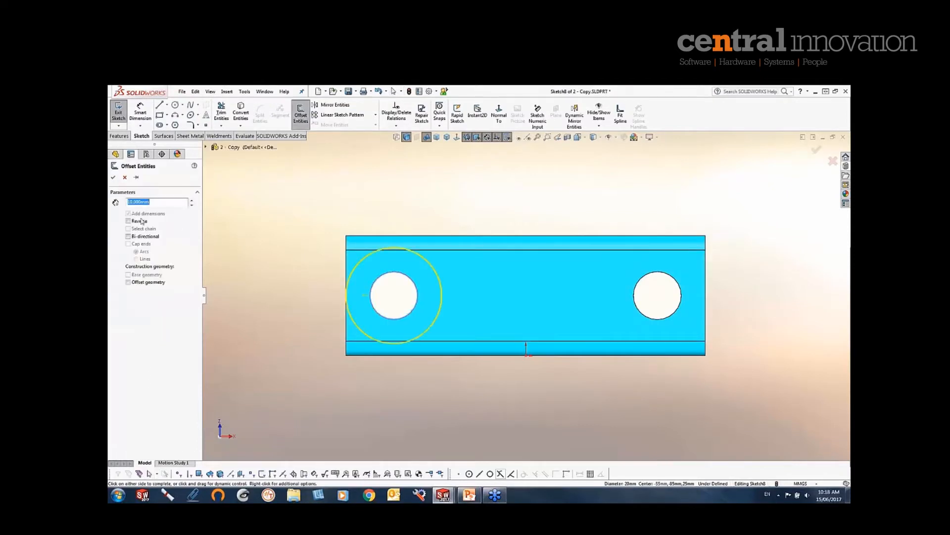
{"action": "type", "text": "1"}
{"action": "key", "text": "Return"}
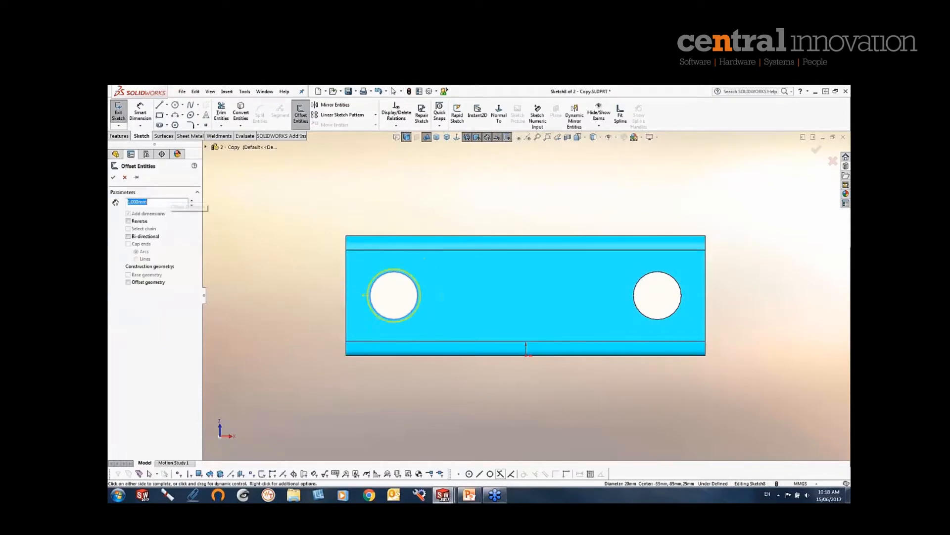
{"action": "left_click", "coordinate": [114, 179]}
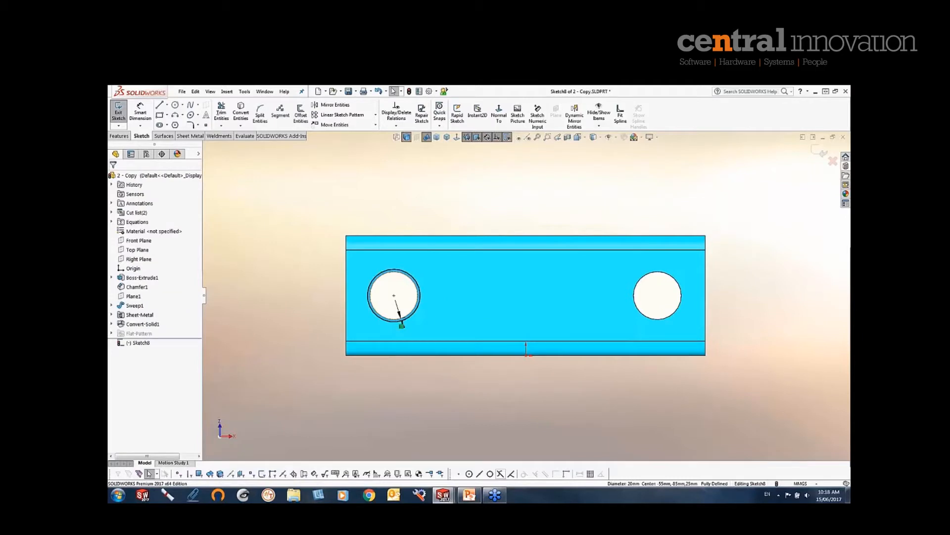
Offset the circular edge of the other rod end outward by 1 mm in the sketch on the channel's bottom face
{"action": "left_click", "coordinate": [641, 315]}
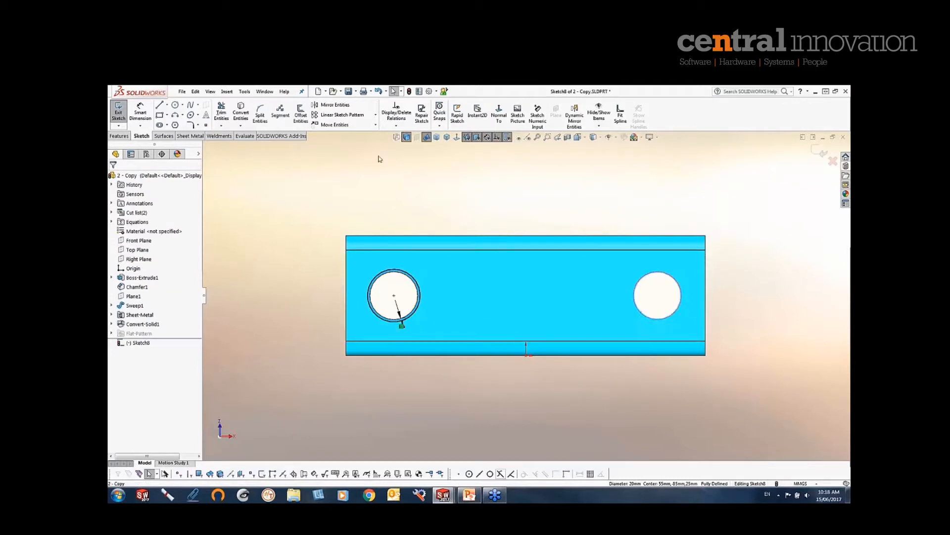
{"action": "left_click", "coordinate": [301, 113]}
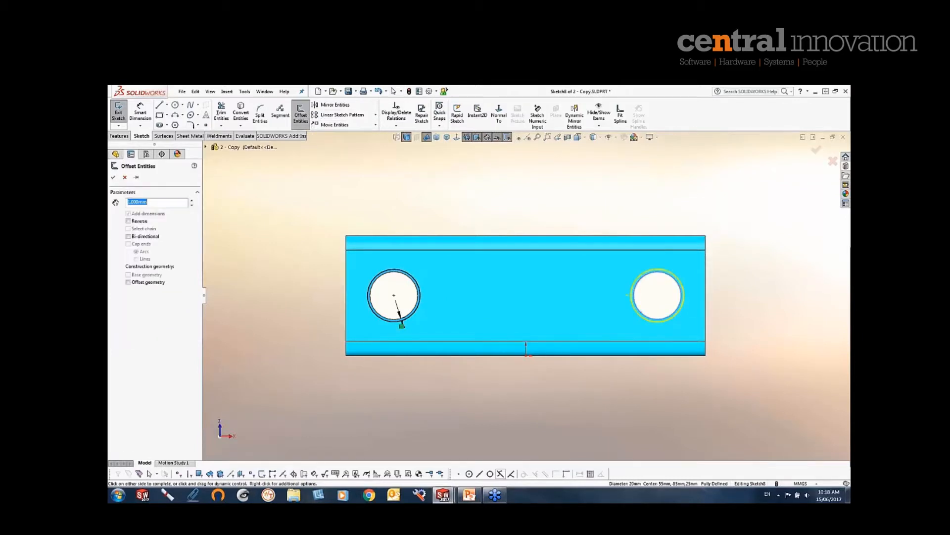
{"action": "left_click", "coordinate": [114, 176]}
Cut-extrude the two offset circles 10 mm deep, limiting the feature scope to the sheet metal channel body only
{"action": "middle_click_drag", "start_coordinate": [418, 211], "coordinate": [377, 246]}
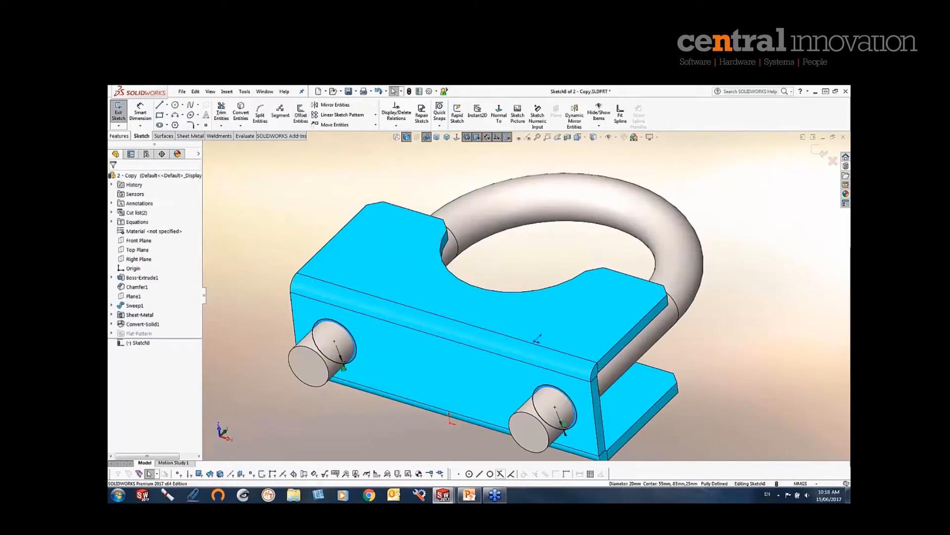
{"action": "left_click", "coordinate": [121, 136]}
{"action": "left_click", "coordinate": [221, 112]}
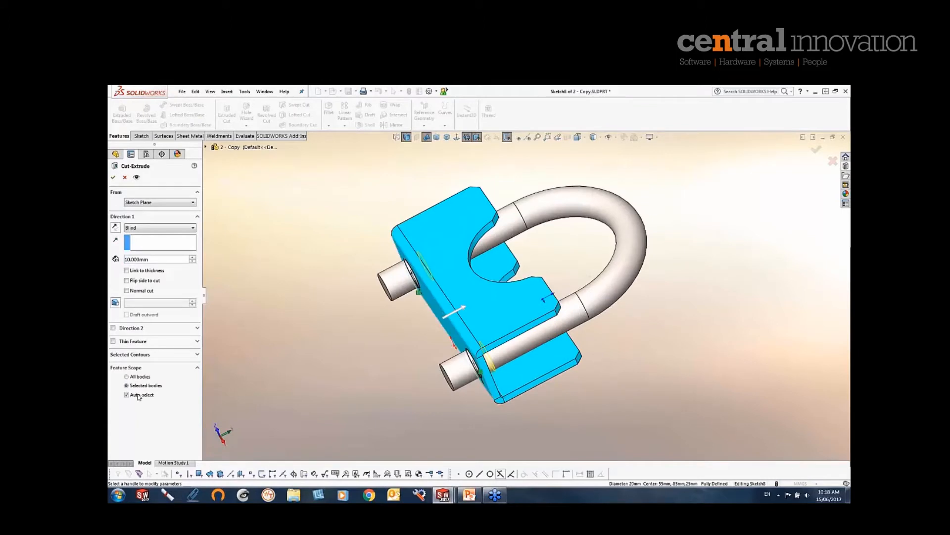
{"action": "left_click", "coordinate": [126, 395]}
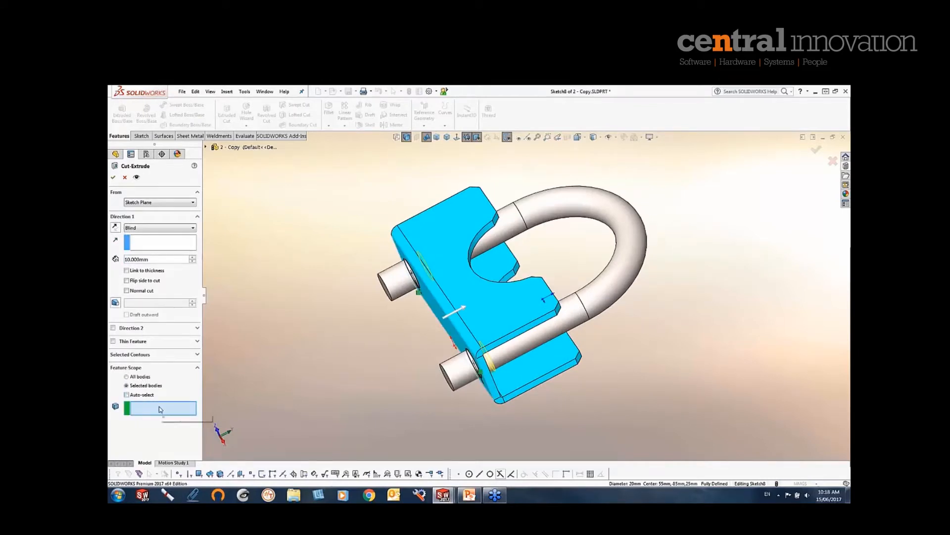
{"action": "left_click", "coordinate": [491, 293]}
{"action": "middle_click_drag", "start_coordinate": [376, 307], "coordinate": [315, 288]}
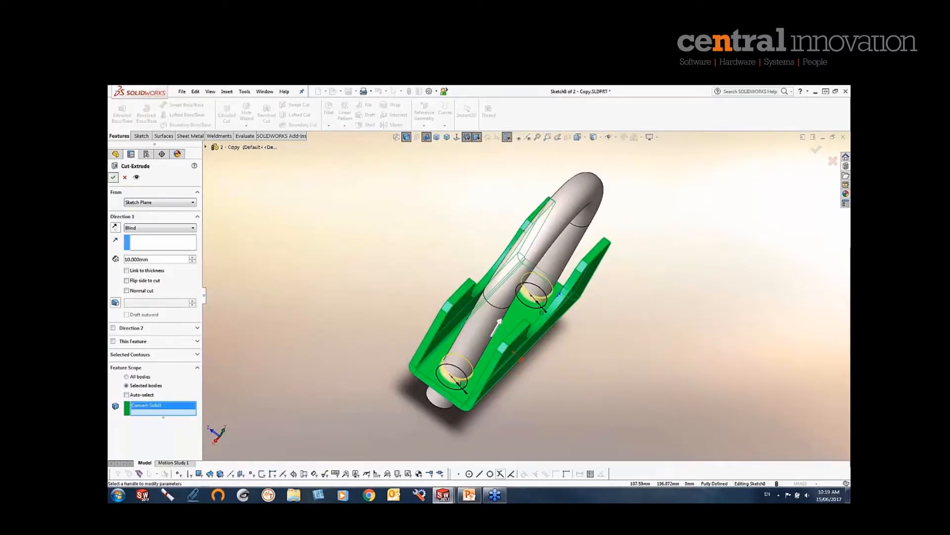
{"action": "left_click", "coordinate": [113, 177]}
Flatten the sheet metal channel and inspect its flat pattern with the two clearance holes
{"action": "mouse_move", "coordinate": [372, 322]}
{"action": "middle_mouse_down"}
{"action": "mouse_move", "coordinate": [366, 303]}
{"action": "mouse_move", "coordinate": [382, 333]}
{"action": "mouse_move", "coordinate": [368, 311]}
{"action": "middle_mouse_up"}
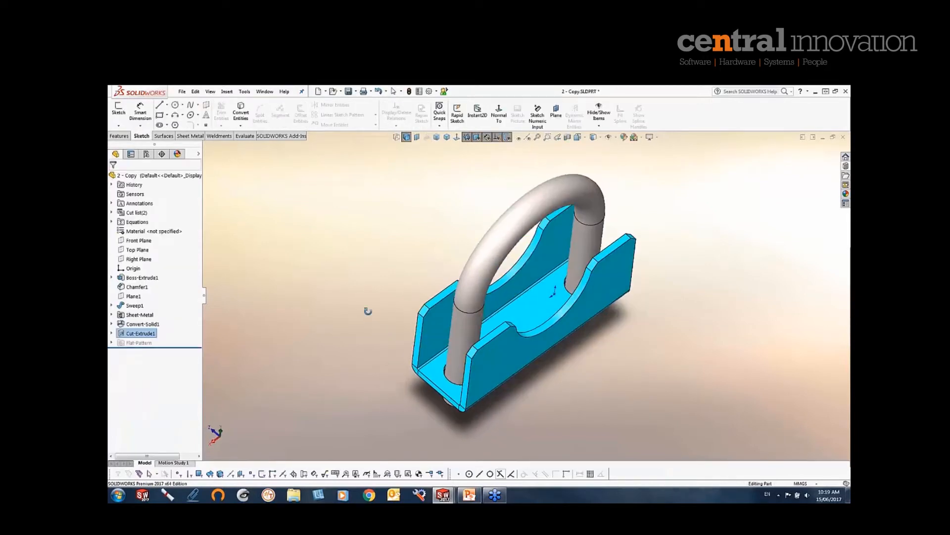
{"action": "mouse_move", "coordinate": [539, 311]}
{"action": "middle_mouse_down"}
{"action": "mouse_move", "coordinate": [473, 226]}
{"action": "mouse_move", "coordinate": [535, 309]}
{"action": "mouse_move", "coordinate": [579, 325]}
{"action": "mouse_move", "coordinate": [544, 318]}
{"action": "middle_mouse_up"}
{"action": "left_click", "coordinate": [534, 308]}
{"action": "left_click", "coordinate": [557, 280]}
{"action": "scroll", "coordinate": [579, 337], "scroll_direction": "up", "scroll_amount": 4}
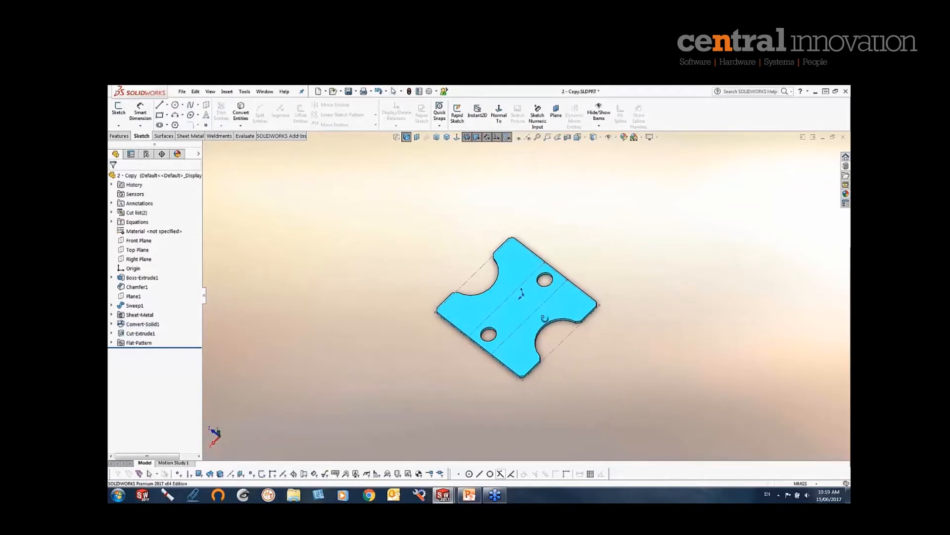
Switch to the part 3 - Copy.SLDPRT and examine its triangular knitted surface with the angled strip along the base
{"action": "left_click", "coordinate": [265, 91]}
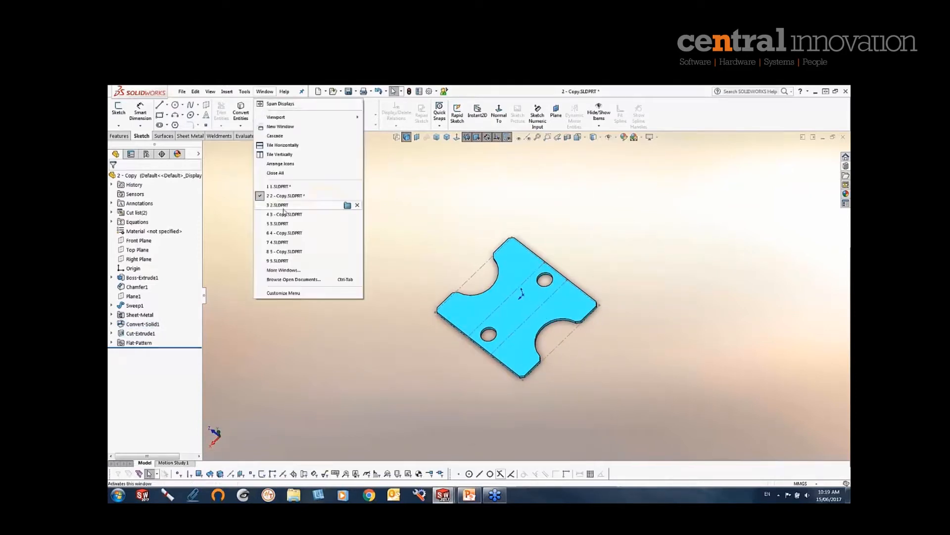
{"action": "mouse_move", "coordinate": [286, 217]}
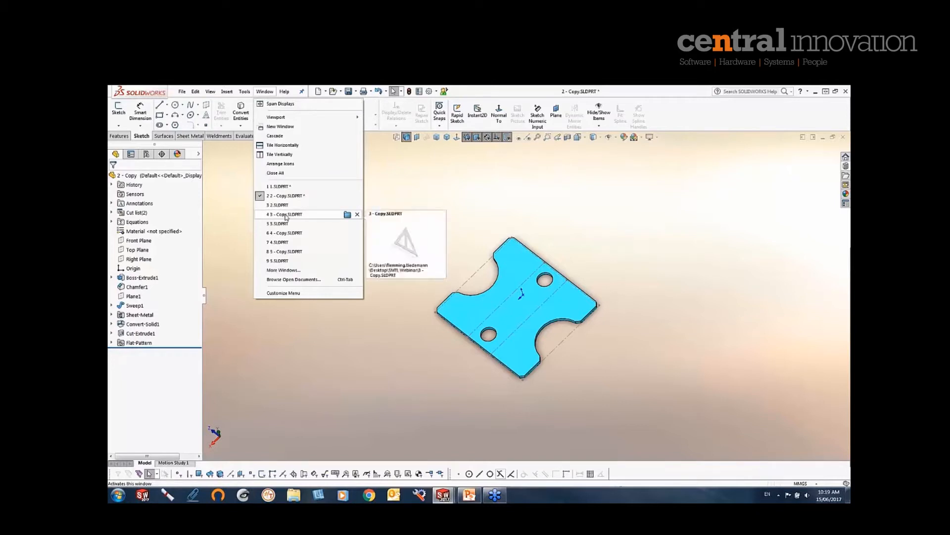
{"action": "left_click", "coordinate": [286, 217]}
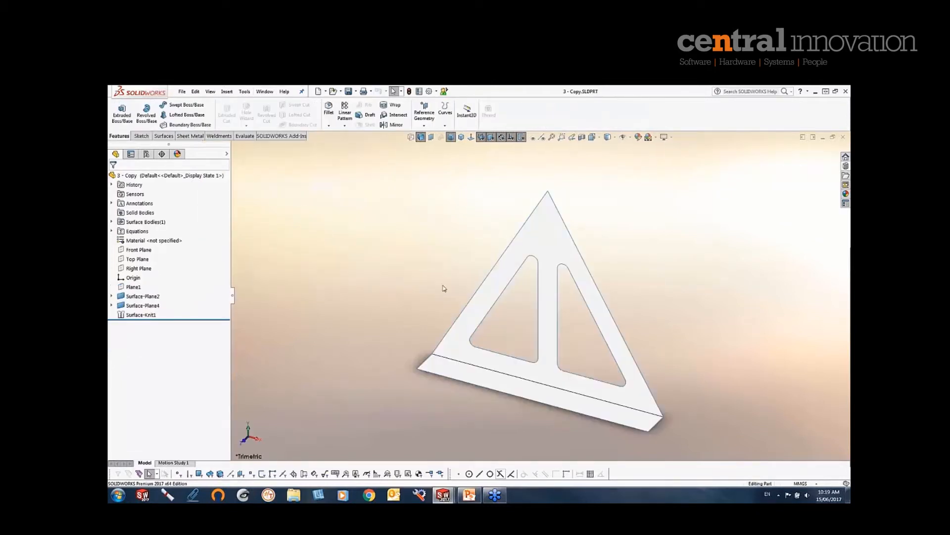
{"action": "middle_click_drag", "start_coordinate": [443, 286], "coordinate": [482, 306]}
{"action": "middle_click_drag", "start_coordinate": [624, 355], "coordinate": [603, 322]}
{"action": "scroll", "coordinate": [623, 351], "scroll_direction": "up", "scroll_amount": 4}
{"action": "scroll", "coordinate": [614, 344], "scroll_direction": "down", "scroll_amount": 3}
{"action": "middle_click_drag", "start_coordinate": [556, 299], "coordinate": [451, 272]}
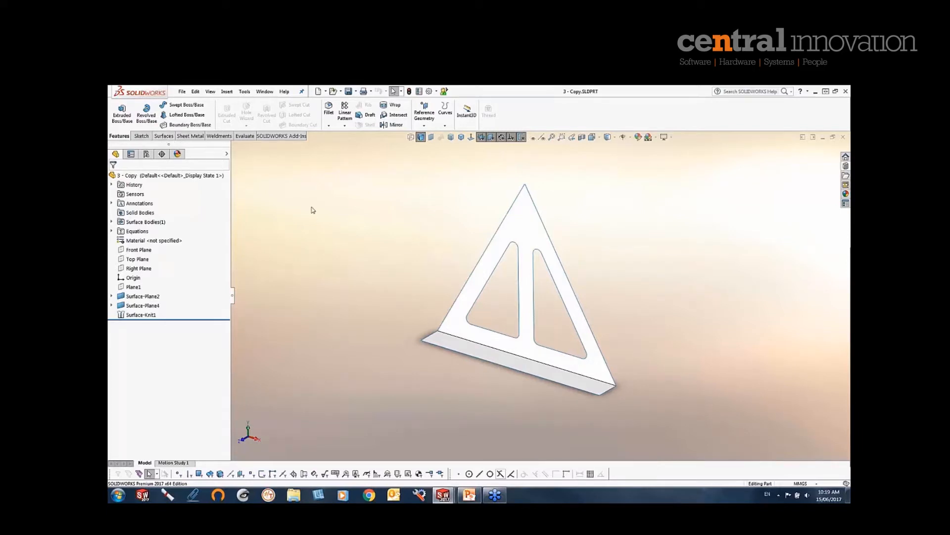
Convert the surface to 5 mm sheet metal, fixing the triangular face and using the edge along its base strip as the bend
{"action": "left_click", "coordinate": [190, 137]}
{"action": "left_click", "coordinate": [147, 115]}
{"action": "left_click", "coordinate": [513, 221]}
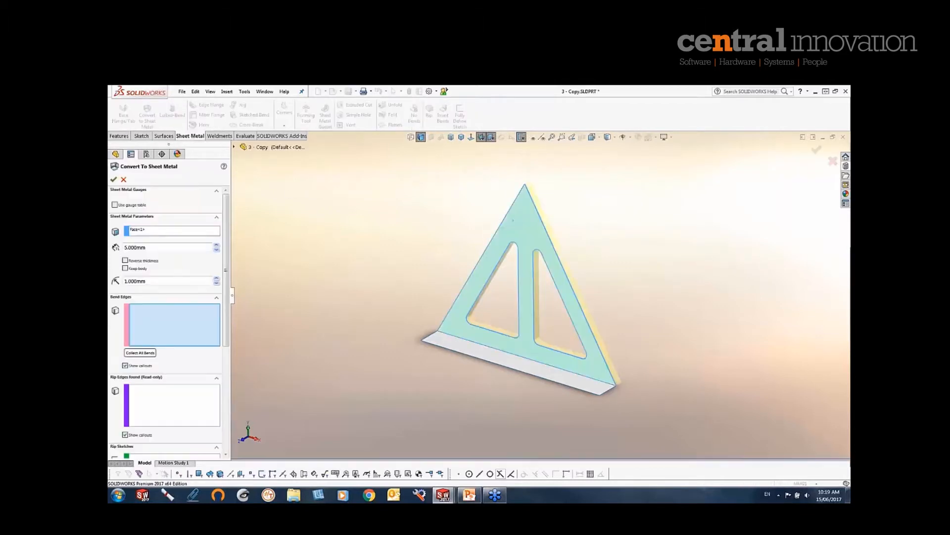
{"action": "scroll", "coordinate": [554, 358], "scroll_direction": "down", "scroll_amount": 3}
{"action": "left_click", "coordinate": [534, 368]}
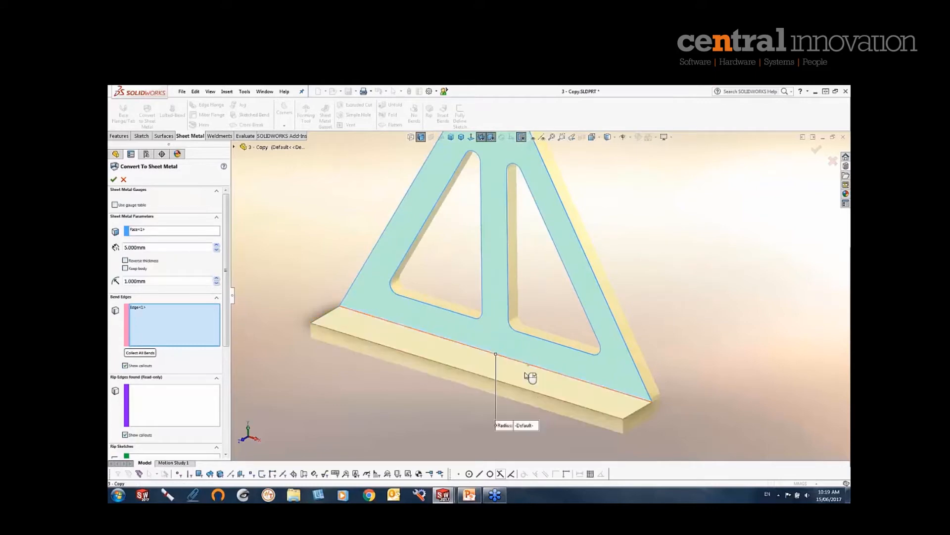
{"action": "middle_click_drag", "start_coordinate": [526, 375], "coordinate": [488, 372]}
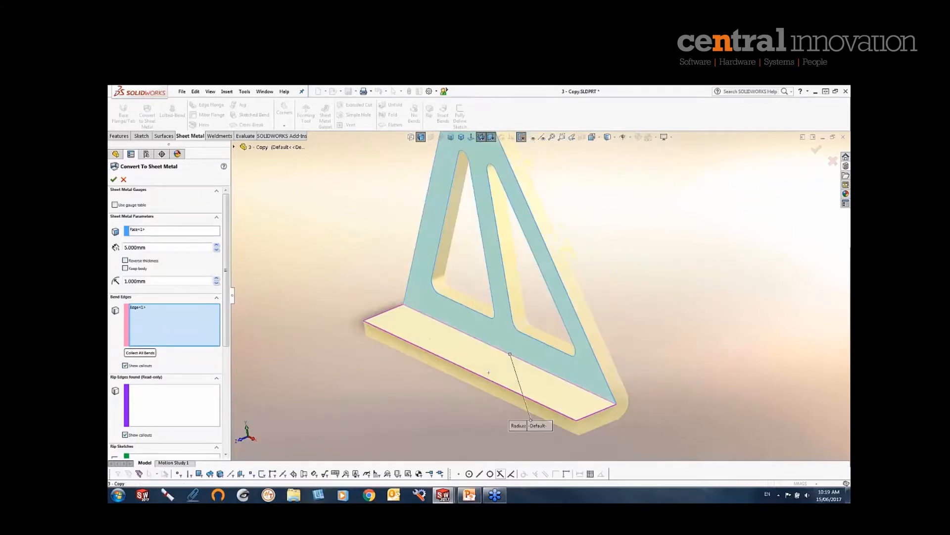
{"action": "left_click", "coordinate": [115, 180]}
Flatten the triangular bracket to check its flat pattern, and return it to the folded state
{"action": "left_click", "coordinate": [534, 302]}
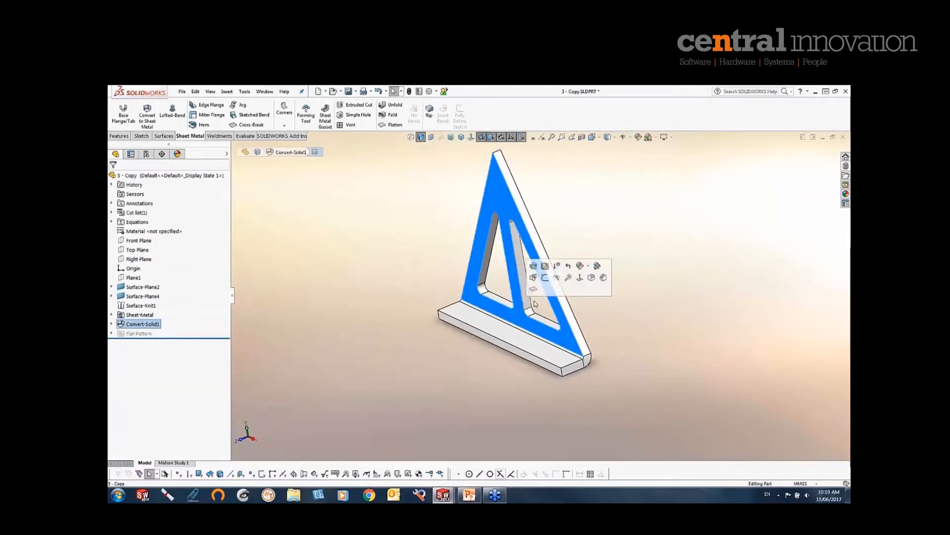
{"action": "left_click", "coordinate": [533, 290]}
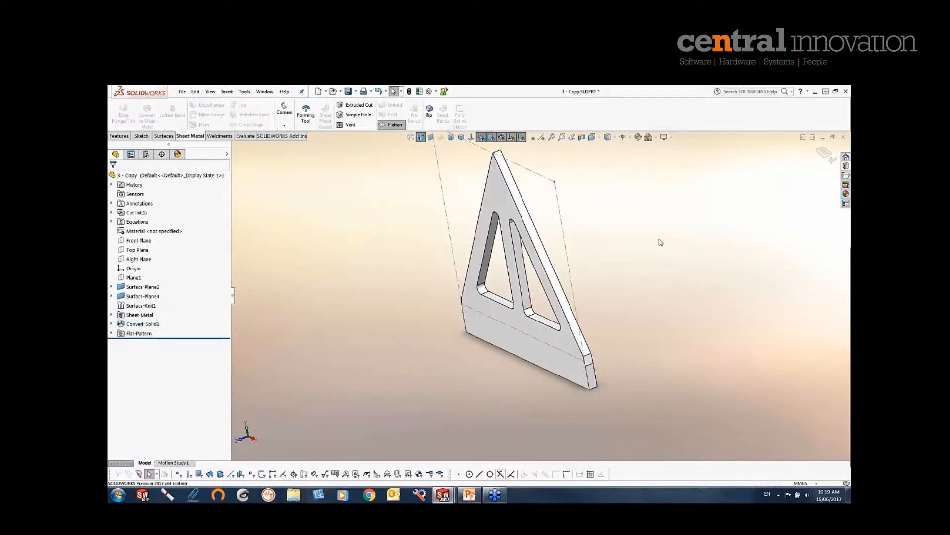
{"action": "middle_click_drag", "start_coordinate": [583, 291], "coordinate": [604, 293]}
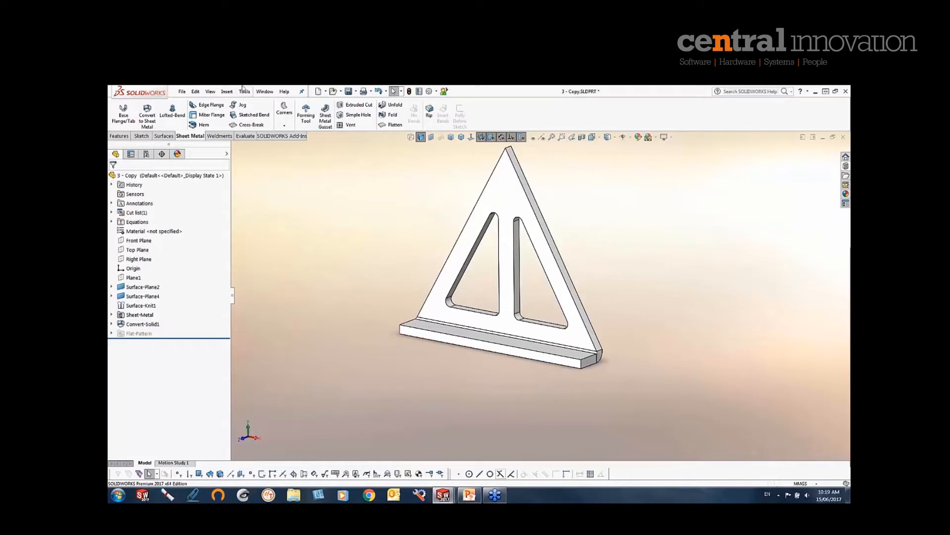
Switch to the part 4.SLDPRT and expand its Split Line1 feature to inspect the sketch behind the circles on the block
{"action": "left_click", "coordinate": [265, 91]}
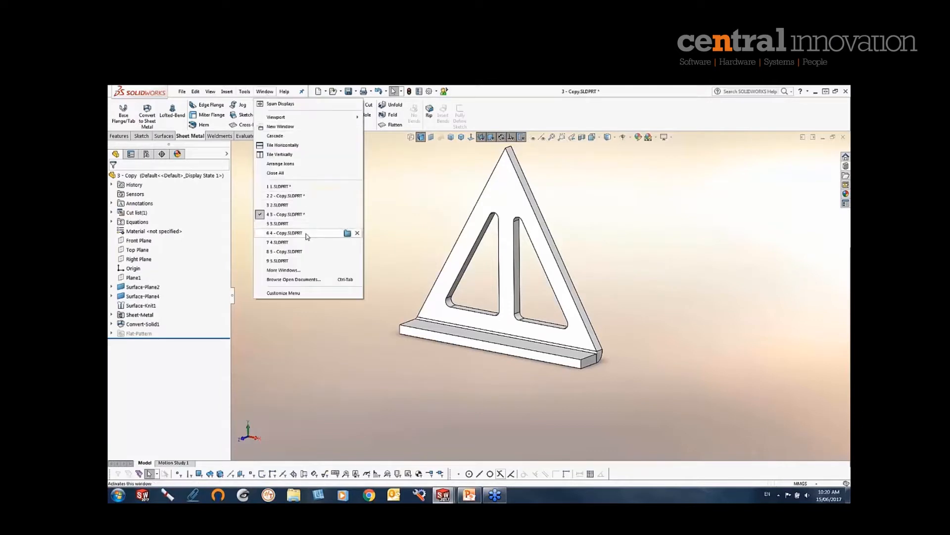
{"action": "mouse_move", "coordinate": [307, 236]}
{"action": "left_click", "coordinate": [305, 243]}
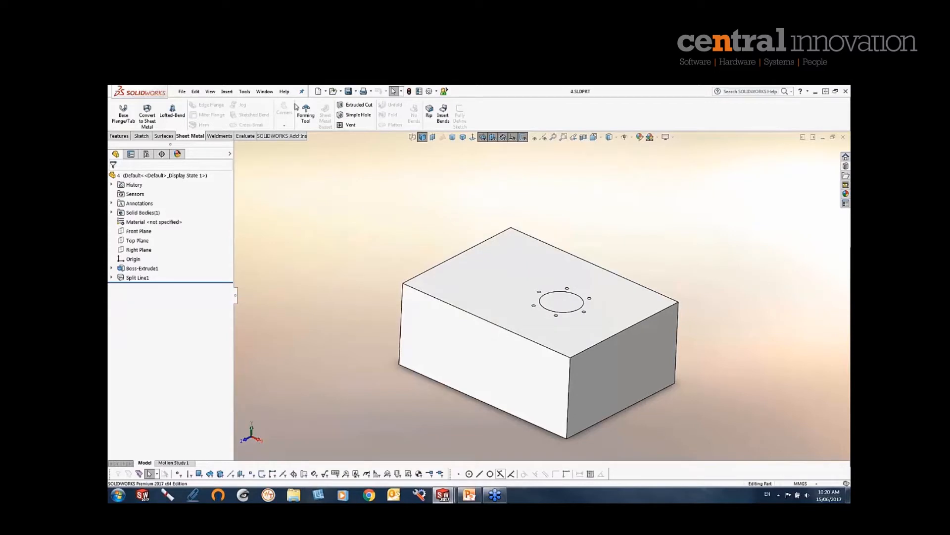
{"action": "middle_click_drag", "start_coordinate": [366, 333], "coordinate": [511, 341]}
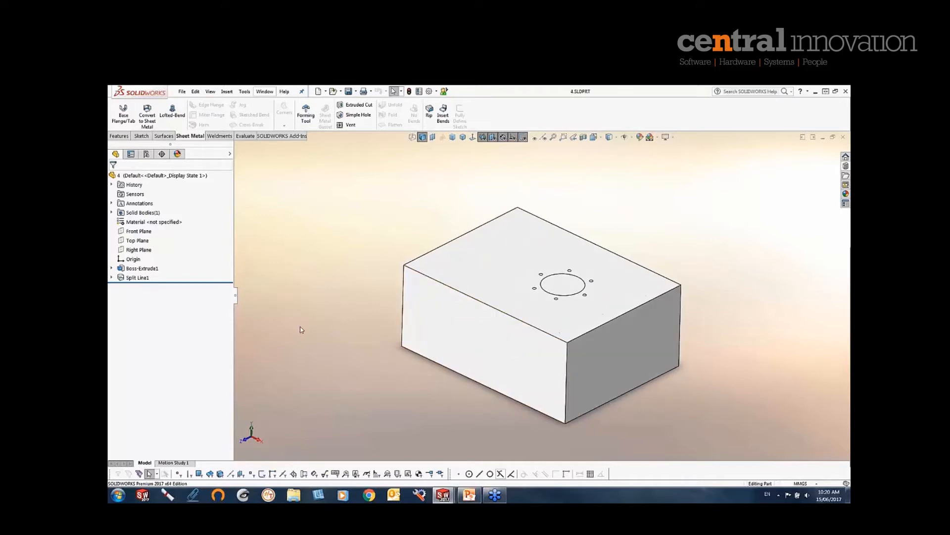
{"action": "left_click", "coordinate": [132, 279]}
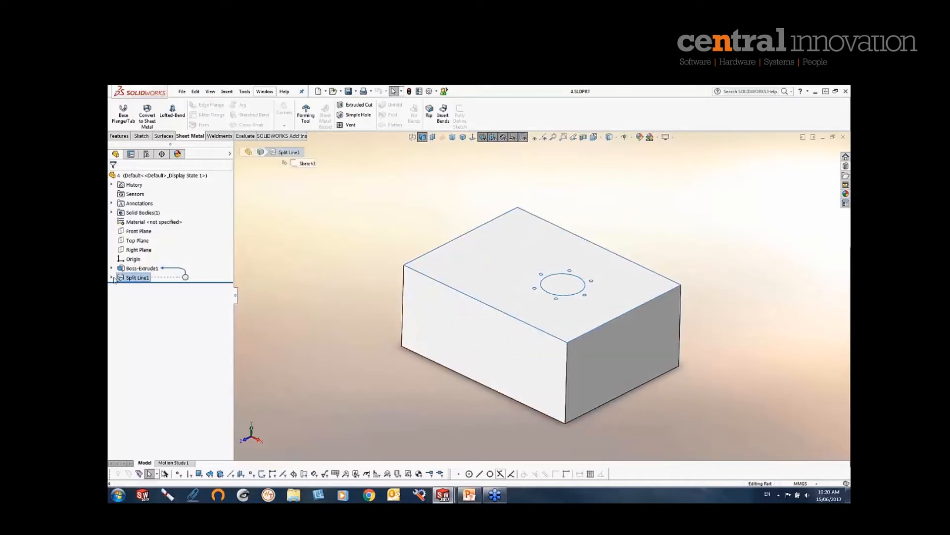
{"action": "left_click", "coordinate": [111, 277]}
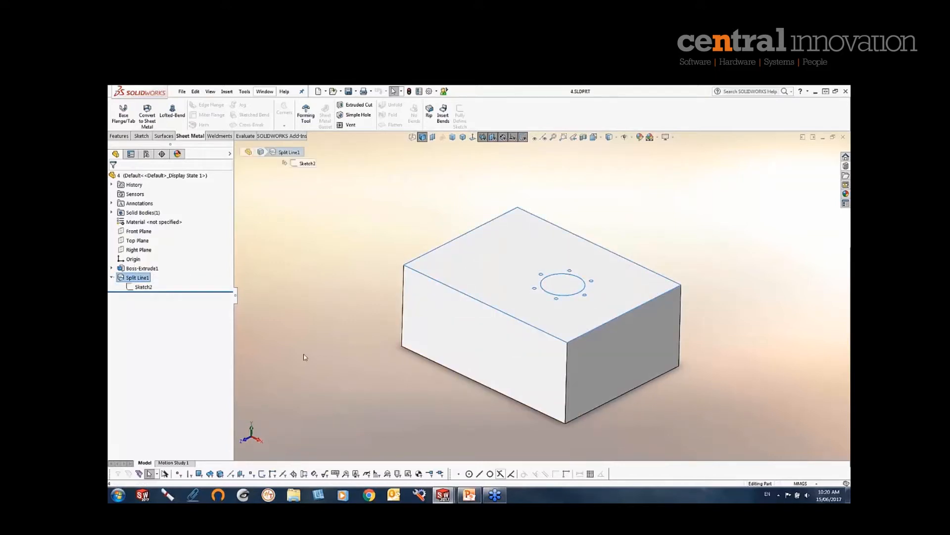
{"action": "middle_click_drag", "start_coordinate": [305, 357], "coordinate": [435, 295]}
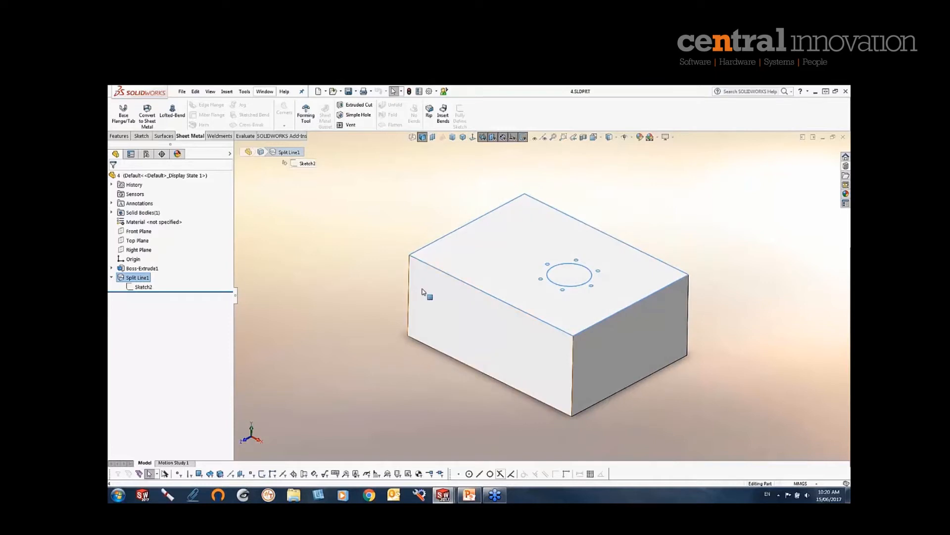
Start converting the block to sheet metal with its top face fixed, a 3 mm thickness and the solid body kept
{"action": "left_click", "coordinate": [147, 117]}
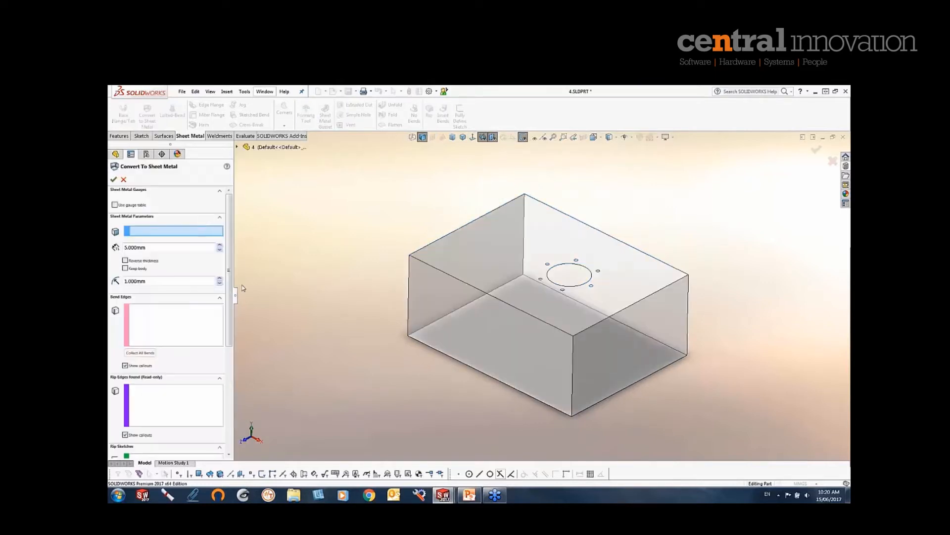
{"action": "left_click", "coordinate": [541, 250]}
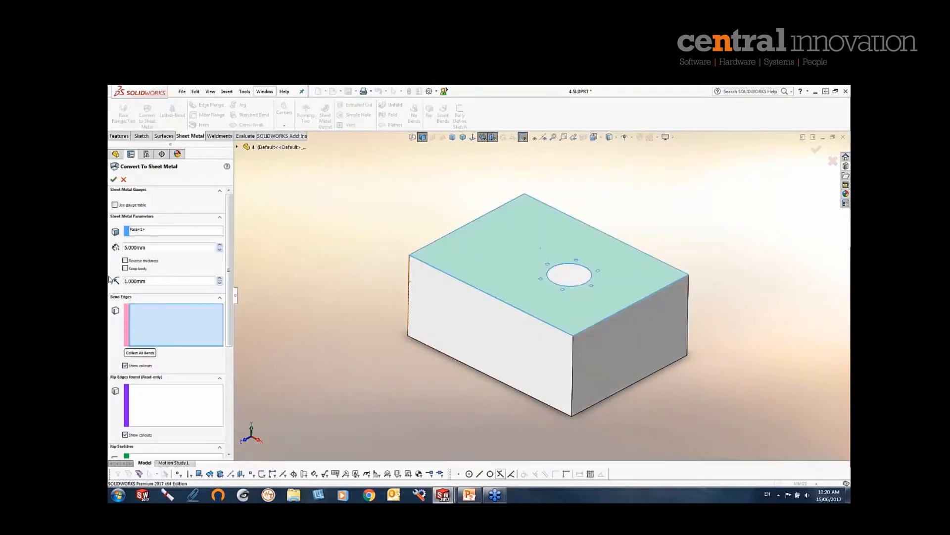
{"action": "left_click", "coordinate": [151, 247]}
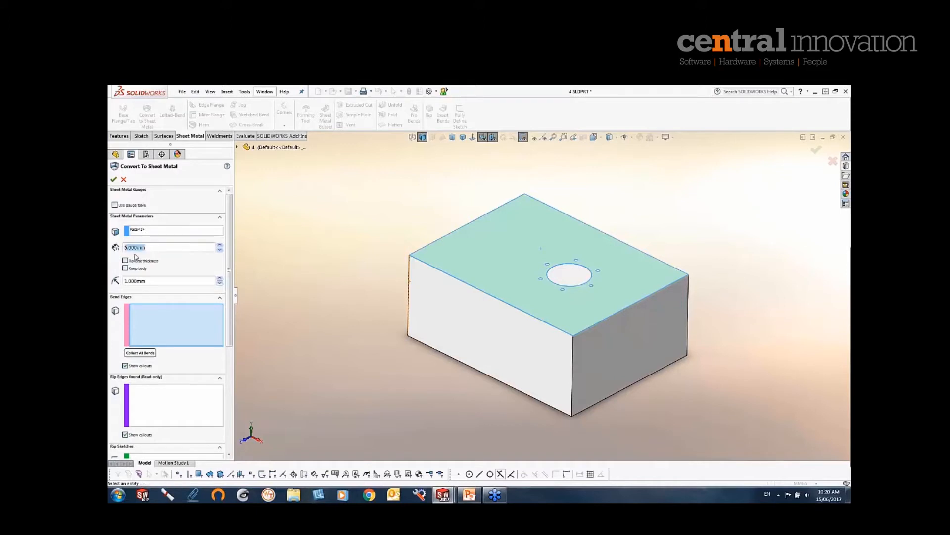
{"action": "type", "text": "3"}
{"action": "left_click", "coordinate": [126, 268]}
{"action": "double_click", "coordinate": [154, 281]}
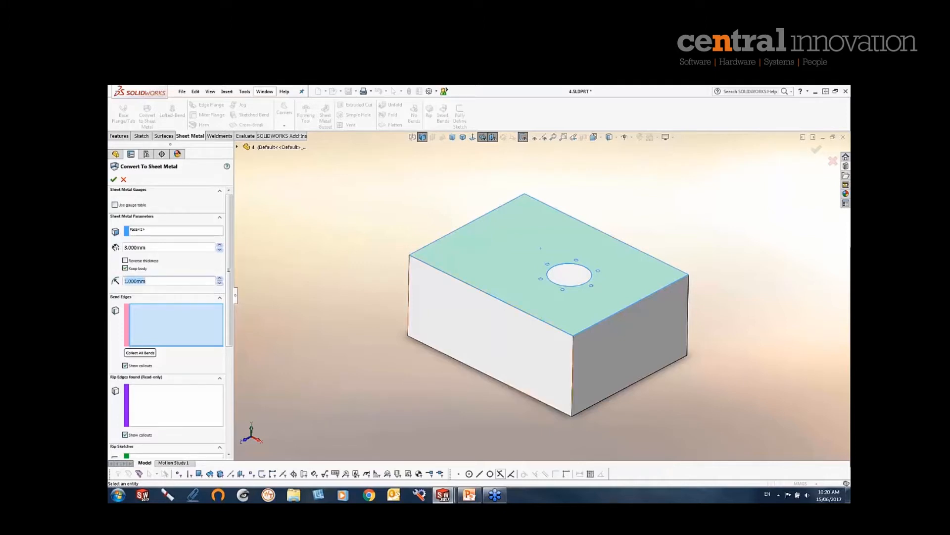
Use the two long edges of the block's top face as bends and complete the sheet metal conversion
{"action": "left_click", "coordinate": [491, 295]}
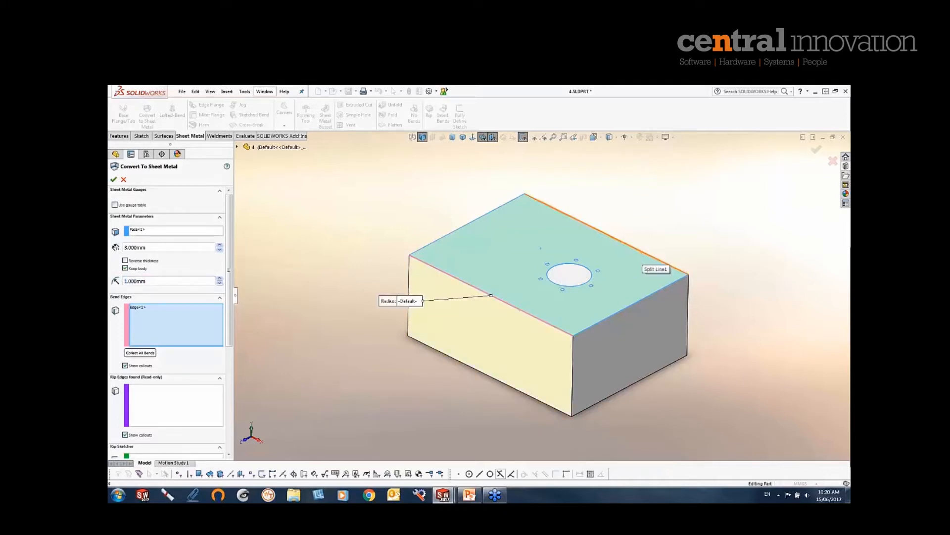
{"action": "left_click", "coordinate": [647, 258]}
{"action": "middle_click_drag", "start_coordinate": [648, 259], "coordinate": [577, 302]}
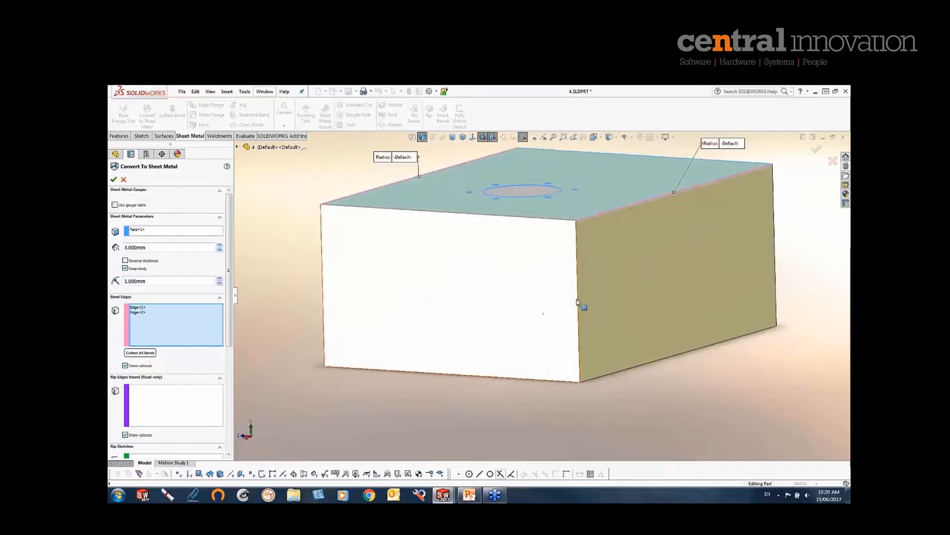
{"action": "scroll", "coordinate": [577, 302], "scroll_direction": "down", "scroll_amount": 5}
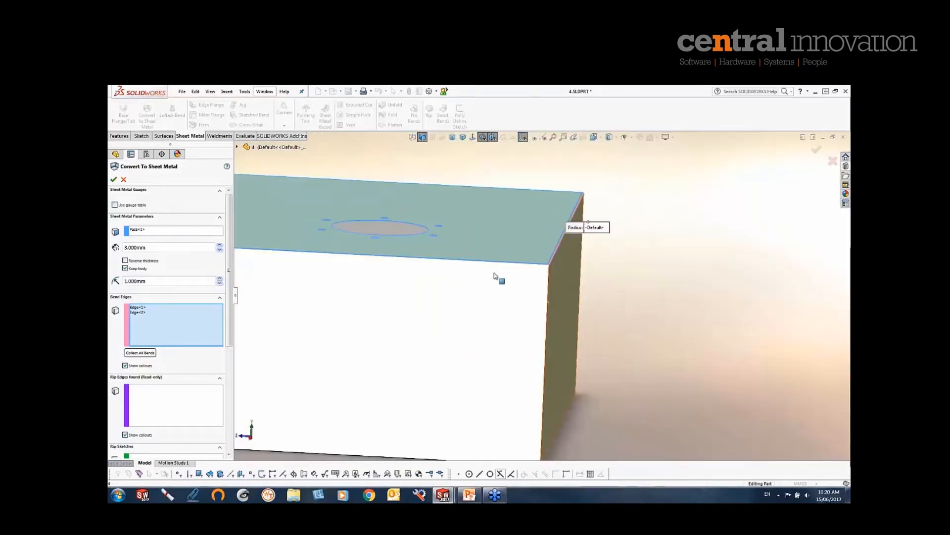
{"action": "key", "text": "ctrl+7"}
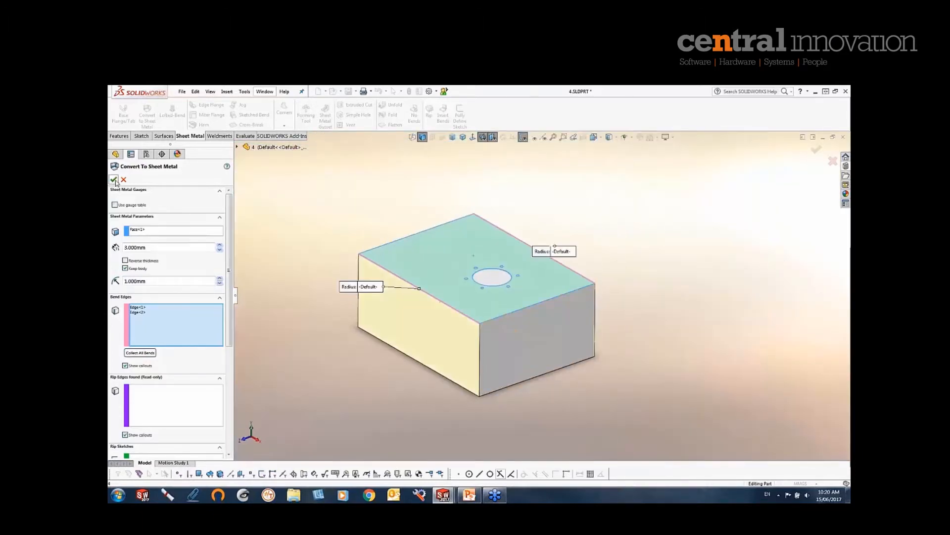
{"action": "left_click", "coordinate": [114, 179]}
Start a second sheet metal conversion of the block with its bottom face fixed and that face's two short edges as bends
{"action": "scroll", "coordinate": [518, 353], "scroll_direction": "down", "scroll_amount": 2}
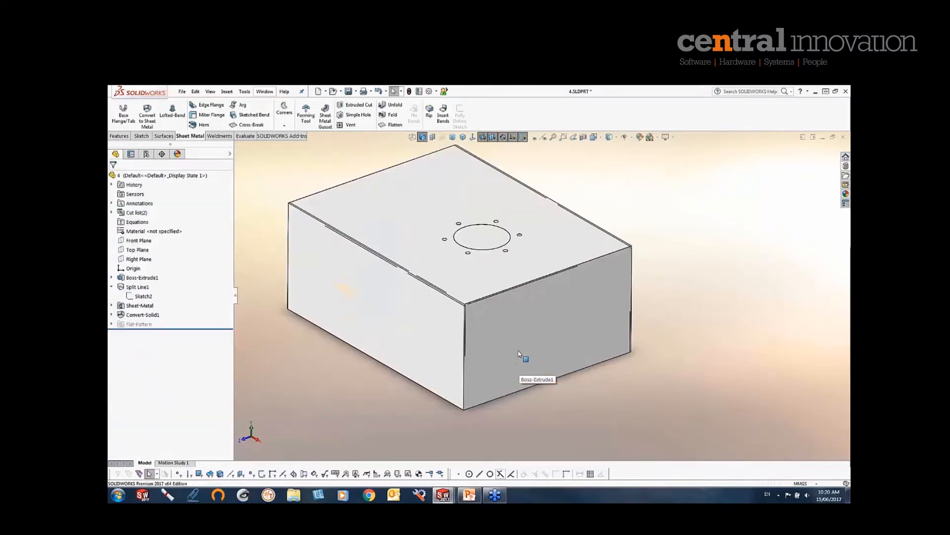
{"action": "middle_click_drag", "start_coordinate": [519, 353], "coordinate": [542, 308]}
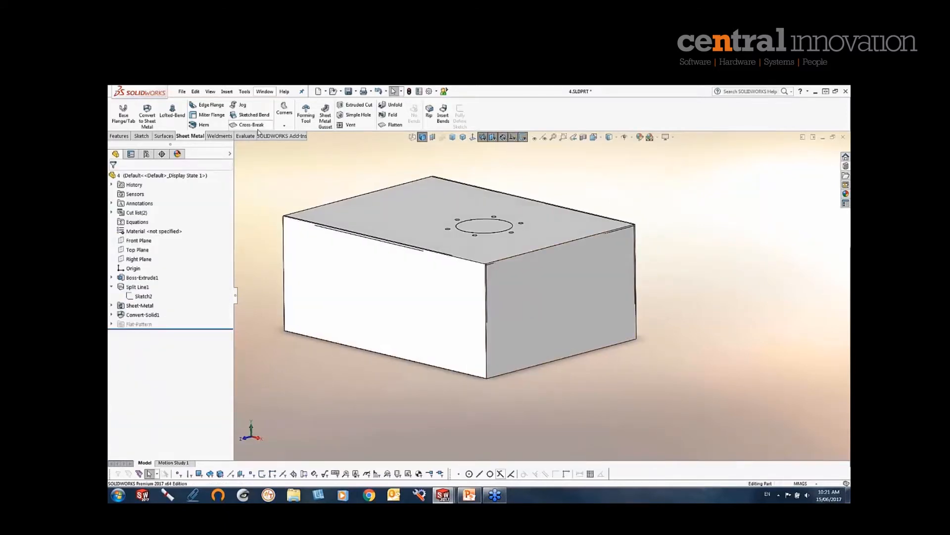
{"action": "left_click", "coordinate": [147, 110]}
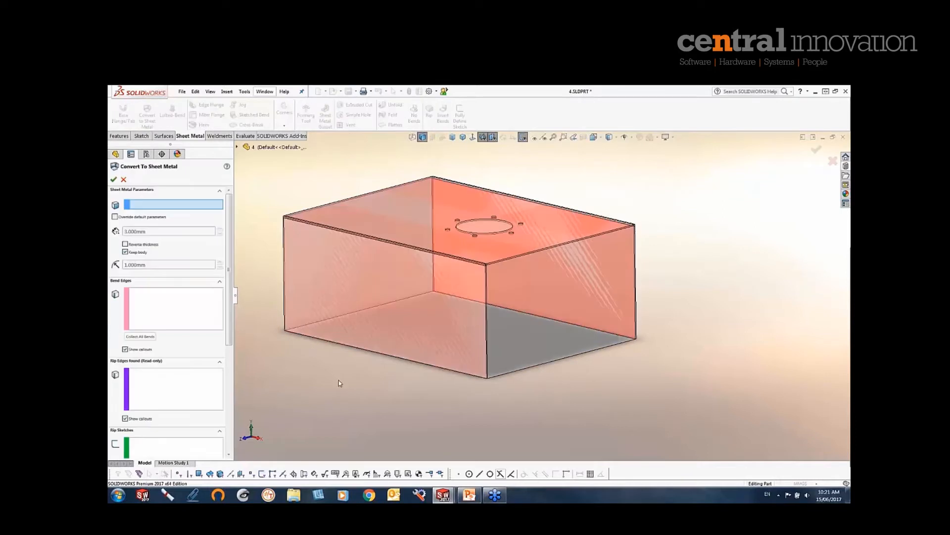
{"action": "middle_click_drag", "start_coordinate": [341, 384], "coordinate": [331, 315]}
{"action": "left_click", "coordinate": [433, 335]}
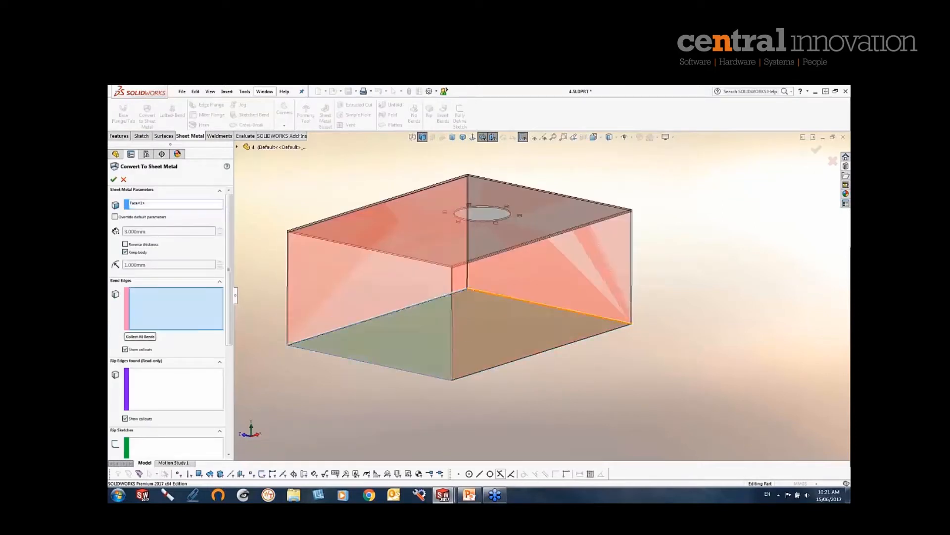
{"action": "left_click", "coordinate": [562, 346]}
{"action": "middle_click_drag", "start_coordinate": [441, 349], "coordinate": [416, 356]}
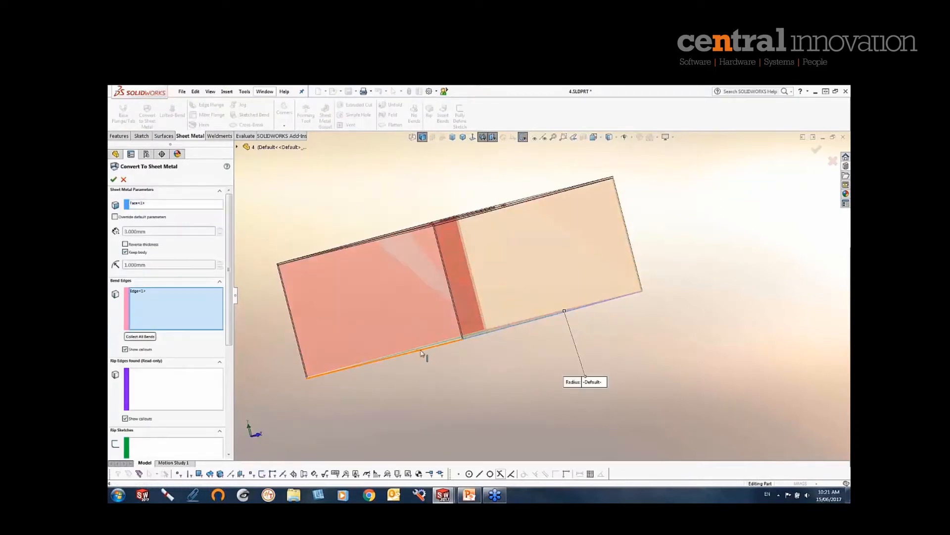
{"action": "left_click", "coordinate": [422, 353]}
{"action": "middle_click_drag", "start_coordinate": [490, 355], "coordinate": [435, 361]}
{"action": "scroll", "coordinate": [340, 276], "scroll_direction": "down", "scroll_amount": 2}
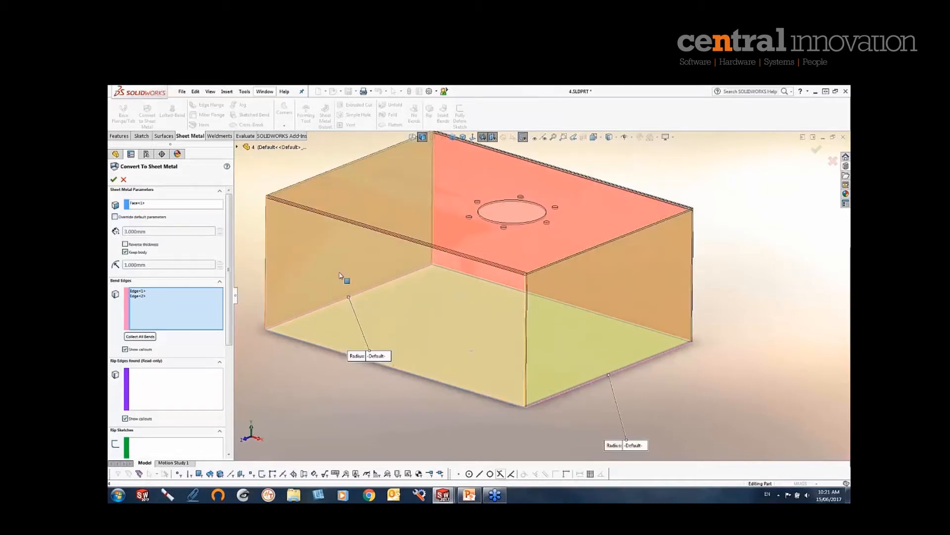
Override the default parameters with a 2.5 mm thickness, stop keeping the solid body, and complete the second conversion
{"action": "left_click", "coordinate": [115, 217]}
{"action": "left_click", "coordinate": [125, 231]}
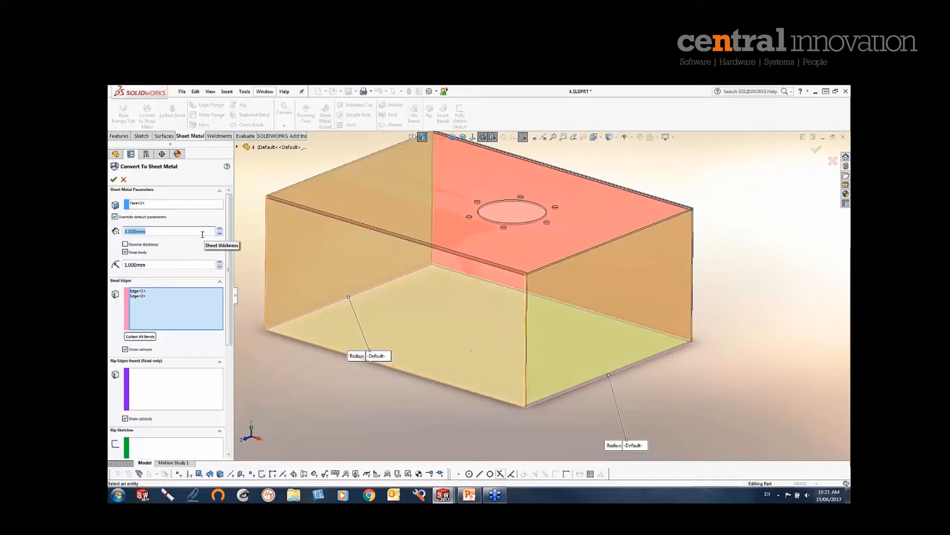
{"action": "type", "text": "2.5"}
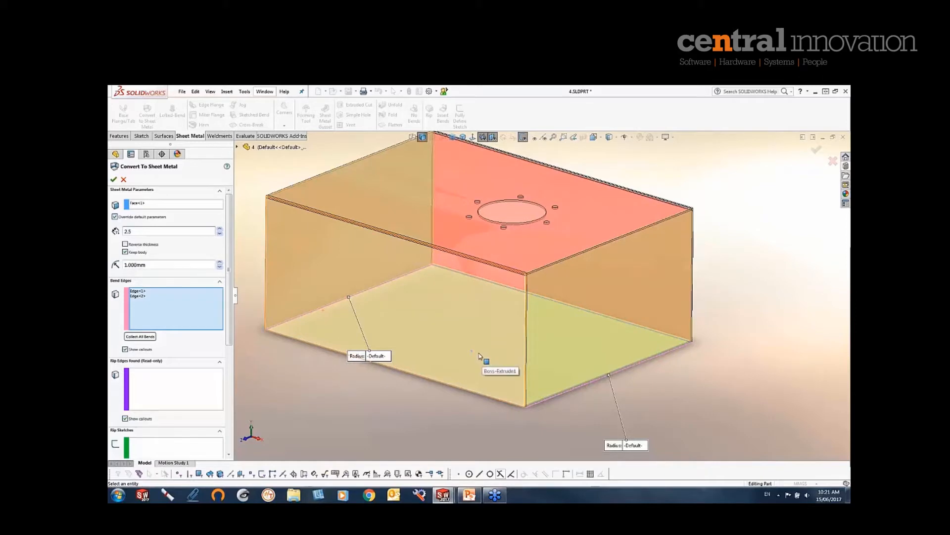
{"action": "mouse_move", "coordinate": [480, 353]}
{"action": "middle_mouse_down"}
{"action": "mouse_move", "coordinate": [469, 337]}
{"action": "mouse_move", "coordinate": [484, 342]}
{"action": "mouse_move", "coordinate": [476, 343]}
{"action": "middle_mouse_up"}
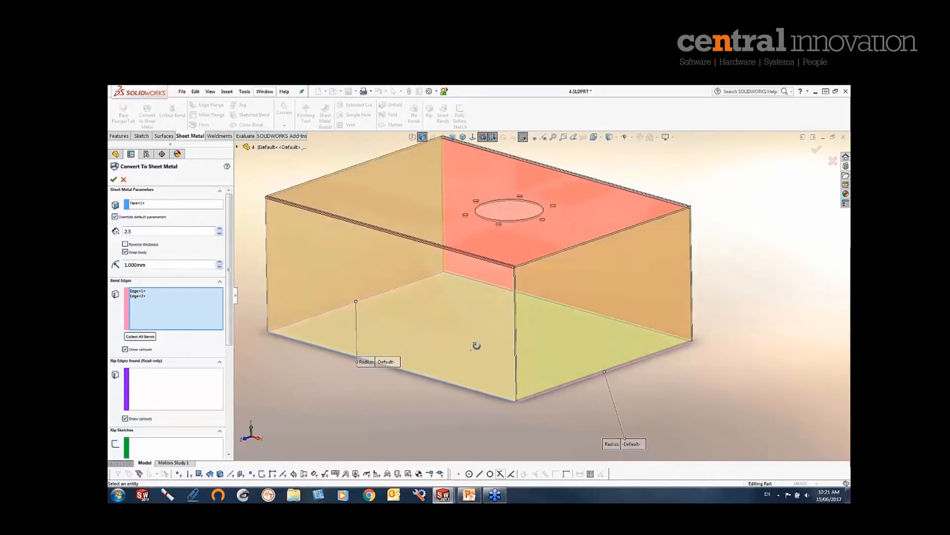
{"action": "left_click", "coordinate": [125, 252]}
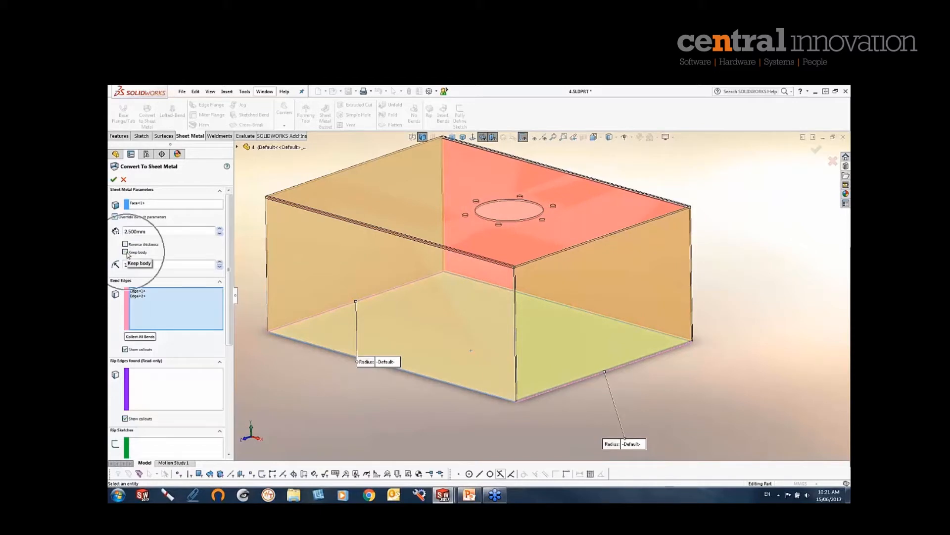
{"action": "middle_click_drag", "start_coordinate": [438, 256], "coordinate": [357, 264]}
{"action": "left_click", "coordinate": [114, 180]}
Flatten the sheet metal body with the circular holes to check its flat pattern, and return it to the folded state
{"action": "scroll", "coordinate": [447, 245], "scroll_direction": "down", "scroll_amount": 2}
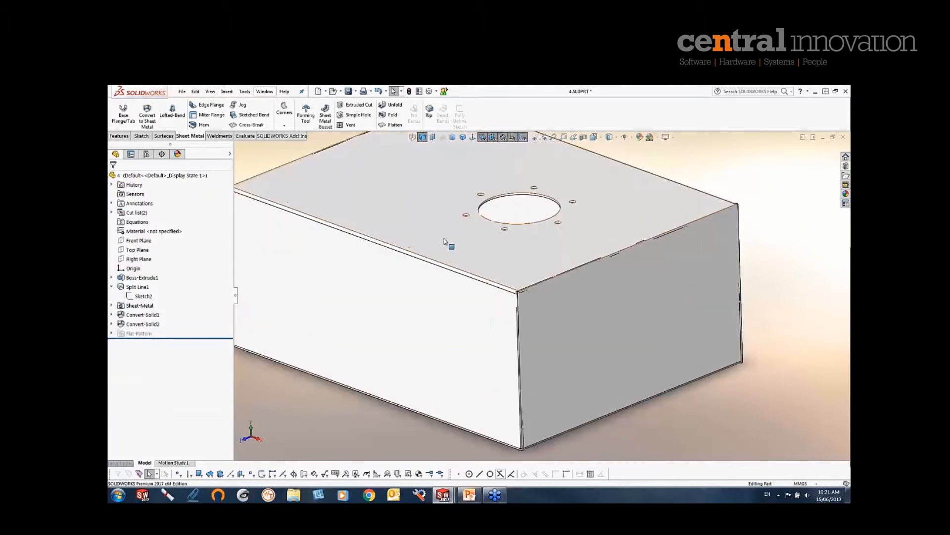
{"action": "left_click", "coordinate": [457, 222]}
{"action": "left_click", "coordinate": [459, 206]}
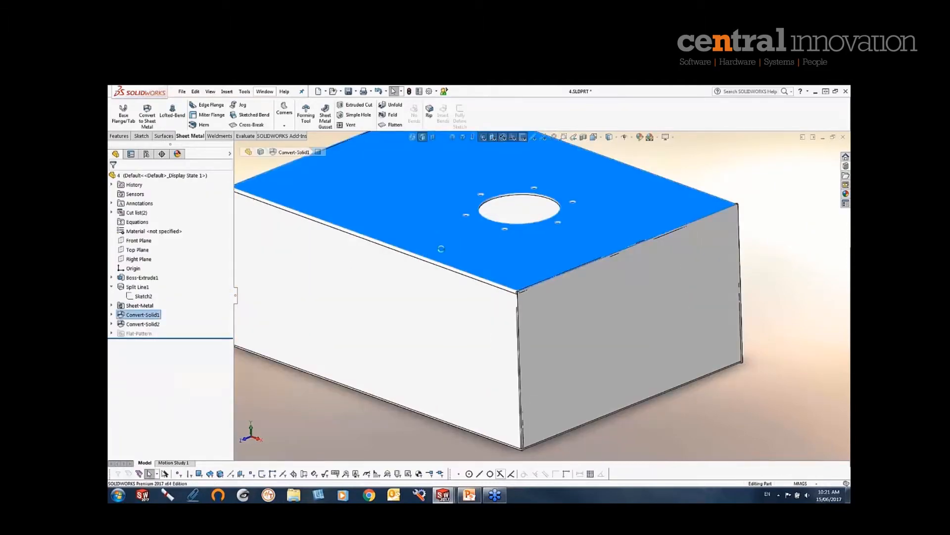
{"action": "left_click", "coordinate": [846, 157]}
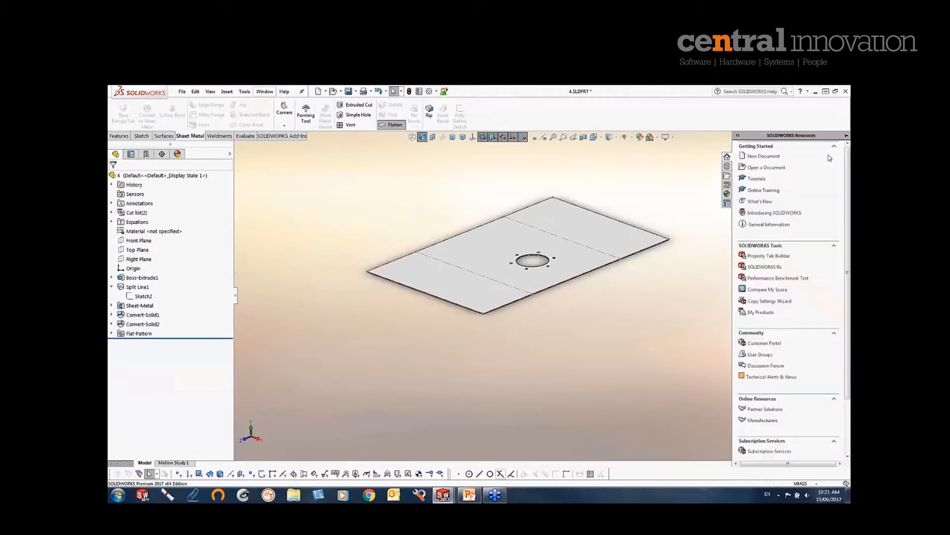
{"action": "left_click", "coordinate": [697, 181]}
{"action": "left_click", "coordinate": [825, 155]}
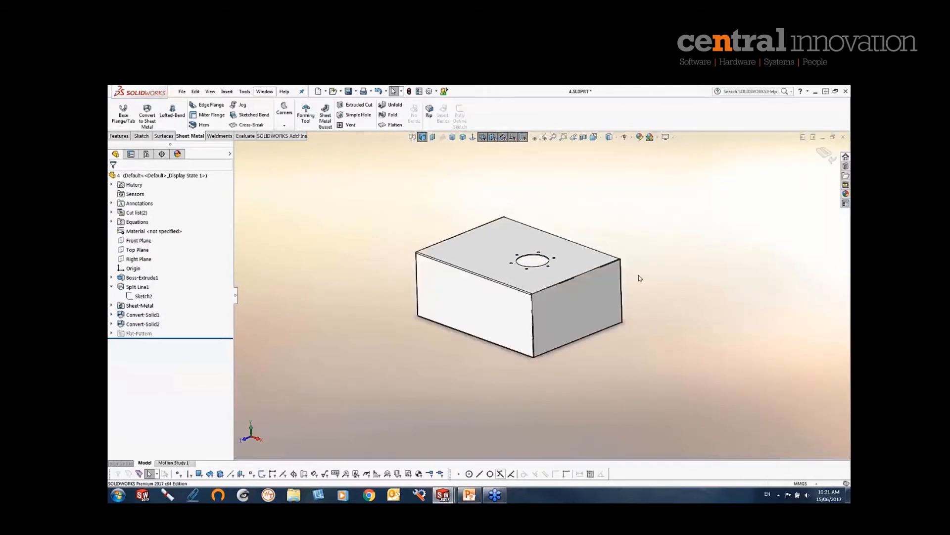
Flatten the second sheet metal body from its short end face, and fold it back
{"action": "left_click", "coordinate": [578, 312]}
{"action": "left_click", "coordinate": [600, 283]}
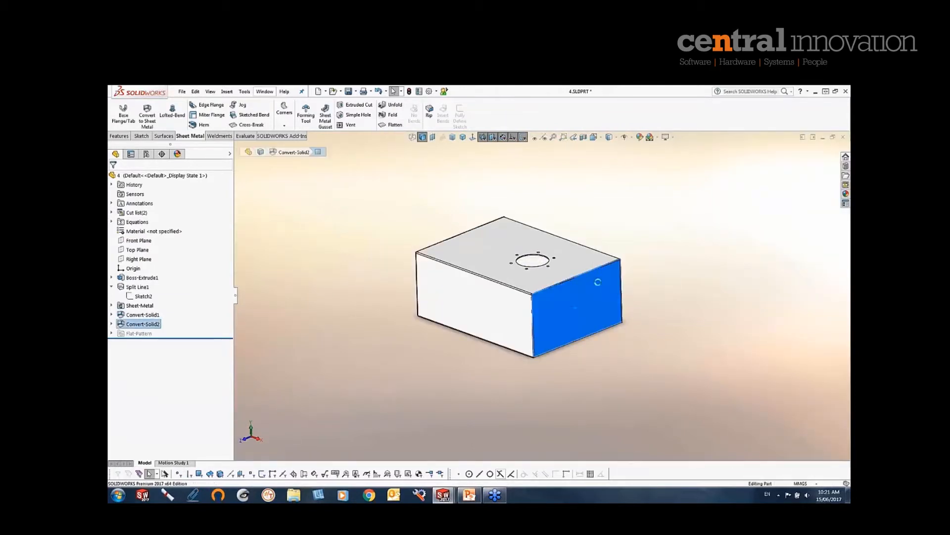
{"action": "left_click", "coordinate": [826, 155]}
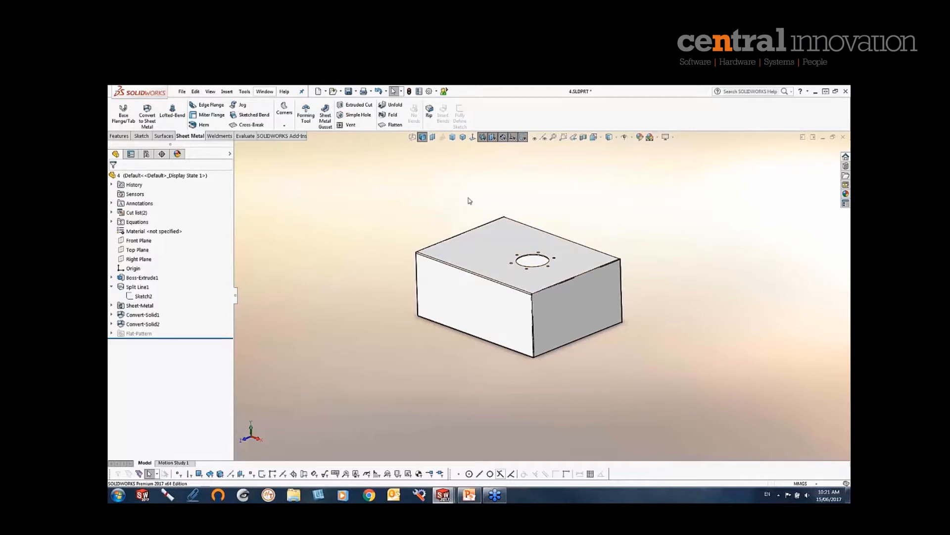
Switch to 5 - Copy.SLDPRT and start converting the hopper to sheet metal with its tall rectangular side face fixed and 2.5 mm thickness
{"action": "left_click", "coordinate": [265, 92]}
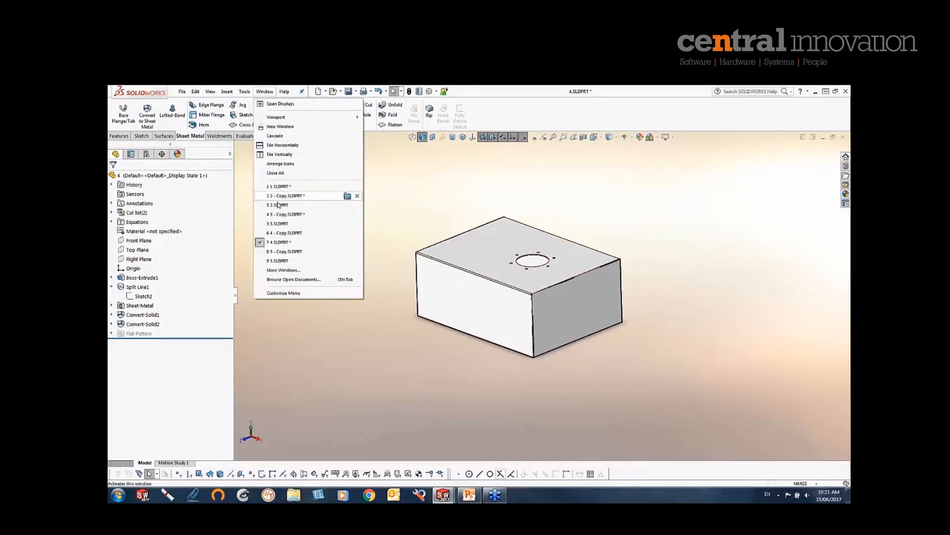
{"action": "left_click", "coordinate": [287, 251]}
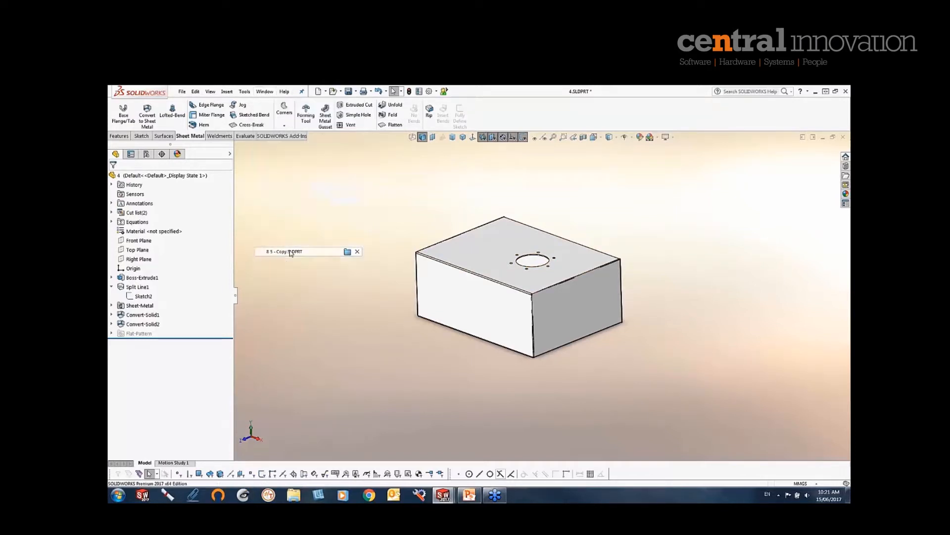
{"action": "middle_click_drag", "start_coordinate": [347, 246], "coordinate": [278, 260]}
{"action": "left_click", "coordinate": [147, 115]}
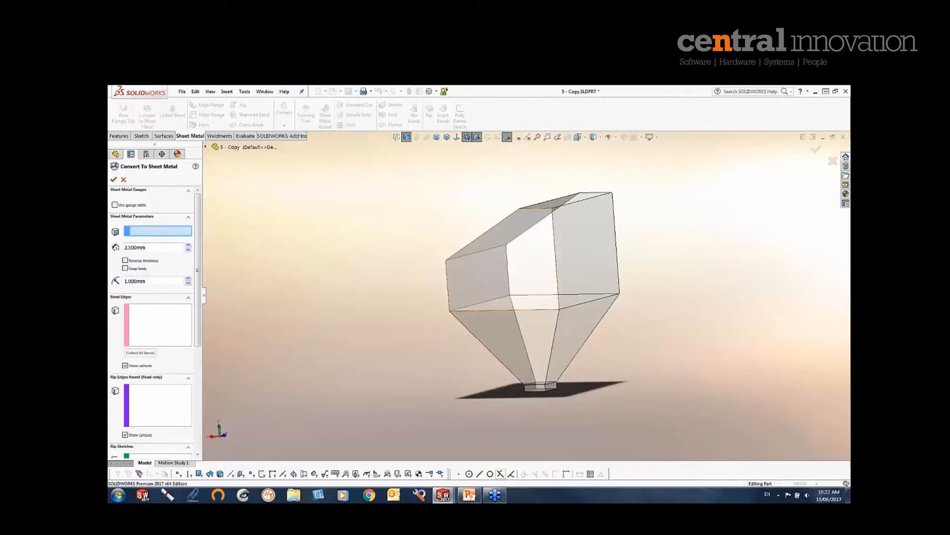
{"action": "left_click", "coordinate": [585, 256]}
Add the fixed face's lower edge and the spout edge directly below it as bend edges
{"action": "middle_click_drag", "start_coordinate": [585, 255], "coordinate": [527, 364]}
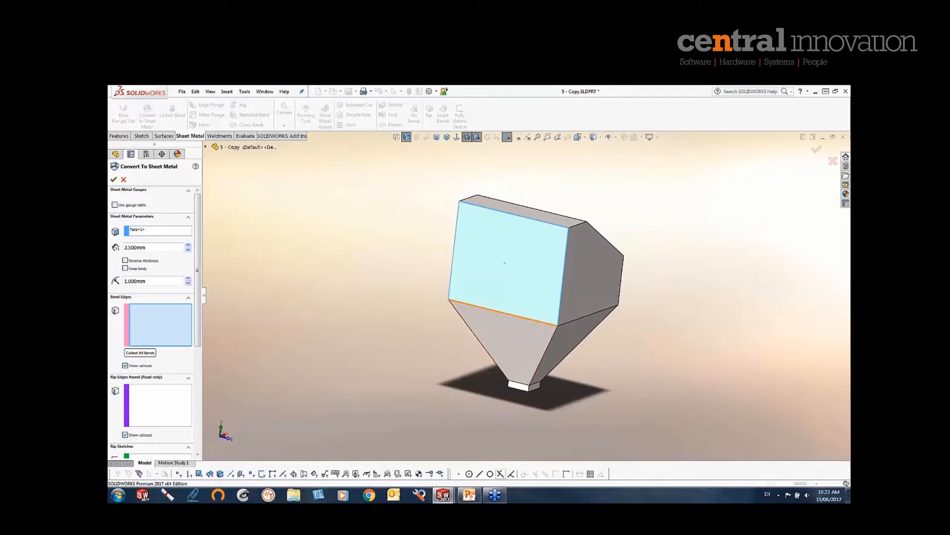
{"action": "left_click", "coordinate": [520, 320]}
{"action": "scroll", "coordinate": [524, 376], "scroll_direction": "down", "scroll_amount": 5}
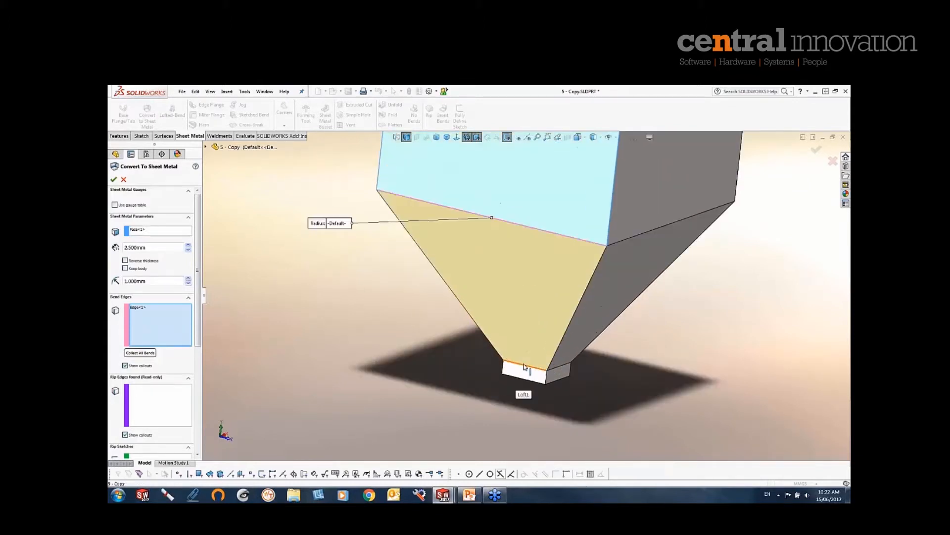
{"action": "left_click", "coordinate": [524, 367]}
{"action": "scroll", "coordinate": [475, 363], "scroll_direction": "up", "scroll_amount": 4}
Add the vertical edge to the adjacent side wall, that wall's lower edge and the spout edge below it as bends
{"action": "middle_click_drag", "start_coordinate": [520, 238], "coordinate": [486, 275]}
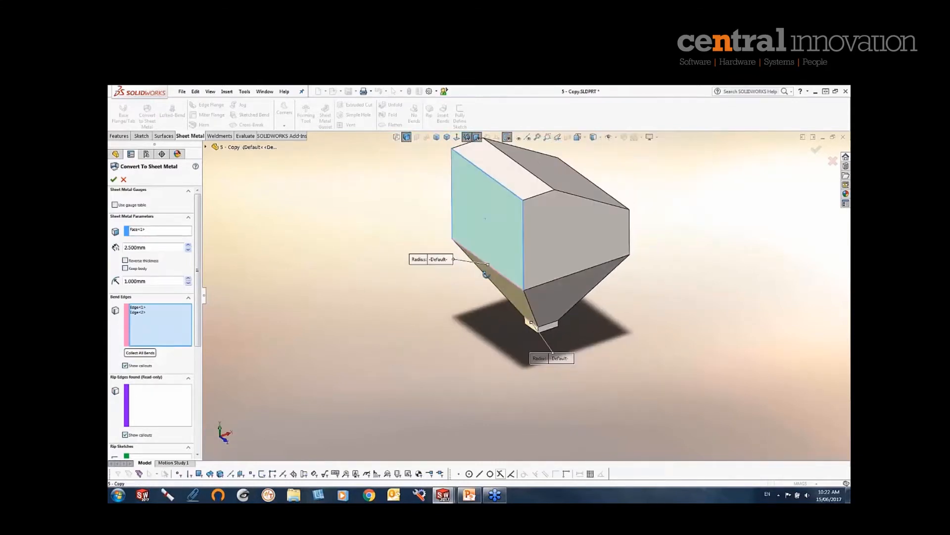
{"action": "scroll", "coordinate": [486, 274], "scroll_direction": "down", "scroll_amount": 3}
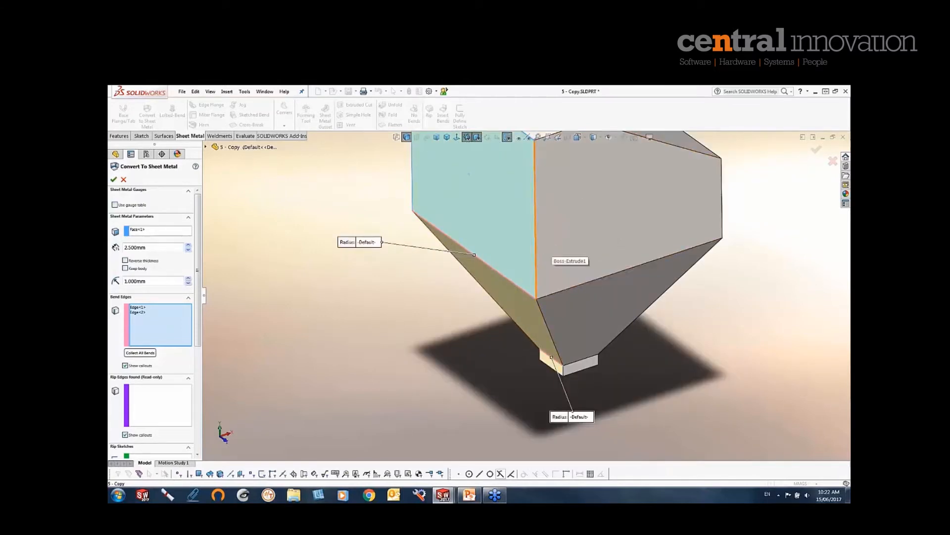
{"action": "left_click", "coordinate": [536, 241]}
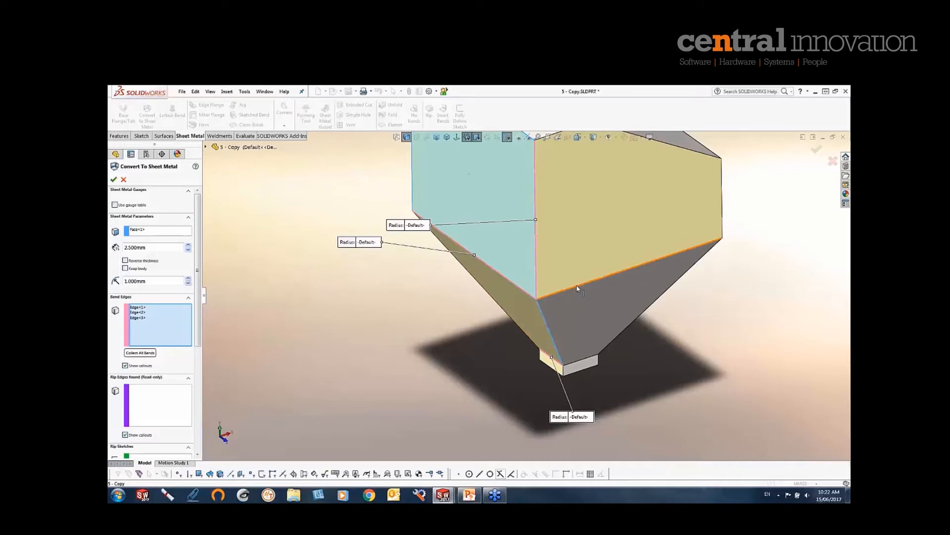
{"action": "left_click", "coordinate": [576, 284]}
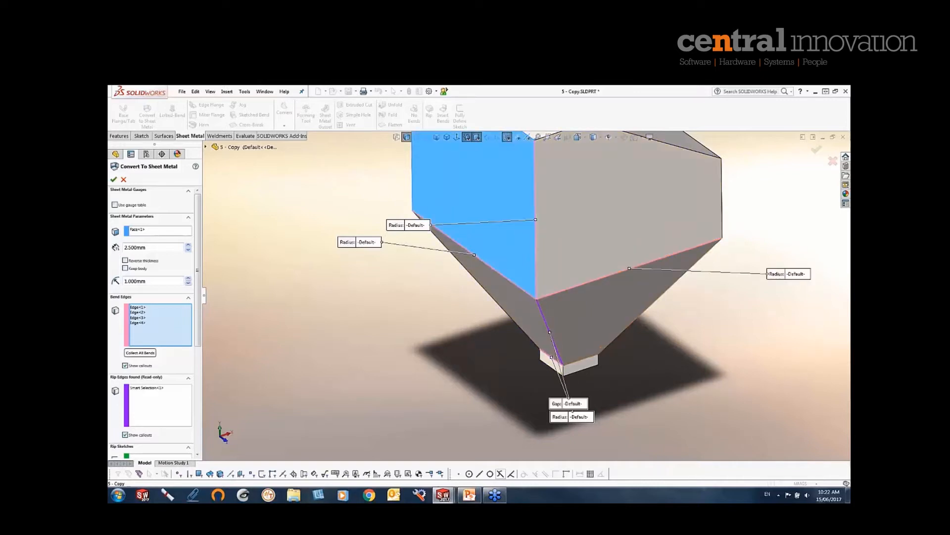
{"action": "left_click", "coordinate": [581, 363]}
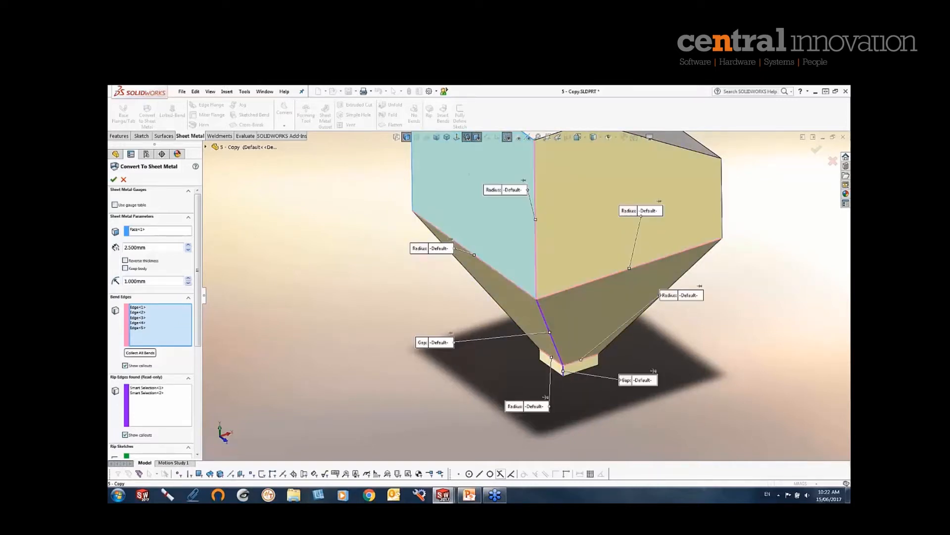
Keep the solid body and complete the hopper's first sheet metal conversion
{"action": "middle_click_drag", "start_coordinate": [646, 347], "coordinate": [368, 308]}
{"action": "left_click", "coordinate": [127, 269]}
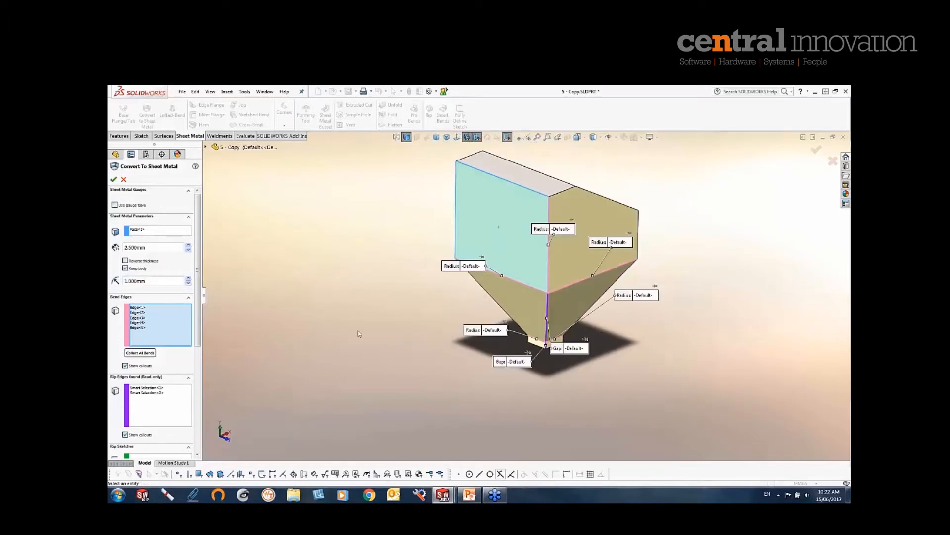
{"action": "middle_click_drag", "start_coordinate": [337, 337], "coordinate": [340, 335]}
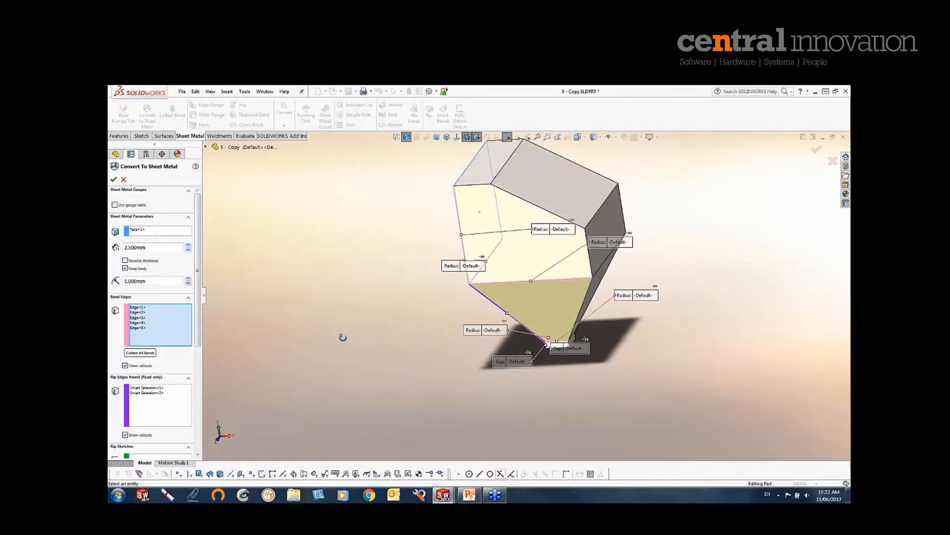
{"action": "left_click", "coordinate": [114, 181]}
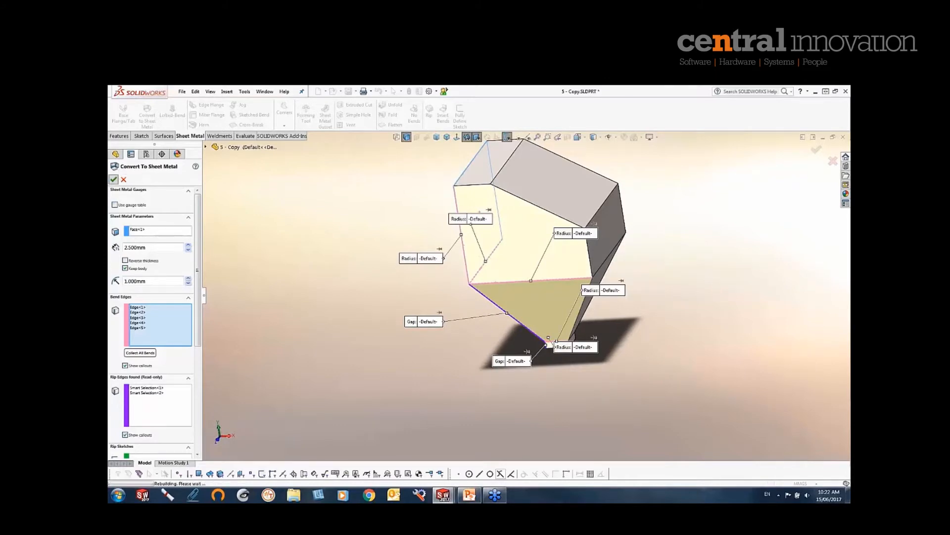
Start a second sheet metal conversion of the hopper, overriding the default parameters with a 10 mm thickness
{"action": "middle_click_drag", "start_coordinate": [332, 266], "coordinate": [341, 346]}
{"action": "scroll", "coordinate": [520, 240], "scroll_direction": "down", "scroll_amount": 2}
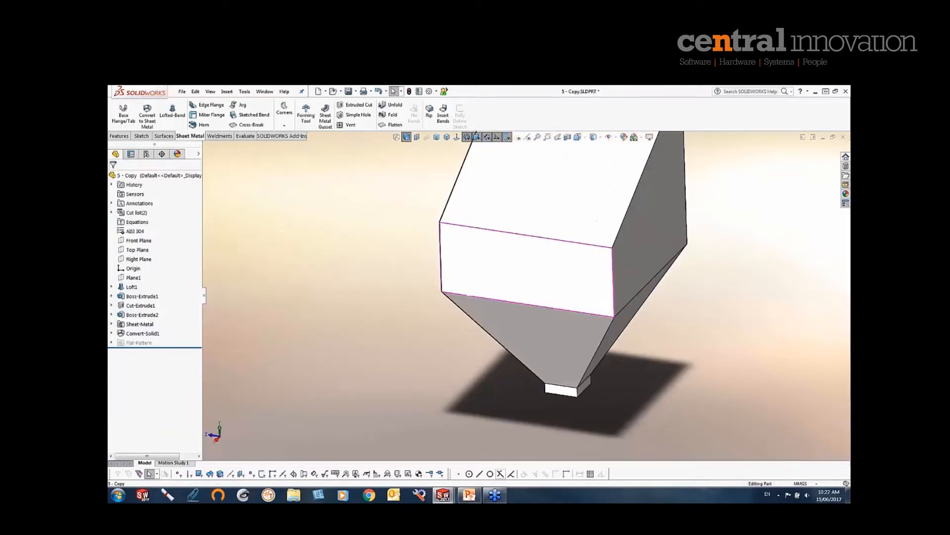
{"action": "middle_click_drag", "start_coordinate": [537, 245], "coordinate": [545, 213]}
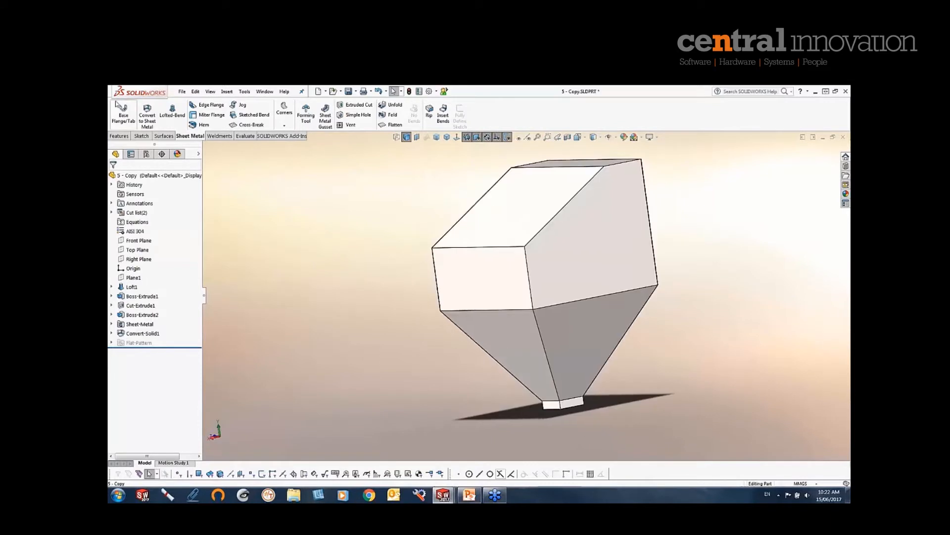
{"action": "left_click", "coordinate": [147, 116]}
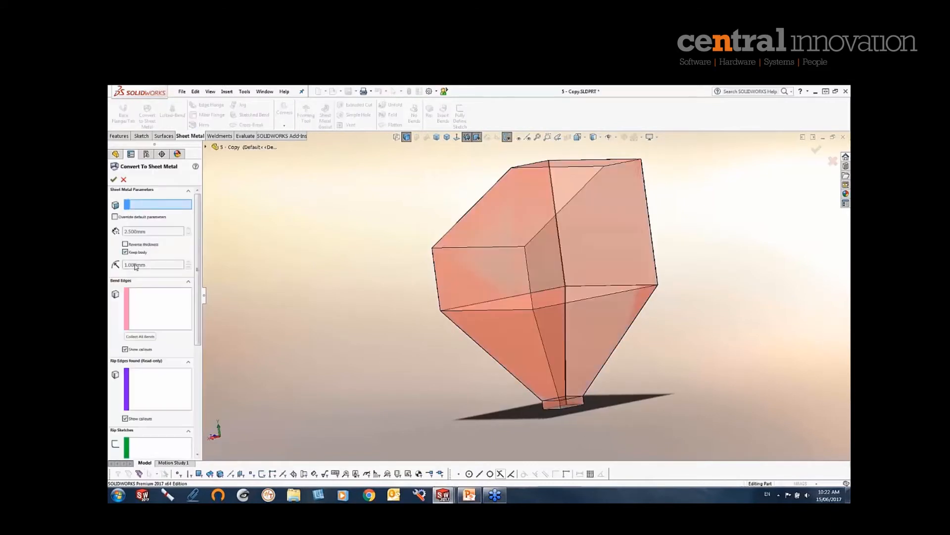
{"action": "left_click", "coordinate": [122, 219]}
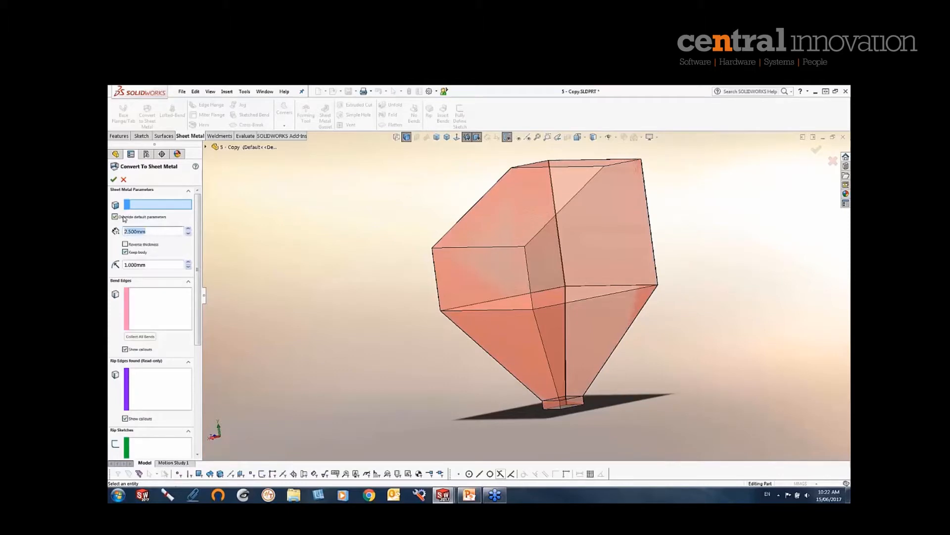
{"action": "type", "text": "10"}
{"action": "key", "text": "Return"}
Fix the hopper's short upright face below the sloped top and reverse the thickness direction
{"action": "middle_click_drag", "start_coordinate": [347, 256], "coordinate": [446, 282]}
{"action": "left_click", "coordinate": [484, 291]}
{"action": "scroll", "coordinate": [471, 286], "scroll_direction": "down", "scroll_amount": 5}
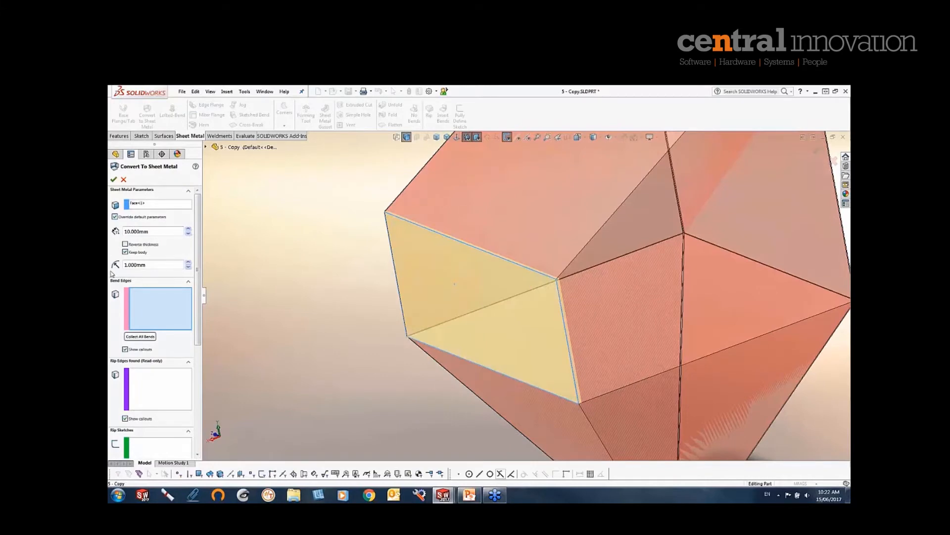
{"action": "left_click", "coordinate": [125, 244]}
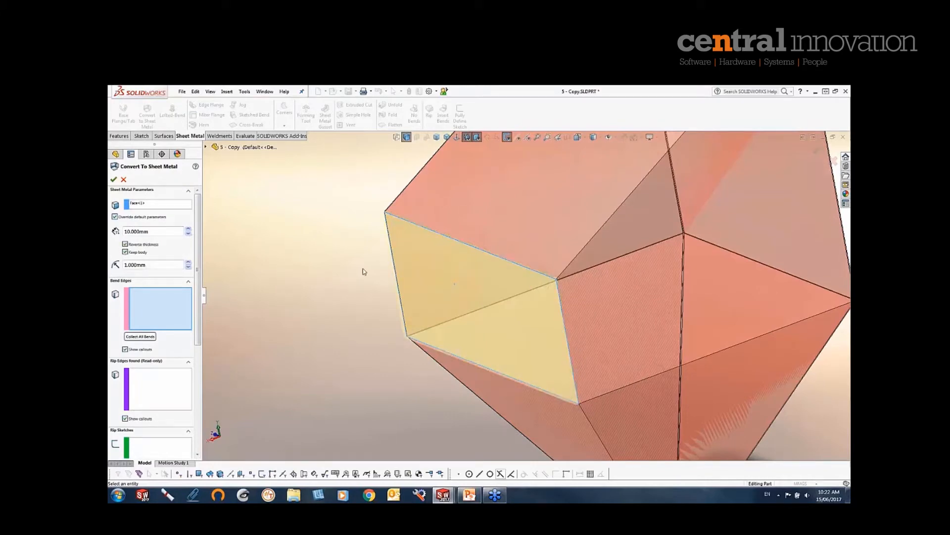
Complete the second conversion and convert the hopper's adjacent side wall to another sheet metal part, overriding the thickness to 10 mm
{"action": "middle_click_drag", "start_coordinate": [363, 268], "coordinate": [432, 277]}
{"action": "left_click", "coordinate": [113, 179]}
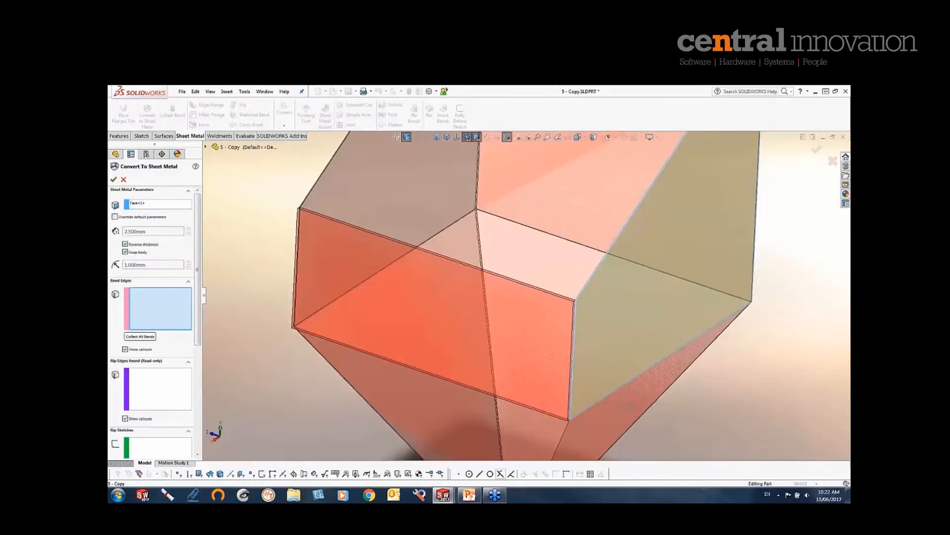
{"action": "mouse_move", "coordinate": [569, 309]}
{"action": "middle_mouse_down"}
{"action": "mouse_move", "coordinate": [609, 311]}
{"action": "mouse_move", "coordinate": [584, 310]}
{"action": "middle_mouse_up"}
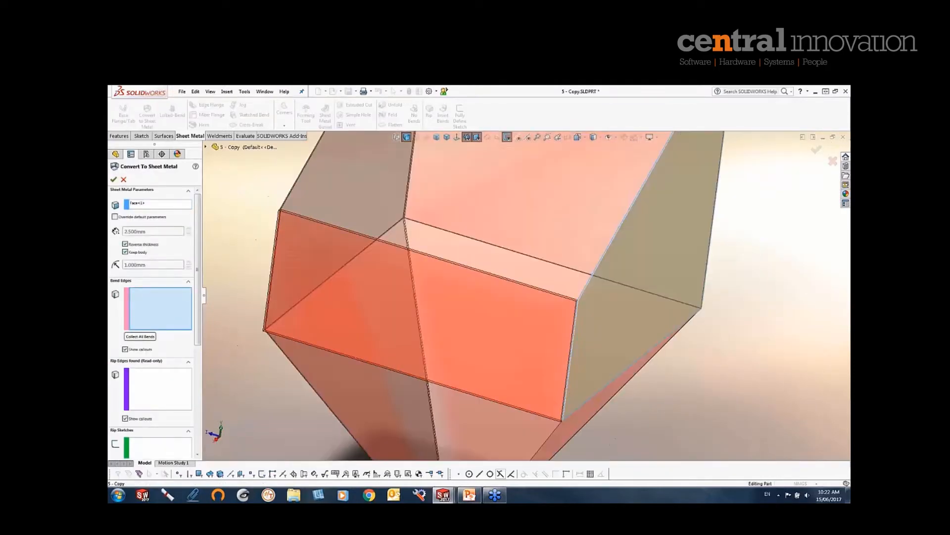
{"action": "left_click", "coordinate": [115, 216]}
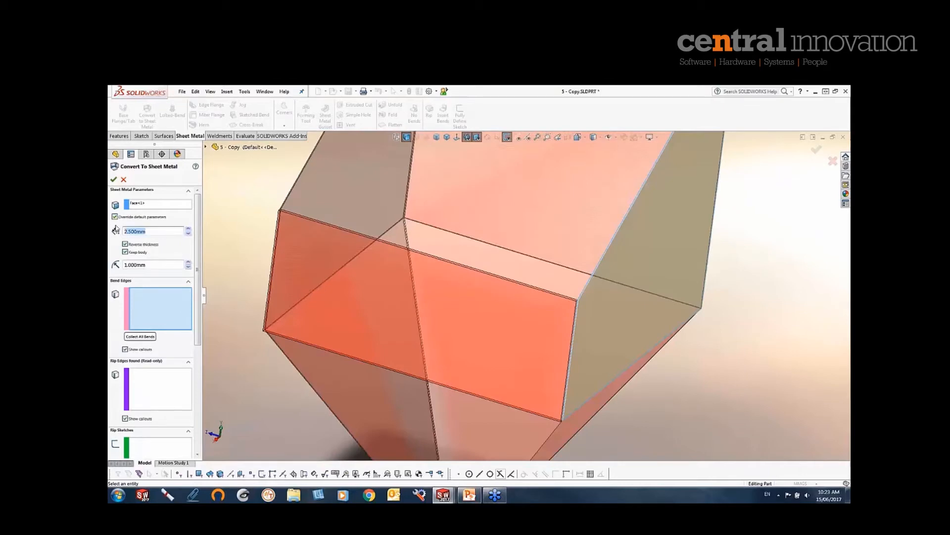
{"action": "type", "text": "10"}
{"action": "key", "text": "Return"}
{"action": "left_click", "coordinate": [113, 180]}
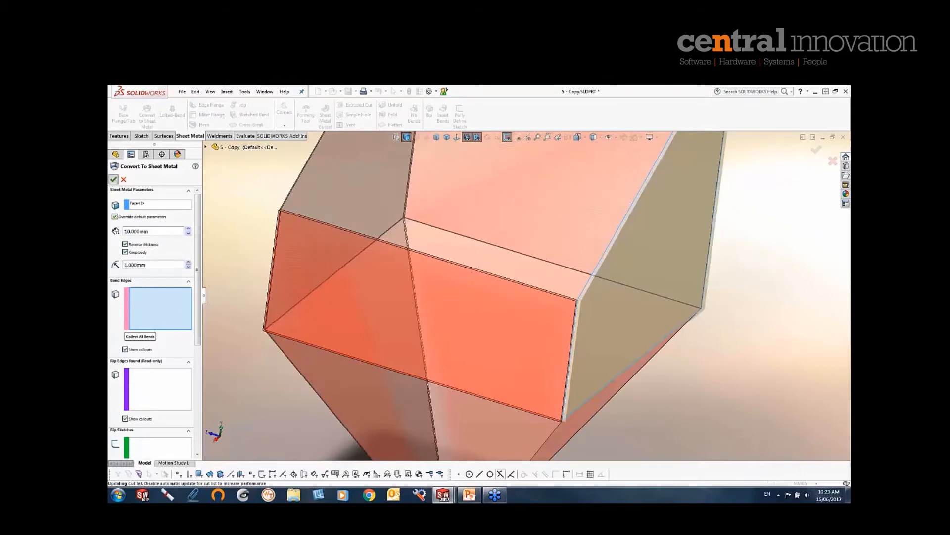
{"action": "middle_click_drag", "start_coordinate": [436, 287], "coordinate": [463, 274]}
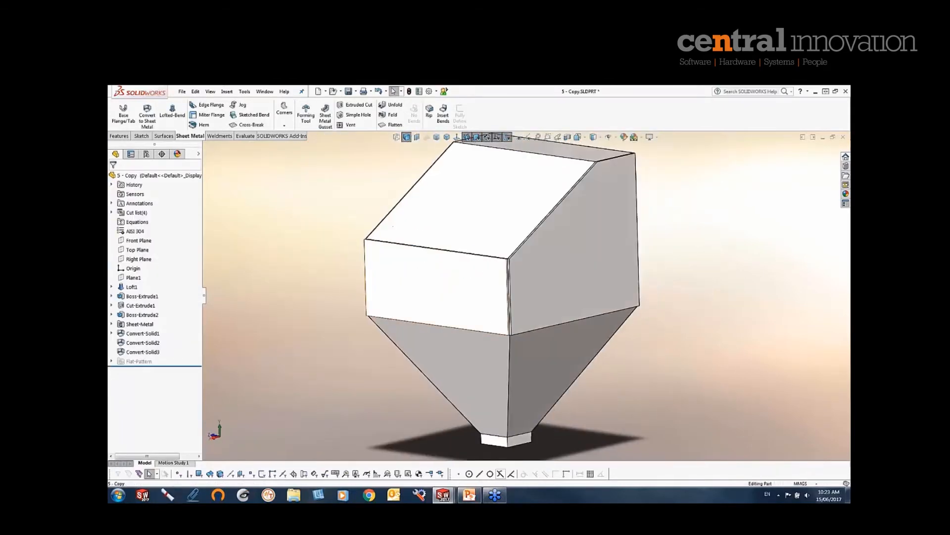
{"action": "left_click", "coordinate": [463, 274]}
{"action": "right_click", "coordinate": [465, 275]}
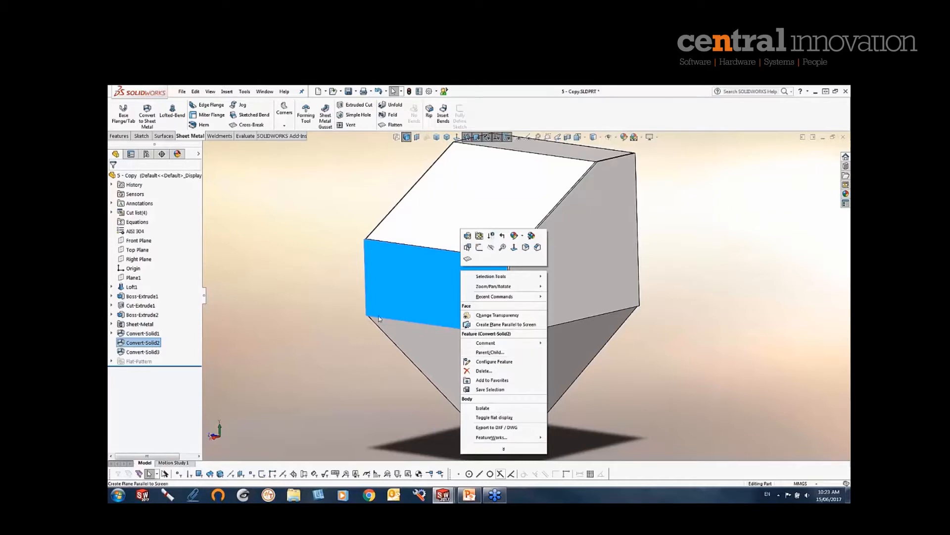
{"action": "middle_click_drag", "start_coordinate": [379, 316], "coordinate": [456, 318]}
{"action": "left_click", "coordinate": [345, 322]}
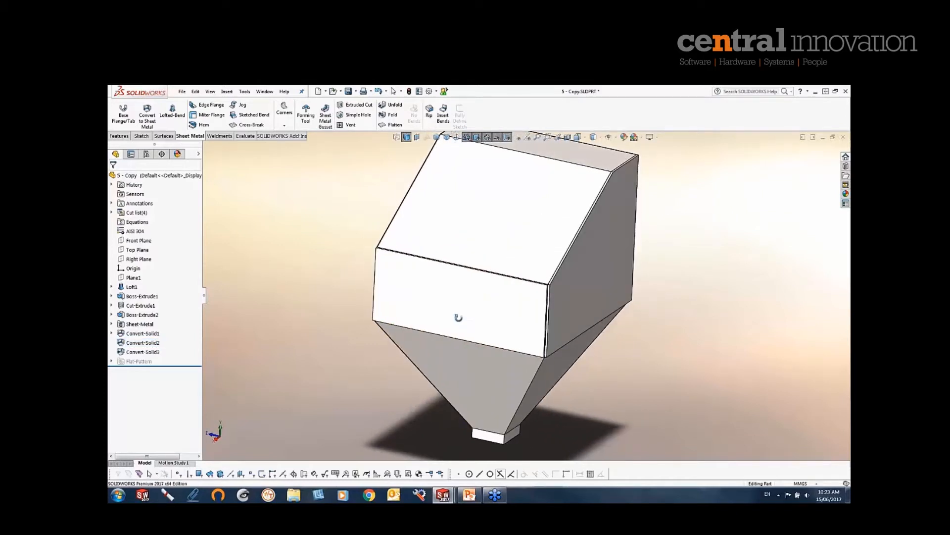
Switch to the open part 7.SLDPRT containing the segmented tube elbow
{"action": "left_click", "coordinate": [263, 92]}
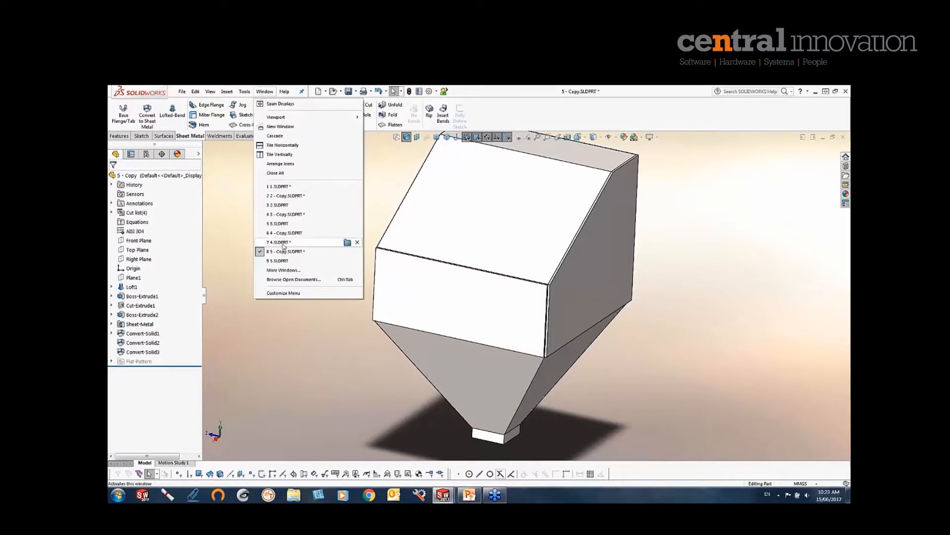
{"action": "mouse_move", "coordinate": [286, 263]}
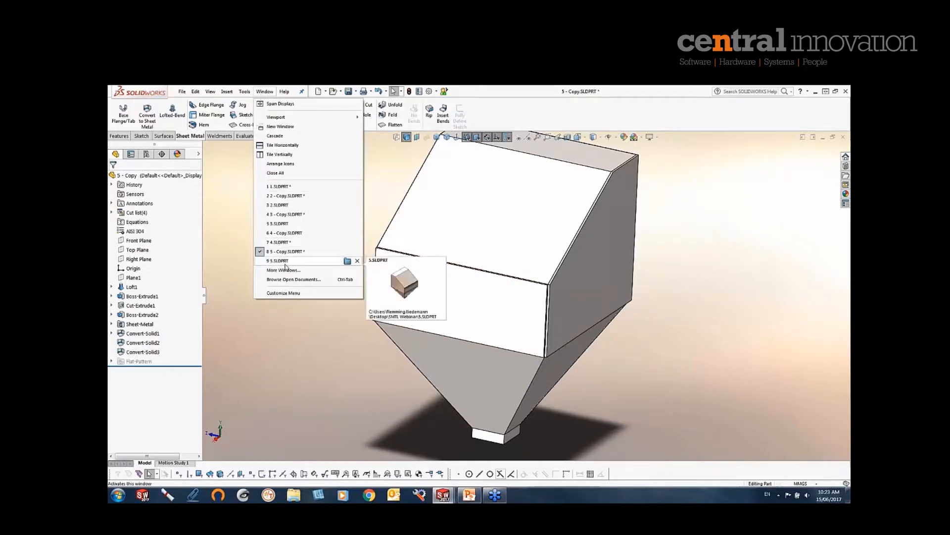
{"action": "left_click", "coordinate": [293, 279]}
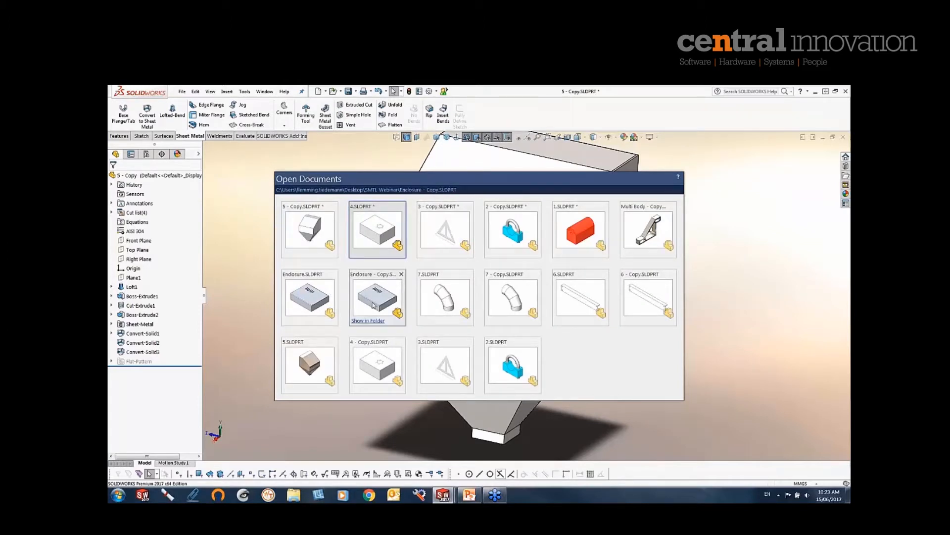
{"action": "left_click", "coordinate": [432, 299]}
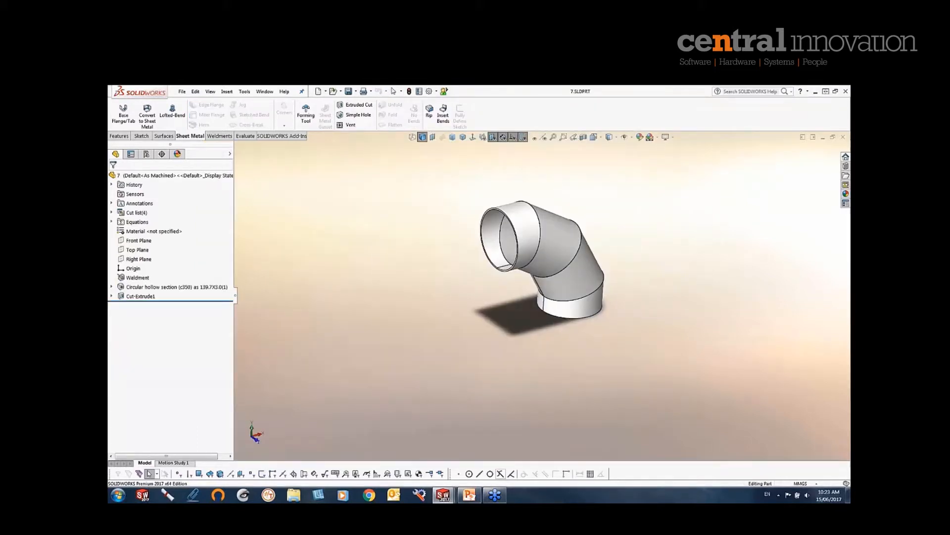
{"action": "middle_click_drag", "start_coordinate": [436, 235], "coordinate": [569, 269]}
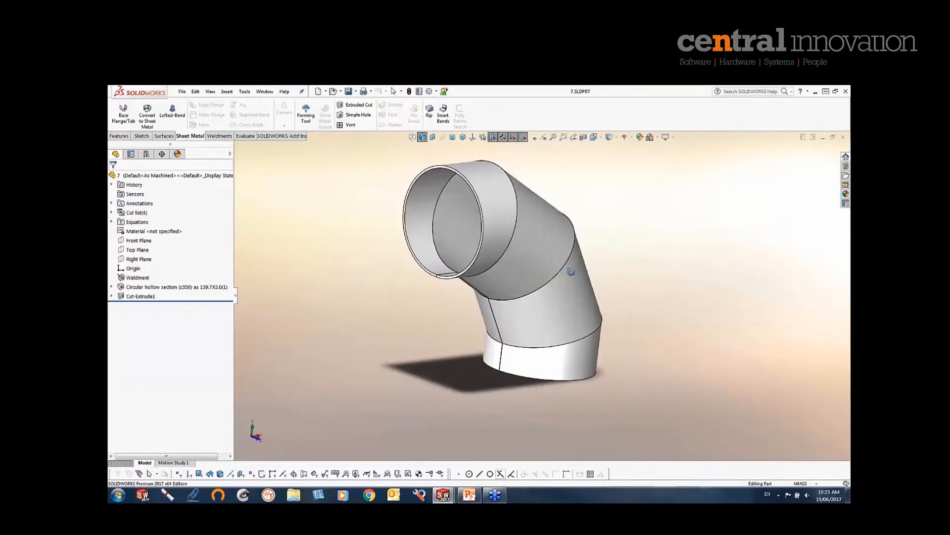
Examine the elbow's circular hollow section feature with its profile sketch, and the sketch behind Cut-Extrude1
{"action": "left_click", "coordinate": [164, 287]}
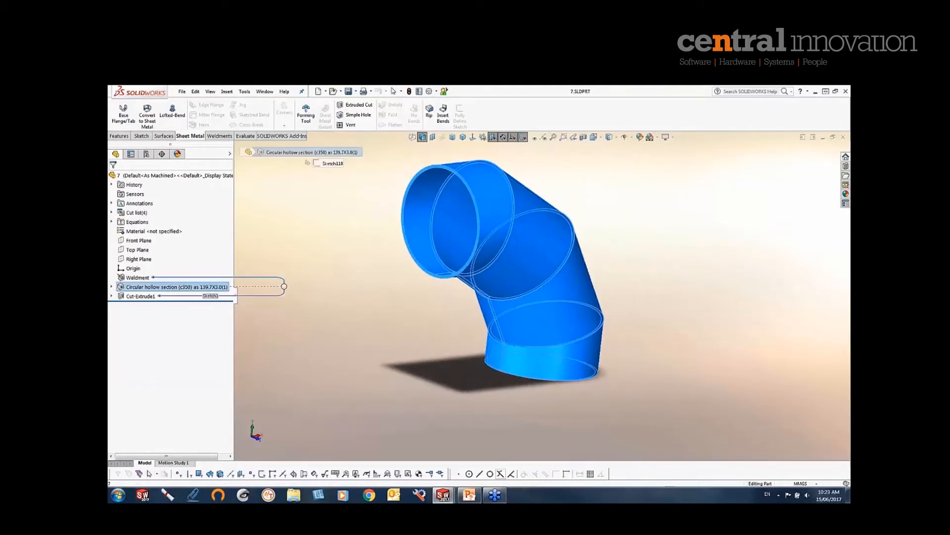
{"action": "left_click", "coordinate": [112, 287]}
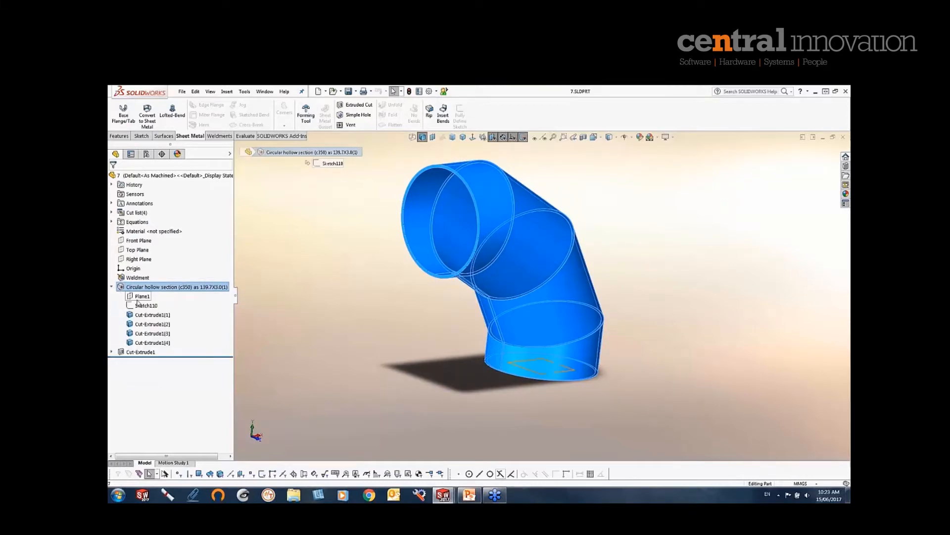
{"action": "left_click", "coordinate": [146, 306]}
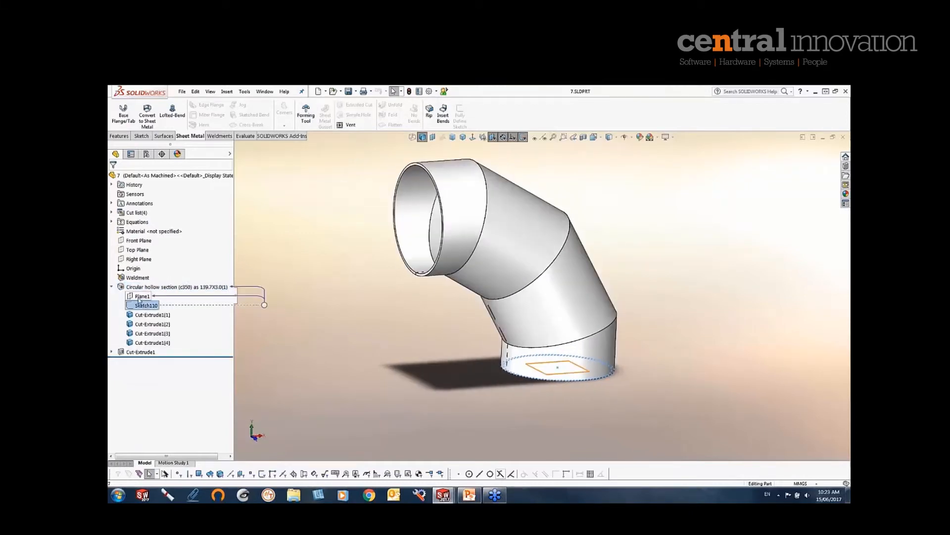
{"action": "left_click", "coordinate": [113, 287]}
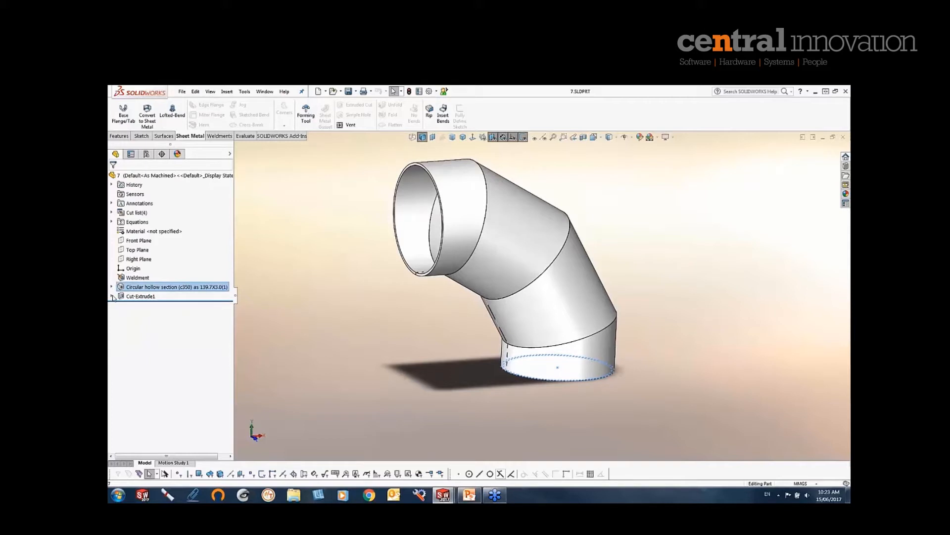
{"action": "left_click", "coordinate": [112, 296]}
{"action": "left_click", "coordinate": [144, 306]}
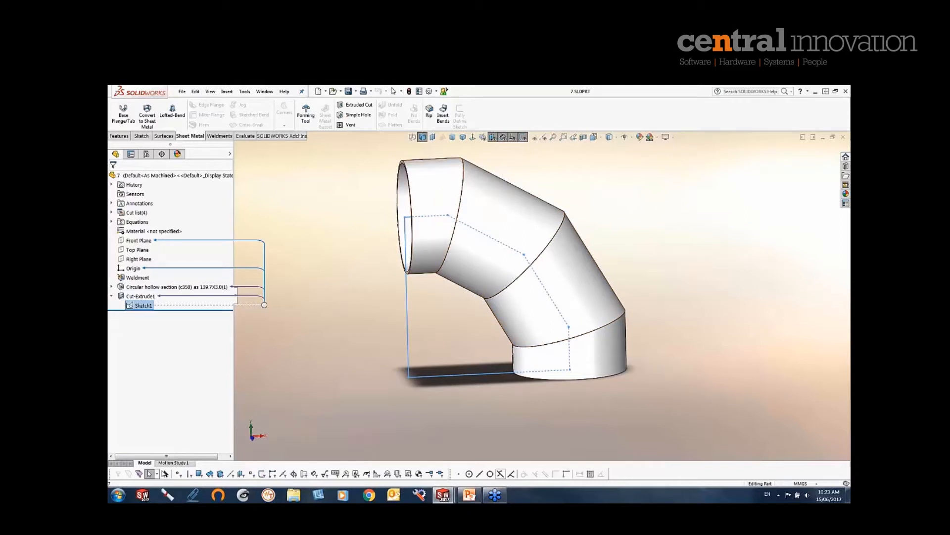
{"action": "middle_click_drag", "start_coordinate": [410, 222], "coordinate": [422, 223]}
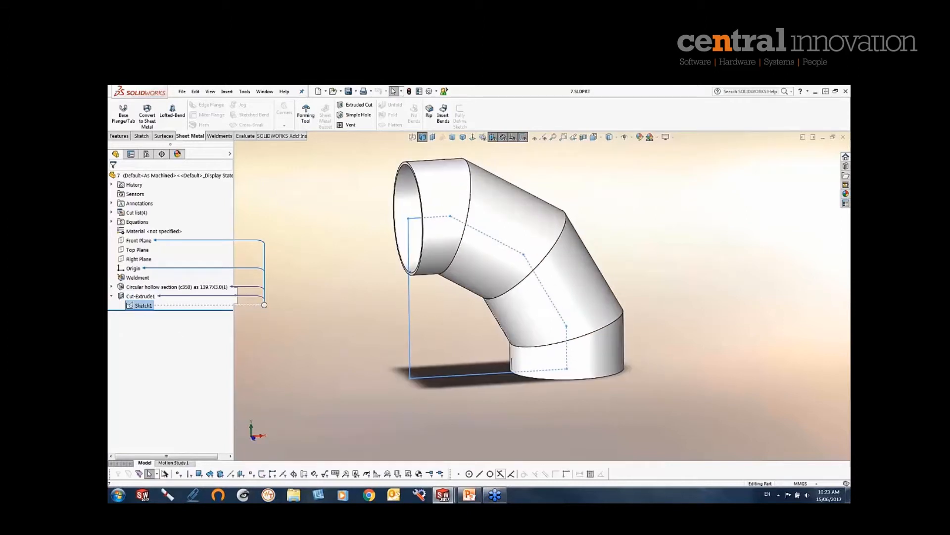
Examine the narrow slit that Cut-Extrude1 makes along the inner side of the elbow's tube segments
{"action": "left_click", "coordinate": [141, 296]}
{"action": "key", "text": "ctrl+3"}
{"action": "scroll", "coordinate": [492, 222], "scroll_direction": "down", "scroll_amount": 10}
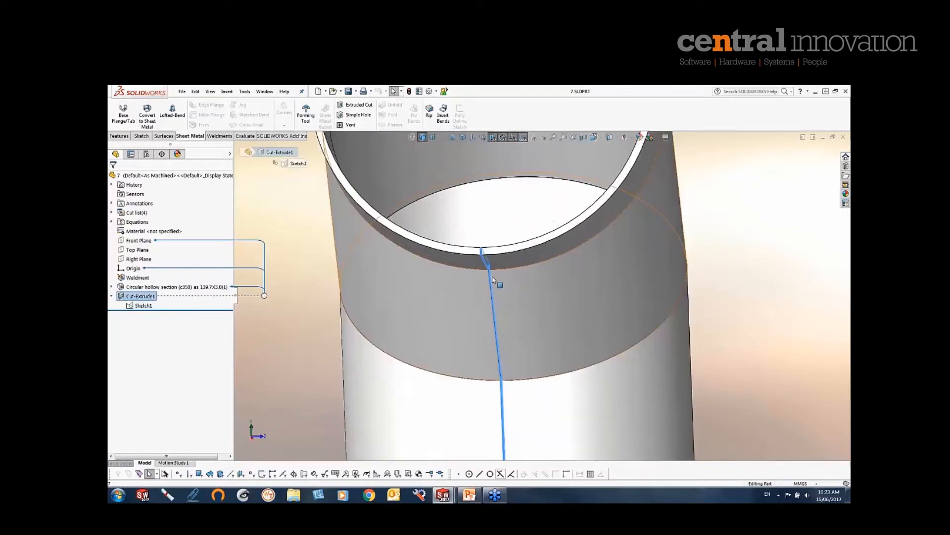
{"action": "scroll", "coordinate": [493, 222], "scroll_direction": "up", "scroll_amount": 10}
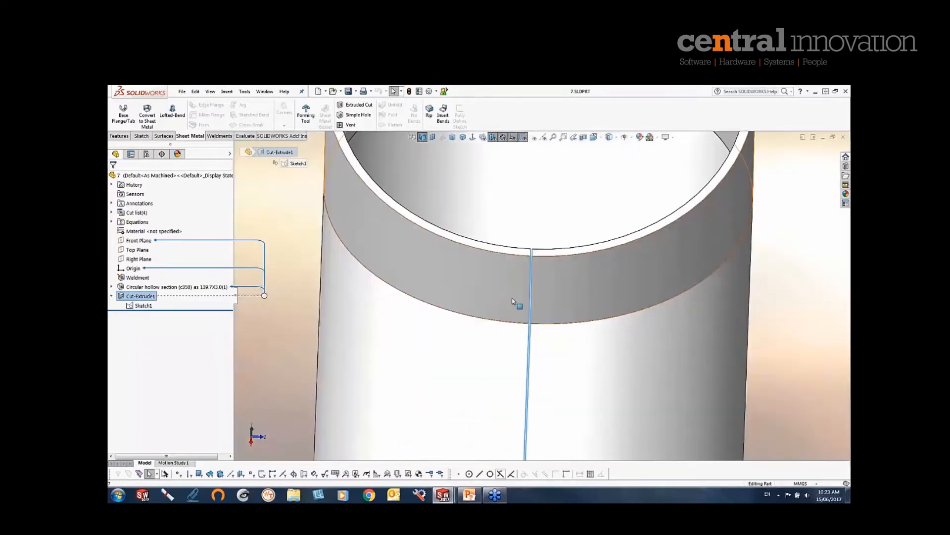
{"action": "mouse_move", "coordinate": [543, 365]}
{"action": "middle_mouse_down"}
{"action": "mouse_move", "coordinate": [524, 437]}
{"action": "mouse_move", "coordinate": [506, 432]}
{"action": "middle_mouse_up"}
{"action": "left_click", "coordinate": [403, 290]}
{"action": "scroll", "coordinate": [403, 286], "scroll_direction": "up", "scroll_amount": 3}
{"action": "middle_click_drag", "start_coordinate": [399, 280], "coordinate": [508, 313]}
{"action": "scroll", "coordinate": [509, 314], "scroll_direction": "down", "scroll_amount": 2}
{"action": "scroll", "coordinate": [589, 328], "scroll_direction": "down", "scroll_amount": 3}
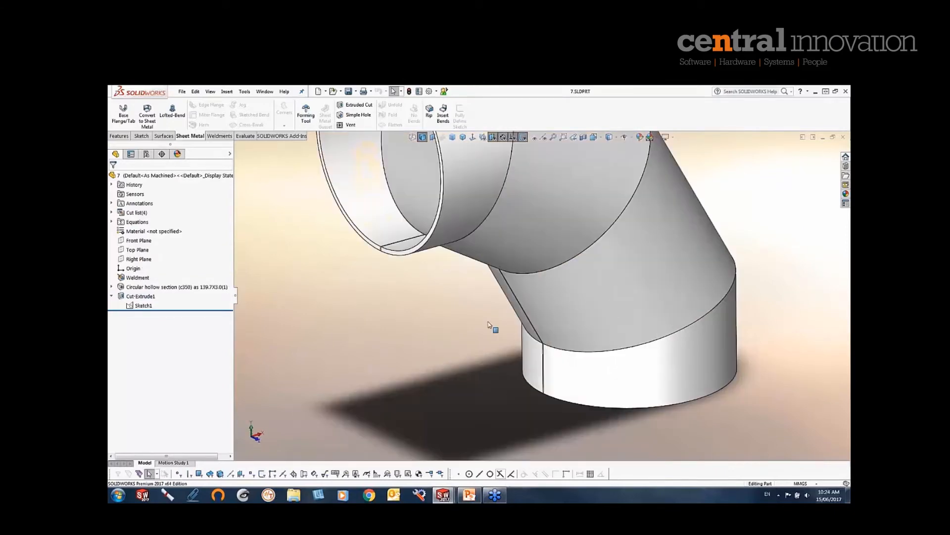
{"action": "scroll", "coordinate": [490, 361], "scroll_direction": "down", "scroll_amount": 4}
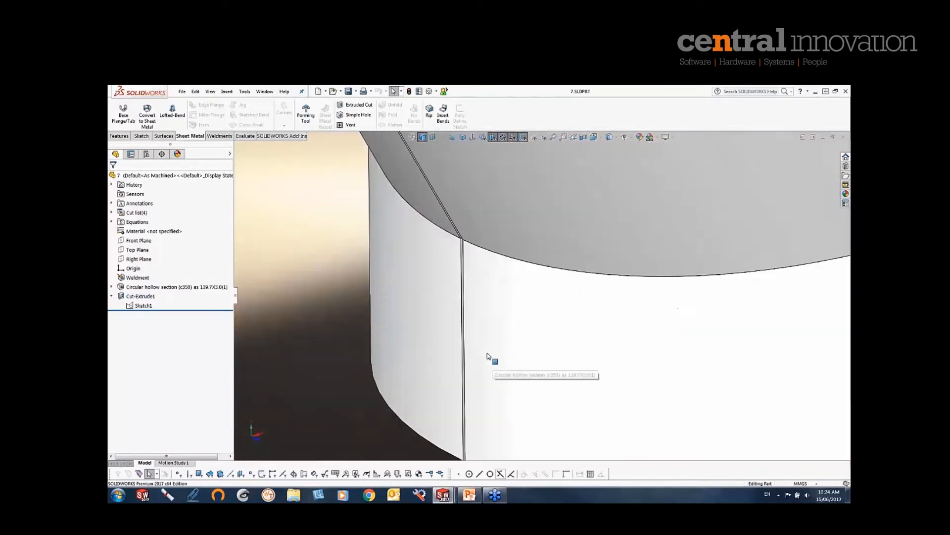
{"action": "scroll", "coordinate": [471, 312], "scroll_direction": "up", "scroll_amount": 2}
{"action": "scroll", "coordinate": [484, 311], "scroll_direction": "down", "scroll_amount": 2}
{"action": "middle_click_drag", "start_coordinate": [484, 311], "coordinate": [496, 312]}
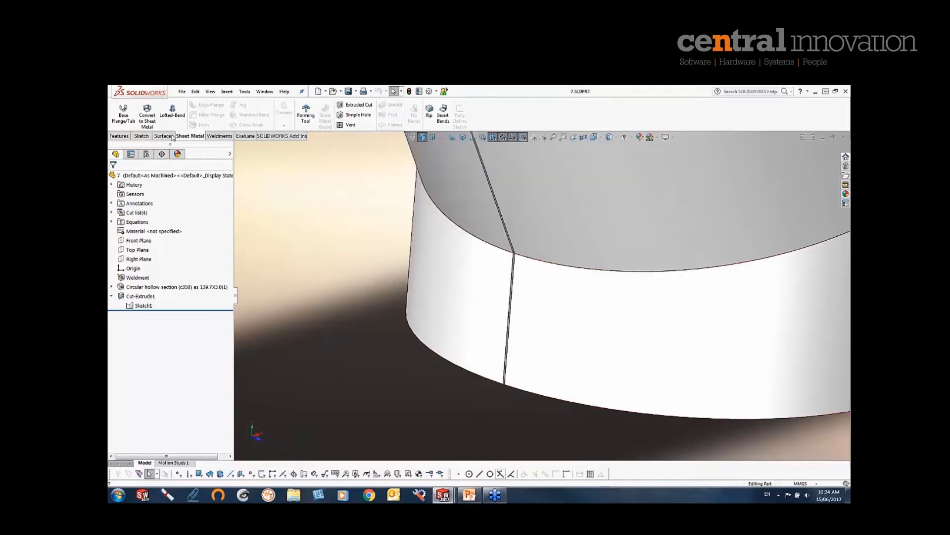
{"action": "left_click", "coordinate": [147, 113]}
{"action": "scroll", "coordinate": [504, 268], "scroll_direction": "down", "scroll_amount": 6}
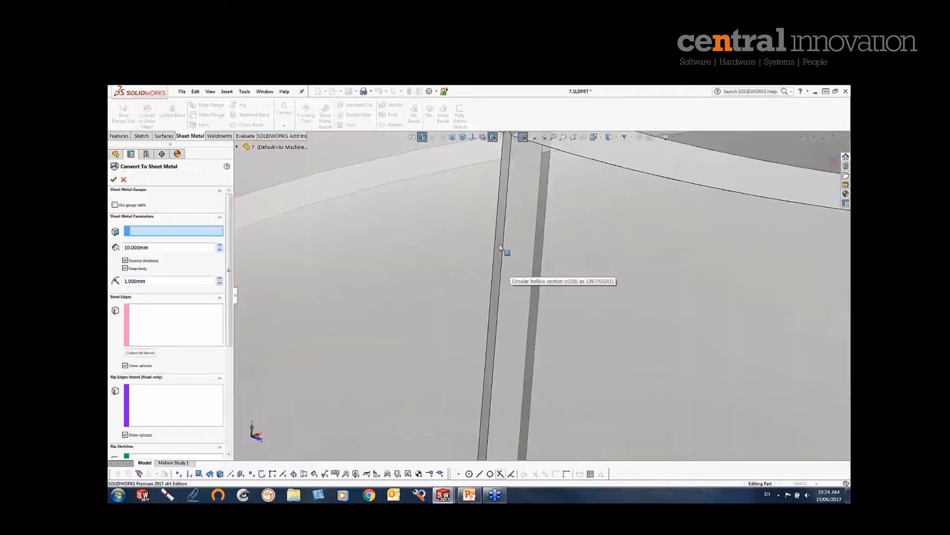
{"action": "left_click", "coordinate": [500, 248]}
{"action": "scroll", "coordinate": [475, 339], "scroll_direction": "up", "scroll_amount": 8}
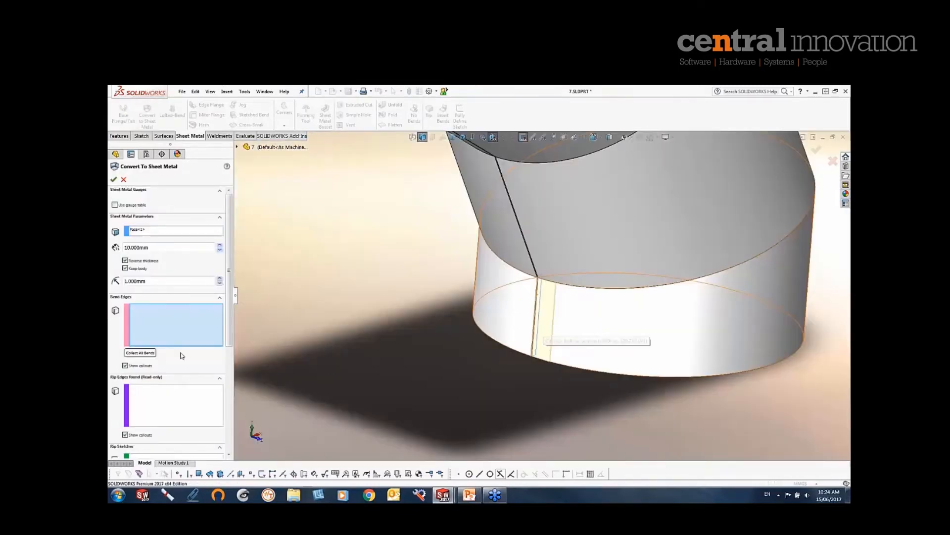
{"action": "left_click", "coordinate": [220, 245]}
{"action": "left_click", "coordinate": [219, 245]}
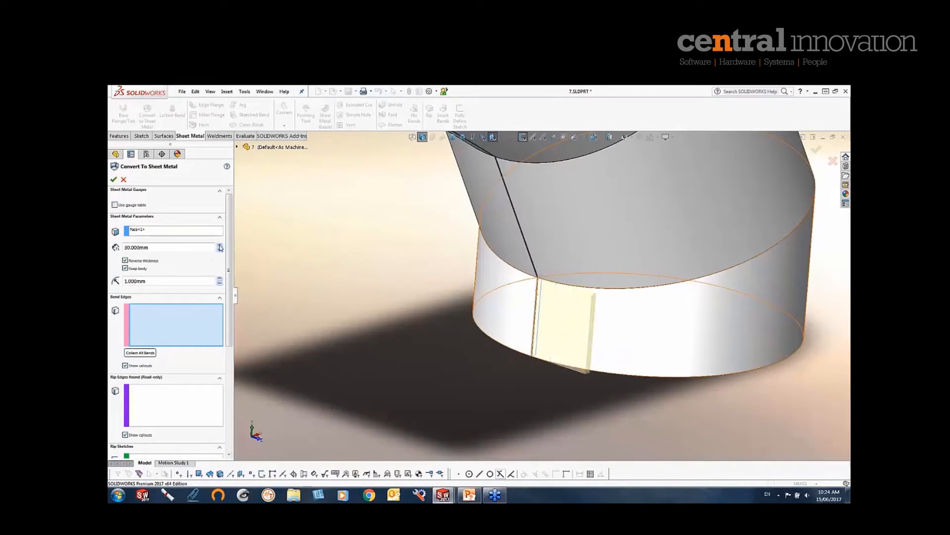
{"action": "left_click", "coordinate": [219, 245]}
{"action": "left_click", "coordinate": [220, 246]}
{"action": "left_click", "coordinate": [220, 246]}
{"action": "middle_click_drag", "start_coordinate": [470, 292], "coordinate": [458, 346]}
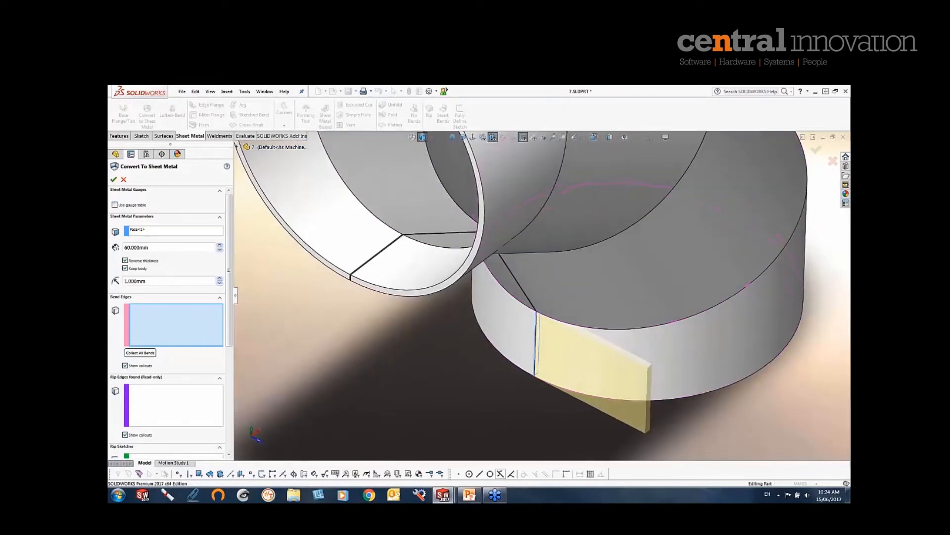
{"action": "left_click", "coordinate": [123, 179]}
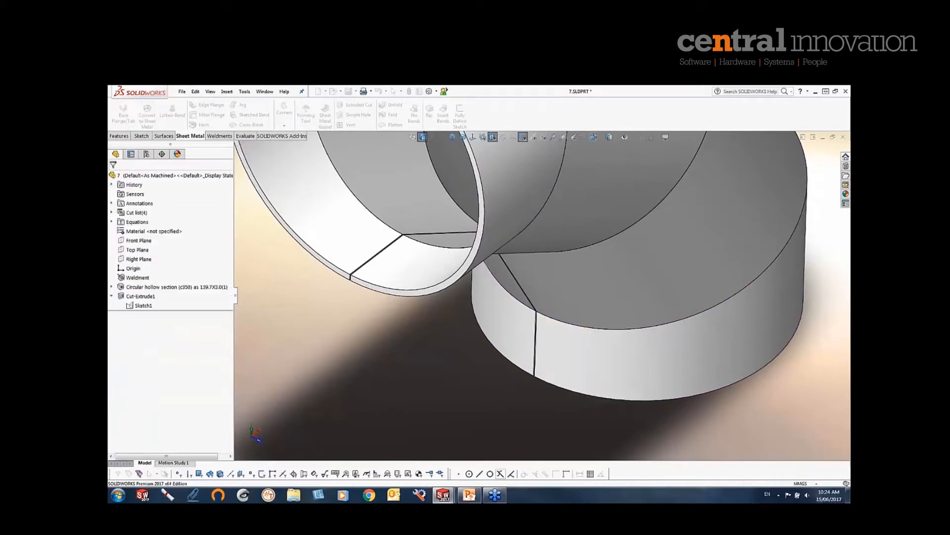
Insert bends on the elbow's lowest tube segment, using its outer slit edge as the fixed edge and a 2 mm bend radius
{"action": "middle_click_drag", "start_coordinate": [499, 424], "coordinate": [498, 388]}
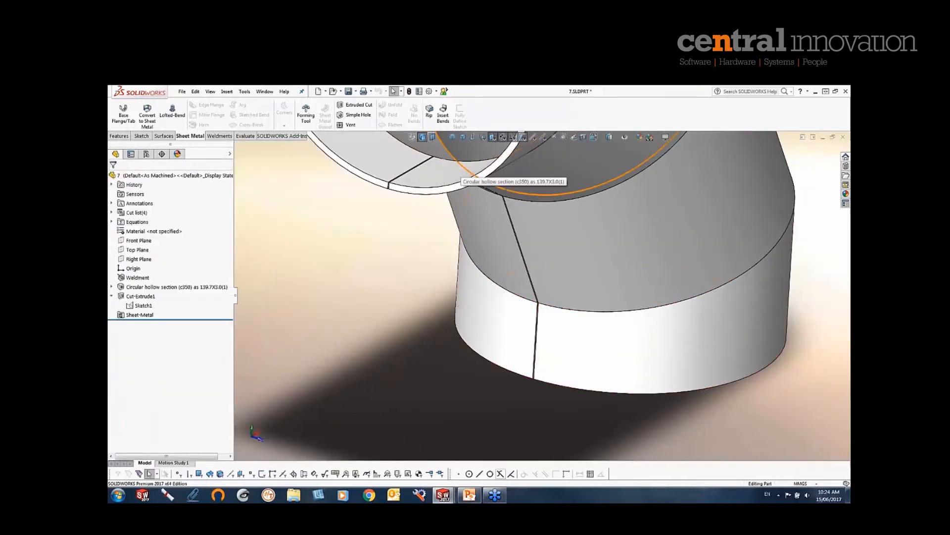
{"action": "left_click", "coordinate": [443, 119]}
{"action": "middle_click_drag", "start_coordinate": [530, 350], "coordinate": [637, 370]}
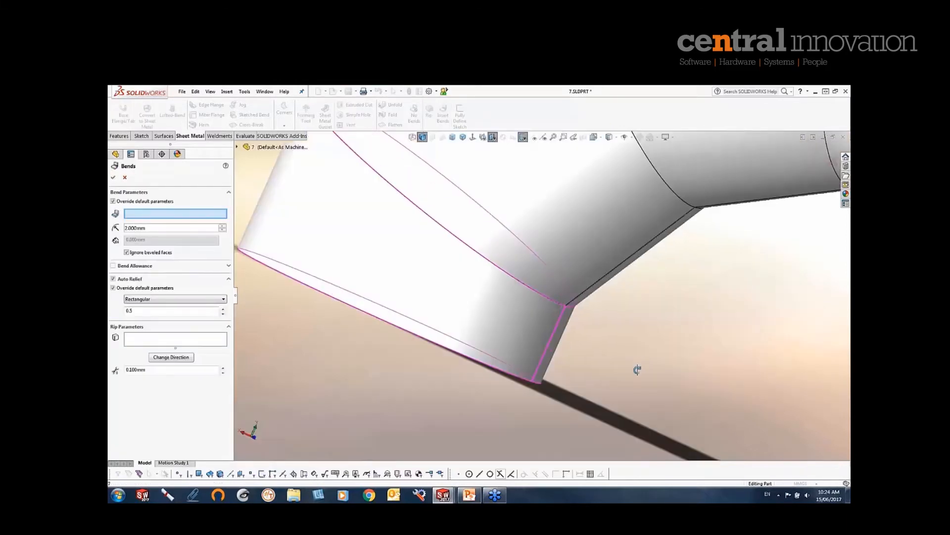
{"action": "scroll", "coordinate": [569, 365], "scroll_direction": "down", "scroll_amount": 6}
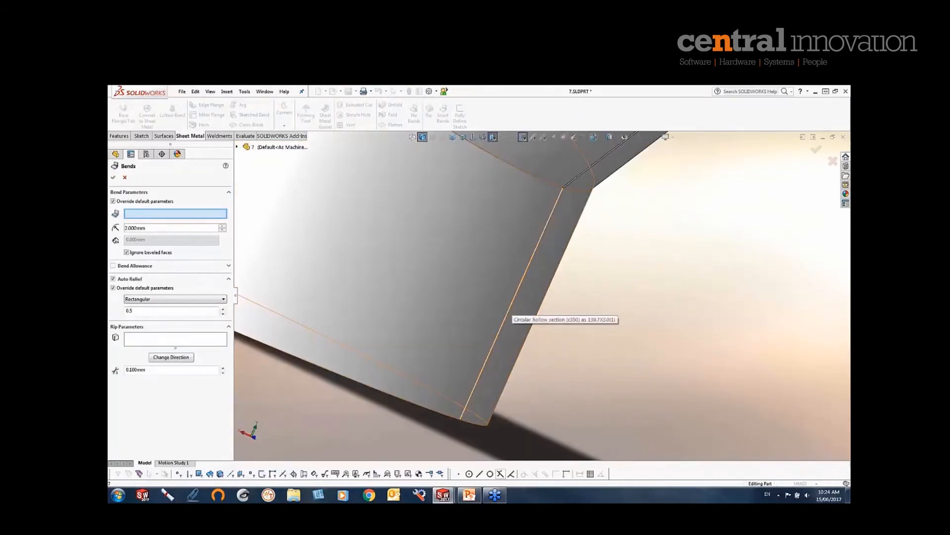
{"action": "left_click", "coordinate": [508, 310]}
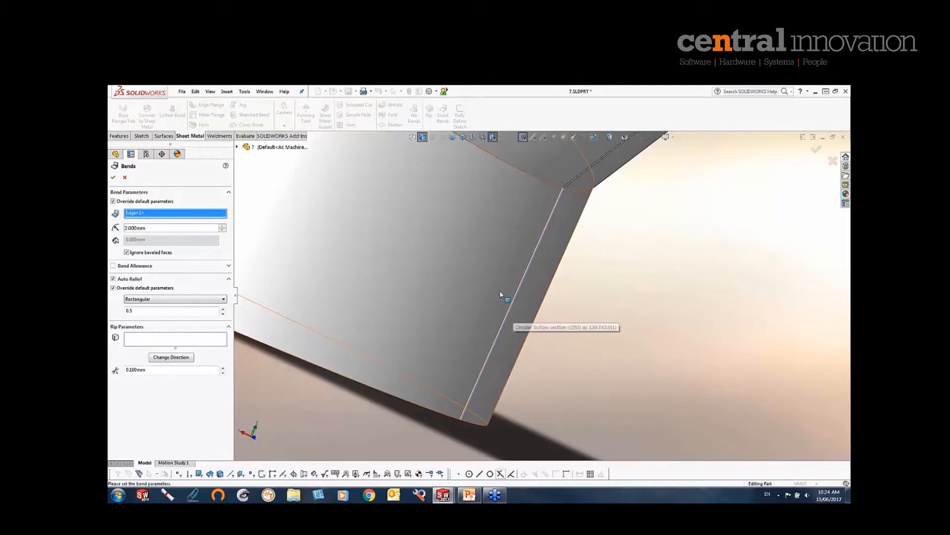
{"action": "middle_click_drag", "start_coordinate": [491, 293], "coordinate": [465, 281]}
{"action": "scroll", "coordinate": [465, 280], "scroll_direction": "up", "scroll_amount": 4}
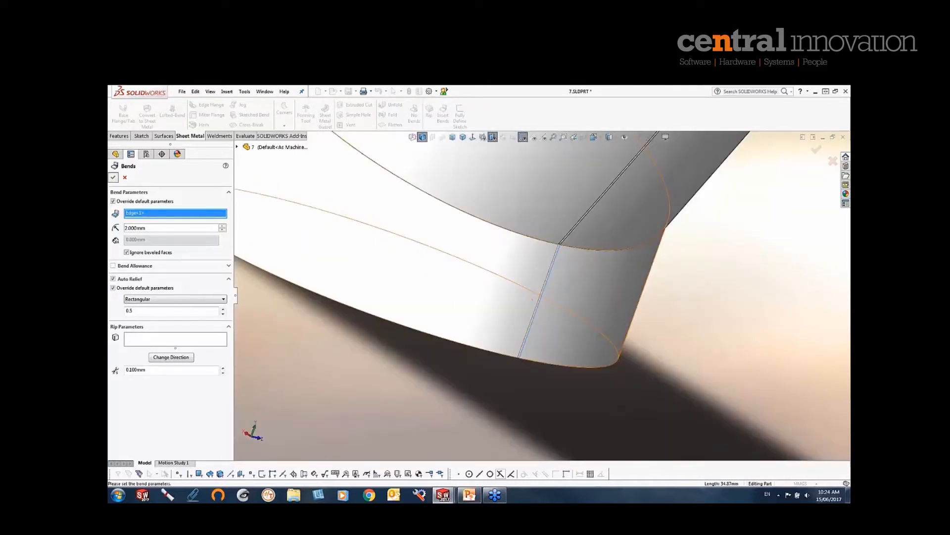
{"action": "left_click", "coordinate": [113, 177]}
Preview the lowest tube segment's flat pattern beside the elbow using the flat display, and dismiss the preview
{"action": "scroll", "coordinate": [445, 344], "scroll_direction": "up", "scroll_amount": 6}
{"action": "middle_click_drag", "start_coordinate": [446, 343], "coordinate": [515, 322]}
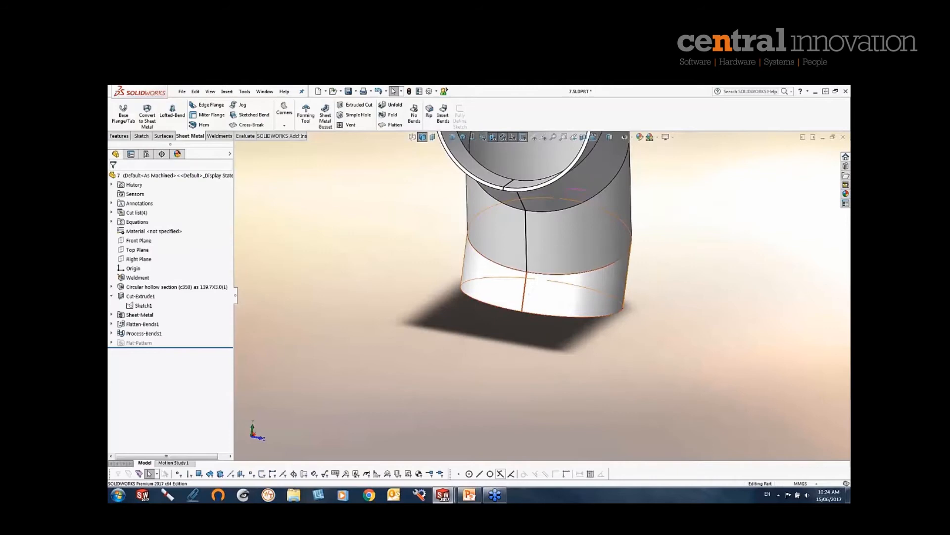
{"action": "right_click", "coordinate": [542, 303]}
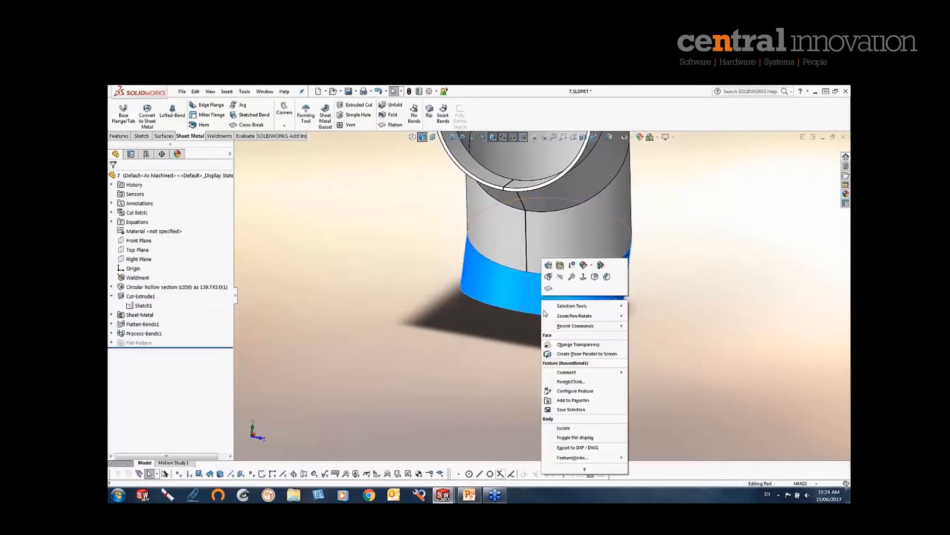
{"action": "left_click", "coordinate": [567, 439]}
{"action": "scroll", "coordinate": [603, 331], "scroll_direction": "up", "scroll_amount": 5}
{"action": "scroll", "coordinate": [594, 329], "scroll_direction": "down", "scroll_amount": 3}
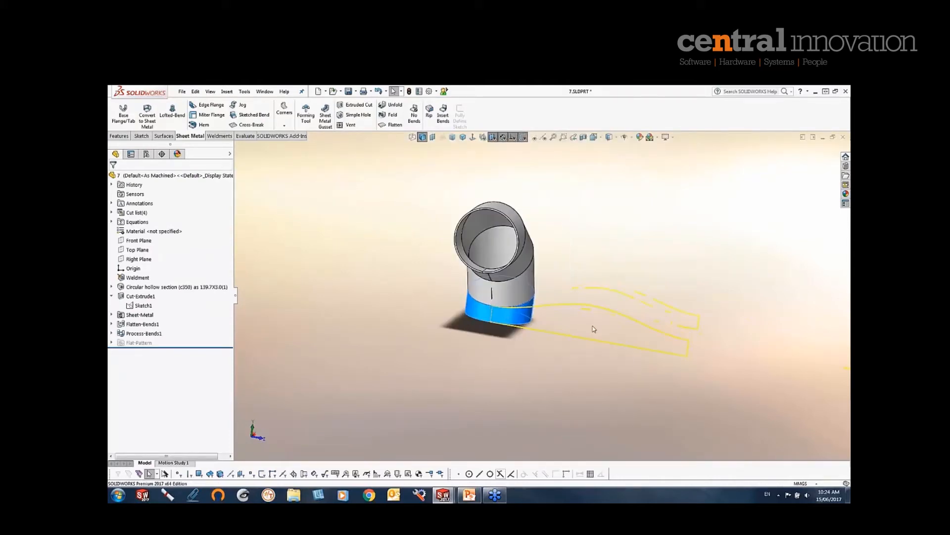
{"action": "middle_click_drag", "start_coordinate": [594, 329], "coordinate": [564, 346]}
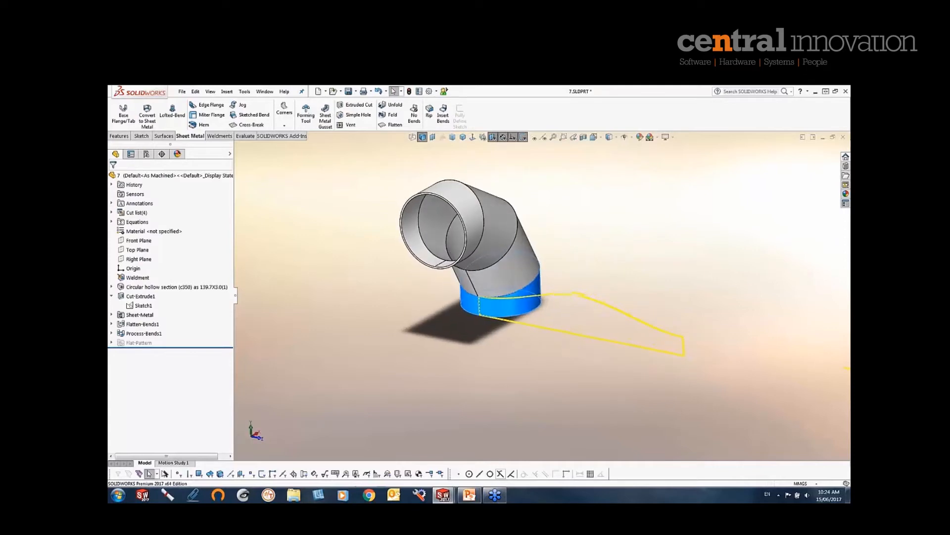
{"action": "left_click", "coordinate": [531, 366]}
Insert bends on the tube segment directly above the lowest one, using its slit edge as the fixed edge and a 2 mm bend radius
{"action": "scroll", "coordinate": [484, 269], "scroll_direction": "down", "scroll_amount": 8}
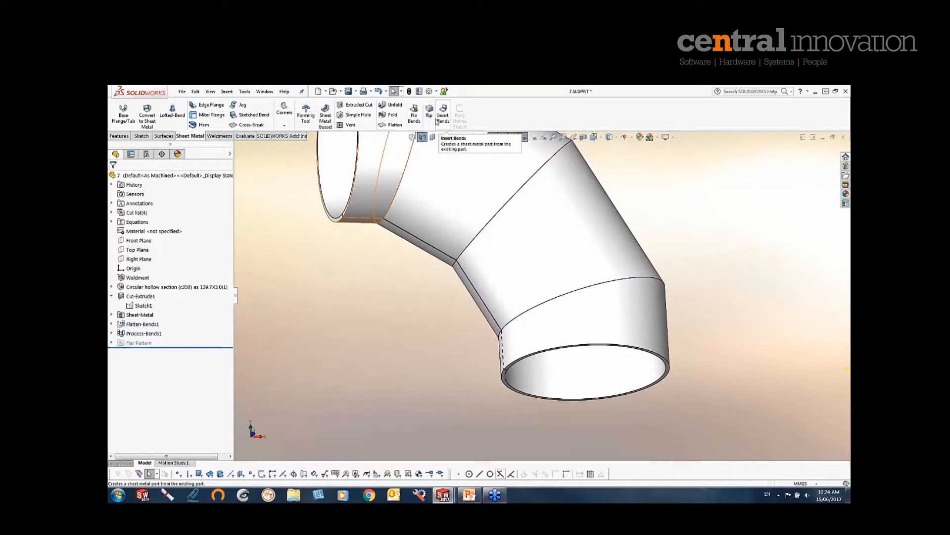
{"action": "scroll", "coordinate": [470, 304], "scroll_direction": "down", "scroll_amount": 5}
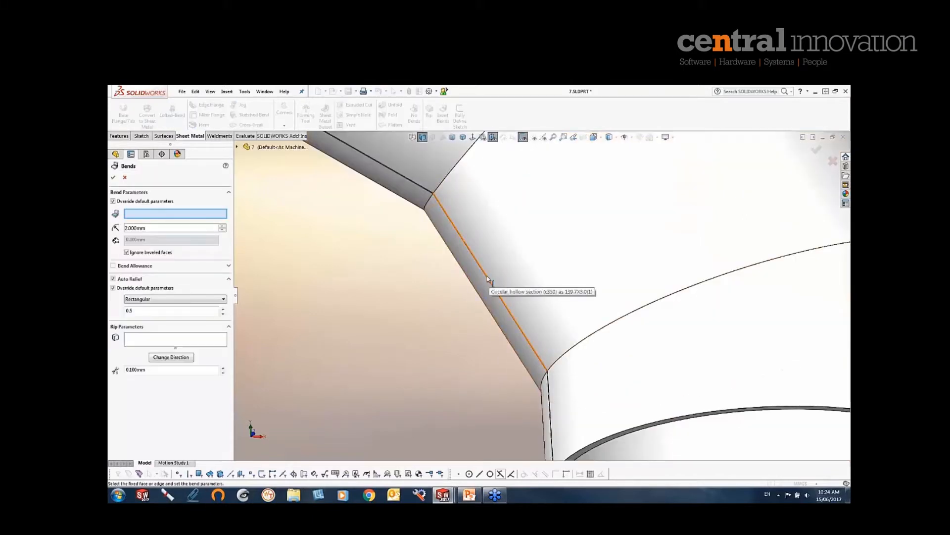
{"action": "left_click", "coordinate": [489, 281]}
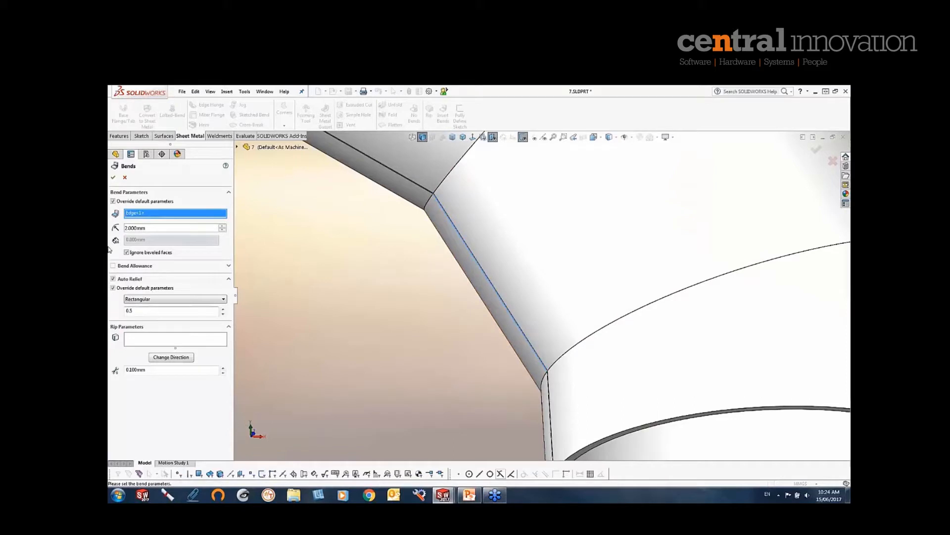
{"action": "left_click", "coordinate": [114, 179]}
Flatten the tube segment above the lowest one to examine its flat pattern, and return the elbow to its folded state
{"action": "scroll", "coordinate": [388, 275], "scroll_direction": "up", "scroll_amount": 8}
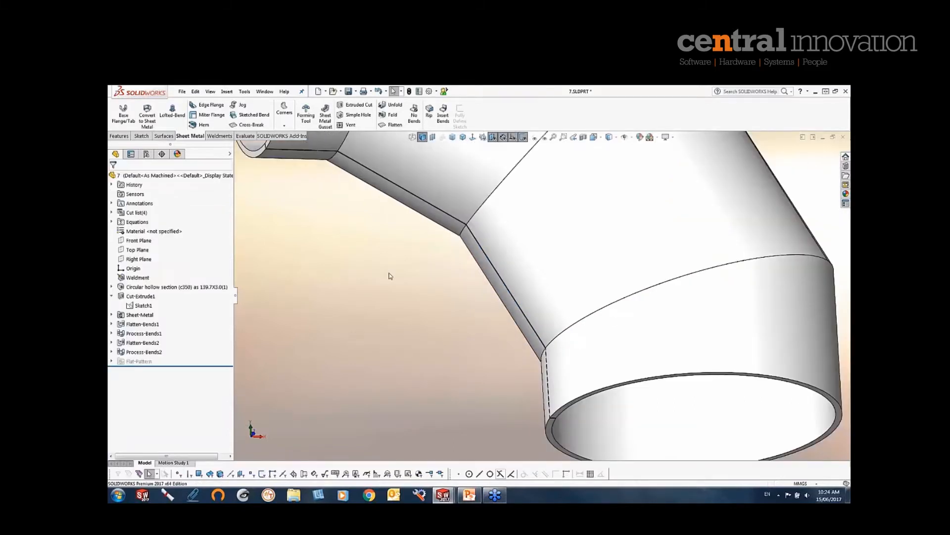
{"action": "left_click", "coordinate": [563, 266]}
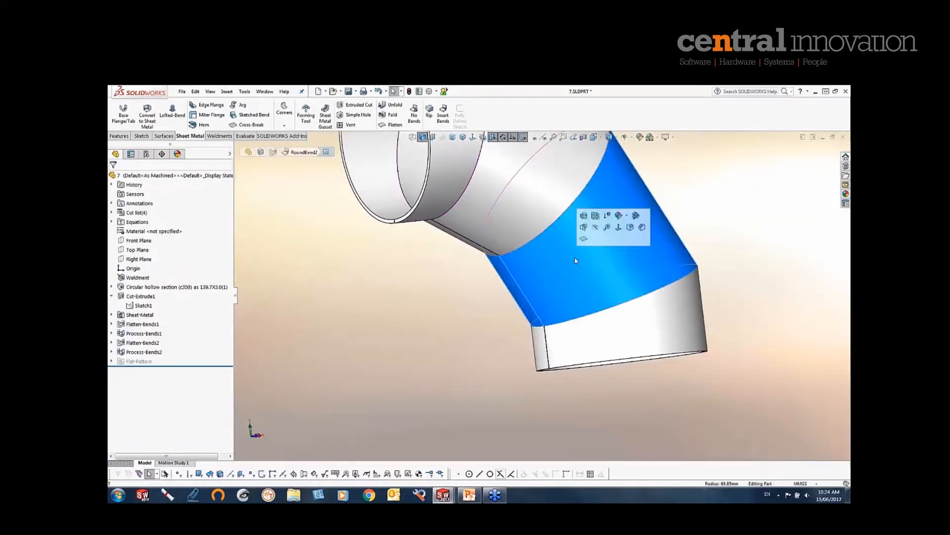
{"action": "right_click", "coordinate": [542, 262]}
{"action": "left_click", "coordinate": [543, 241]}
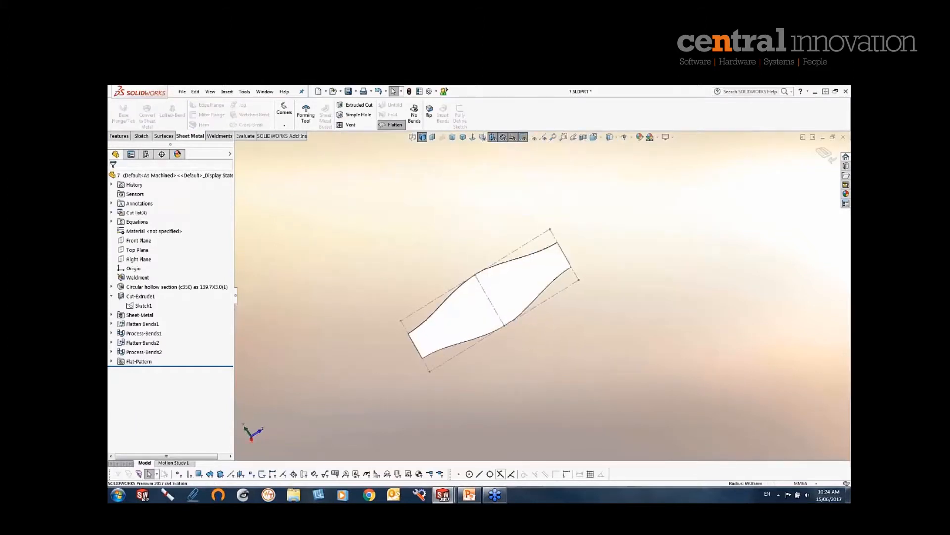
{"action": "middle_click_drag", "start_coordinate": [449, 288], "coordinate": [446, 329]}
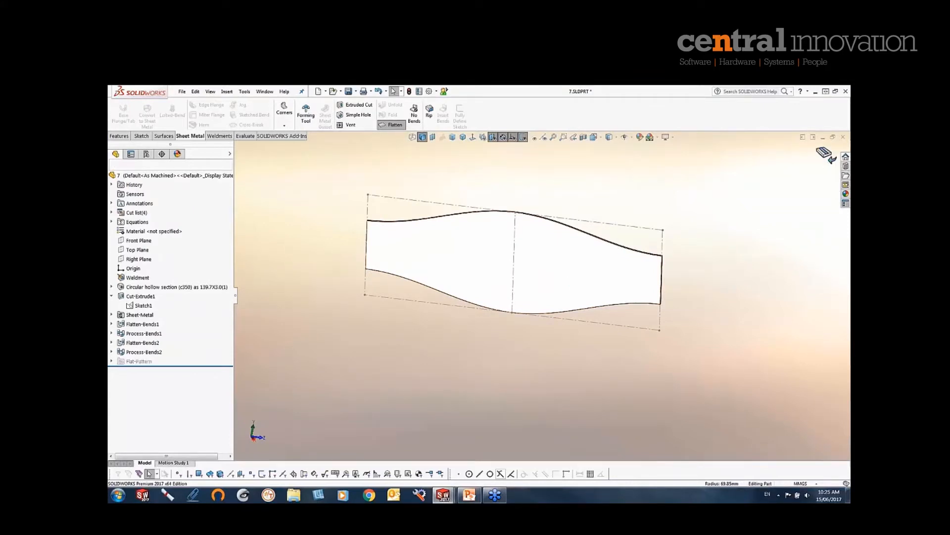
{"action": "middle_click_drag", "start_coordinate": [620, 248], "coordinate": [578, 316]}
{"action": "scroll", "coordinate": [597, 303], "scroll_direction": "down", "scroll_amount": 1}
{"action": "scroll", "coordinate": [576, 315], "scroll_direction": "up", "scroll_amount": 1}
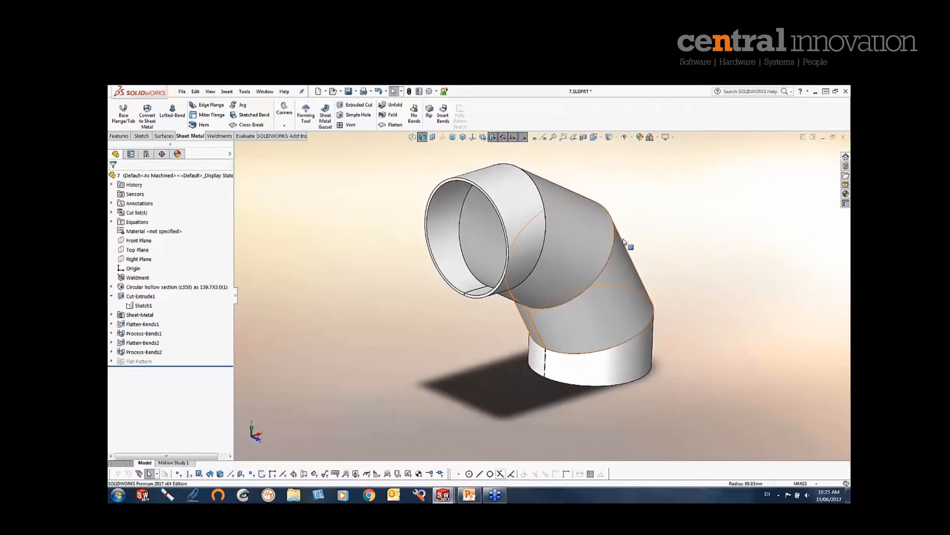
{"action": "middle_click_drag", "start_coordinate": [654, 229], "coordinate": [636, 253], "text": "ctrl"}
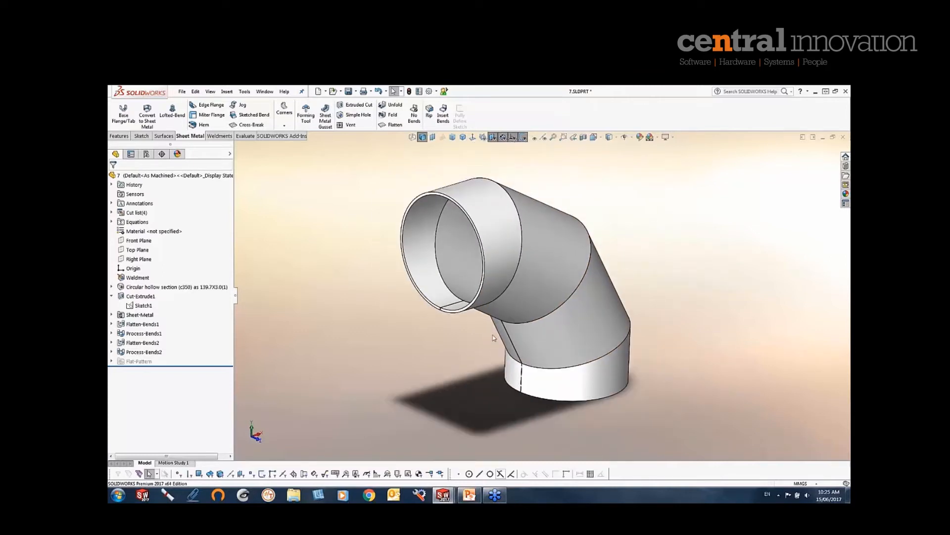
{"action": "scroll", "coordinate": [493, 338], "scroll_direction": "down", "scroll_amount": 1}
{"action": "middle_click_drag", "start_coordinate": [479, 340], "coordinate": [480, 334]}
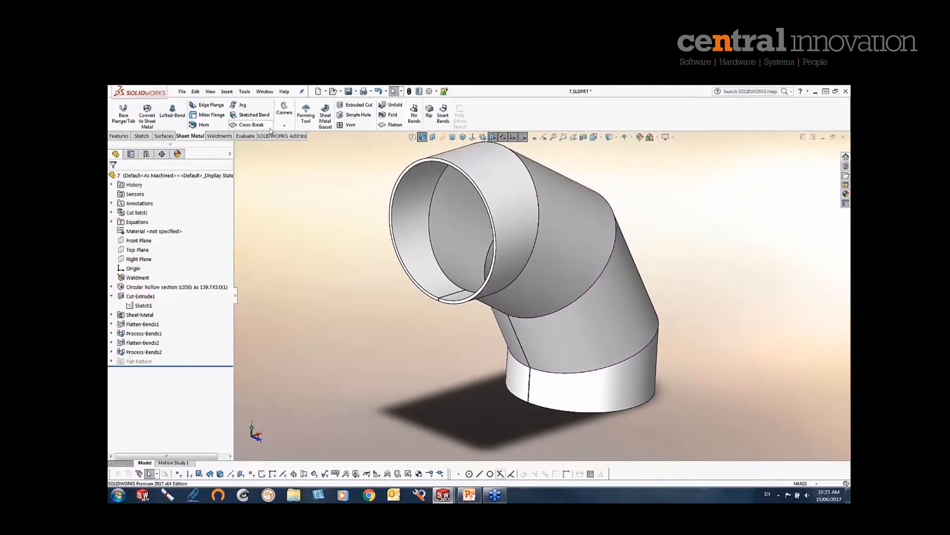
Switch to the open part Enclosure.SLDPRT
{"action": "left_click", "coordinate": [265, 93]}
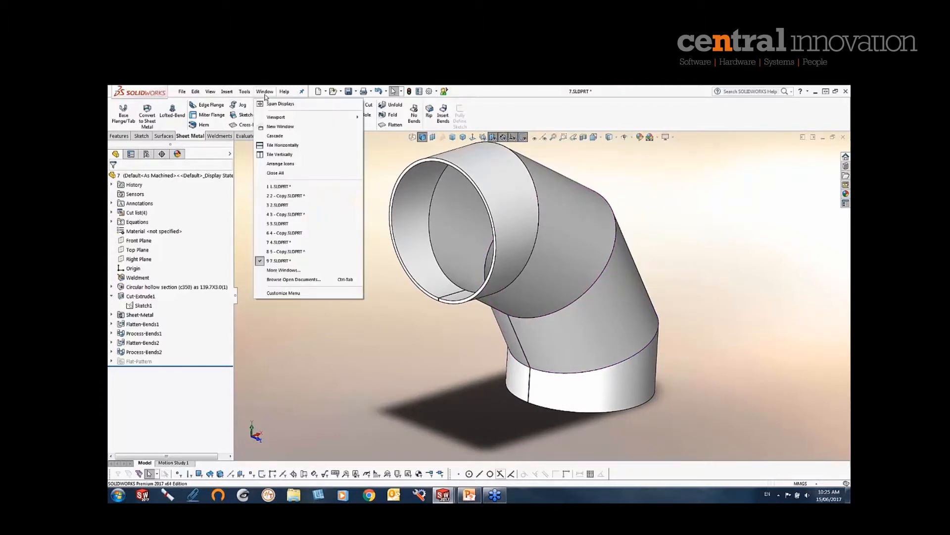
{"action": "left_click", "coordinate": [289, 280]}
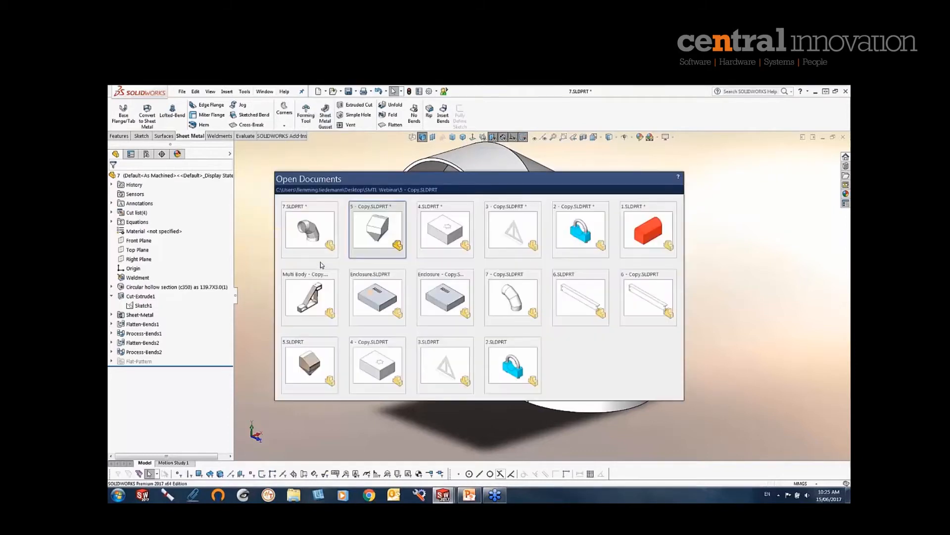
{"action": "left_click", "coordinate": [364, 295]}
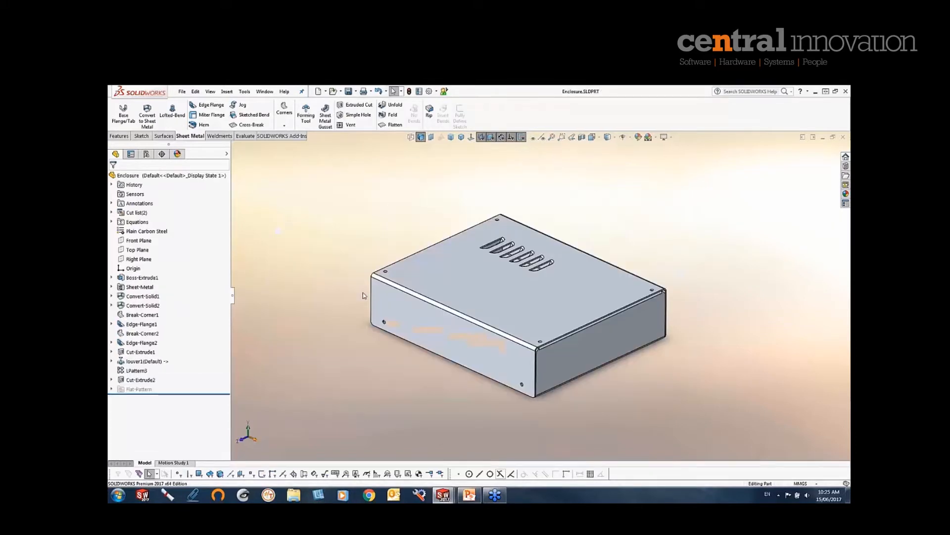
Roll the enclosure's feature history back to just after Boss-Extrude1 and step forward through Sheet-Metal, Convert-Solid1 and Convert-Solid2
{"action": "left_click", "coordinate": [197, 395]}
{"action": "left_click_drag", "start_coordinate": [196, 355], "coordinate": [183, 283]}
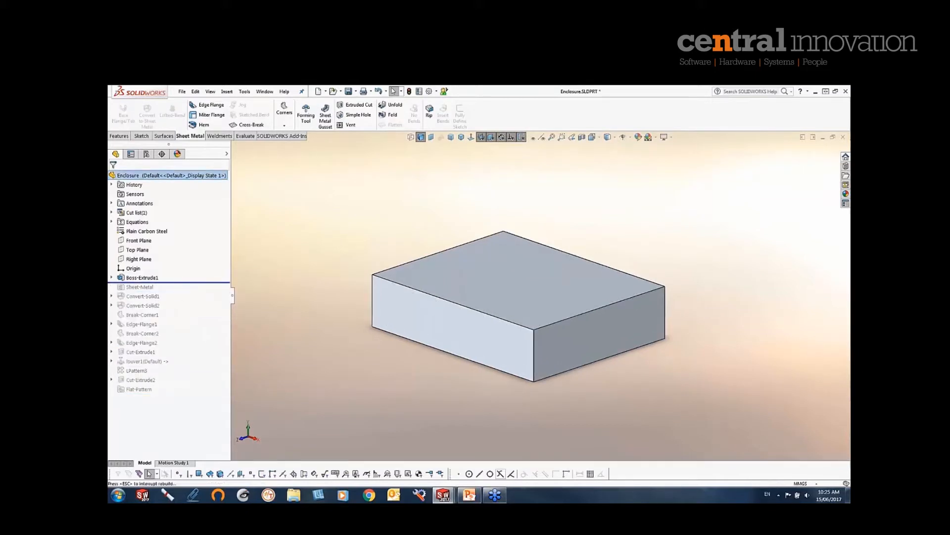
{"action": "key", "text": "Down"}
{"action": "key", "text": "Down"}
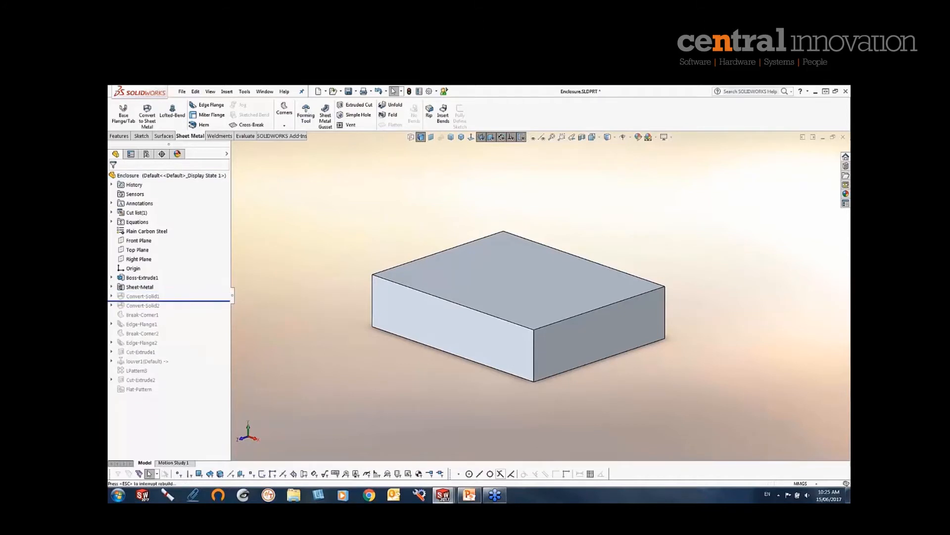
{"action": "key", "text": "Down"}
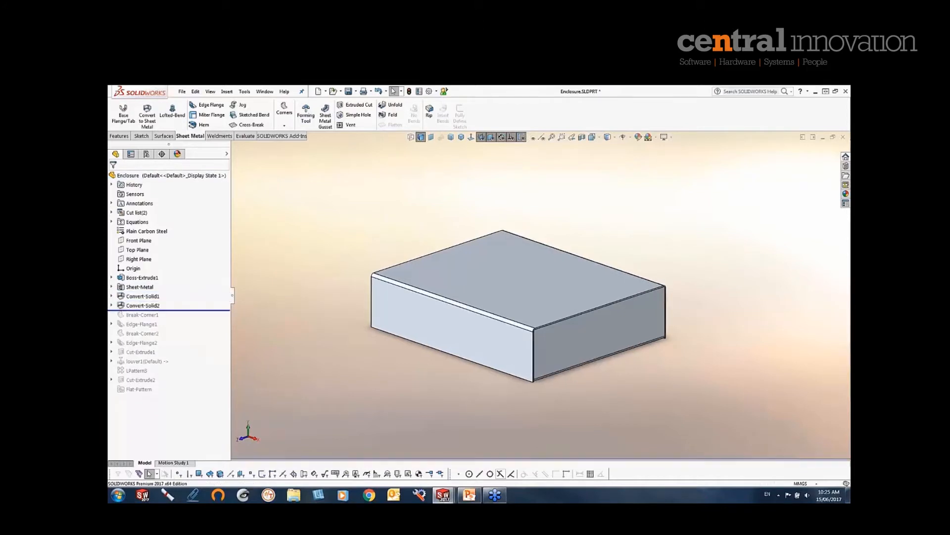
Step the enclosure's history forward through the break corners and edge flanges up to Cut-Extrude1
{"action": "key", "text": "Down"}
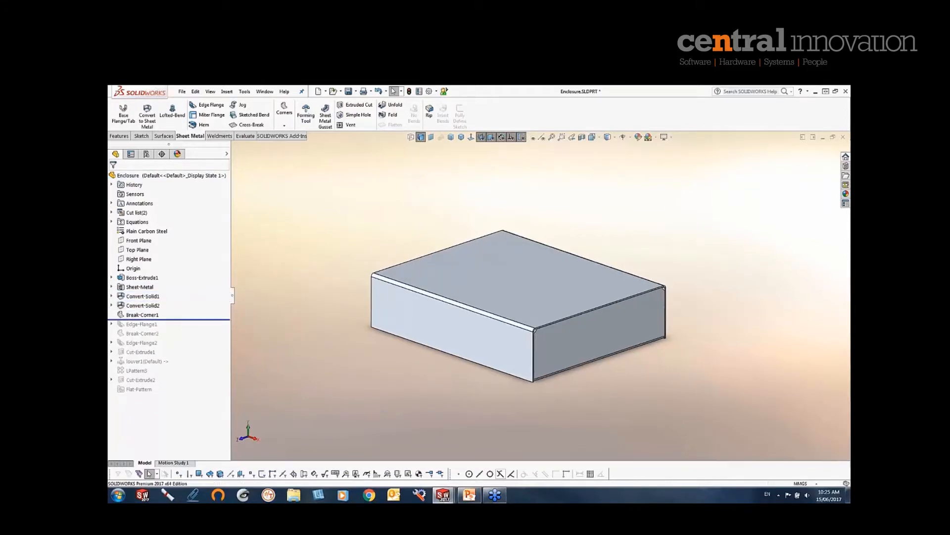
{"action": "key", "text": "Down"}
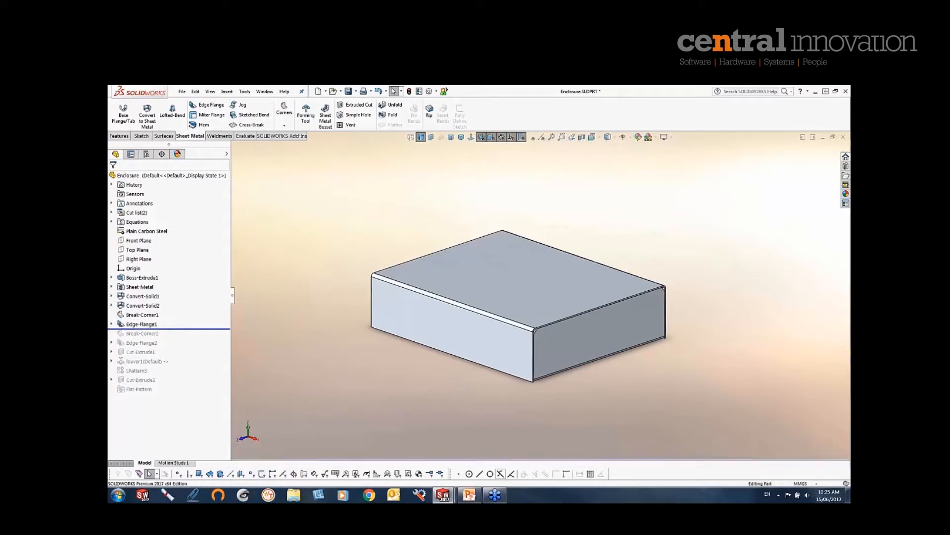
{"action": "key", "text": "Down"}
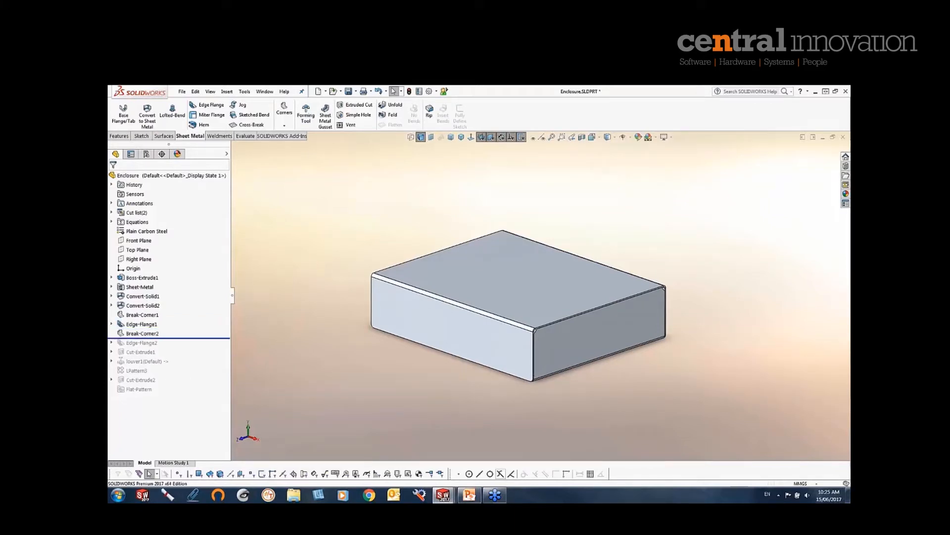
{"action": "key", "text": "Down"}
{"action": "key", "text": "Down"}
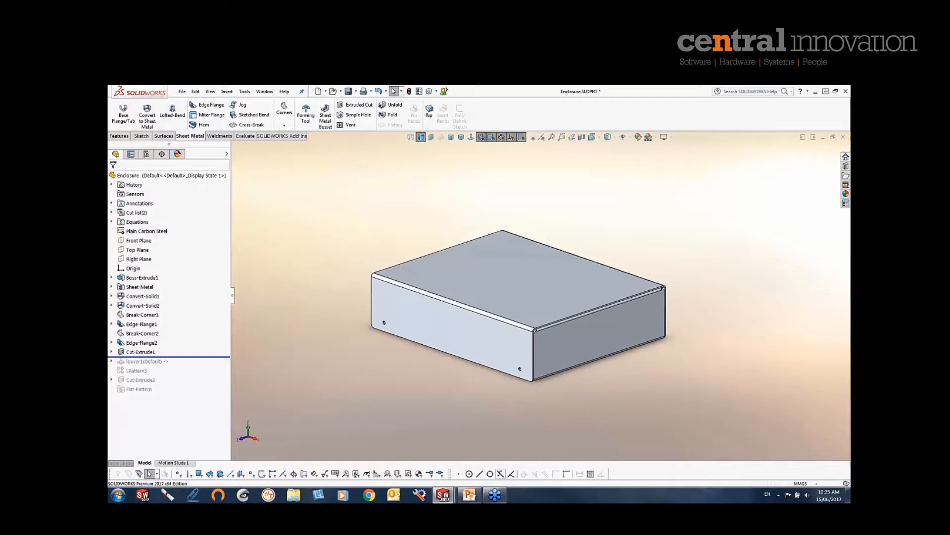
Step the enclosure's history forward through the louver, its linear pattern LPattern3 and Cut-Extrude2
{"action": "key", "text": "Down"}
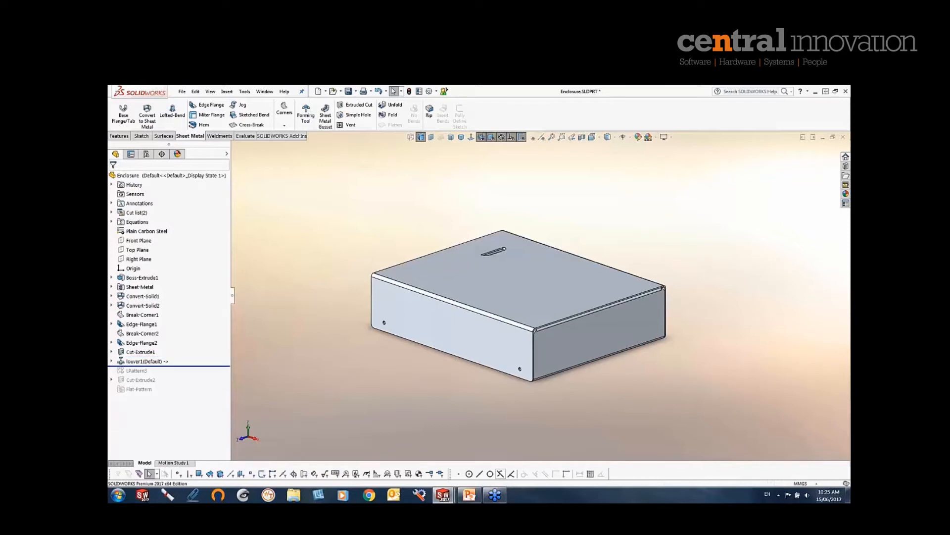
{"action": "key", "text": "Down"}
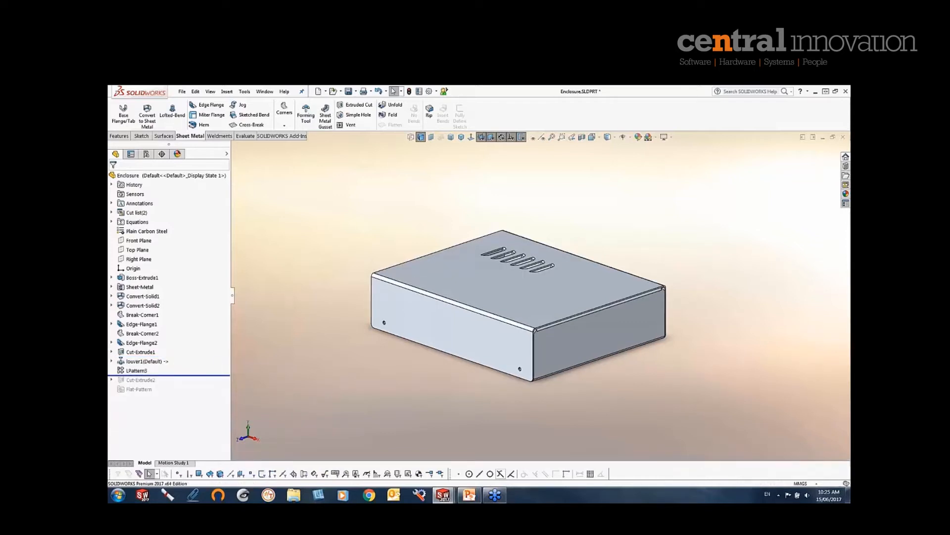
{"action": "key", "text": "Down"}
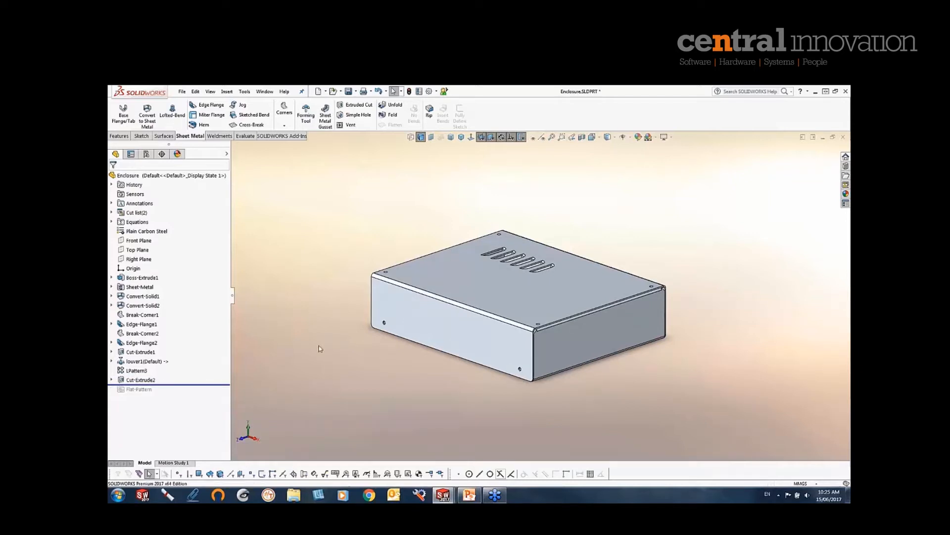
Set the 15 mm edge distance of the top corner hole in Cut-Extrude2's sketch to 12 mm and rebuild the enclosure
{"action": "middle_click_drag", "start_coordinate": [319, 349], "coordinate": [363, 397]}
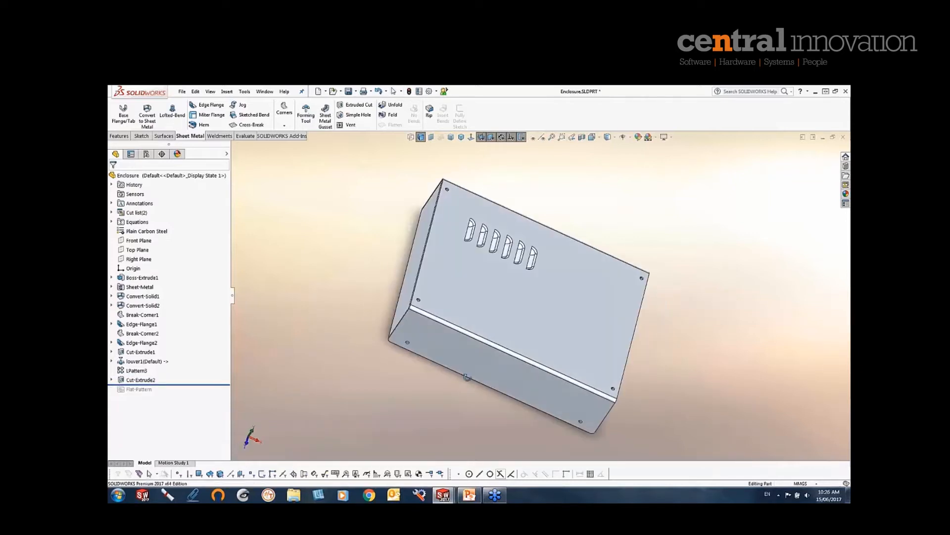
{"action": "left_click", "coordinate": [112, 380]}
{"action": "left_click", "coordinate": [142, 389]}
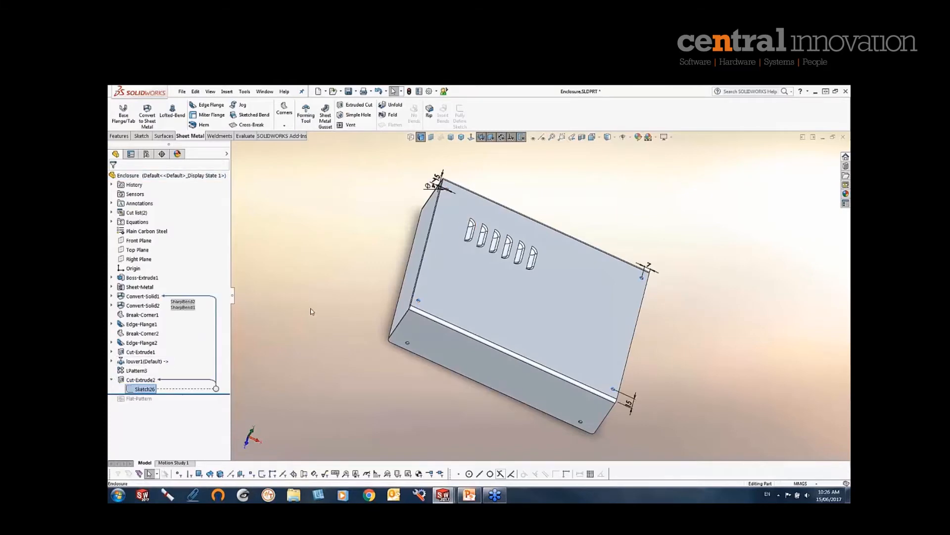
{"action": "scroll", "coordinate": [448, 189], "scroll_direction": "down", "scroll_amount": 5}
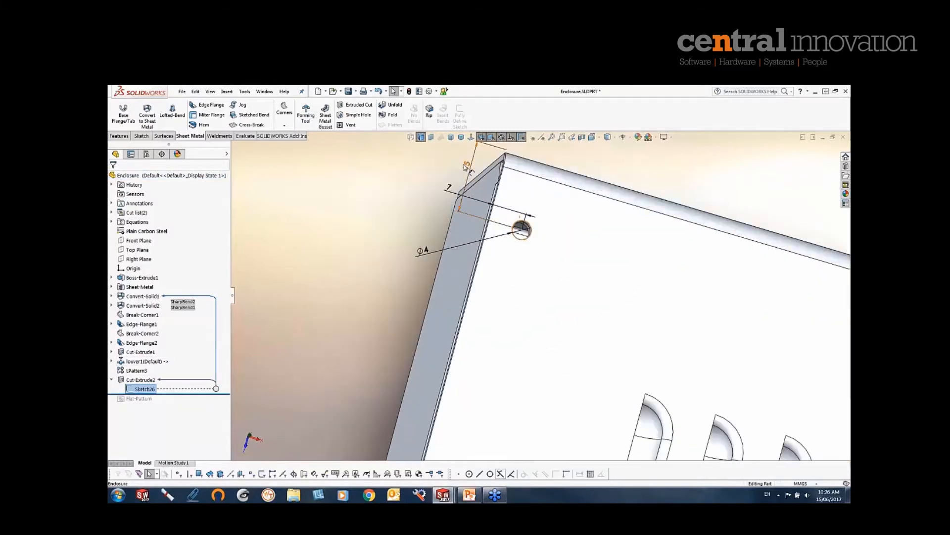
{"action": "double_click", "coordinate": [466, 166]}
{"action": "type", "text": "12"}
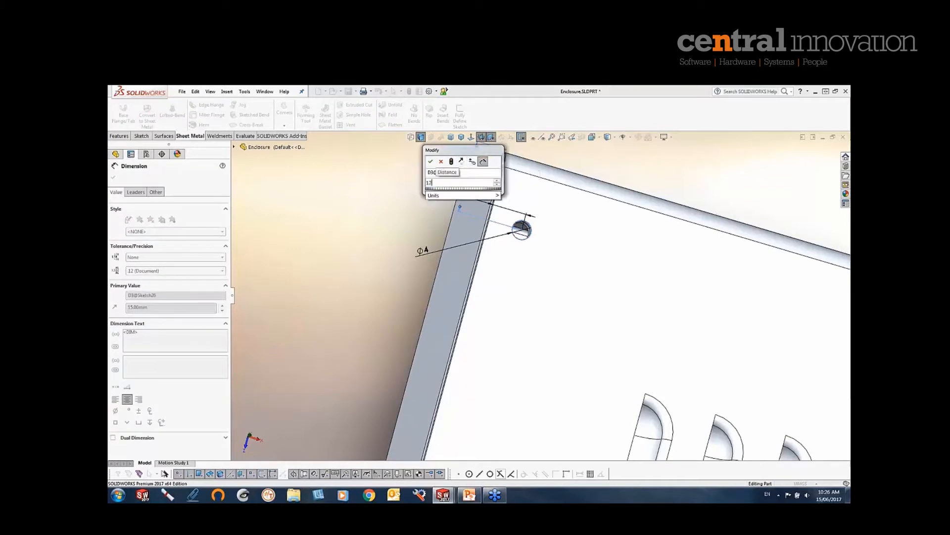
{"action": "left_click", "coordinate": [451, 161]}
{"action": "left_click", "coordinate": [430, 161]}
{"action": "left_click", "coordinate": [401, 215]}
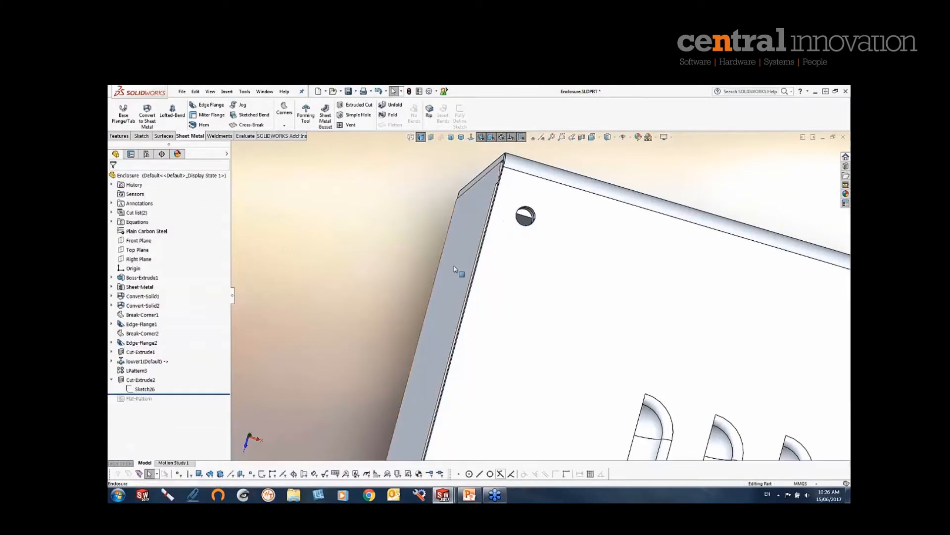
Isolate the enclosure's base body made by Convert-Solid2 to examine its flanges and holes, and select its inner floor face
{"action": "left_click", "coordinate": [469, 239]}
{"action": "right_click", "coordinate": [464, 268]}
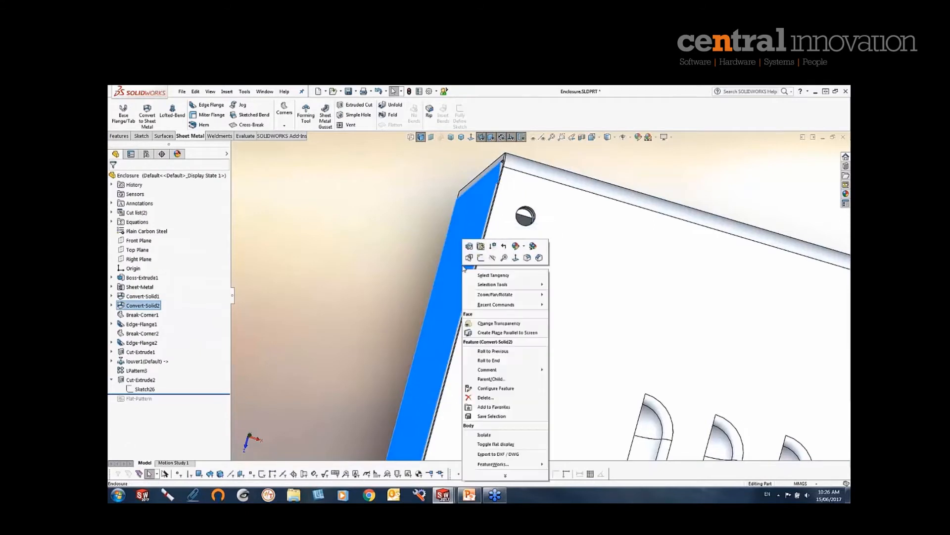
{"action": "left_click", "coordinate": [517, 435]}
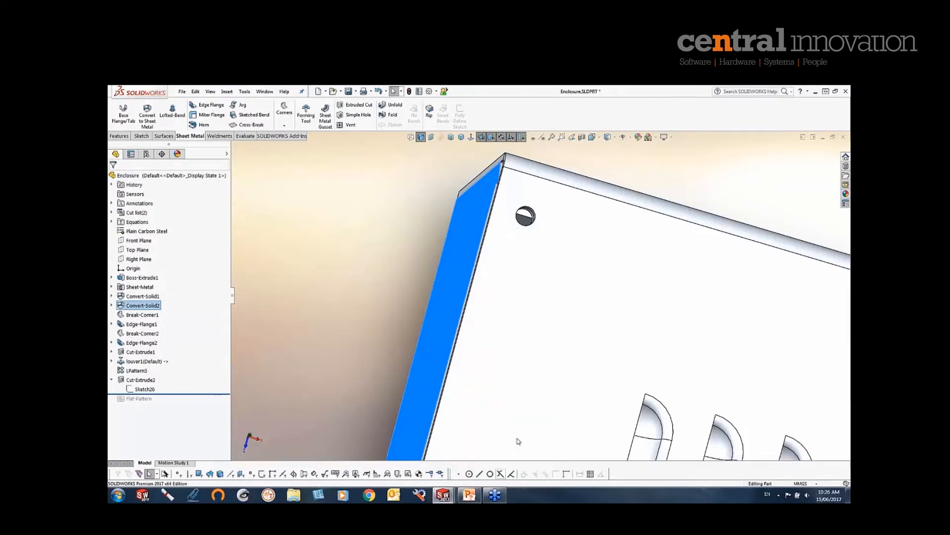
{"action": "scroll", "coordinate": [520, 388], "scroll_direction": "up", "scroll_amount": 8}
{"action": "middle_click_drag", "start_coordinate": [523, 391], "coordinate": [555, 341]}
{"action": "scroll", "coordinate": [554, 365], "scroll_direction": "down", "scroll_amount": 4}
{"action": "left_click", "coordinate": [555, 340]}
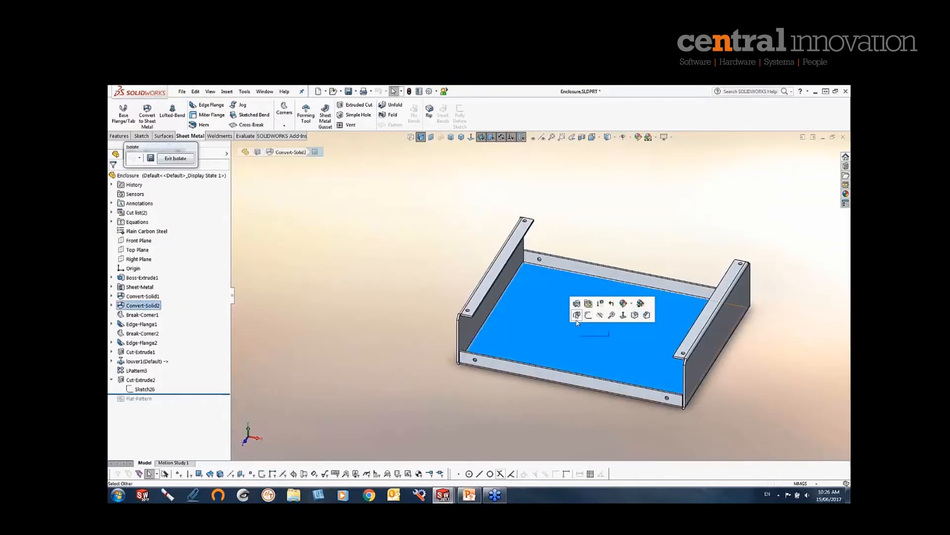
End the base body's isolation and toggle the flat display of the enclosure's Convert-Solid2 body to examine its flat outline
{"action": "left_click", "coordinate": [333, 233]}
{"action": "left_click", "coordinate": [176, 159]}
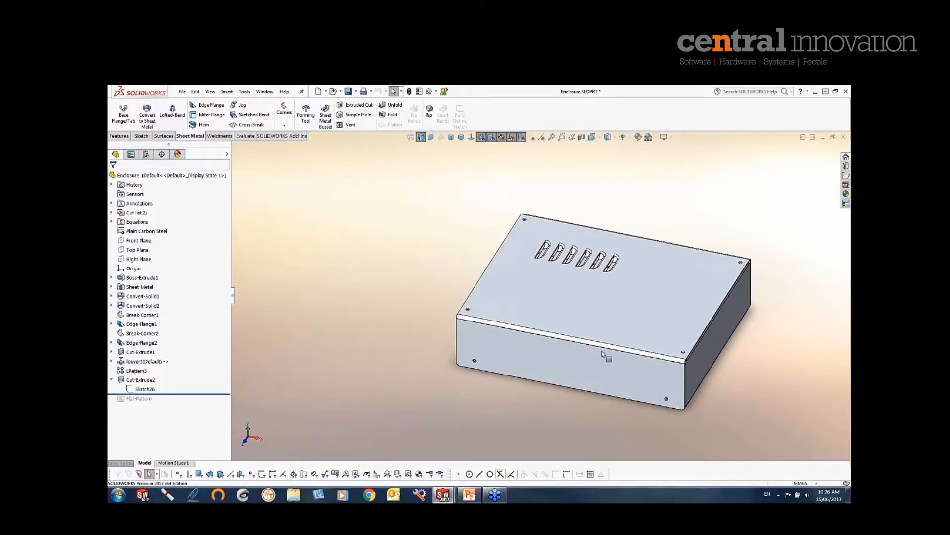
{"action": "left_click", "coordinate": [713, 336]}
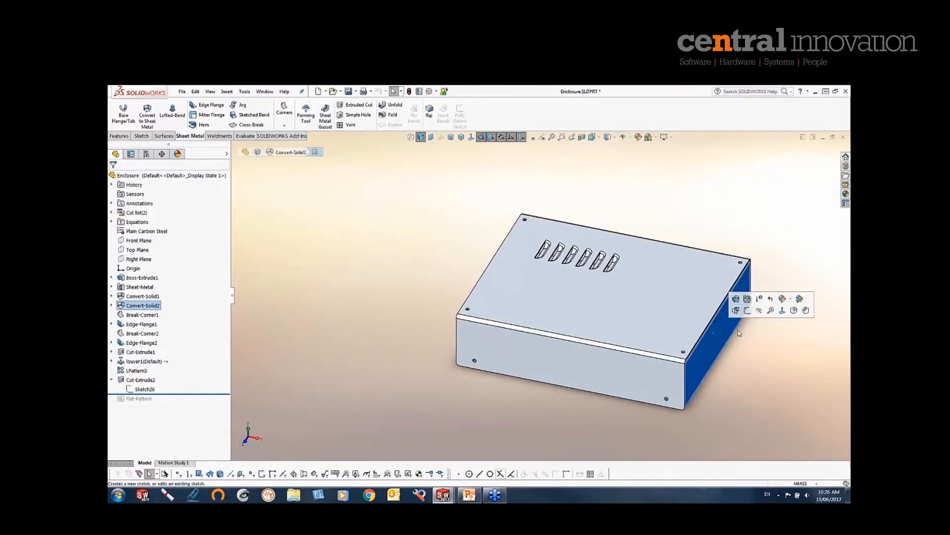
{"action": "right_click", "coordinate": [714, 336]}
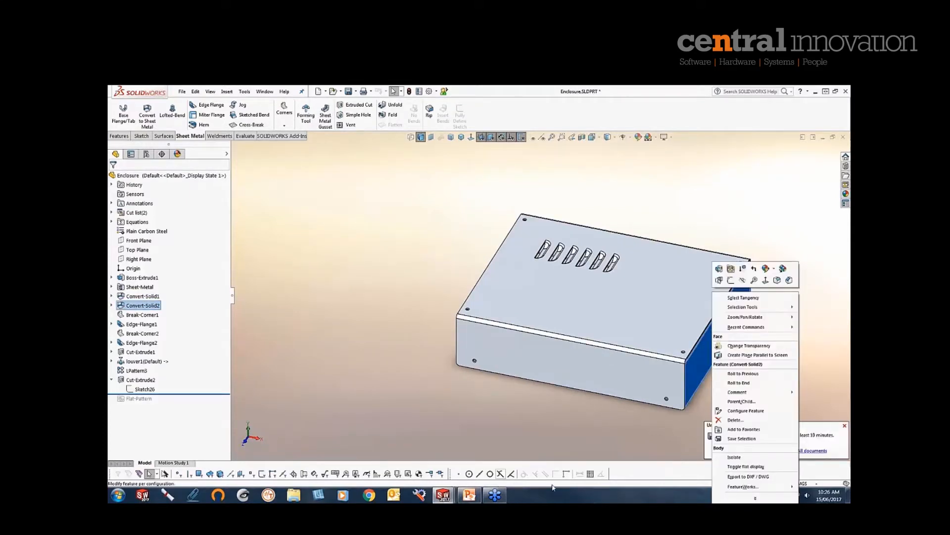
{"action": "left_click", "coordinate": [733, 466]}
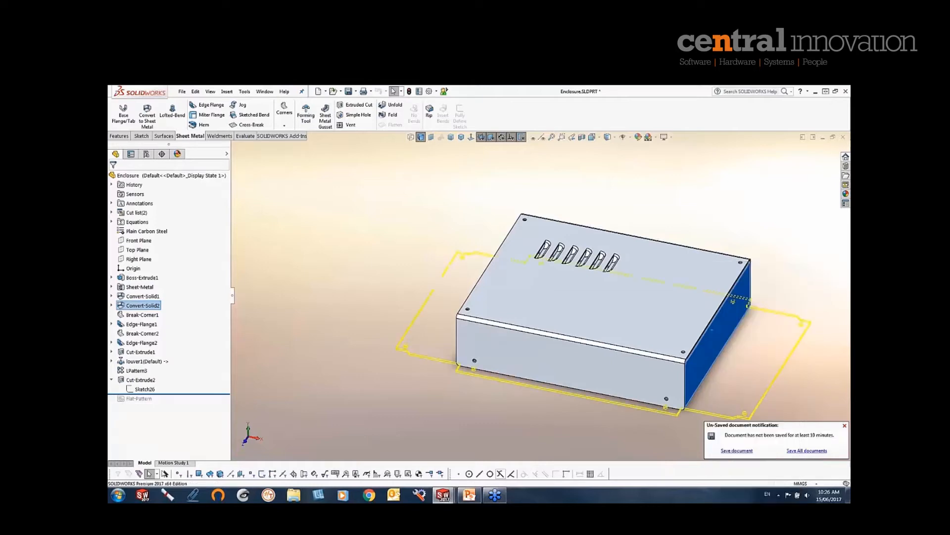
{"action": "middle_click_drag", "start_coordinate": [544, 394], "coordinate": [495, 327]}
{"action": "left_click", "coordinate": [374, 221]}
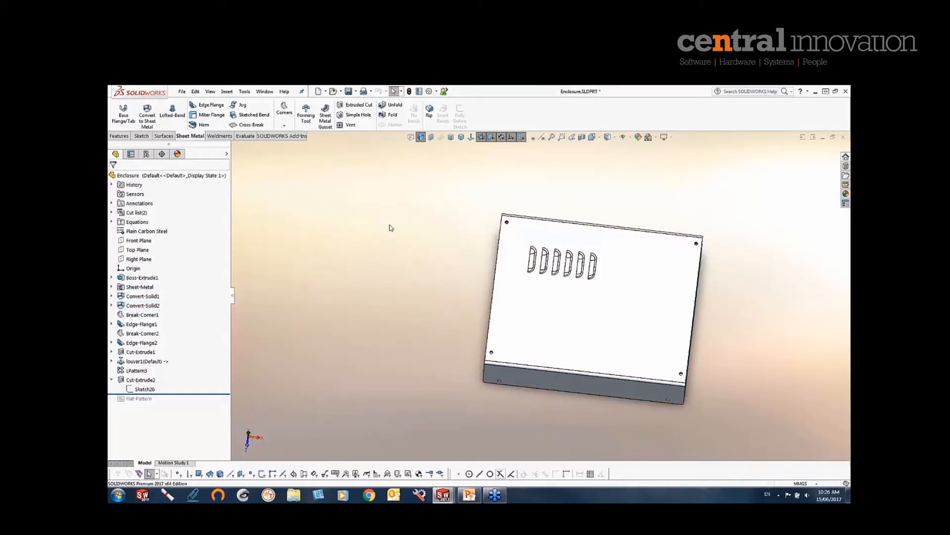
Switch to the open part 6.SLDPRT and view the channel with its end holes from several angles
{"action": "left_click", "coordinate": [260, 91]}
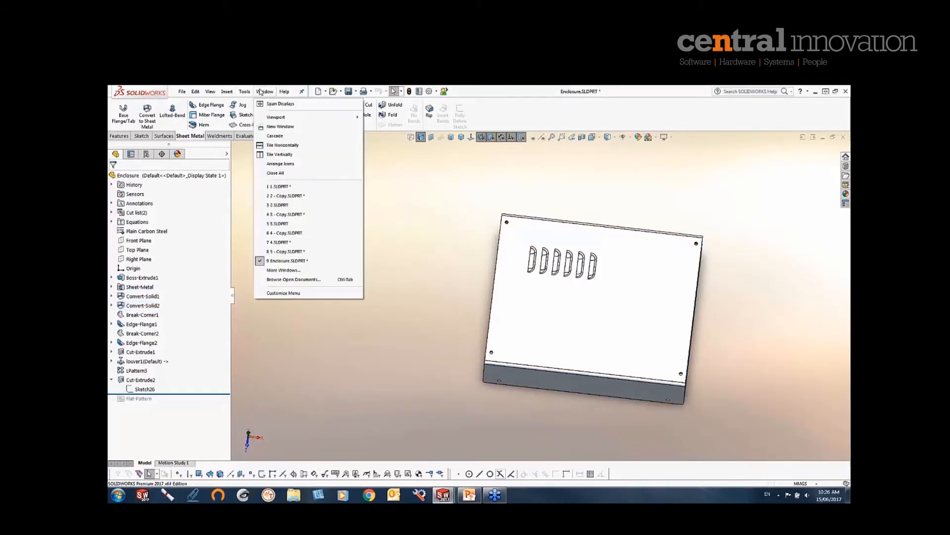
{"action": "left_click", "coordinate": [297, 280]}
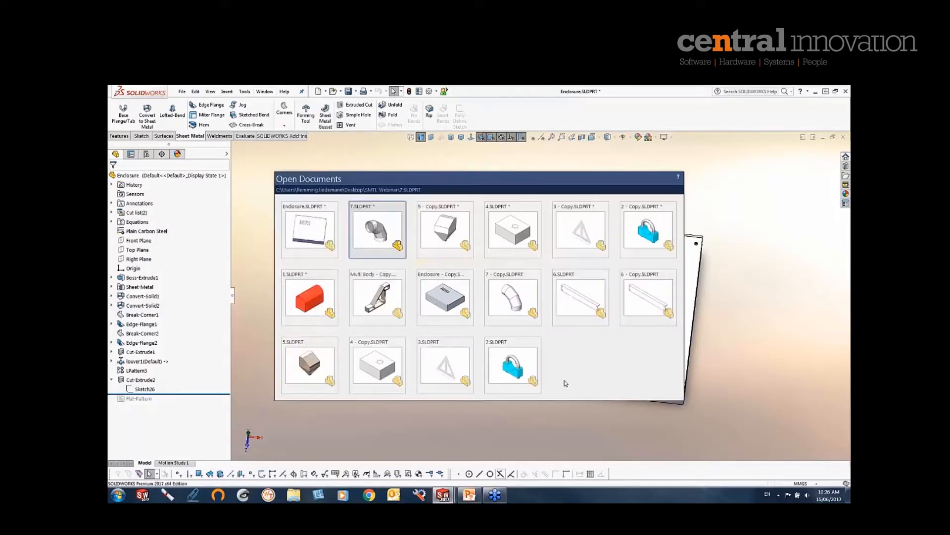
{"action": "mouse_move", "coordinate": [579, 312]}
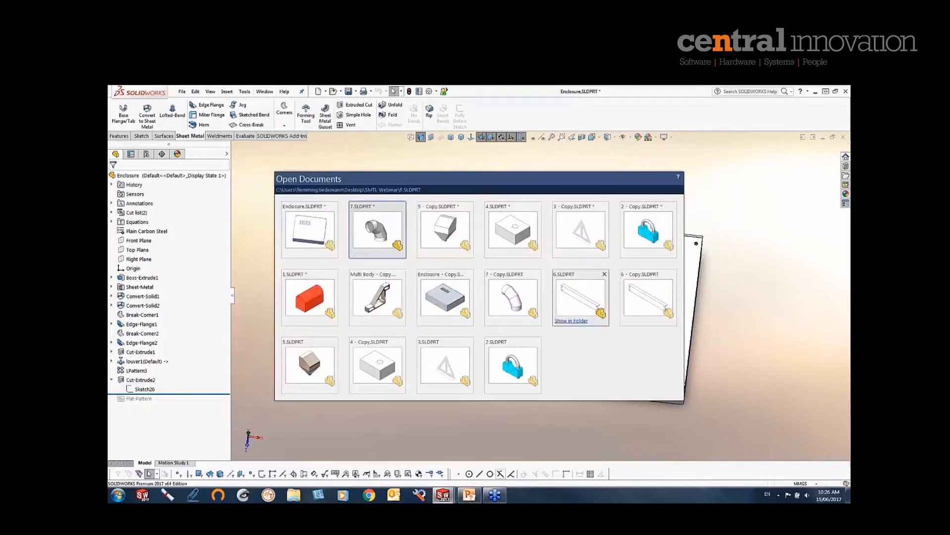
{"action": "left_click", "coordinate": [583, 309]}
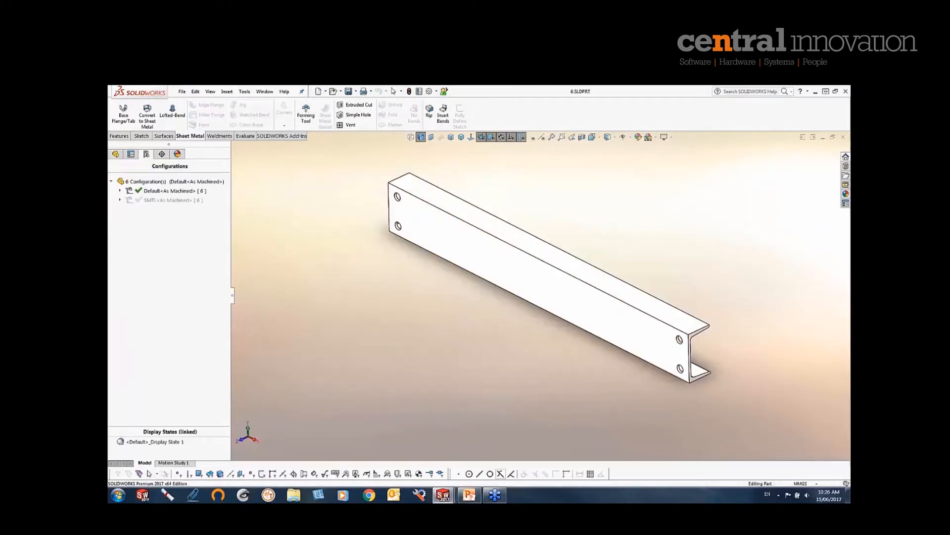
{"action": "scroll", "coordinate": [619, 262], "scroll_direction": "up", "scroll_amount": 2}
{"action": "scroll", "coordinate": [659, 250], "scroll_direction": "down", "scroll_amount": 4}
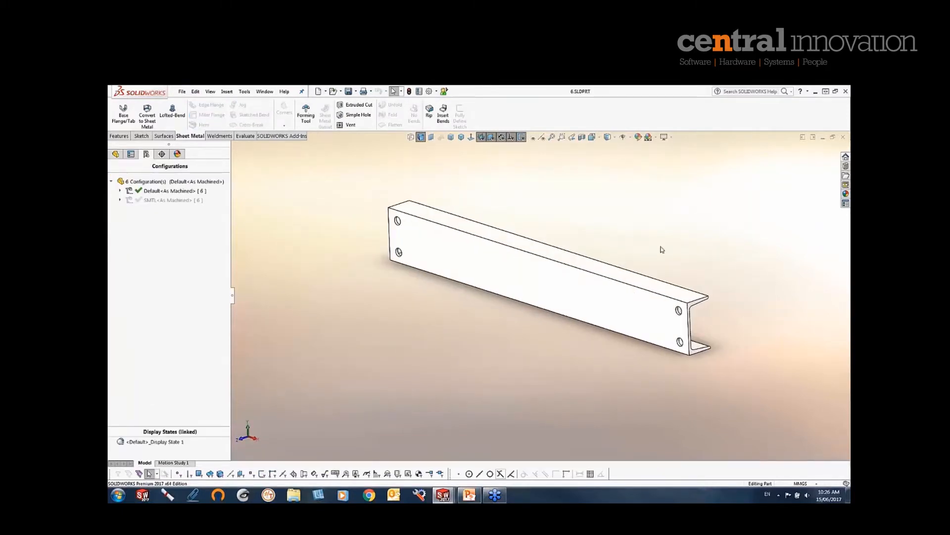
{"action": "middle_click_drag", "start_coordinate": [652, 260], "coordinate": [500, 239]}
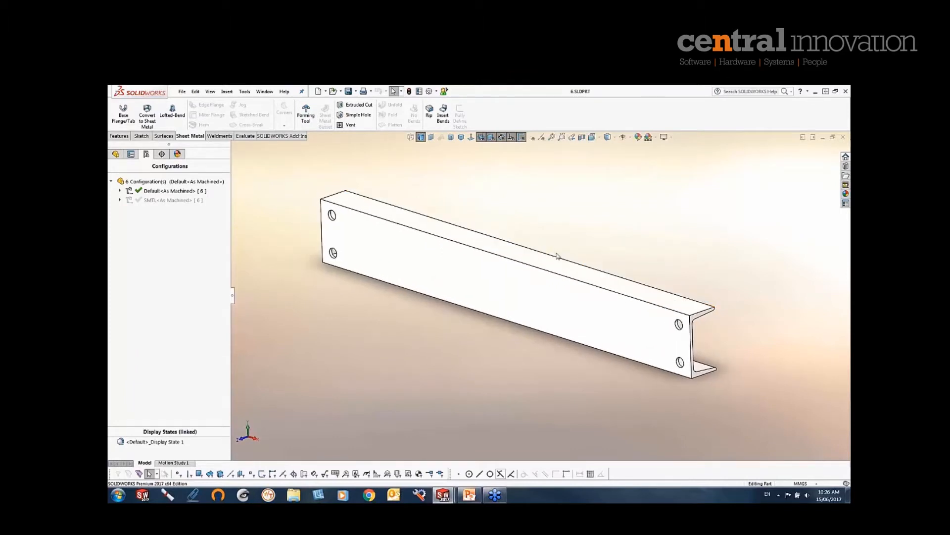
{"action": "middle_click_drag", "start_coordinate": [473, 308], "coordinate": [483, 313]}
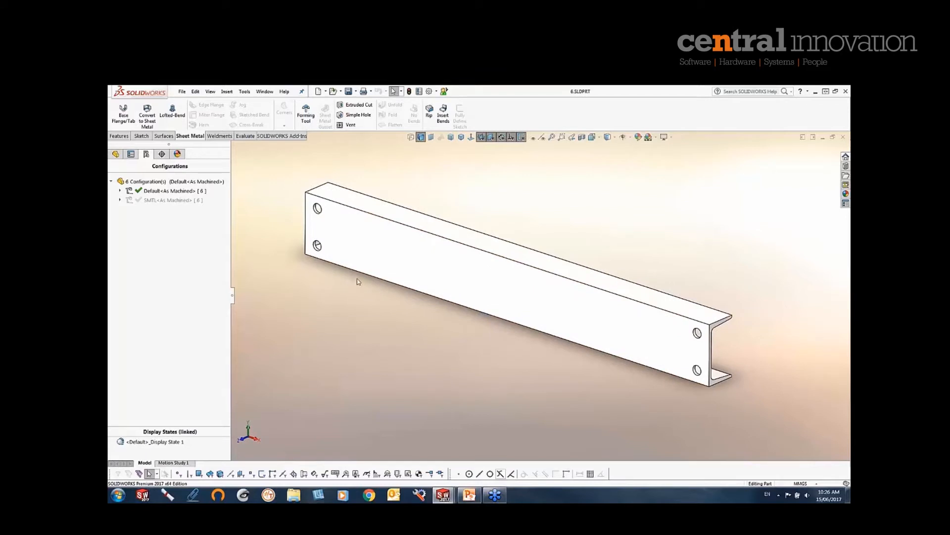
{"action": "middle_click_drag", "start_coordinate": [372, 304], "coordinate": [400, 310]}
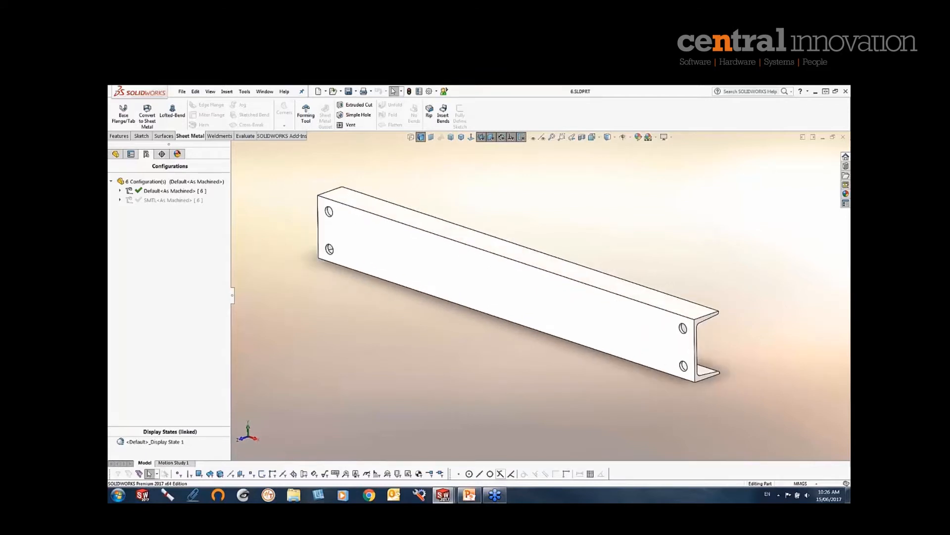
Review the channel's feature history, checking the tapered flange channel member and Cut-Extrude1
{"action": "left_click", "coordinate": [116, 154]}
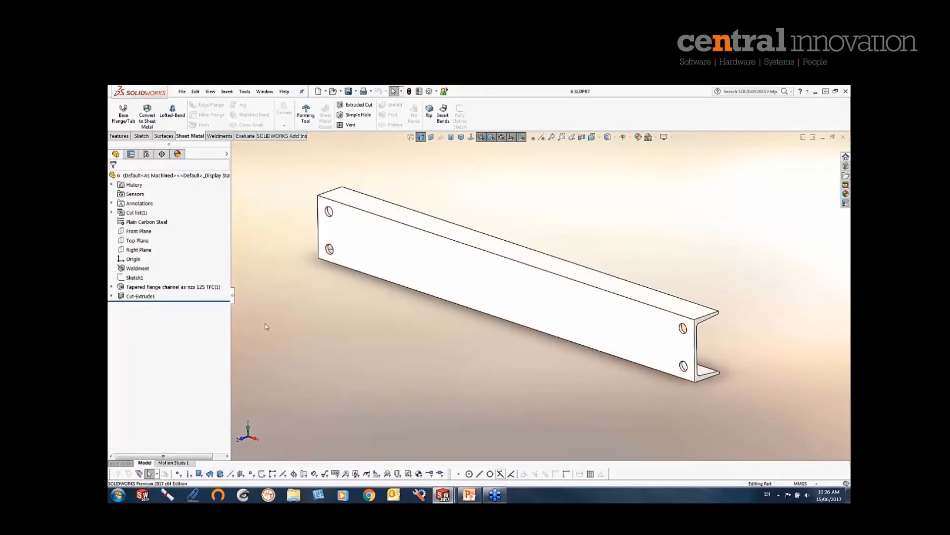
{"action": "mouse_move", "coordinate": [267, 325]}
{"action": "middle_mouse_down"}
{"action": "mouse_move", "coordinate": [285, 332]}
{"action": "mouse_move", "coordinate": [342, 299]}
{"action": "mouse_move", "coordinate": [283, 332]}
{"action": "middle_mouse_up"}
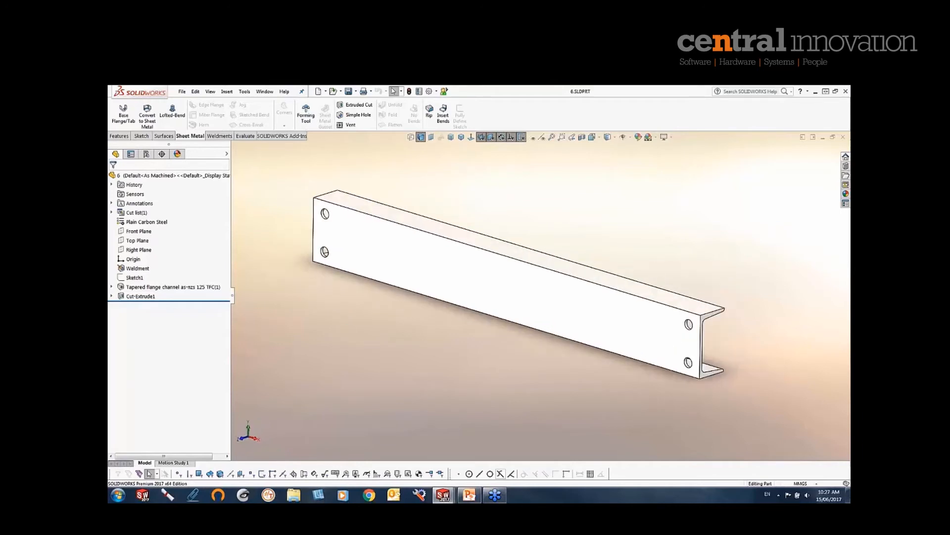
{"action": "left_click", "coordinate": [163, 288]}
{"action": "middle_click_drag", "start_coordinate": [341, 355], "coordinate": [397, 343]}
{"action": "left_click", "coordinate": [139, 296]}
{"action": "left_click", "coordinate": [380, 345]}
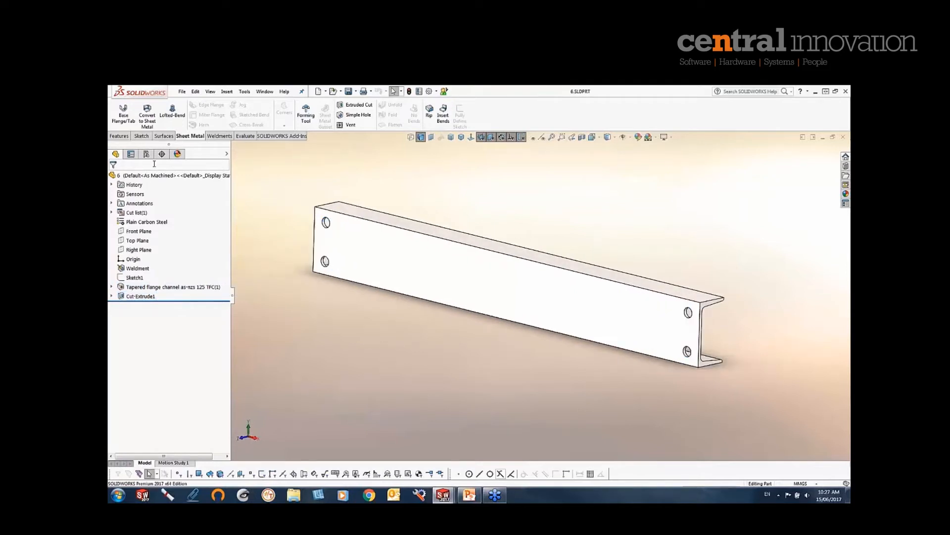
{"action": "middle_click_drag", "start_coordinate": [310, 330], "coordinate": [307, 331]}
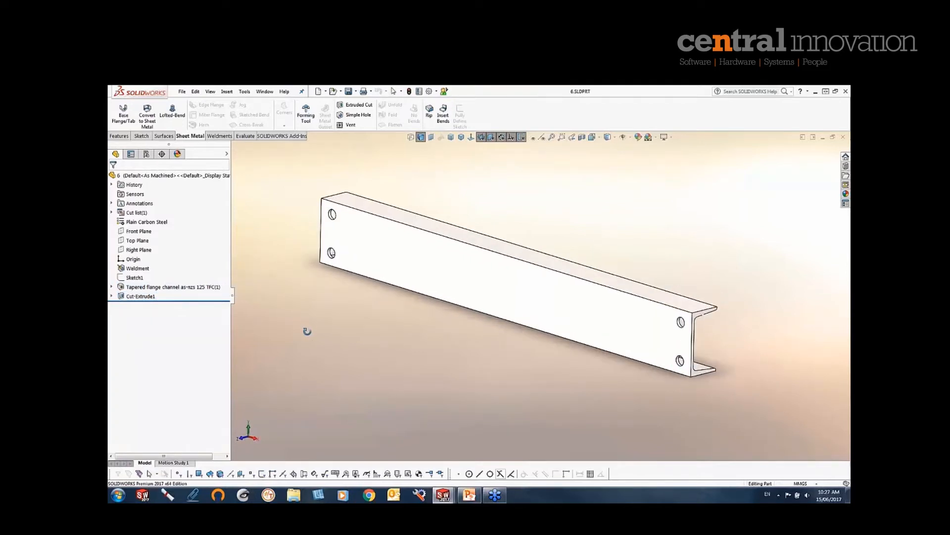
Activate the SMTL configuration of the channel part
{"action": "left_click", "coordinate": [146, 154]}
{"action": "double_click", "coordinate": [168, 200]}
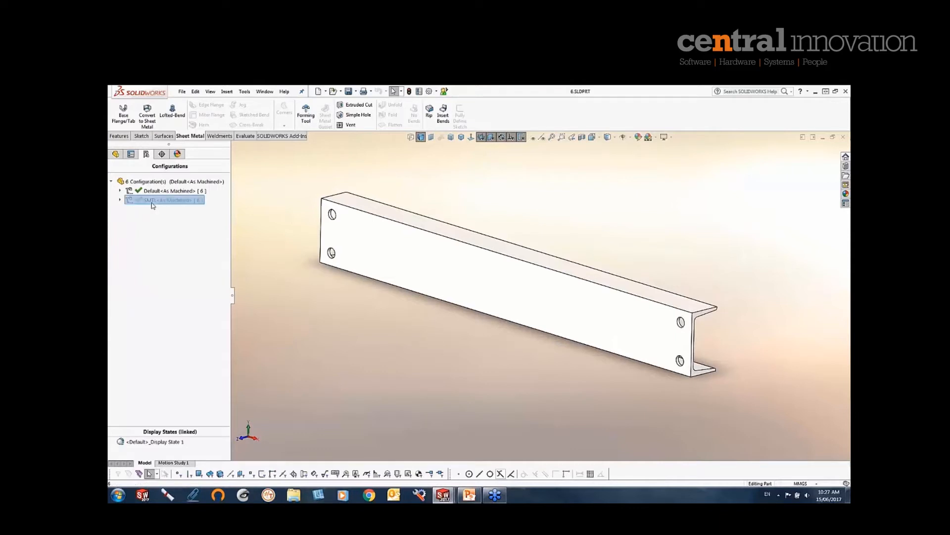
{"action": "middle_click_drag", "start_coordinate": [381, 322], "coordinate": [401, 317]}
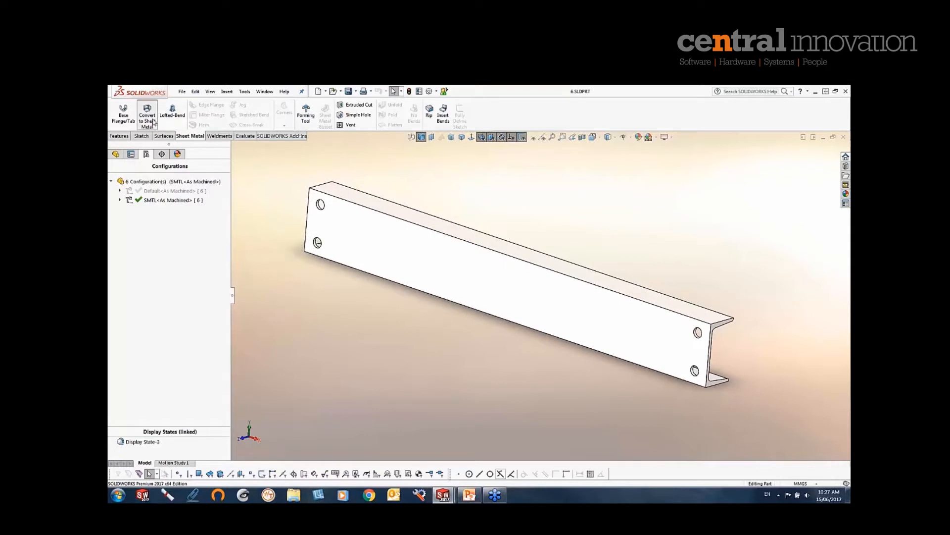
Start Convert to Sheet Metal with the channel's outer web face as fixed face and its two long edges as bend edges
{"action": "left_click", "coordinate": [154, 121]}
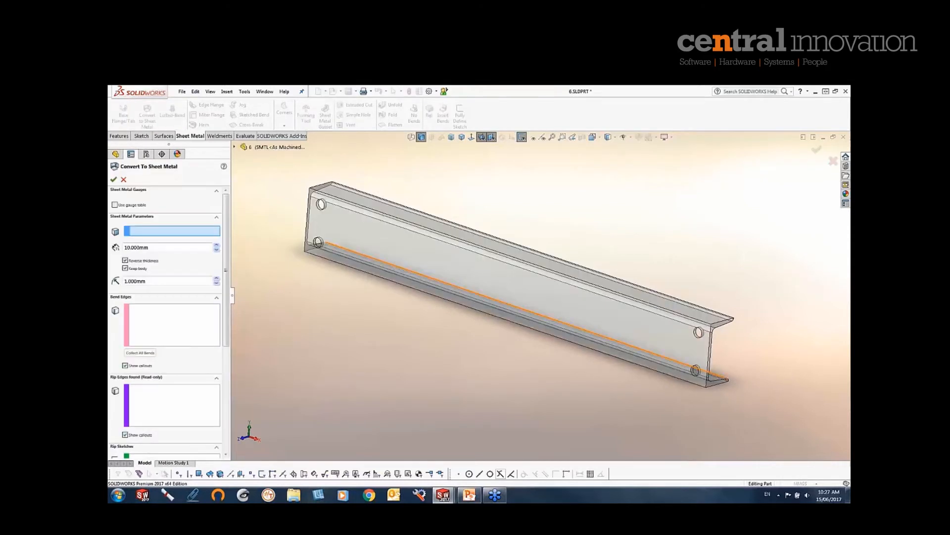
{"action": "left_click", "coordinate": [571, 299]}
{"action": "middle_click_drag", "start_coordinate": [680, 336], "coordinate": [619, 319]}
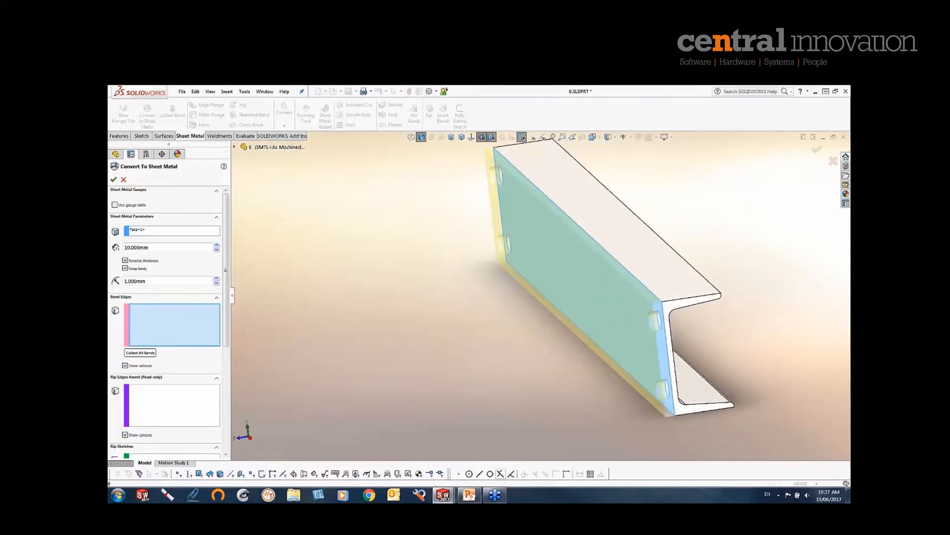
{"action": "left_click", "coordinate": [628, 269]}
{"action": "middle_click_drag", "start_coordinate": [628, 269], "coordinate": [621, 228]}
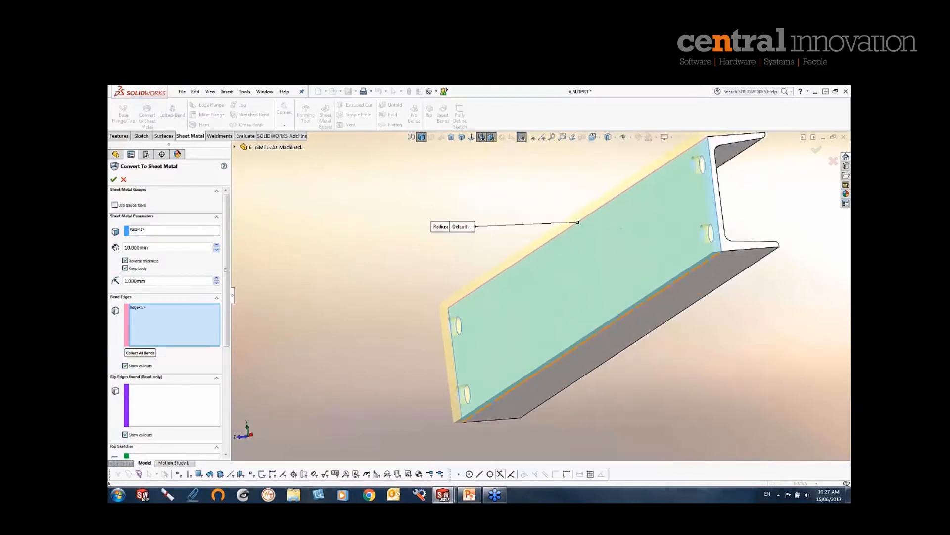
{"action": "left_click", "coordinate": [658, 320]}
{"action": "middle_click_drag", "start_coordinate": [658, 322], "coordinate": [619, 297]}
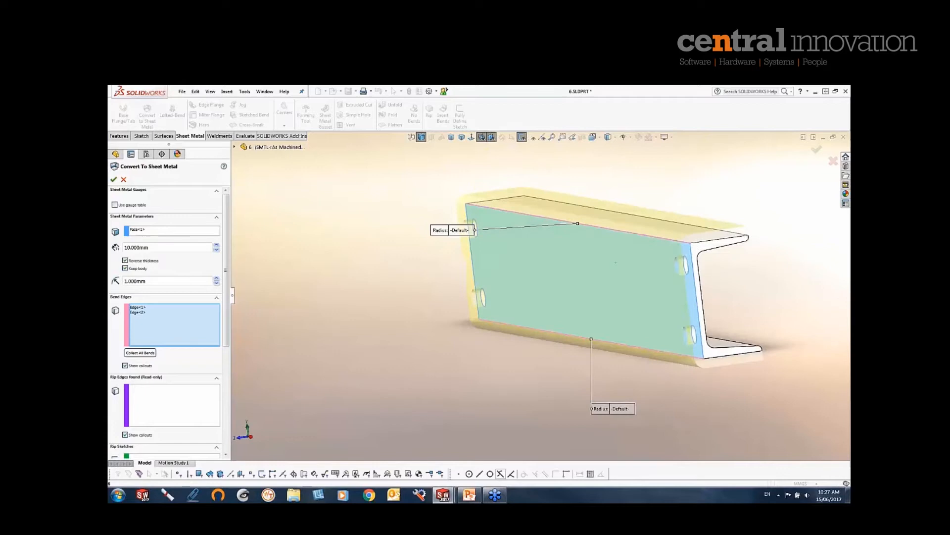
Turn off reversed thickness, set the sheet thickness and bend radius to 5 mm each, and complete the channel's conversion
{"action": "left_click", "coordinate": [125, 260]}
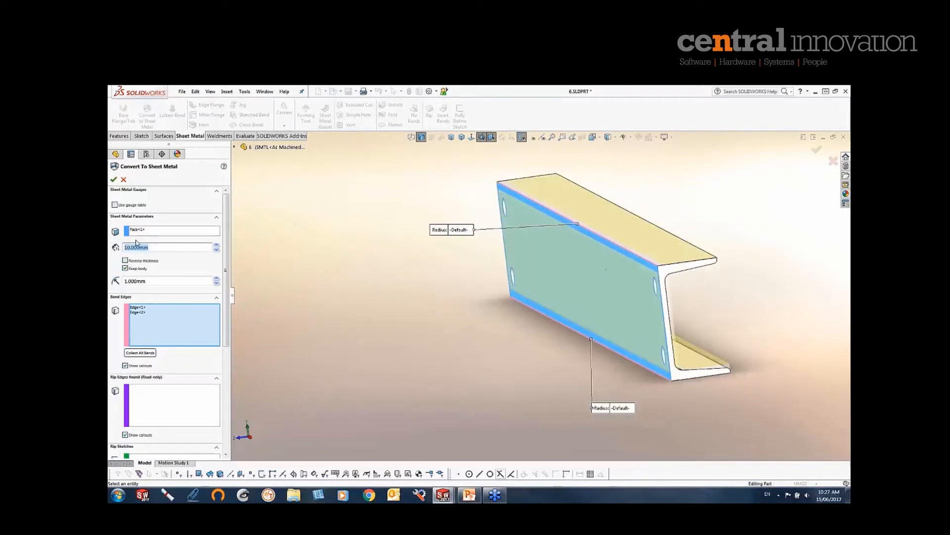
{"action": "type", "text": "5"}
{"action": "key", "text": "Return"}
{"action": "left_click", "coordinate": [150, 281]}
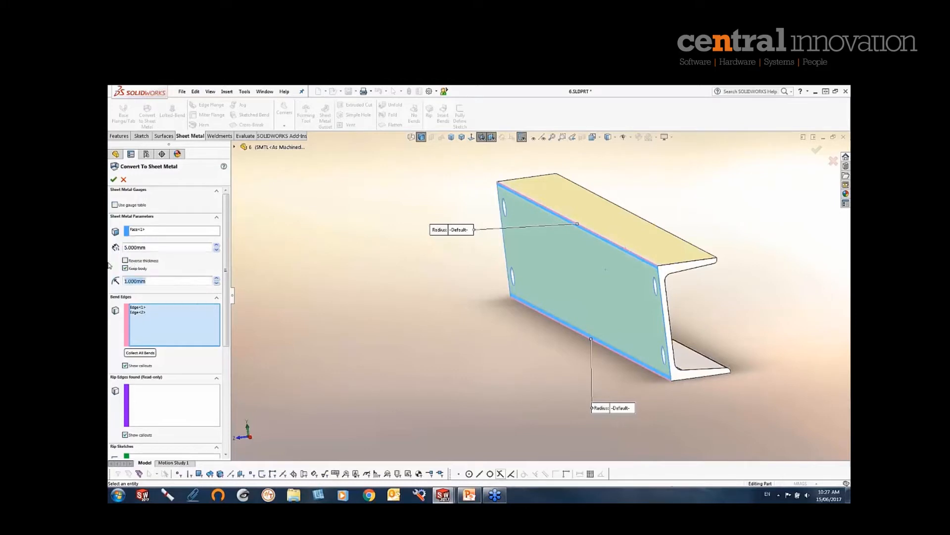
{"action": "type", "text": "5"}
{"action": "key", "text": "Return"}
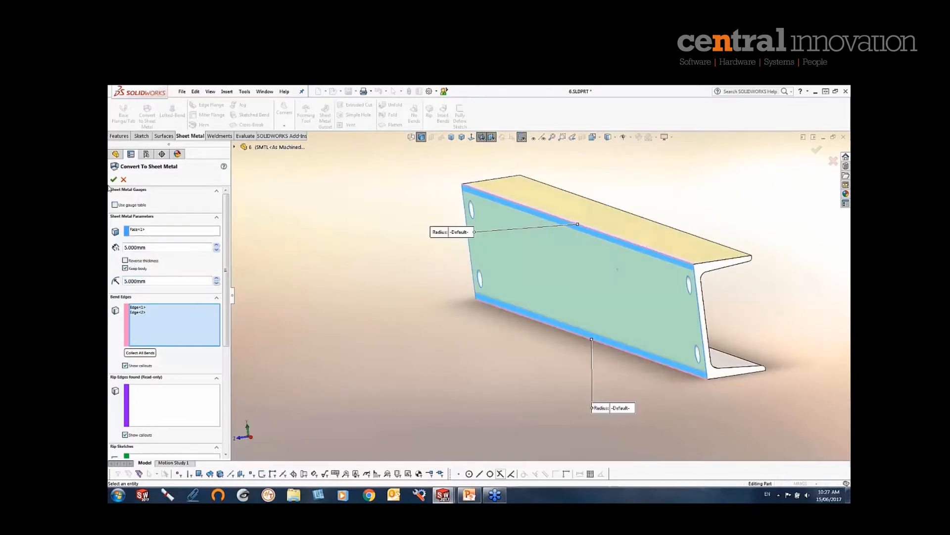
{"action": "left_click", "coordinate": [113, 179]}
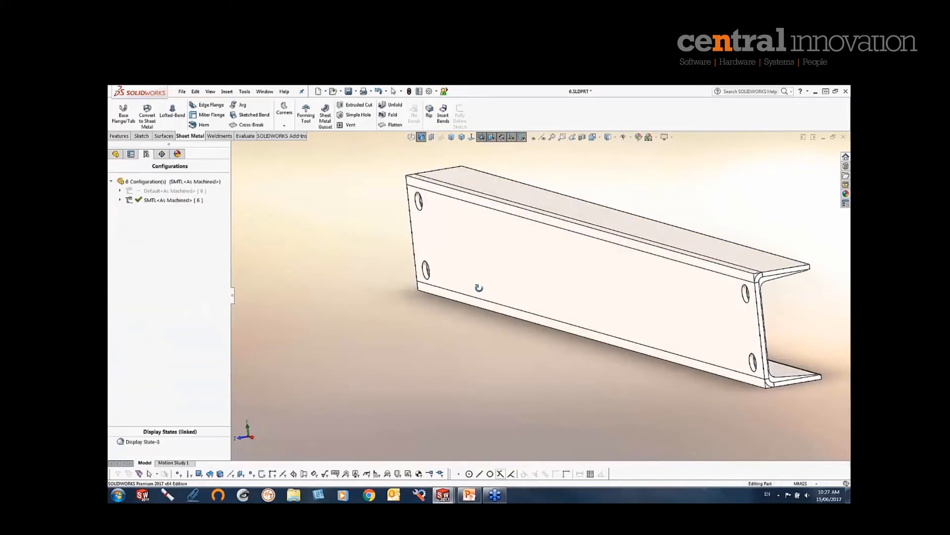
Edit Convert-Solid1 to turn off keeping the original body
{"action": "right_click", "coordinate": [153, 202]}
{"action": "left_click", "coordinate": [115, 155]}
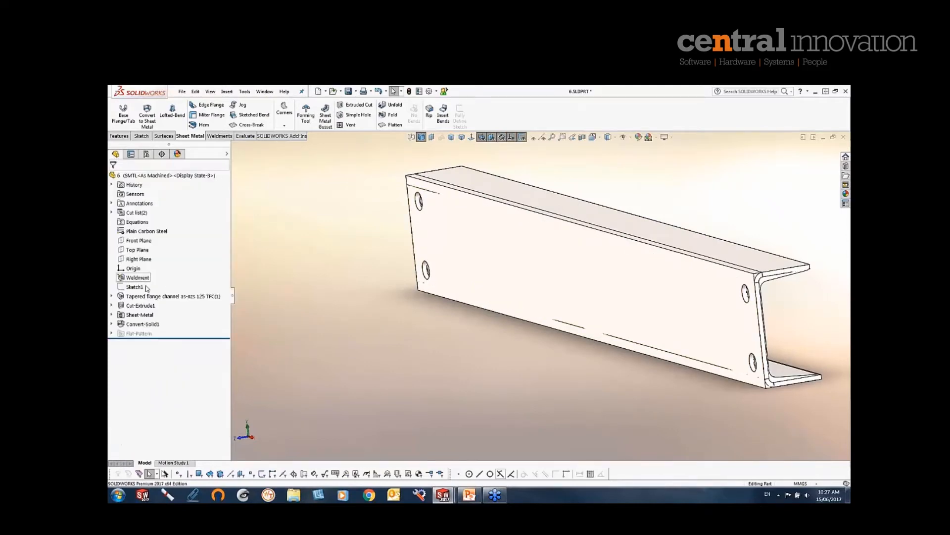
{"action": "right_click", "coordinate": [132, 323]}
{"action": "left_click", "coordinate": [143, 301]}
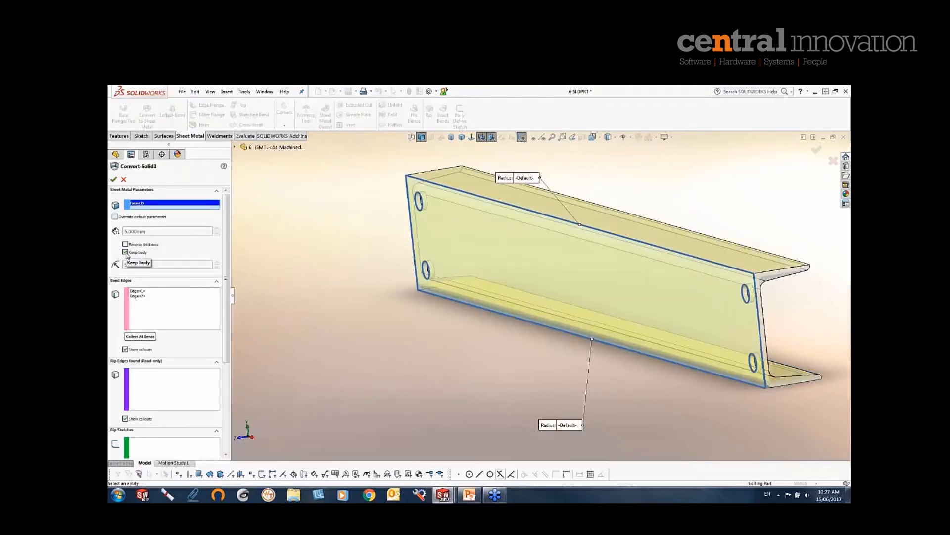
{"action": "left_click", "coordinate": [114, 181]}
Flatten the converted channel from its inner web face to check the flat pattern, and return it to the folded state
{"action": "middle_click_drag", "start_coordinate": [723, 287], "coordinate": [594, 313]}
{"action": "scroll", "coordinate": [594, 309], "scroll_direction": "up", "scroll_amount": 1}
{"action": "left_click", "coordinate": [600, 288]}
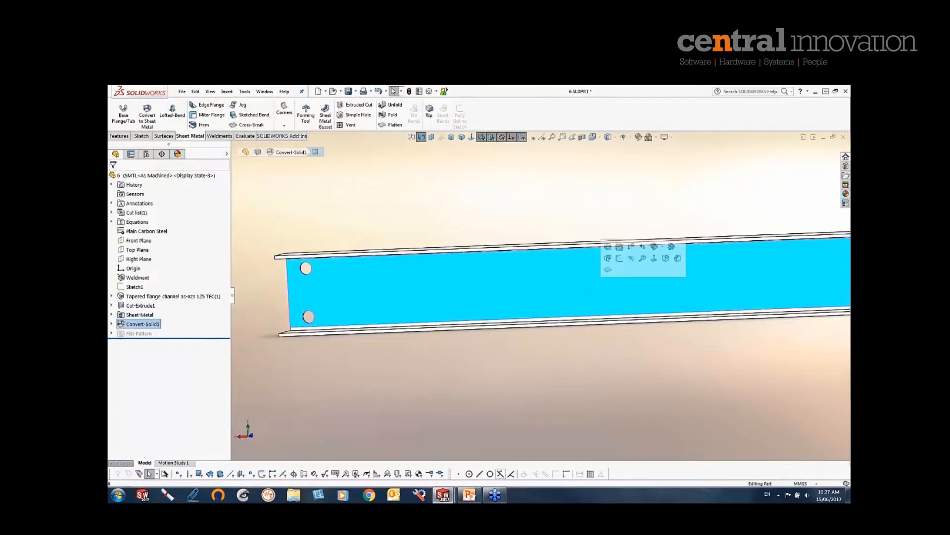
{"action": "left_click", "coordinate": [606, 271]}
{"action": "scroll", "coordinate": [602, 313], "scroll_direction": "up", "scroll_amount": 3}
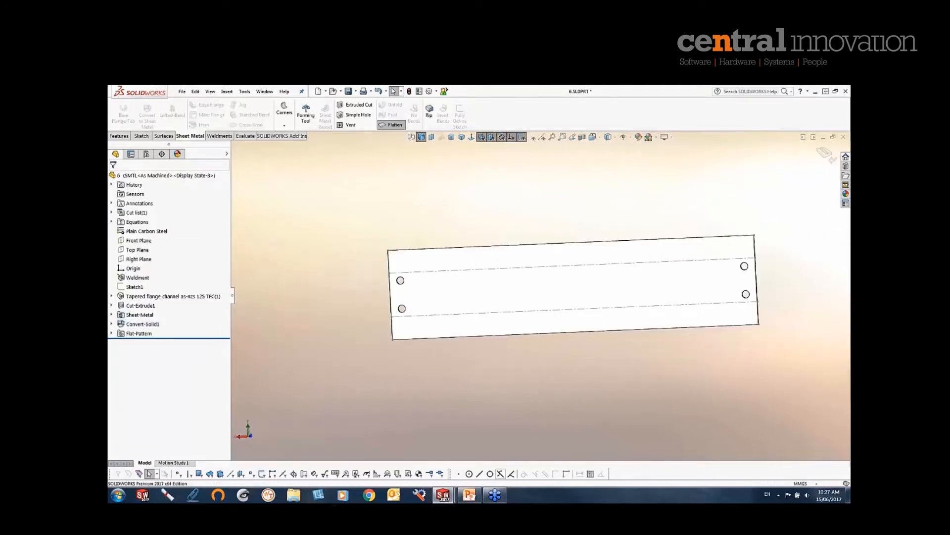
{"action": "left_click", "coordinate": [829, 155]}
{"action": "middle_click_drag", "start_coordinate": [600, 285], "coordinate": [395, 360]}
Switch between the Default and SMTL configurations to compare the channel's two versions, ending on Default
{"action": "left_click", "coordinate": [146, 154]}
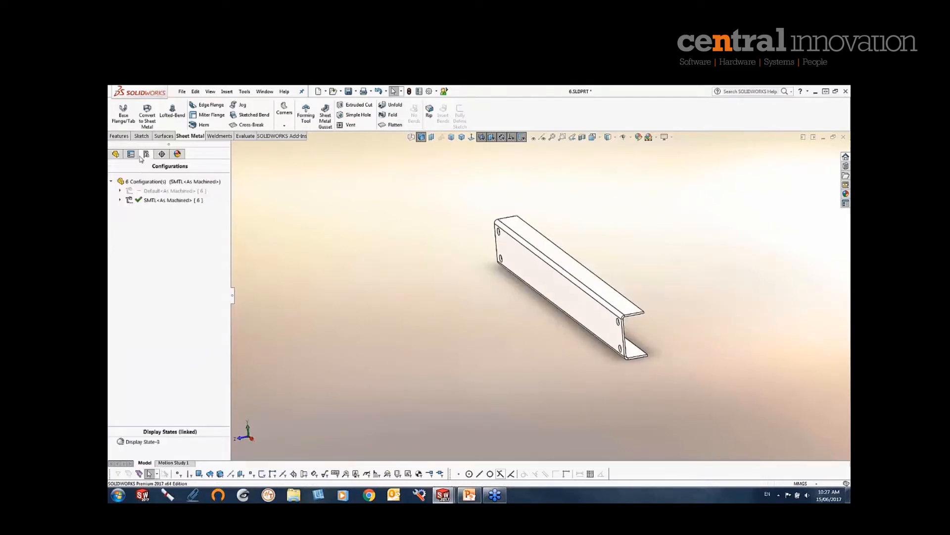
{"action": "double_click", "coordinate": [152, 191]}
{"action": "middle_click_drag", "start_coordinate": [515, 287], "coordinate": [429, 271]}
{"action": "double_click", "coordinate": [194, 201]}
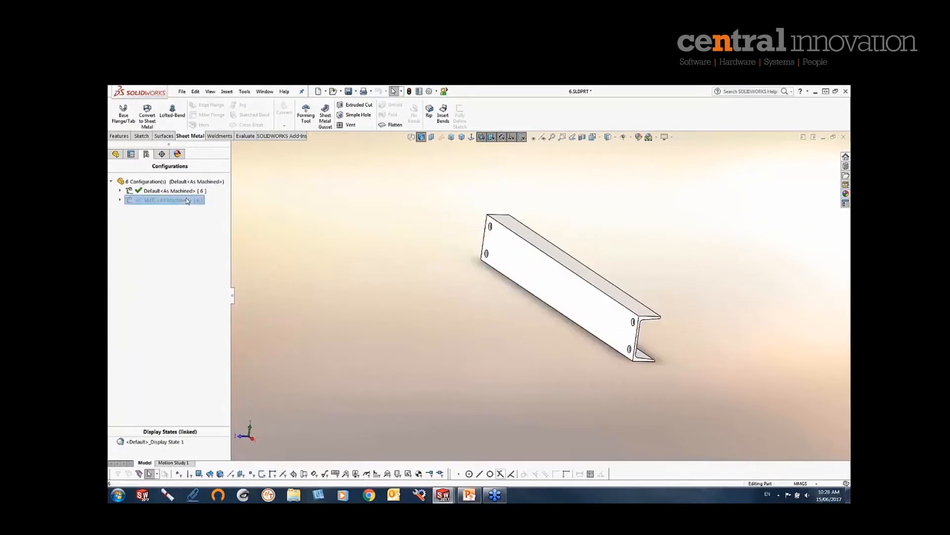
{"action": "double_click", "coordinate": [157, 191]}
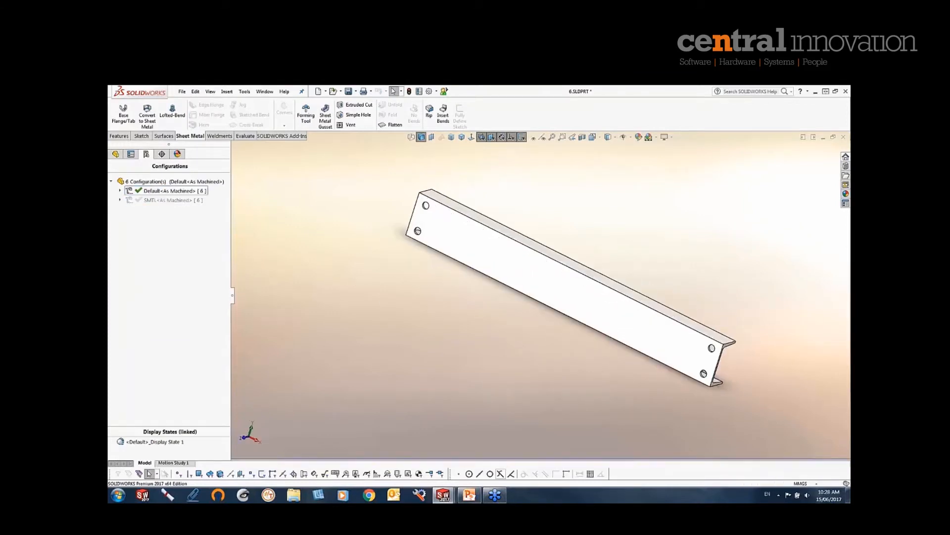
Switch to the open Multi Body - Copy part and orient the bracket to see its whole shape
{"action": "left_click", "coordinate": [264, 92]}
{"action": "left_click", "coordinate": [284, 271]}
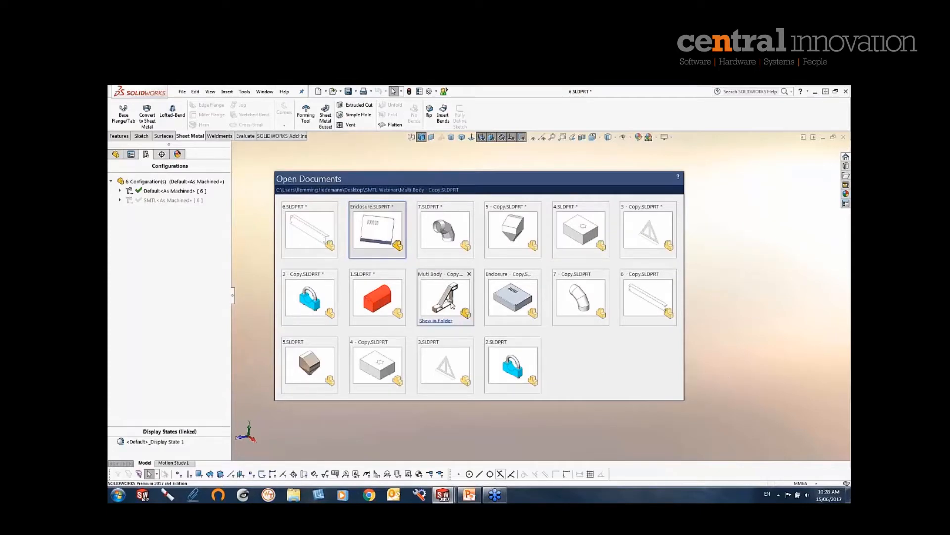
{"action": "left_click", "coordinate": [444, 297]}
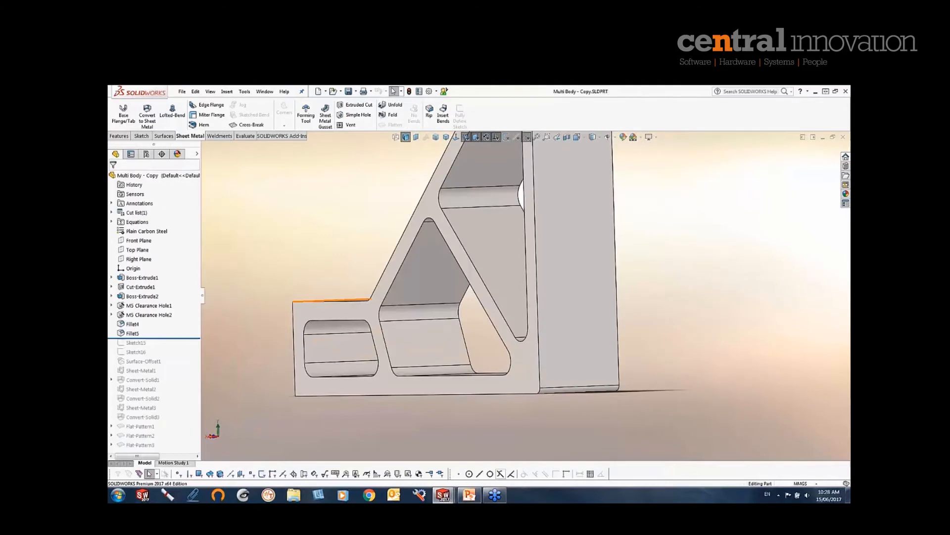
{"action": "middle_click_drag", "start_coordinate": [331, 262], "coordinate": [365, 252]}
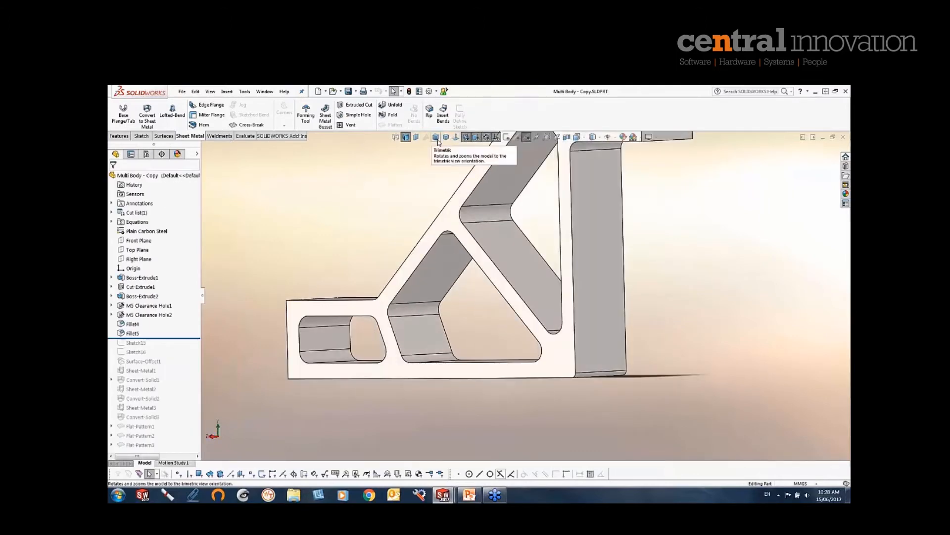
{"action": "scroll", "coordinate": [413, 197], "scroll_direction": "up", "scroll_amount": 1}
{"action": "middle_click_drag", "start_coordinate": [412, 197], "coordinate": [418, 228]}
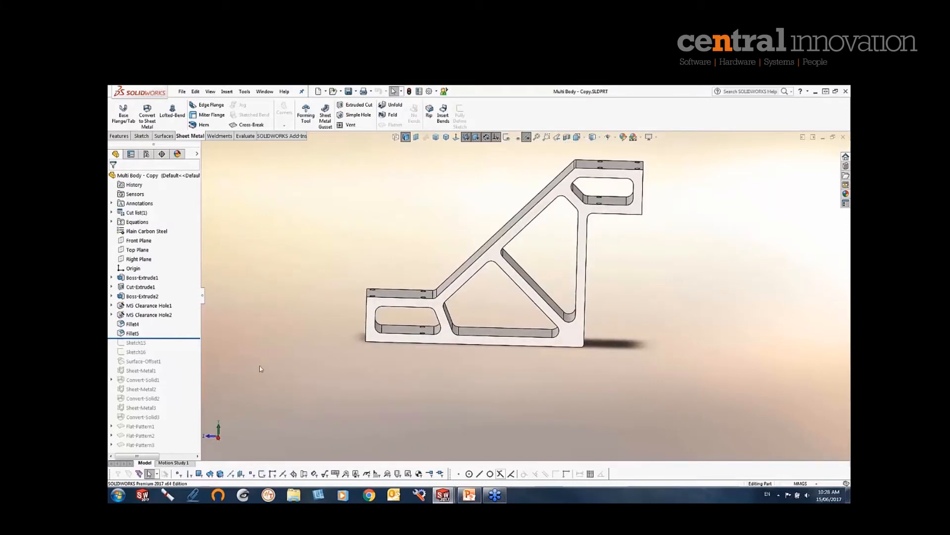
Roll the model forward to its end and delete all features from Sketch15 through Flat-Pattern3
{"action": "left_click_drag", "start_coordinate": [192, 343], "coordinate": [188, 437]}
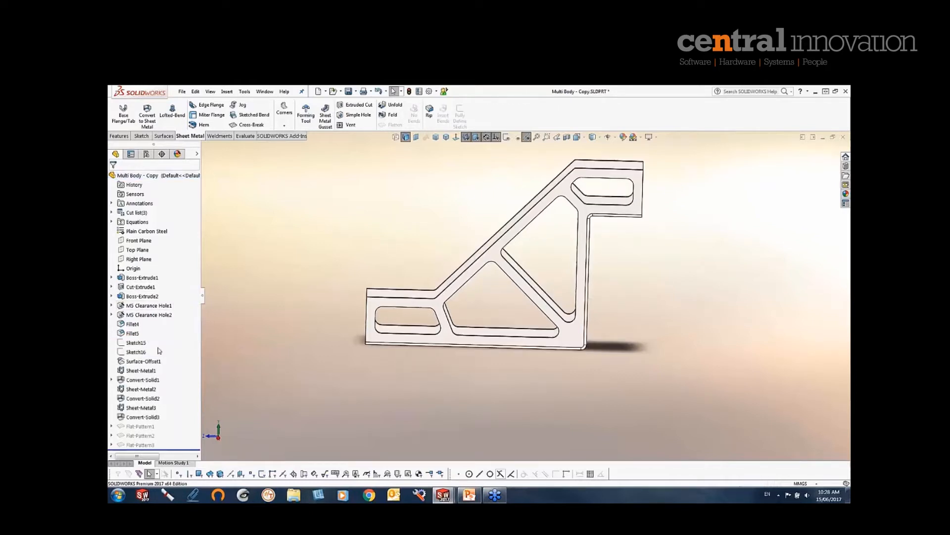
{"action": "left_click", "coordinate": [137, 343]}
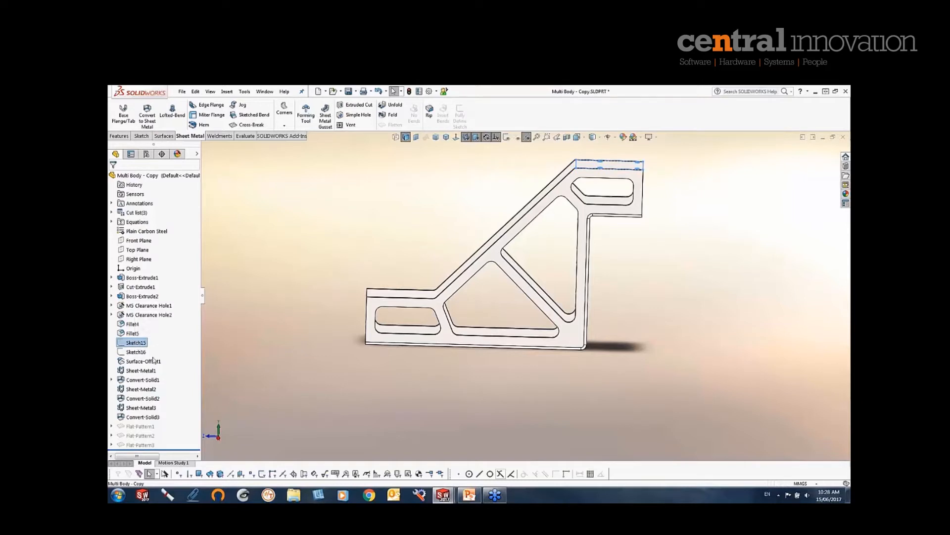
{"action": "left_click", "coordinate": [153, 445], "text": "shift"}
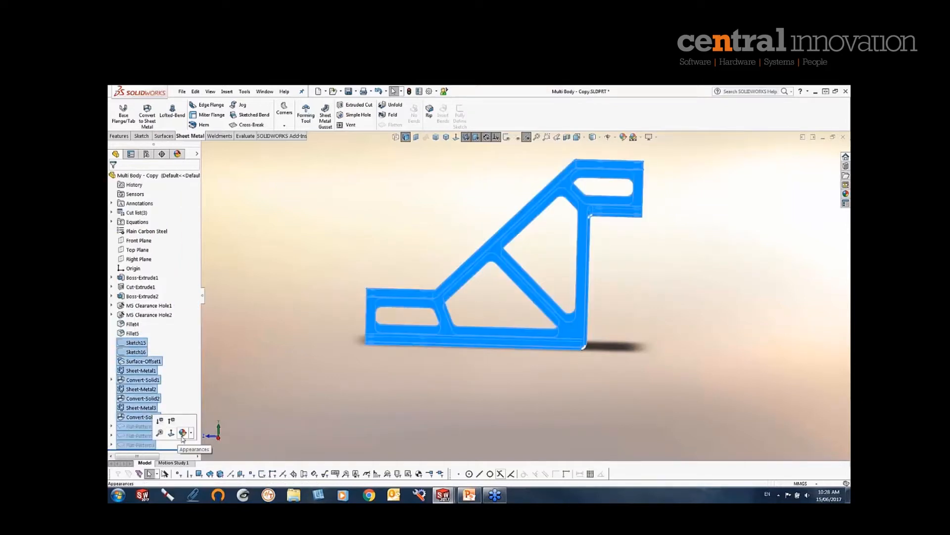
{"action": "key", "text": "Delete"}
{"action": "left_click", "coordinate": [527, 289]}
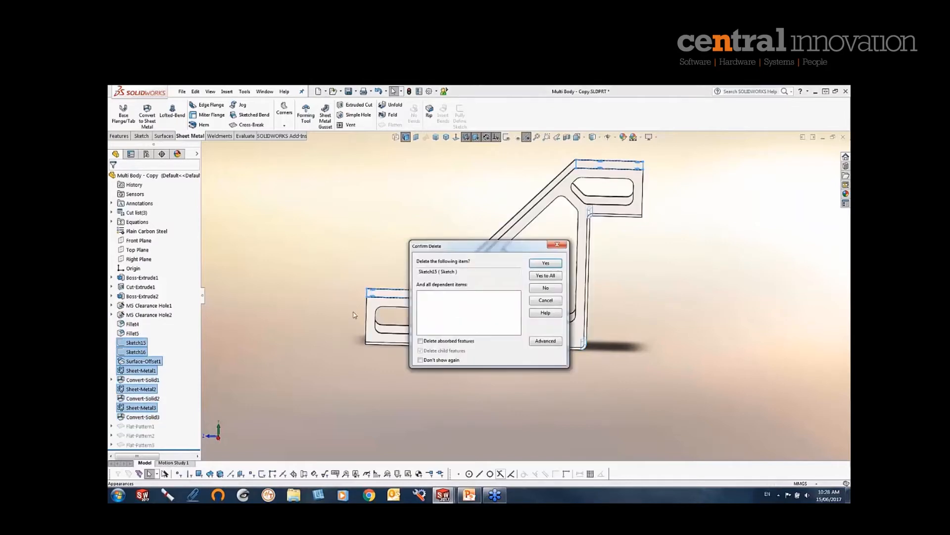
{"action": "left_click", "coordinate": [551, 273]}
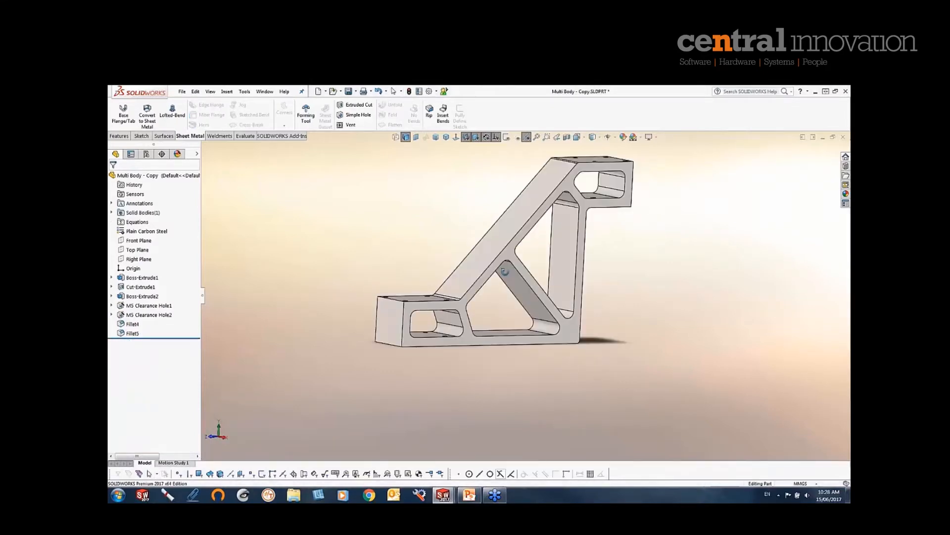
Examine how the solid bracket is built, going through its extrudes, cut, M5 clearance holes and fillets
{"action": "scroll", "coordinate": [518, 242], "scroll_direction": "down", "scroll_amount": 5}
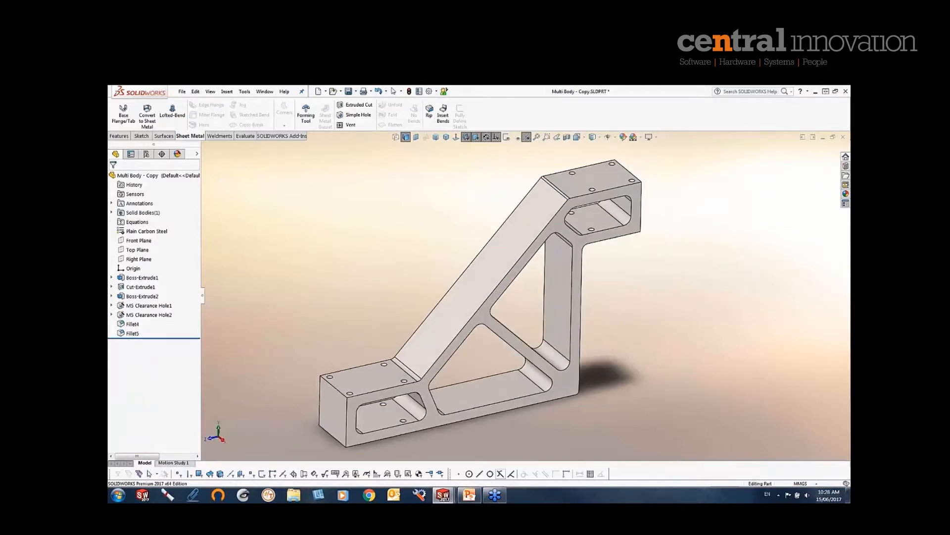
{"action": "double_click", "coordinate": [518, 243]}
{"action": "middle_click_drag", "start_coordinate": [410, 282], "coordinate": [437, 267]}
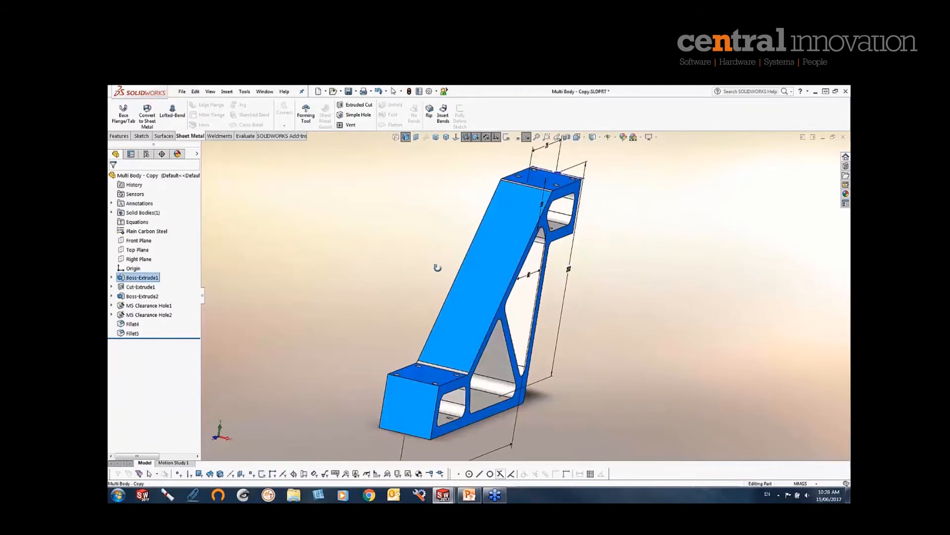
{"action": "left_click", "coordinate": [153, 288]}
{"action": "left_click", "coordinate": [142, 296]}
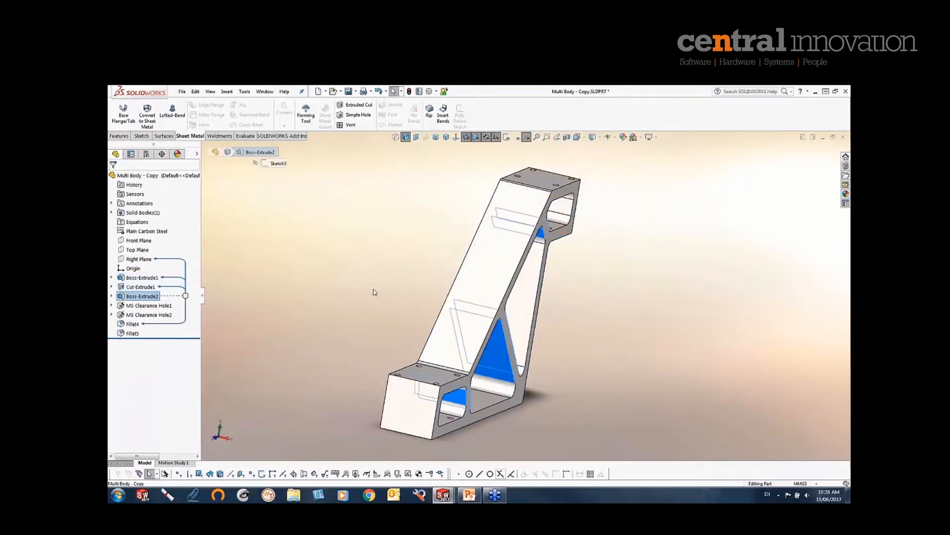
{"action": "middle_click_drag", "start_coordinate": [277, 297], "coordinate": [356, 290]}
{"action": "left_click", "coordinate": [164, 305]}
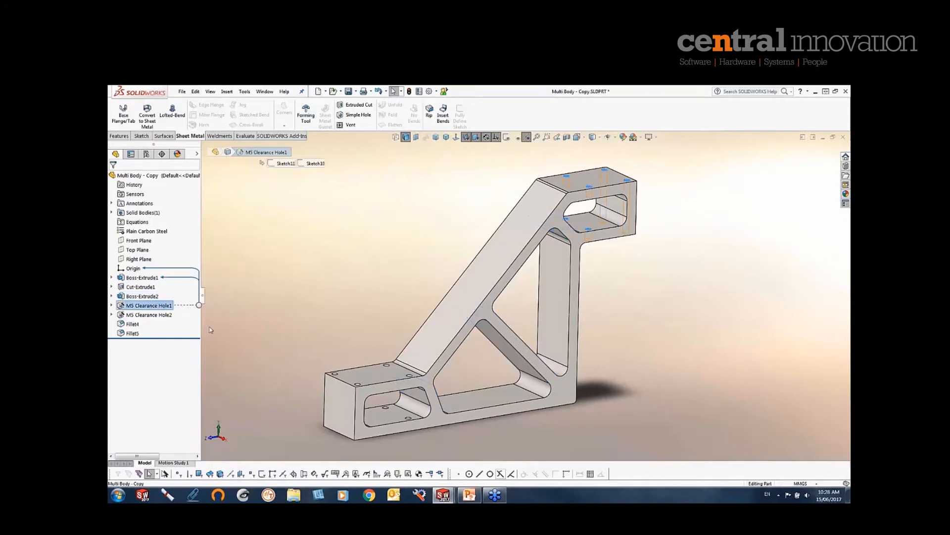
{"action": "left_click", "coordinate": [159, 315]}
{"action": "left_click", "coordinate": [132, 324]}
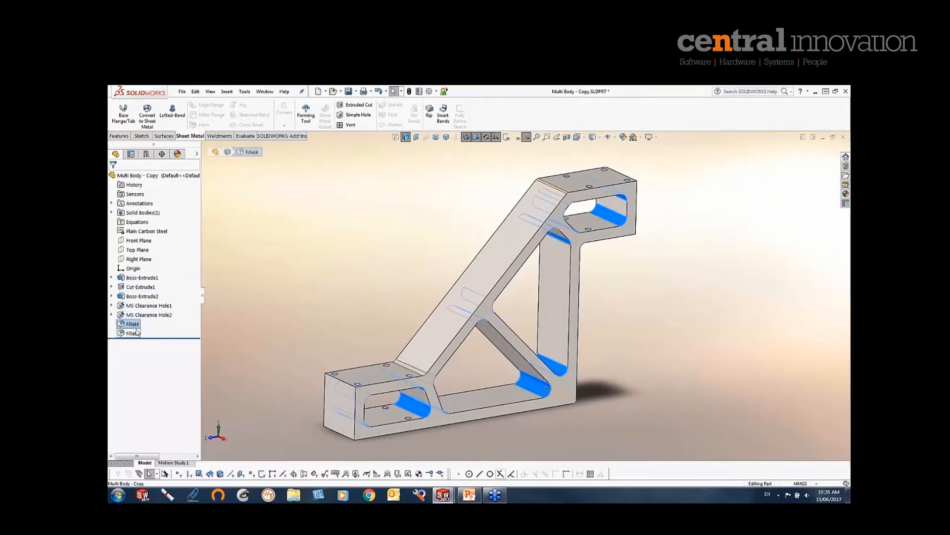
{"action": "left_click", "coordinate": [132, 333]}
{"action": "left_click", "coordinate": [385, 297]}
{"action": "middle_click_drag", "start_coordinate": [388, 297], "coordinate": [434, 345]}
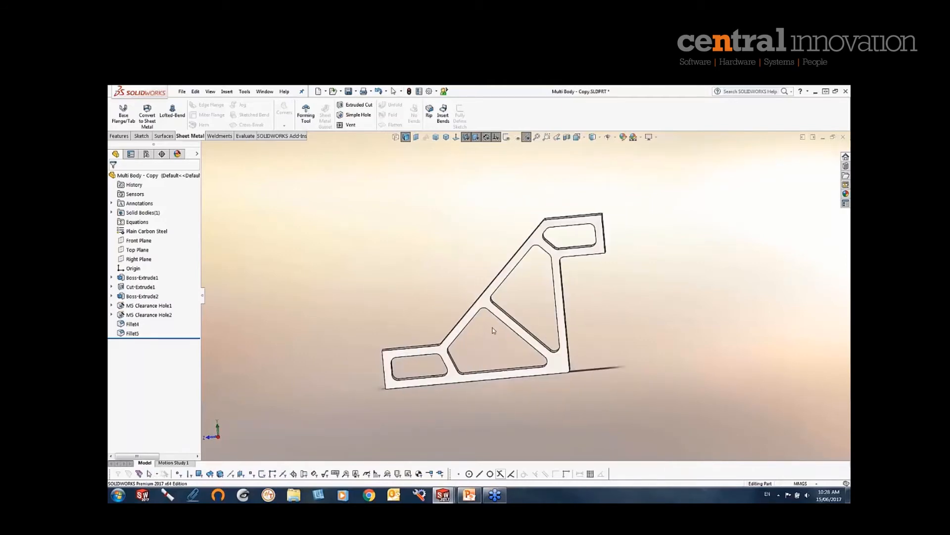
Start converting the bracket to sheet metal with a 3 mm thickness and a 2 mm bend radius
{"action": "left_click", "coordinate": [143, 114]}
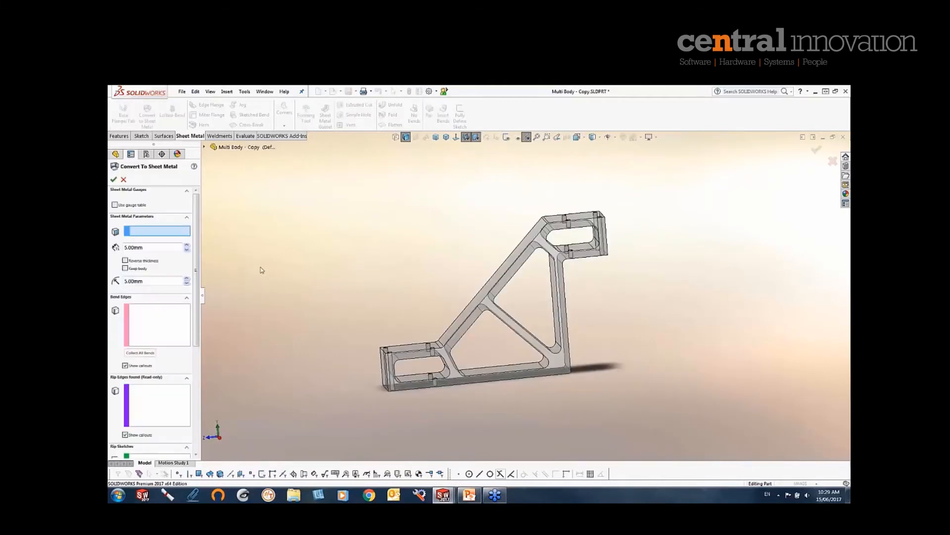
{"action": "left_click", "coordinate": [153, 247]}
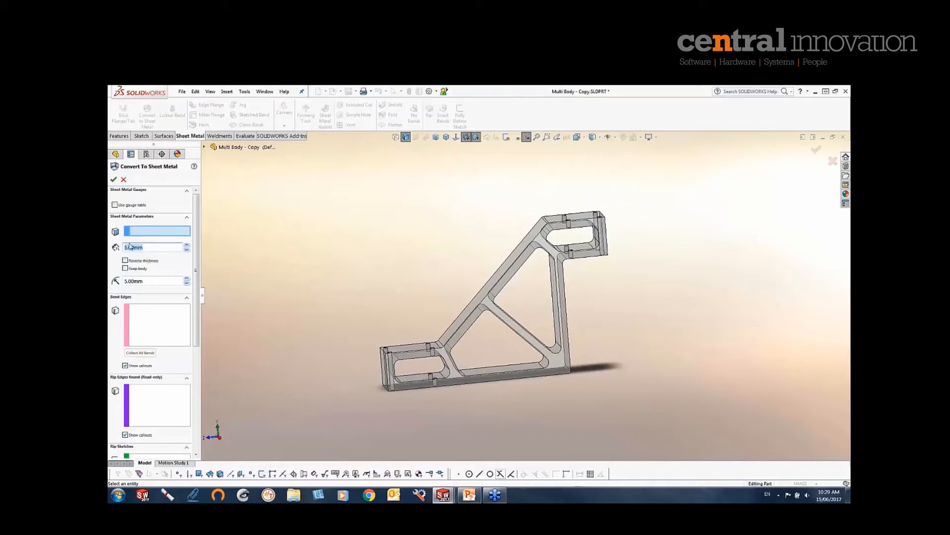
{"action": "type", "text": "3"}
{"action": "middle_click_drag", "start_coordinate": [265, 289], "coordinate": [257, 247]}
{"action": "scroll", "coordinate": [451, 375], "scroll_direction": "down", "scroll_amount": 4}
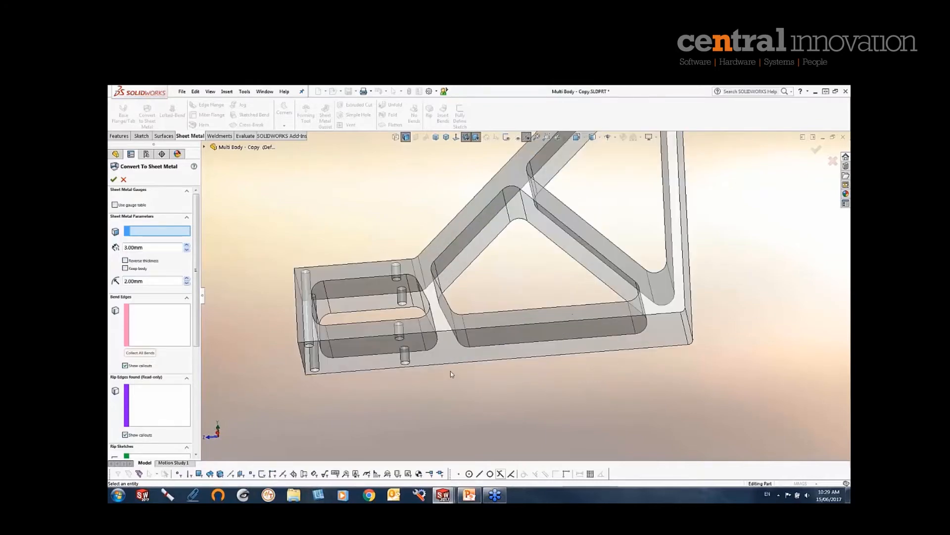
{"action": "scroll", "coordinate": [671, 335], "scroll_direction": "down", "scroll_amount": 5}
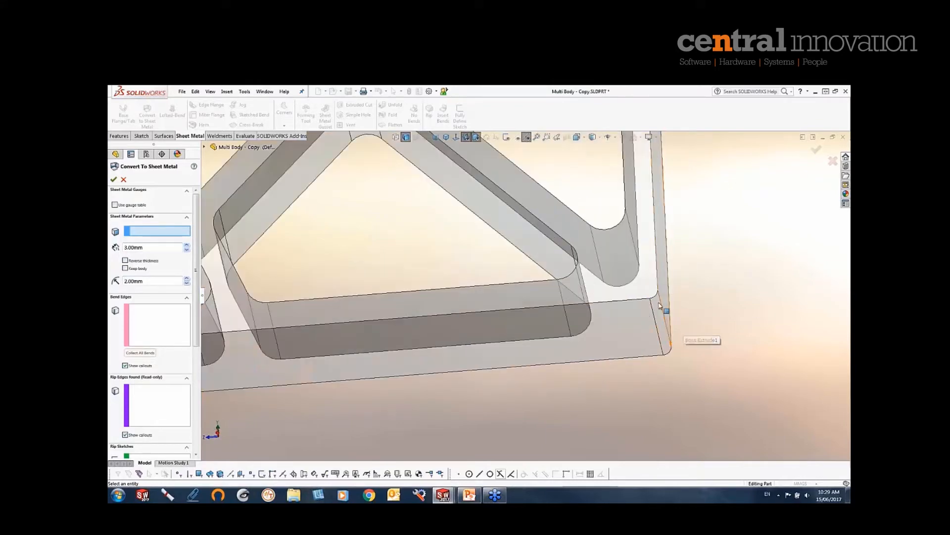
{"action": "scroll", "coordinate": [638, 304], "scroll_direction": "up", "scroll_amount": 3}
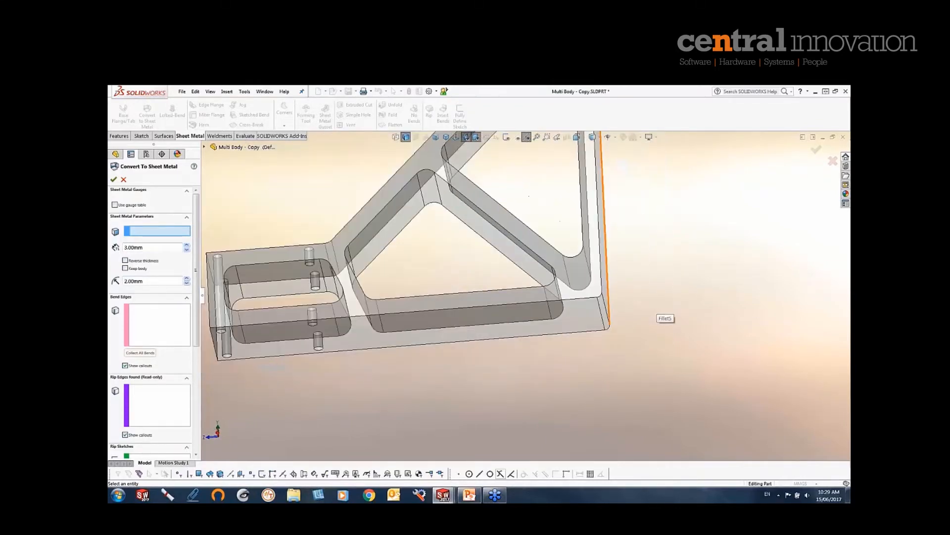
{"action": "scroll", "coordinate": [588, 245], "scroll_direction": "up", "scroll_amount": 5}
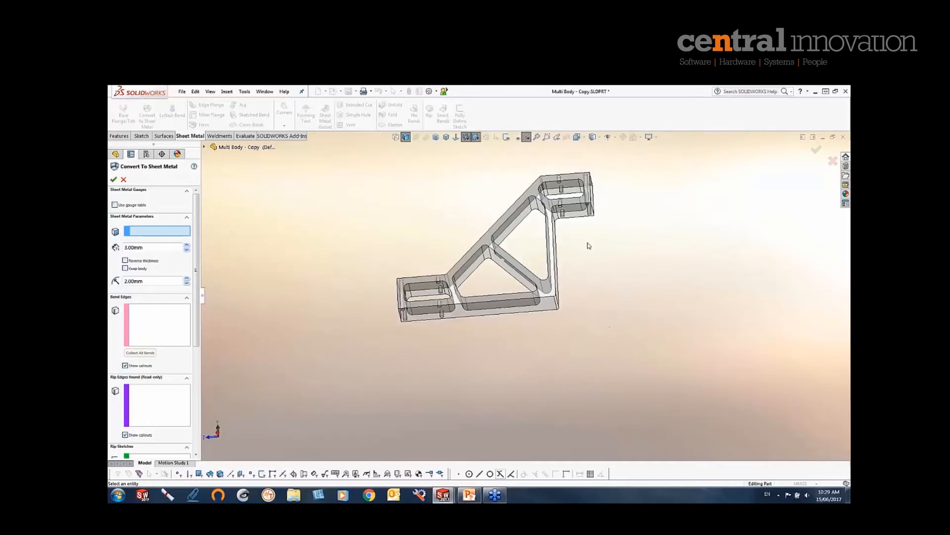
{"action": "scroll", "coordinate": [565, 215], "scroll_direction": "down", "scroll_amount": 8}
{"action": "scroll", "coordinate": [523, 187], "scroll_direction": "up", "scroll_amount": 5}
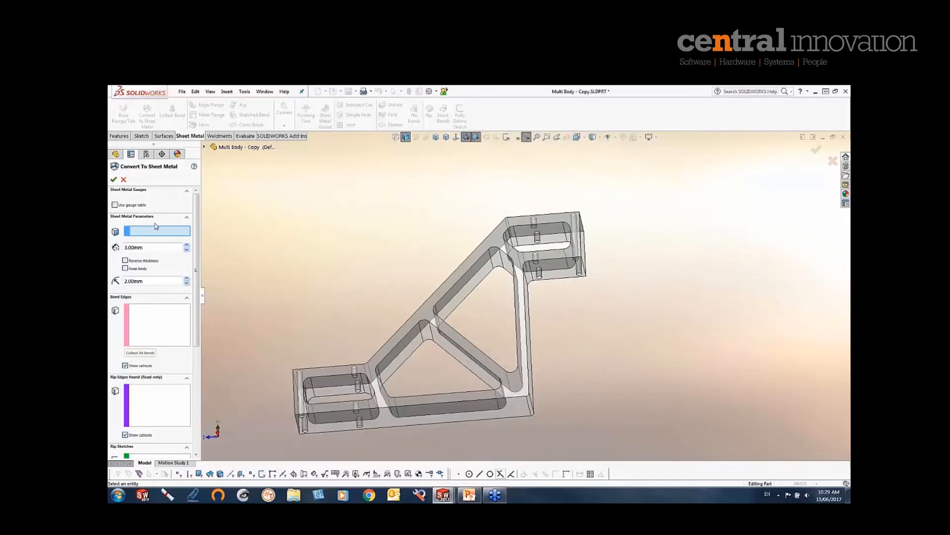
Use the bracket's underside as the fixed face and collect all pre-made bends for the conversion
{"action": "middle_click_drag", "start_coordinate": [339, 346], "coordinate": [393, 307]}
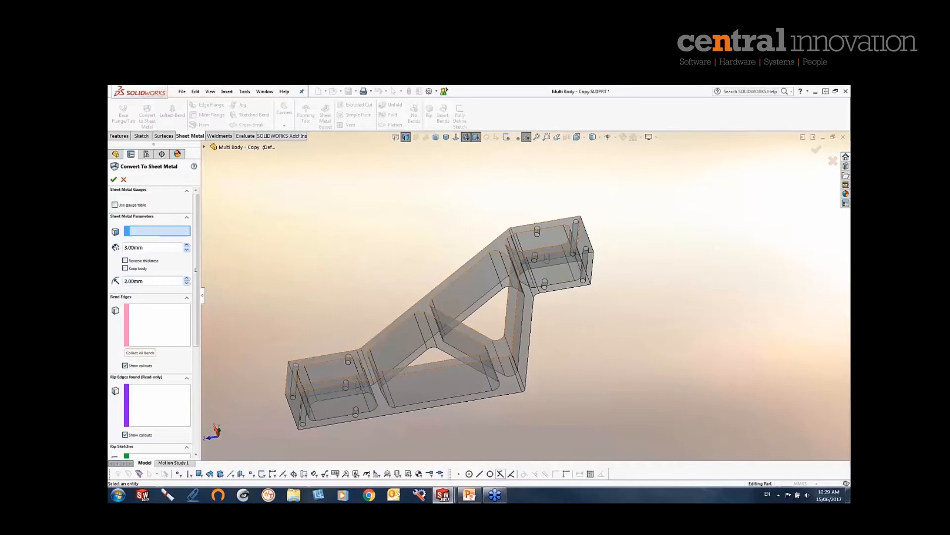
{"action": "left_click", "coordinate": [456, 391]}
{"action": "middle_click_drag", "start_coordinate": [521, 355], "coordinate": [515, 381]}
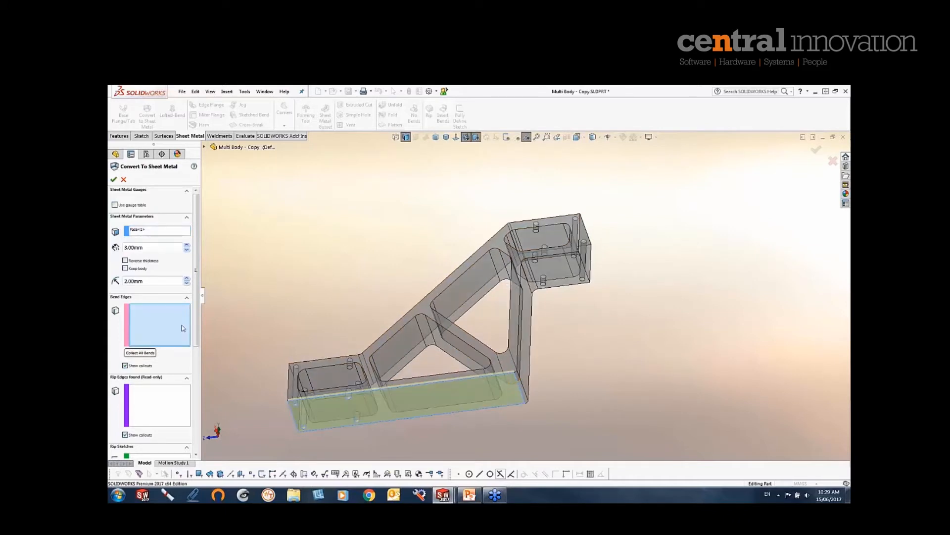
{"action": "middle_click_drag", "start_coordinate": [183, 328], "coordinate": [174, 382]}
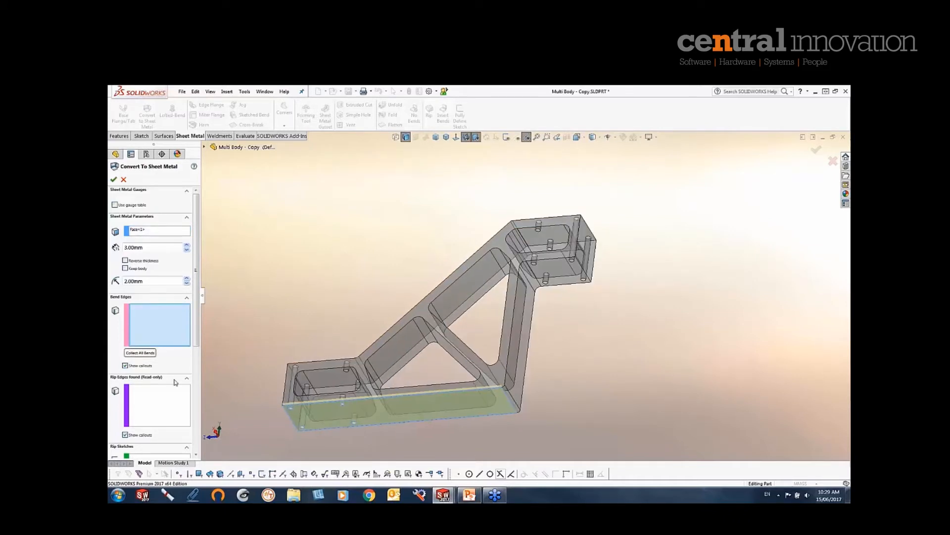
{"action": "left_click", "coordinate": [135, 354]}
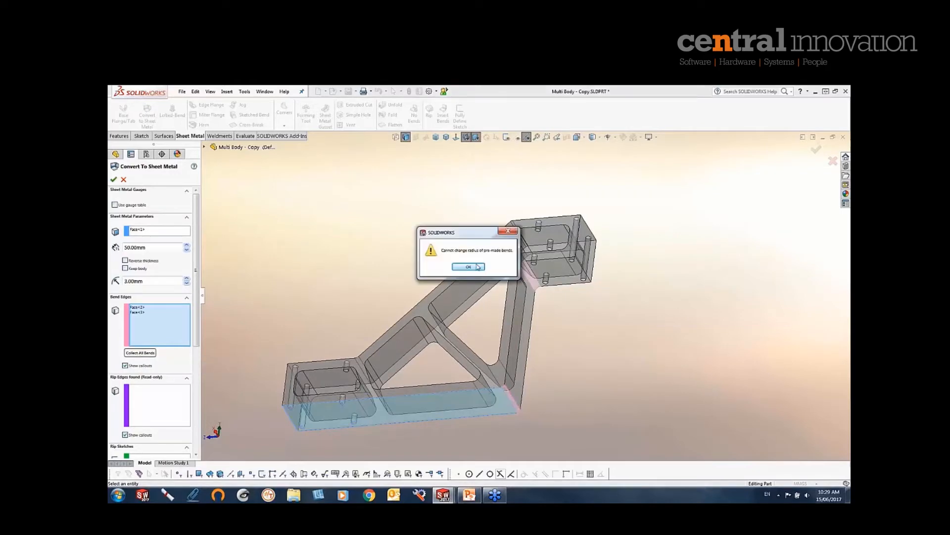
{"action": "left_click", "coordinate": [478, 268]}
{"action": "middle_click_drag", "start_coordinate": [523, 271], "coordinate": [483, 280]}
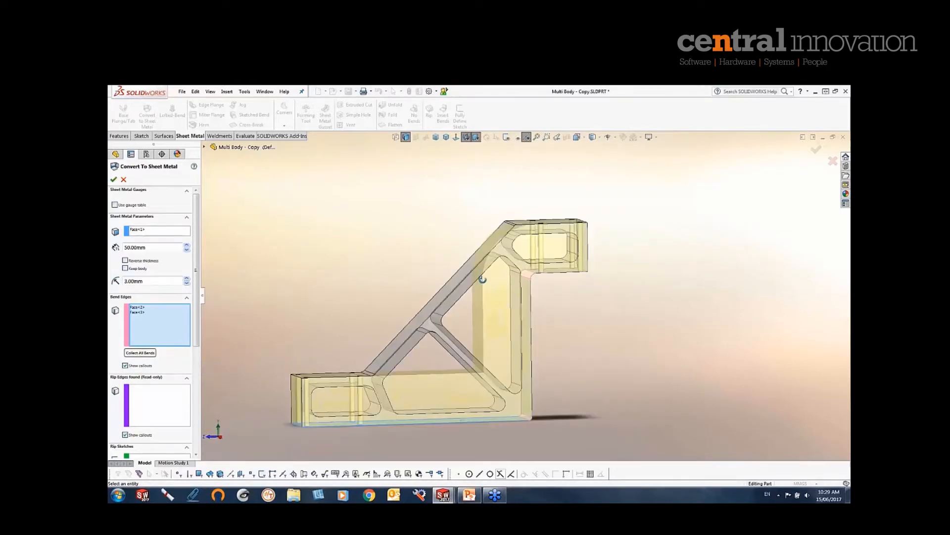
Set the sheet thickness back to 3 mm for the collected bends
{"action": "left_click_drag", "start_coordinate": [147, 246], "coordinate": [110, 247]}
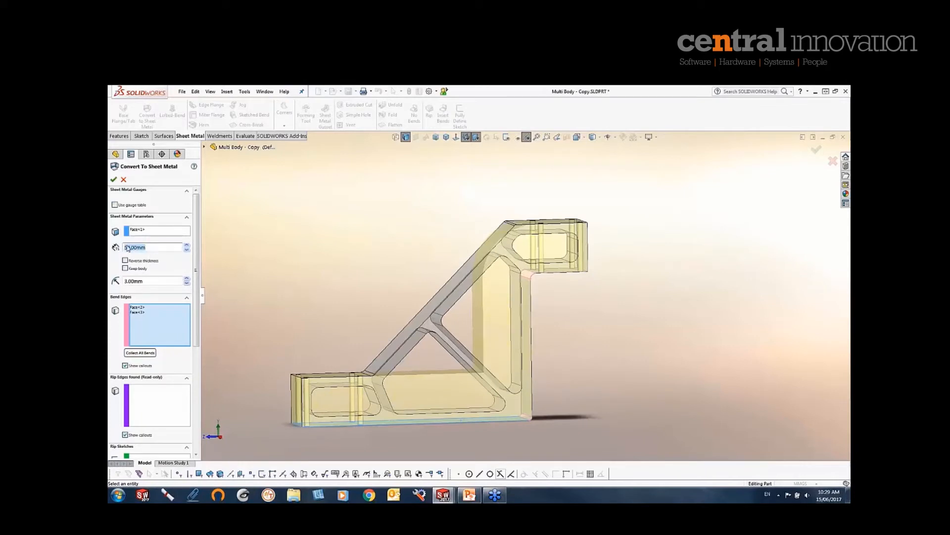
{"action": "type", "text": "3"}
{"action": "left_click", "coordinate": [287, 238]}
Check the sheet preview at the bracket's bends, reverse the thickness direction and complete the conversion
{"action": "middle_click_drag", "start_coordinate": [288, 238], "coordinate": [356, 260]}
{"action": "scroll", "coordinate": [529, 386], "scroll_direction": "down", "scroll_amount": 2}
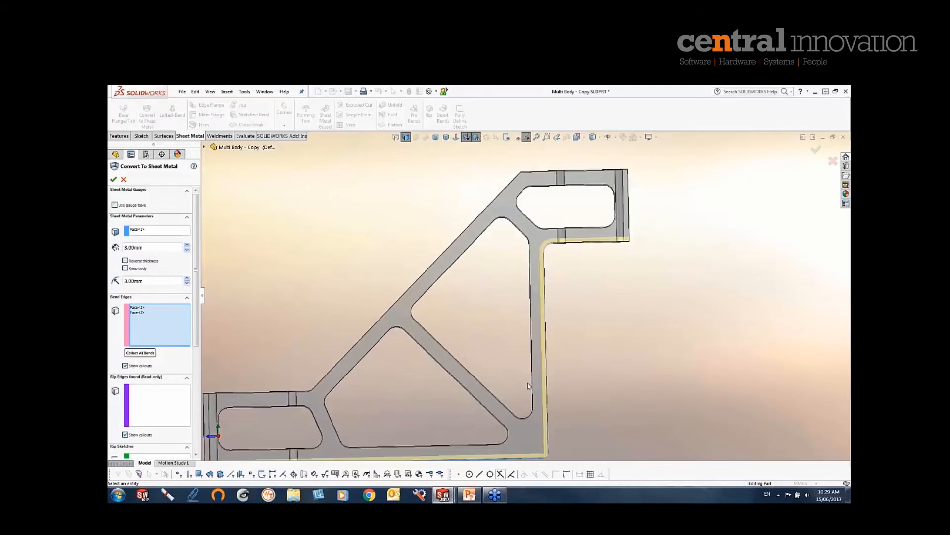
{"action": "scroll", "coordinate": [529, 388], "scroll_direction": "down", "scroll_amount": 3}
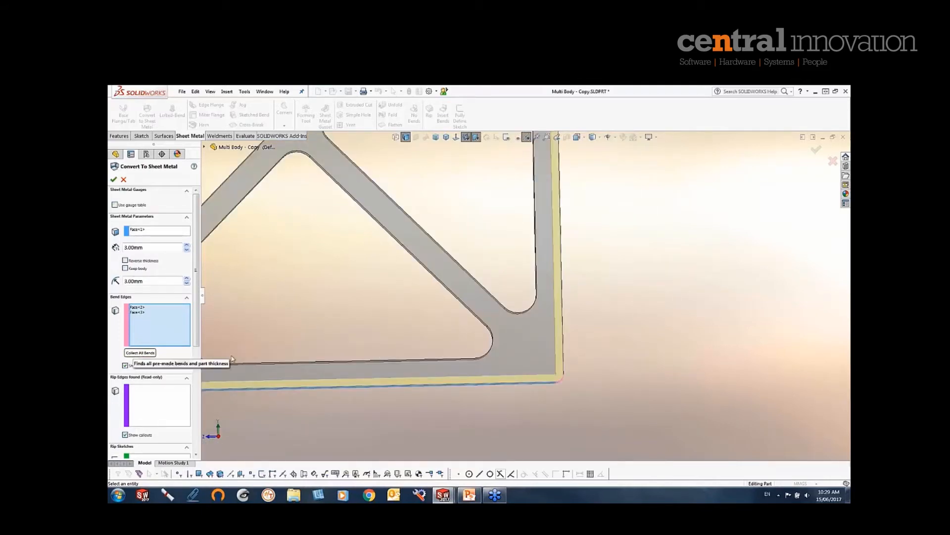
{"action": "scroll", "coordinate": [555, 379], "scroll_direction": "down", "scroll_amount": 2}
{"action": "scroll", "coordinate": [545, 365], "scroll_direction": "down", "scroll_amount": 3}
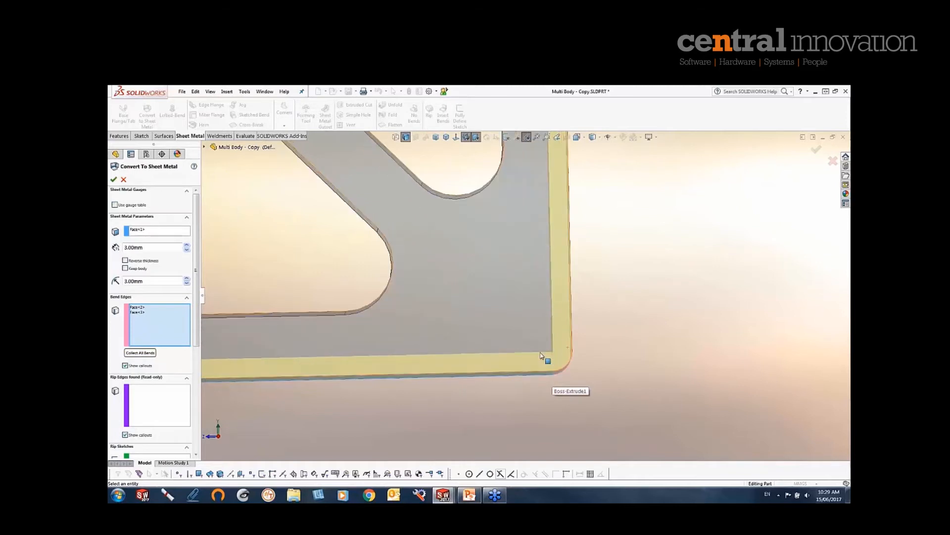
{"action": "scroll", "coordinate": [558, 292], "scroll_direction": "up", "scroll_amount": 6}
{"action": "scroll", "coordinate": [527, 186], "scroll_direction": "down", "scroll_amount": 5}
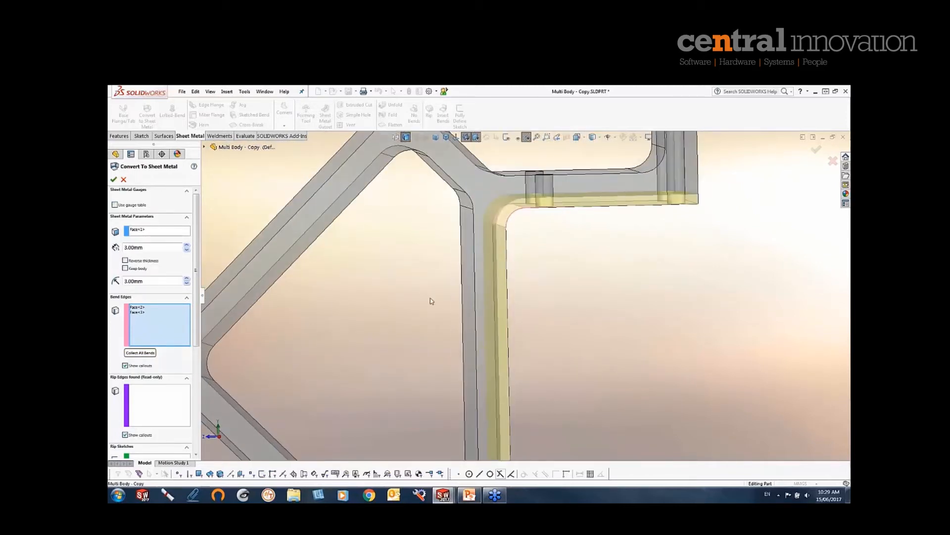
{"action": "scroll", "coordinate": [432, 300], "scroll_direction": "up", "scroll_amount": 4}
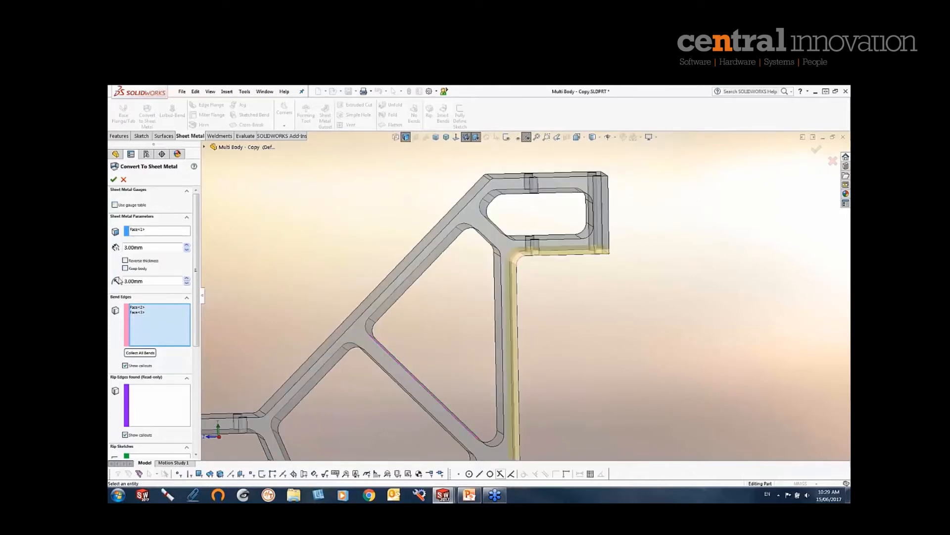
{"action": "left_click", "coordinate": [125, 261]}
{"action": "scroll", "coordinate": [543, 293], "scroll_direction": "up", "scroll_amount": 5}
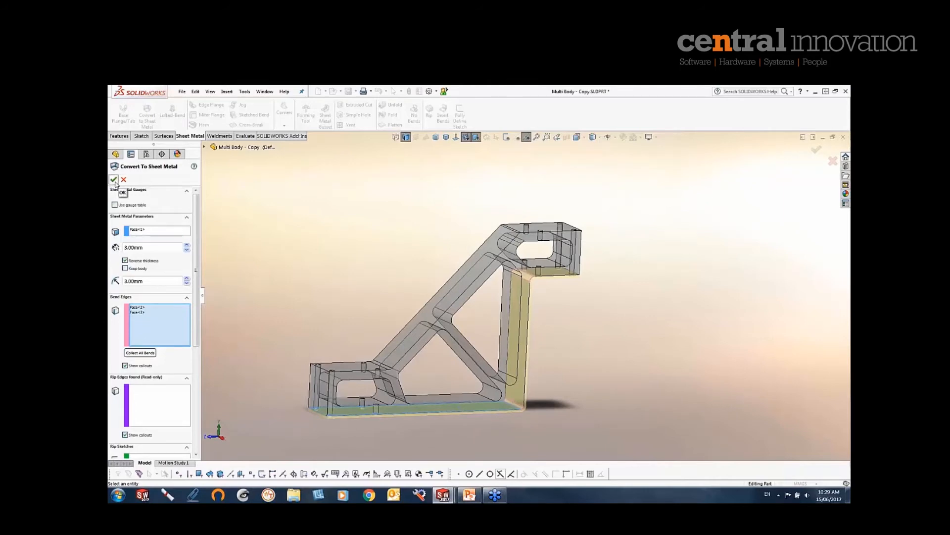
{"action": "left_click", "coordinate": [114, 180]}
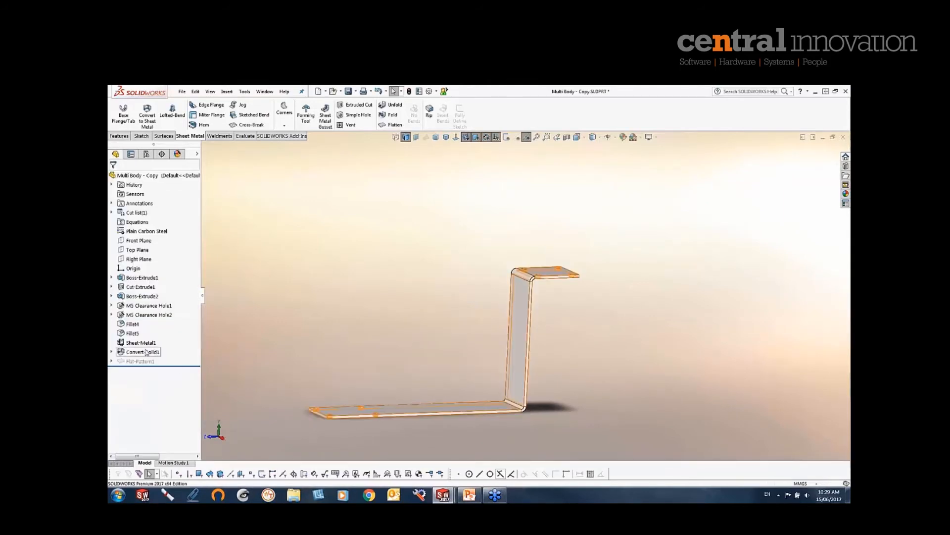
Edit the bracket's existing sheet metal conversion so that it keeps the original solid body
{"action": "right_click", "coordinate": [146, 353]}
{"action": "left_click", "coordinate": [150, 331]}
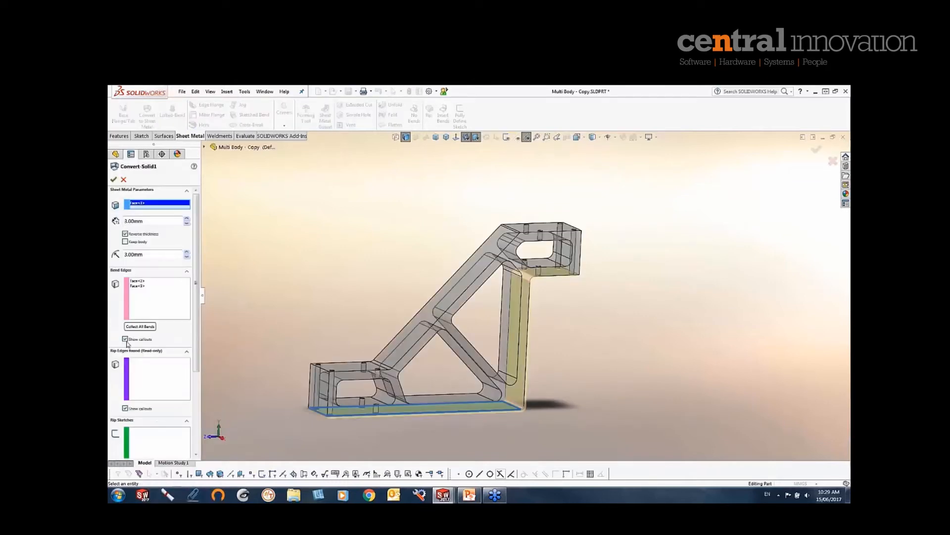
{"action": "left_click", "coordinate": [125, 242]}
{"action": "left_click", "coordinate": [113, 180]}
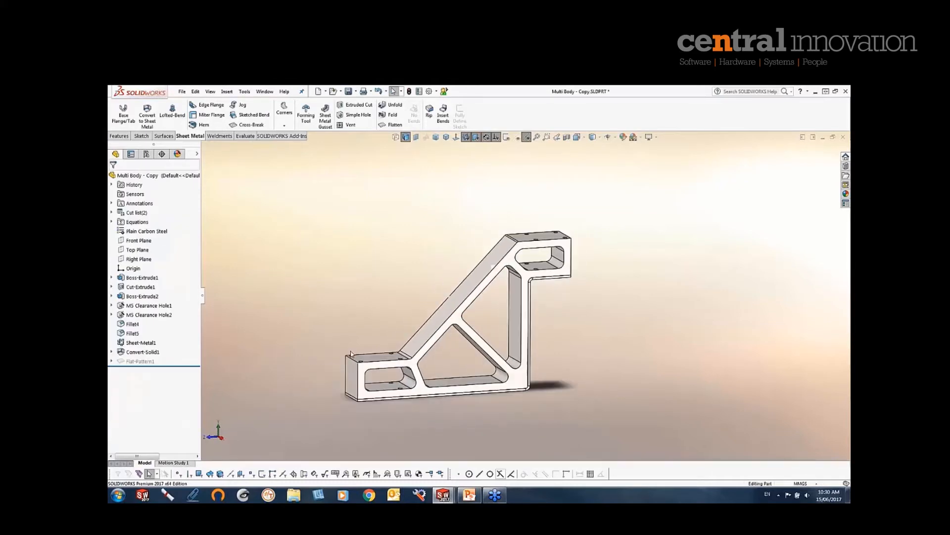
Offset the bracket's large side face inward by 1.5 mm as a surface, with the offset direction flipped
{"action": "mouse_move", "coordinate": [275, 274]}
{"action": "middle_mouse_down"}
{"action": "mouse_move", "coordinate": [317, 275]}
{"action": "mouse_move", "coordinate": [277, 275]}
{"action": "middle_mouse_up"}
{"action": "scroll", "coordinate": [446, 273], "scroll_direction": "up", "scroll_amount": 3}
{"action": "scroll", "coordinate": [442, 357], "scroll_direction": "up", "scroll_amount": 5}
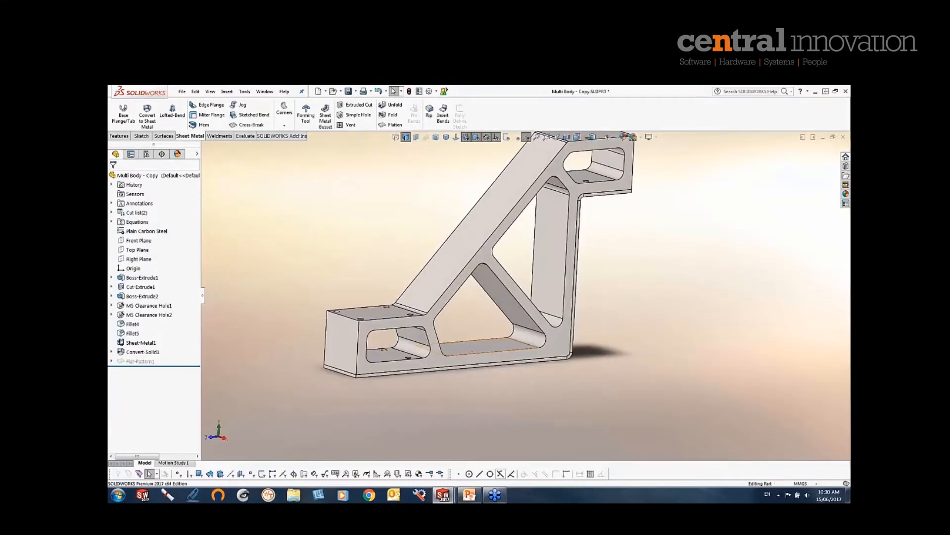
{"action": "scroll", "coordinate": [443, 357], "scroll_direction": "down", "scroll_amount": 3}
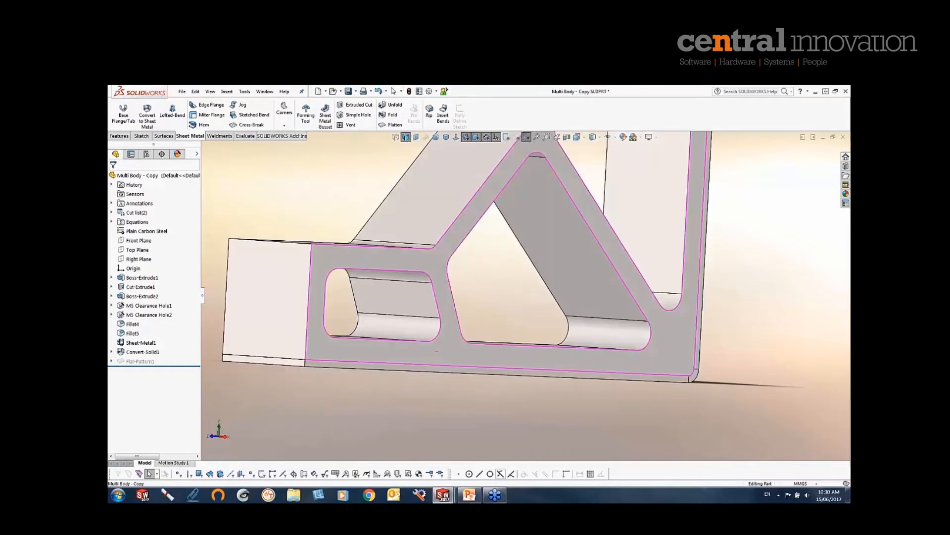
{"action": "left_click", "coordinate": [442, 357]}
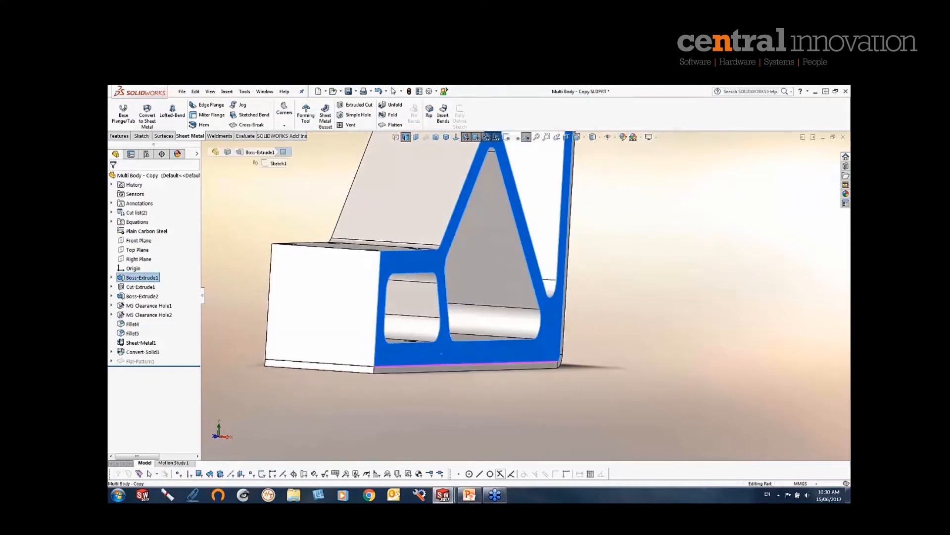
{"action": "scroll", "coordinate": [444, 354], "scroll_direction": "up", "scroll_amount": 5}
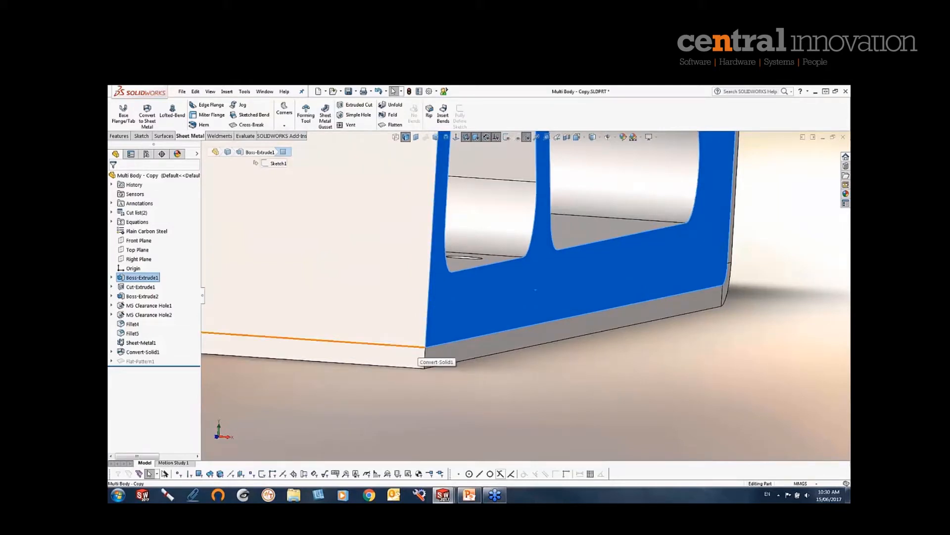
{"action": "scroll", "coordinate": [518, 295], "scroll_direction": "down", "scroll_amount": 8}
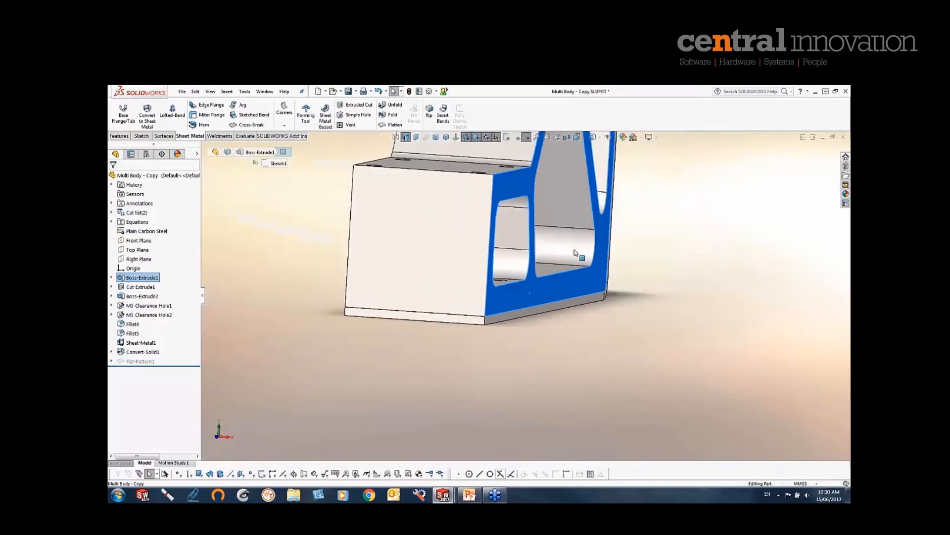
{"action": "middle_click_drag", "start_coordinate": [517, 295], "coordinate": [504, 260]}
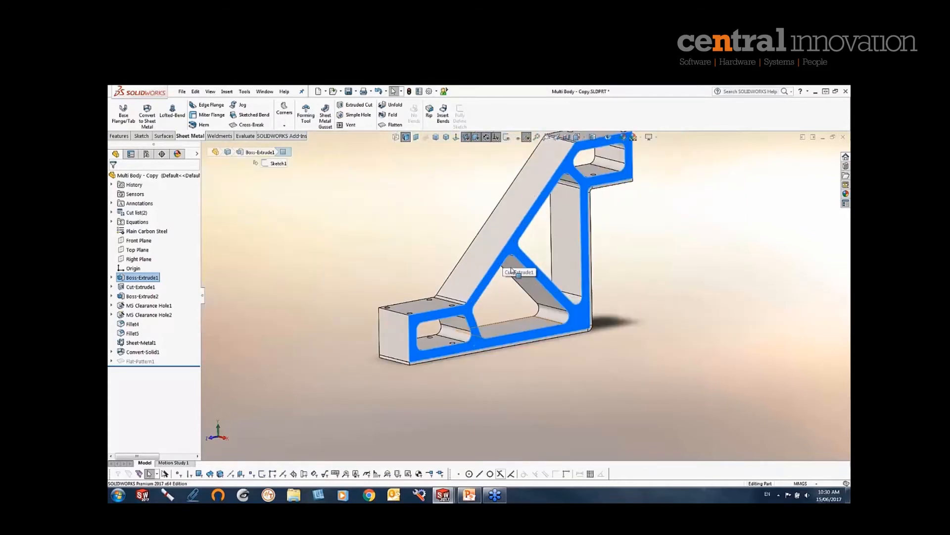
{"action": "scroll", "coordinate": [495, 366], "scroll_direction": "down", "scroll_amount": 4}
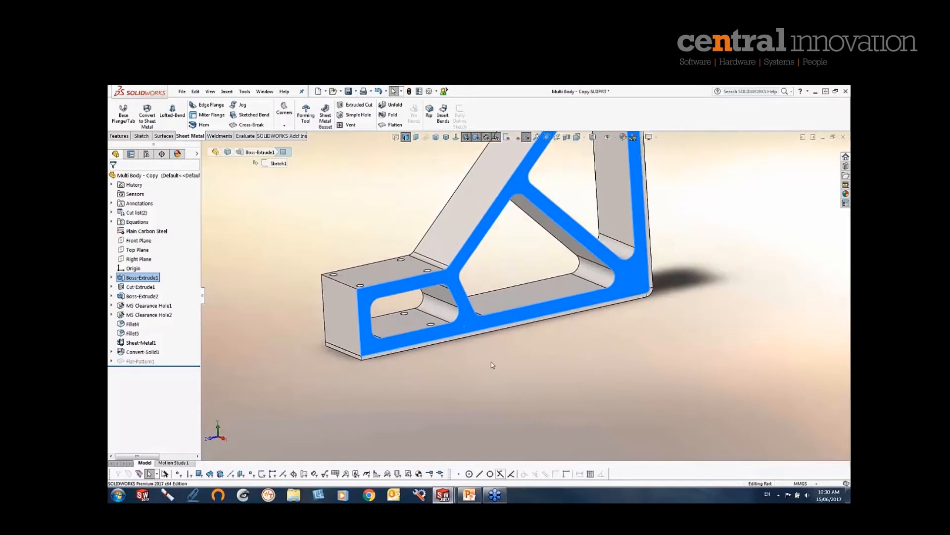
{"action": "middle_click_drag", "start_coordinate": [492, 364], "coordinate": [515, 364]}
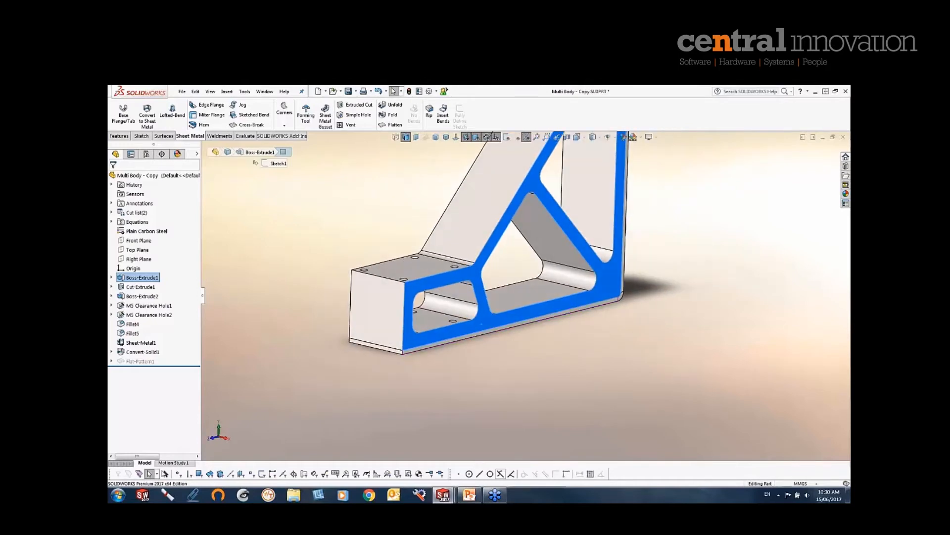
{"action": "left_click", "coordinate": [164, 136]}
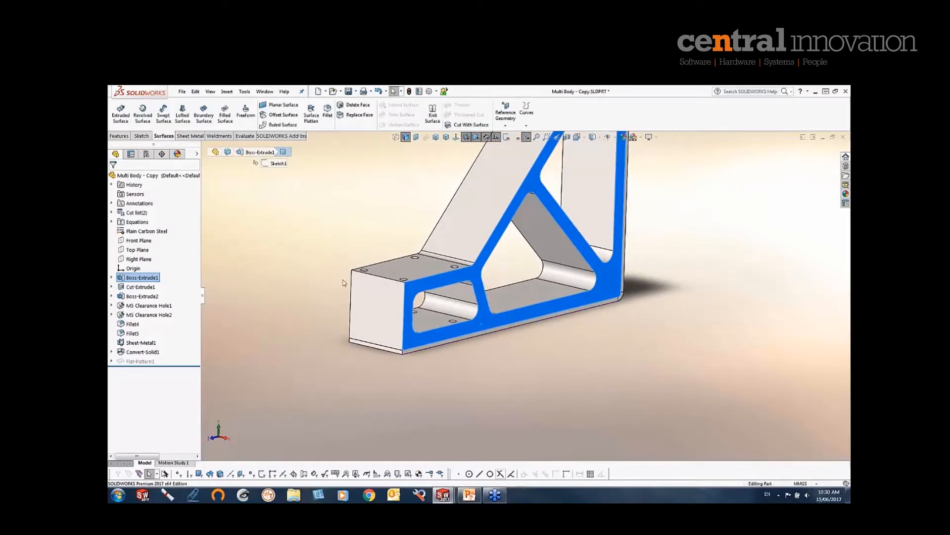
{"action": "scroll", "coordinate": [502, 293], "scroll_direction": "down", "scroll_amount": 4}
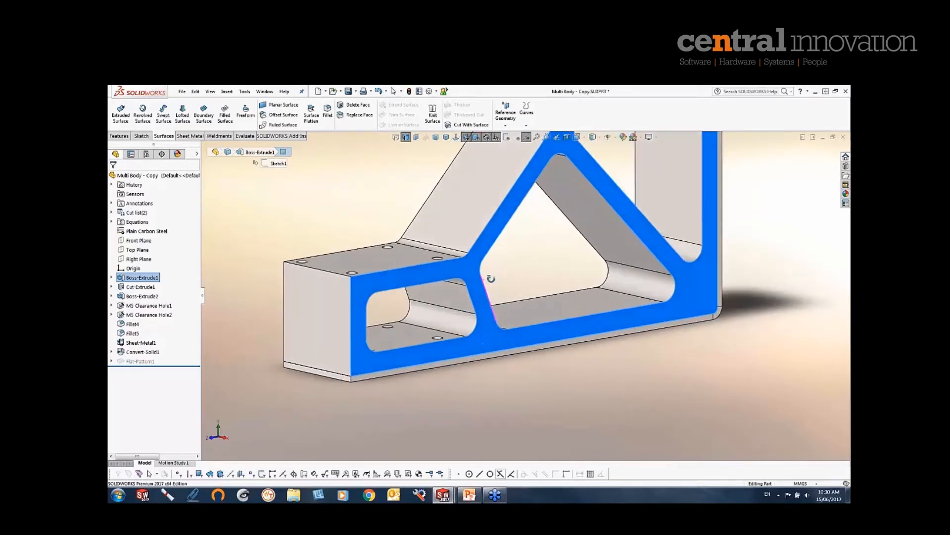
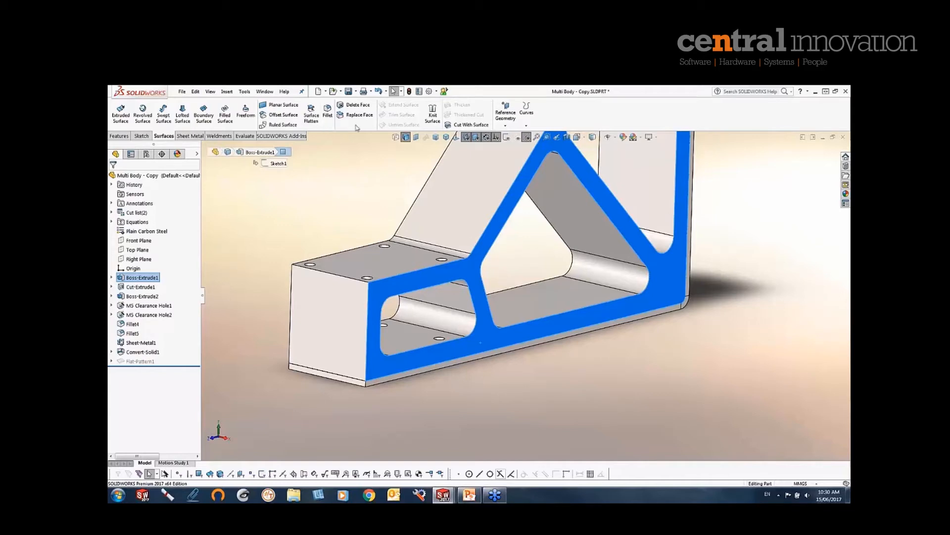
{"action": "left_click", "coordinate": [282, 116]}
{"action": "middle_click_drag", "start_coordinate": [345, 207], "coordinate": [426, 248]}
{"action": "left_click", "coordinate": [115, 223]}
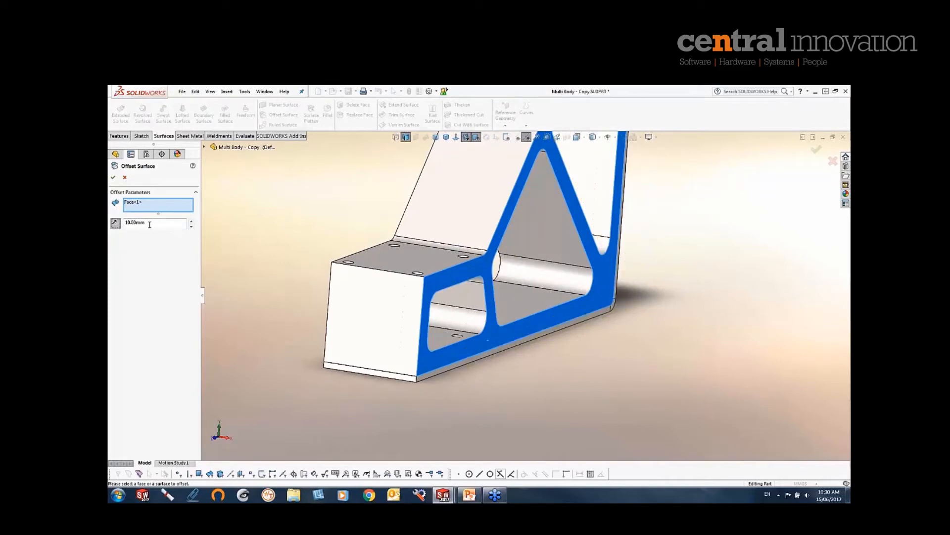
{"action": "type", "text": "1.5"}
{"action": "middle_click_drag", "start_coordinate": [354, 283], "coordinate": [285, 253]}
{"action": "left_click", "coordinate": [113, 177]}
Offset the bracket's opposite large side face inward by 1.5 mm as a second surface, flipping its direction
{"action": "left_click", "coordinate": [282, 249]}
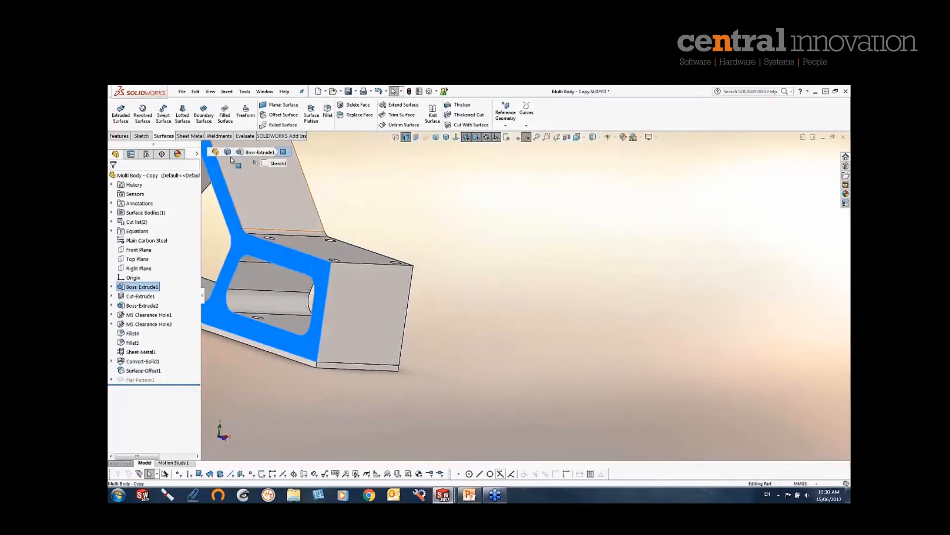
{"action": "left_click", "coordinate": [284, 115]}
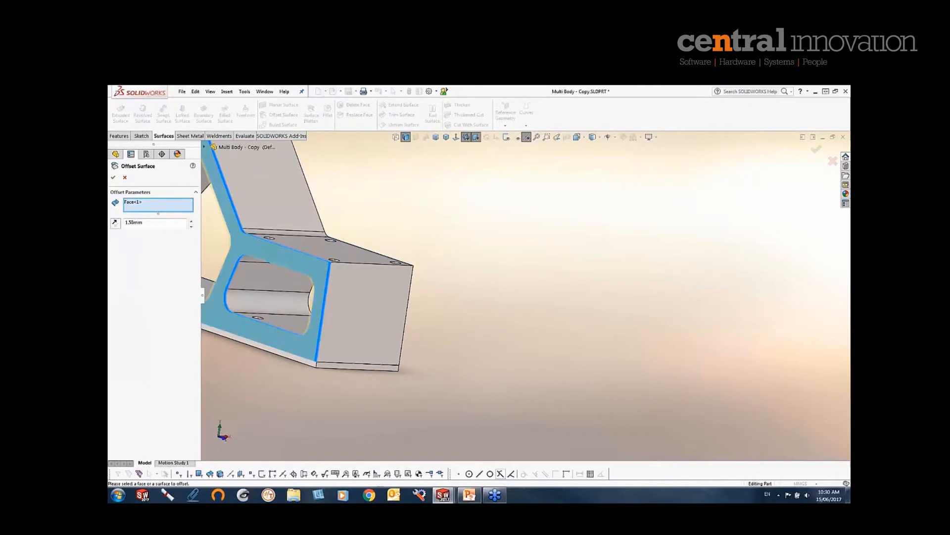
{"action": "scroll", "coordinate": [324, 282], "scroll_direction": "up", "scroll_amount": 2}
{"action": "scroll", "coordinate": [319, 274], "scroll_direction": "down", "scroll_amount": 4}
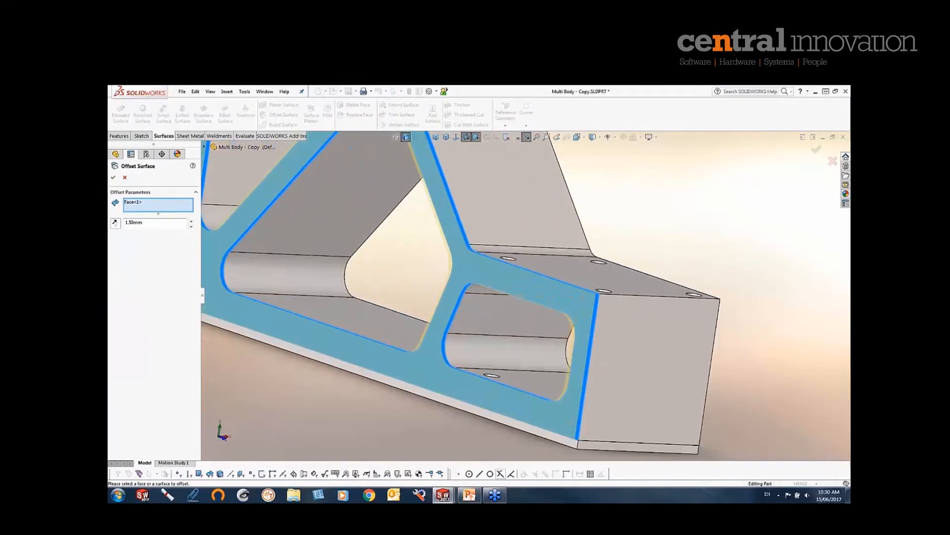
{"action": "left_click", "coordinate": [116, 223]}
{"action": "middle_click_drag", "start_coordinate": [397, 295], "coordinate": [341, 294]}
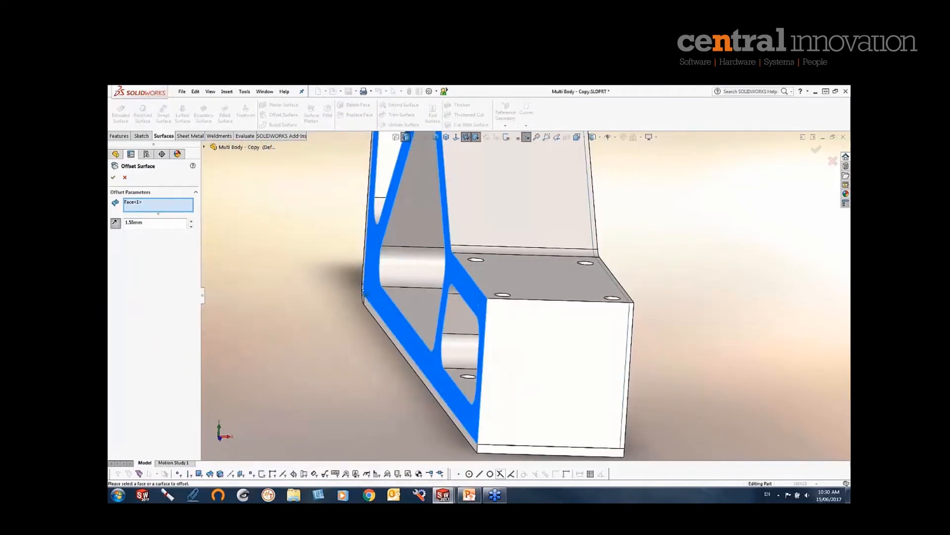
{"action": "left_click", "coordinate": [114, 180]}
Temporarily hide the original solid bracket to inspect the two offset side surfaces standing on the base sheet
{"action": "scroll", "coordinate": [413, 302], "scroll_direction": "up", "scroll_amount": 3}
{"action": "middle_click_drag", "start_coordinate": [413, 302], "coordinate": [355, 294]}
{"action": "scroll", "coordinate": [346, 291], "scroll_direction": "up", "scroll_amount": 3}
{"action": "scroll", "coordinate": [347, 291], "scroll_direction": "down", "scroll_amount": 4}
{"action": "scroll", "coordinate": [525, 258], "scroll_direction": "up", "scroll_amount": 3}
{"action": "scroll", "coordinate": [584, 213], "scroll_direction": "down", "scroll_amount": 2}
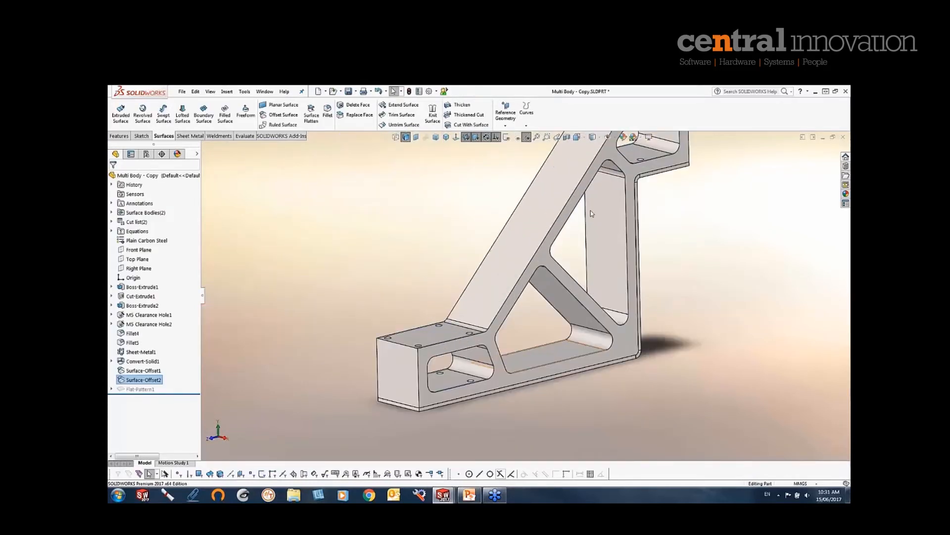
{"action": "scroll", "coordinate": [591, 209], "scroll_direction": "up", "scroll_amount": 3}
{"action": "scroll", "coordinate": [599, 222], "scroll_direction": "down", "scroll_amount": 2}
{"action": "middle_click_drag", "start_coordinate": [601, 226], "coordinate": [610, 230]}
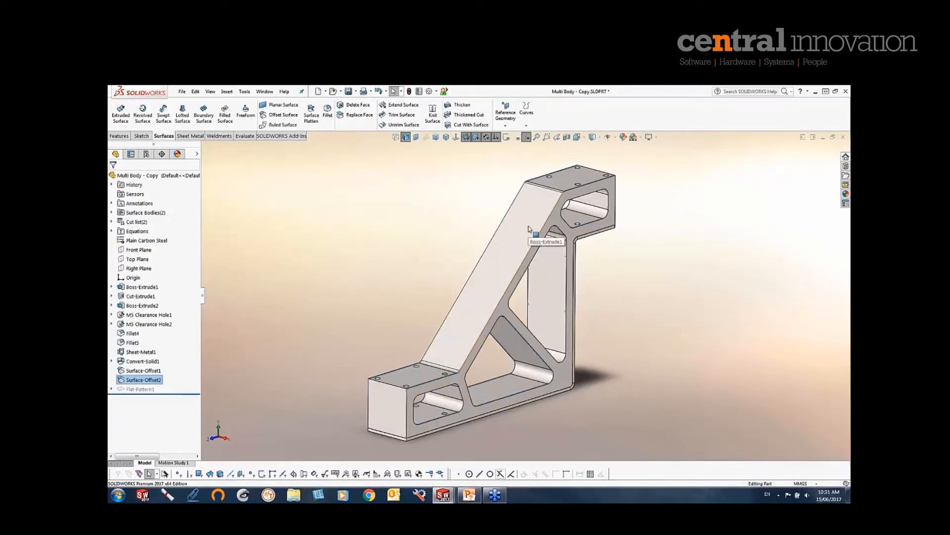
{"action": "left_click", "coordinate": [531, 227]}
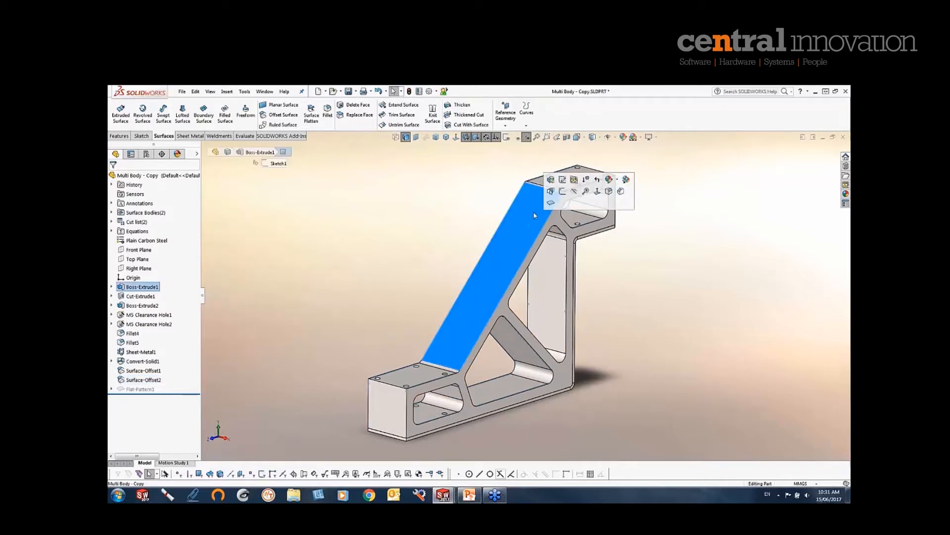
{"action": "left_click", "coordinate": [478, 238]}
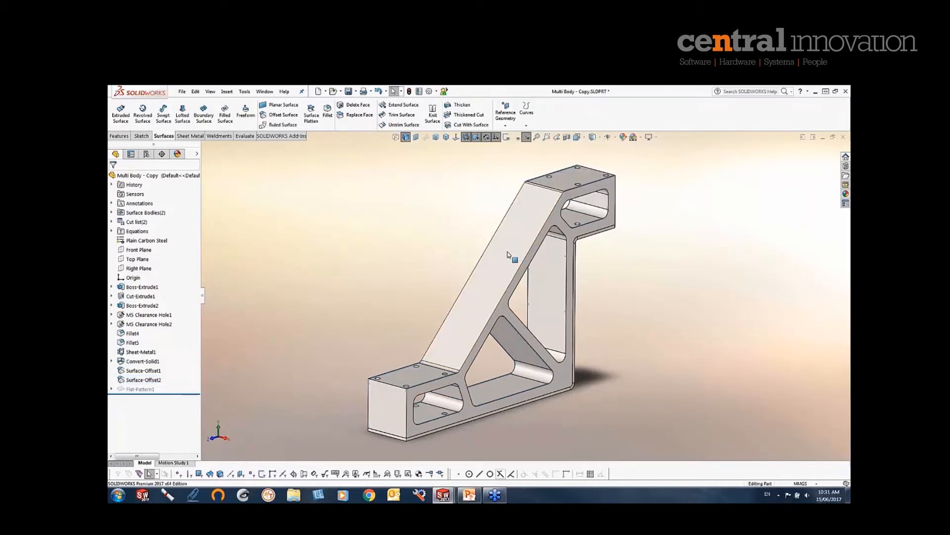
{"action": "key", "text": "Tab"}
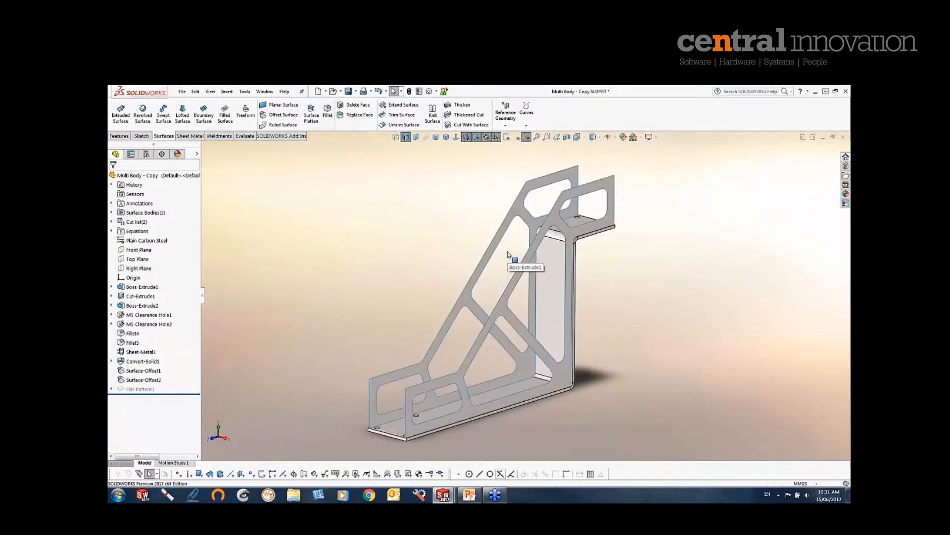
{"action": "middle_click_drag", "start_coordinate": [445, 255], "coordinate": [450, 343]}
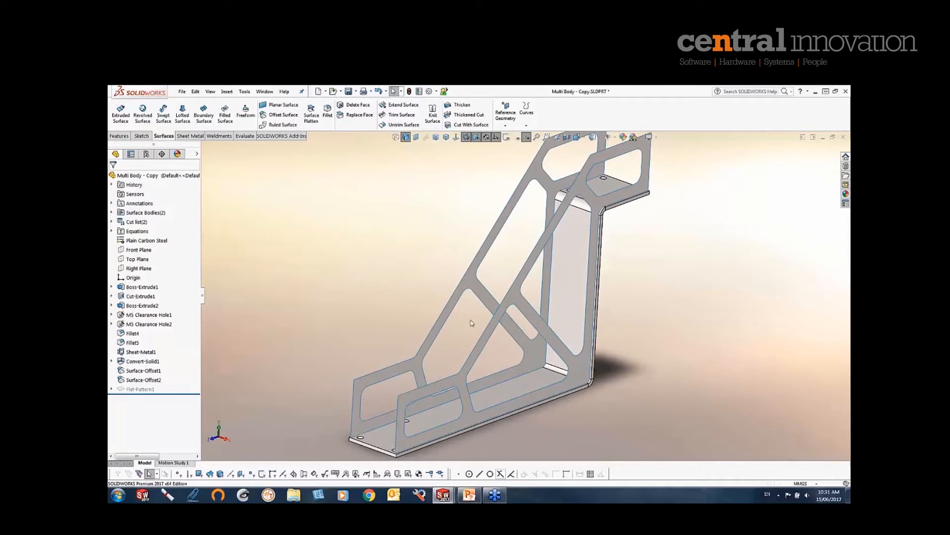
{"action": "key", "text": "shift+Tab"}
{"action": "middle_click_drag", "start_coordinate": [508, 348], "coordinate": [491, 357]}
{"action": "scroll", "coordinate": [494, 350], "scroll_direction": "up", "scroll_amount": 2}
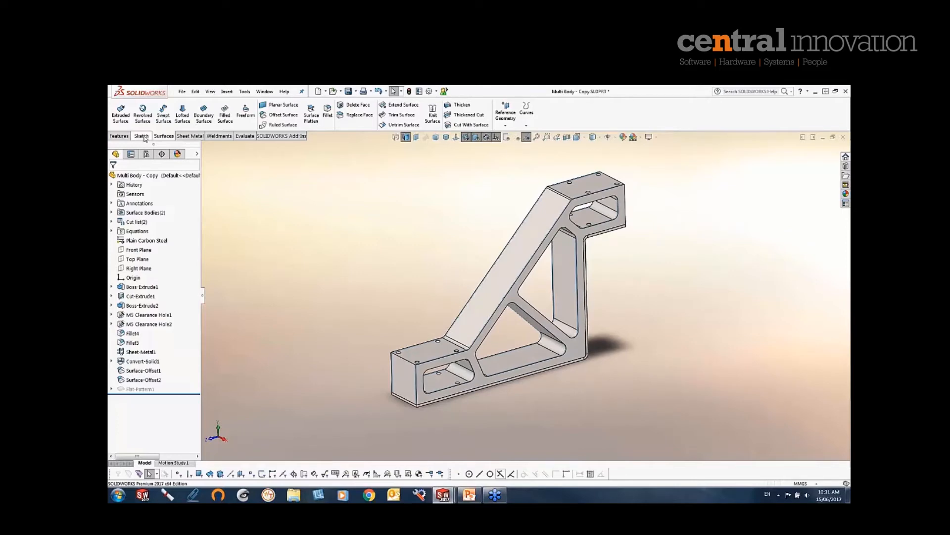
Start a new sheet metal conversion, using Select Other to pick the nearer offset side surface as the fixed face
{"action": "left_click", "coordinate": [190, 136]}
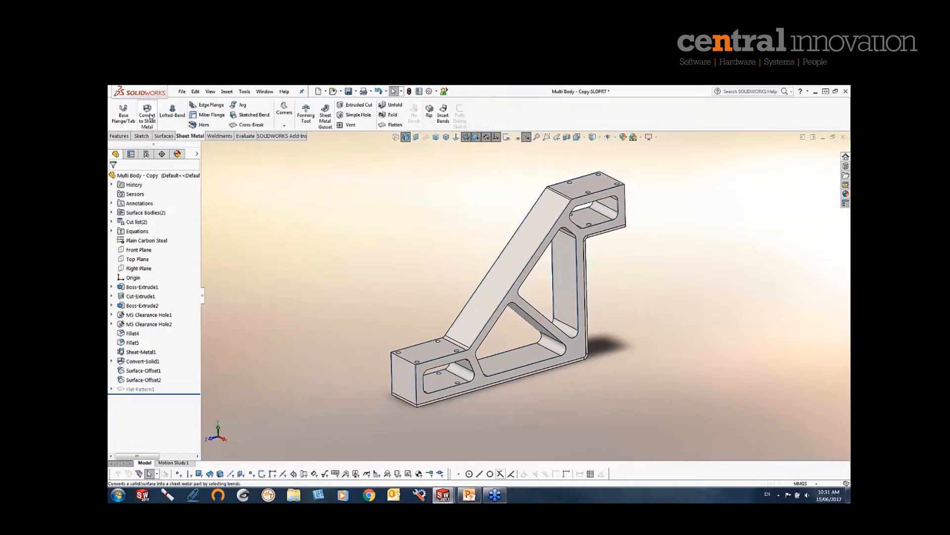
{"action": "left_click", "coordinate": [147, 113]}
{"action": "scroll", "coordinate": [431, 327], "scroll_direction": "down", "scroll_amount": 5}
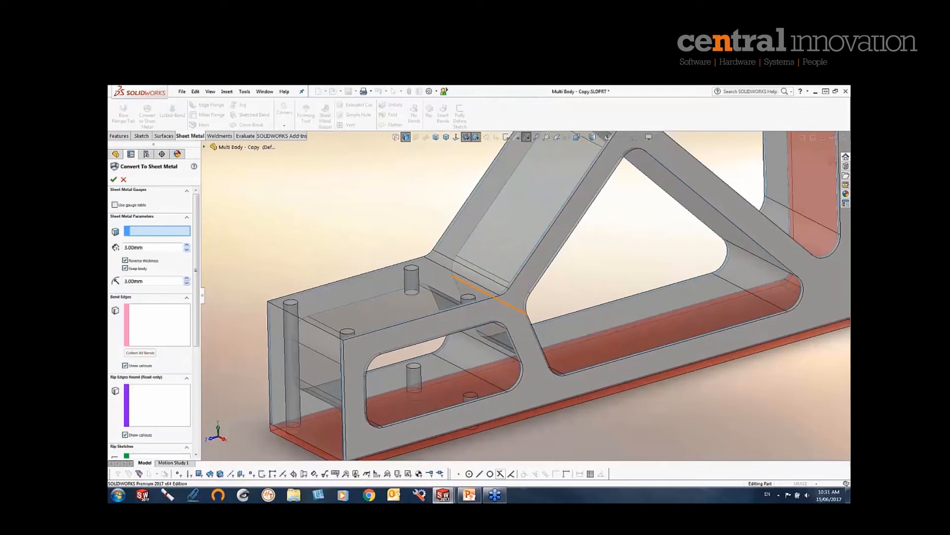
{"action": "right_click", "coordinate": [476, 314]}
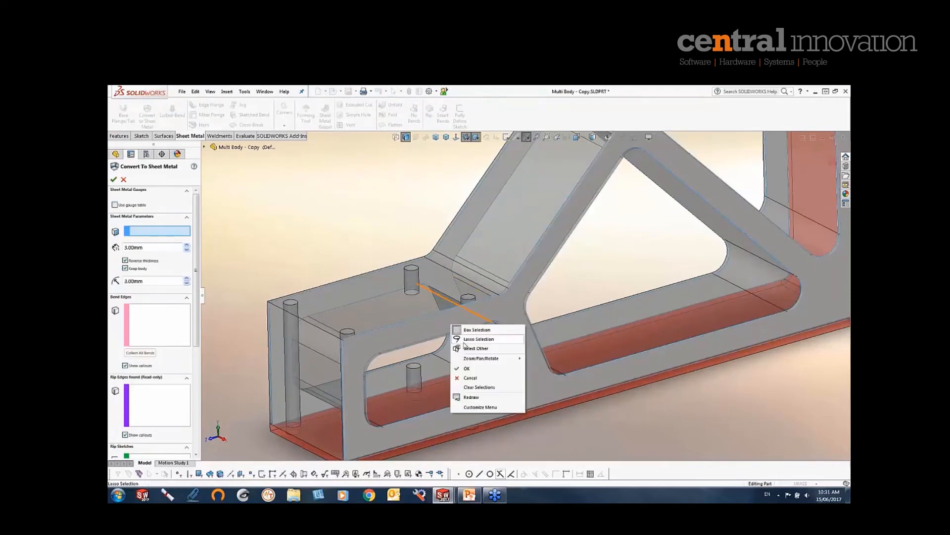
{"action": "left_click", "coordinate": [500, 337]}
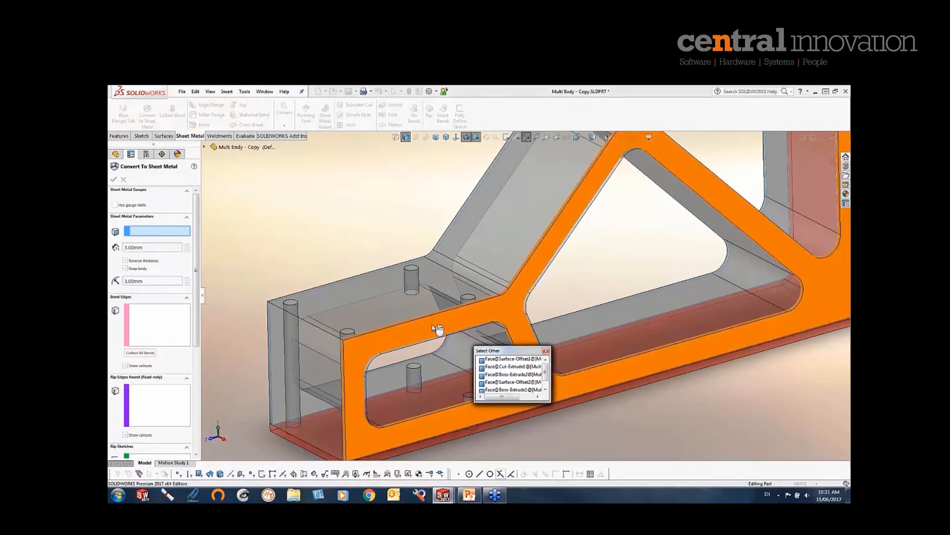
{"action": "left_click", "coordinate": [456, 331]}
Check the side plate's thickness preview against the bent base sheet and complete the conversion
{"action": "middle_click_drag", "start_coordinate": [456, 330], "coordinate": [514, 388]}
{"action": "scroll", "coordinate": [514, 389], "scroll_direction": "down", "scroll_amount": 5}
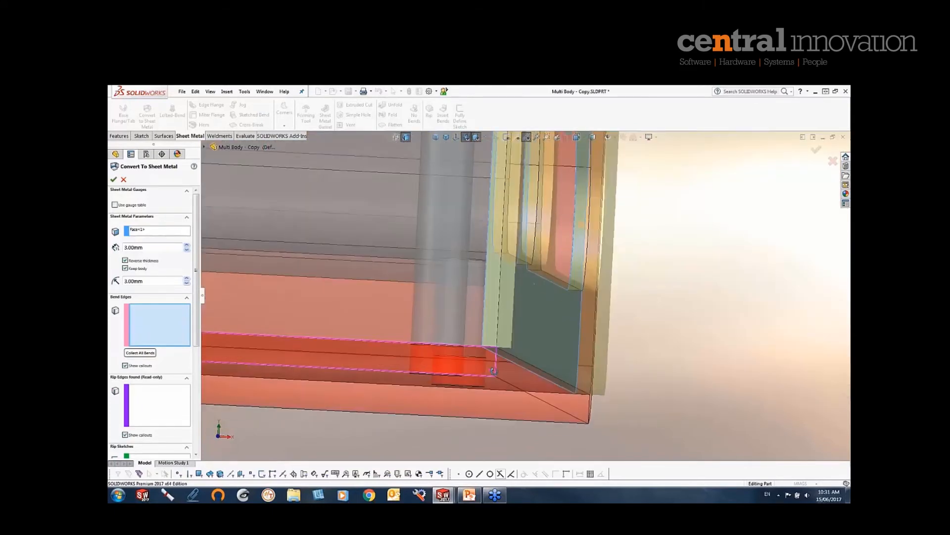
{"action": "scroll", "coordinate": [505, 347], "scroll_direction": "up", "scroll_amount": 5}
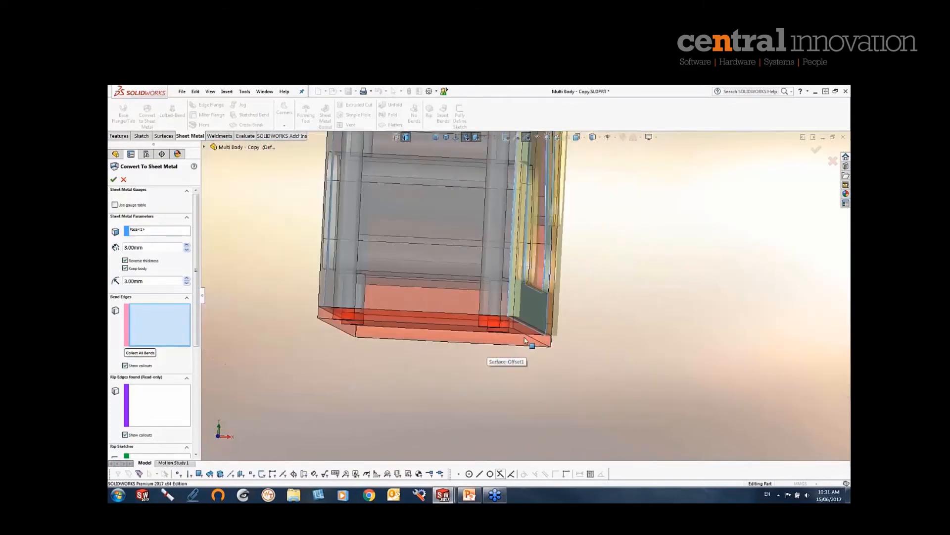
{"action": "middle_click_drag", "start_coordinate": [531, 344], "coordinate": [446, 343]}
{"action": "scroll", "coordinate": [509, 296], "scroll_direction": "up", "scroll_amount": 4}
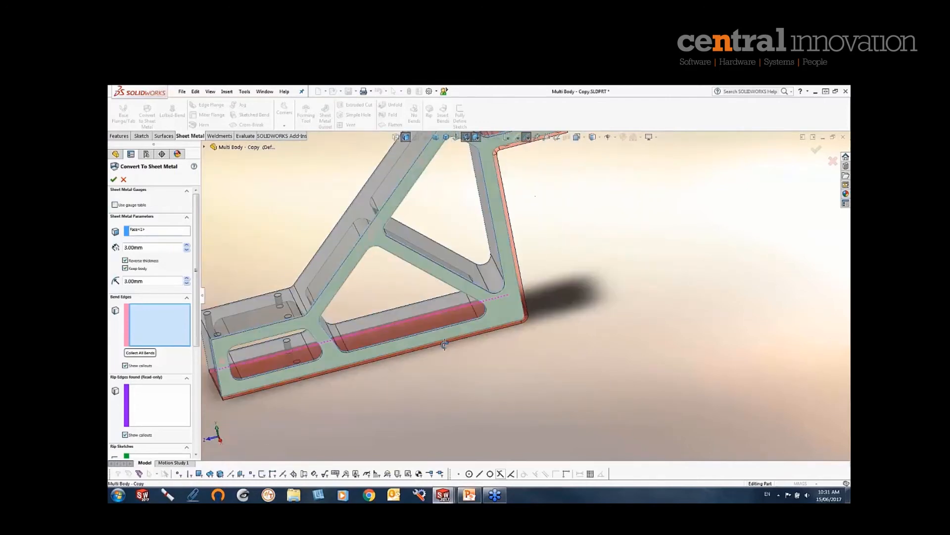
{"action": "scroll", "coordinate": [508, 297], "scroll_direction": "up", "scroll_amount": 4}
{"action": "scroll", "coordinate": [520, 203], "scroll_direction": "down", "scroll_amount": 5}
{"action": "middle_click_drag", "start_coordinate": [532, 252], "coordinate": [535, 338]}
{"action": "scroll", "coordinate": [539, 284], "scroll_direction": "down", "scroll_amount": 6}
{"action": "scroll", "coordinate": [515, 319], "scroll_direction": "up", "scroll_amount": 4}
{"action": "scroll", "coordinate": [480, 329], "scroll_direction": "up", "scroll_amount": 5}
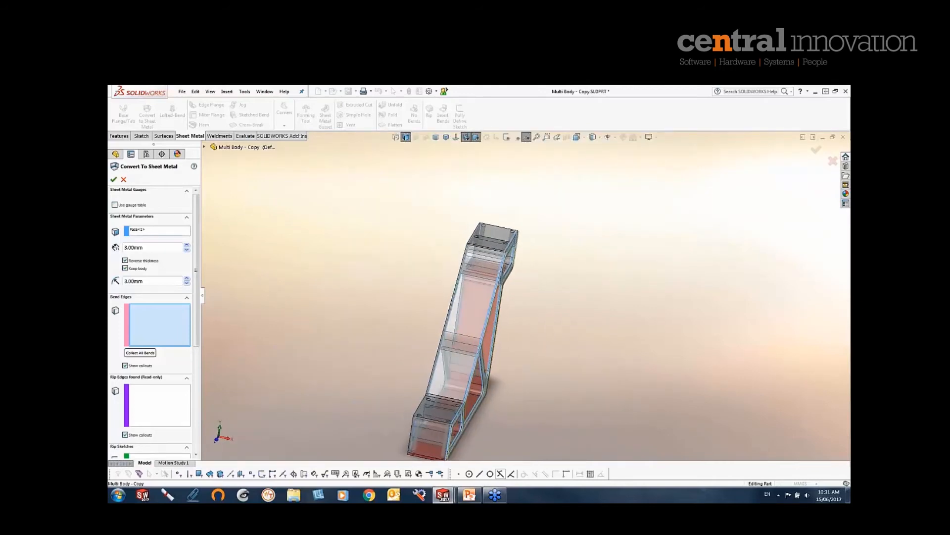
{"action": "left_click", "coordinate": [114, 181]}
Start another sheet metal conversion, replacing the selected solid face with the remaining offset side surface through Select Other
{"action": "middle_click_drag", "start_coordinate": [448, 416], "coordinate": [484, 403]}
{"action": "scroll", "coordinate": [486, 410], "scroll_direction": "down", "scroll_amount": 5}
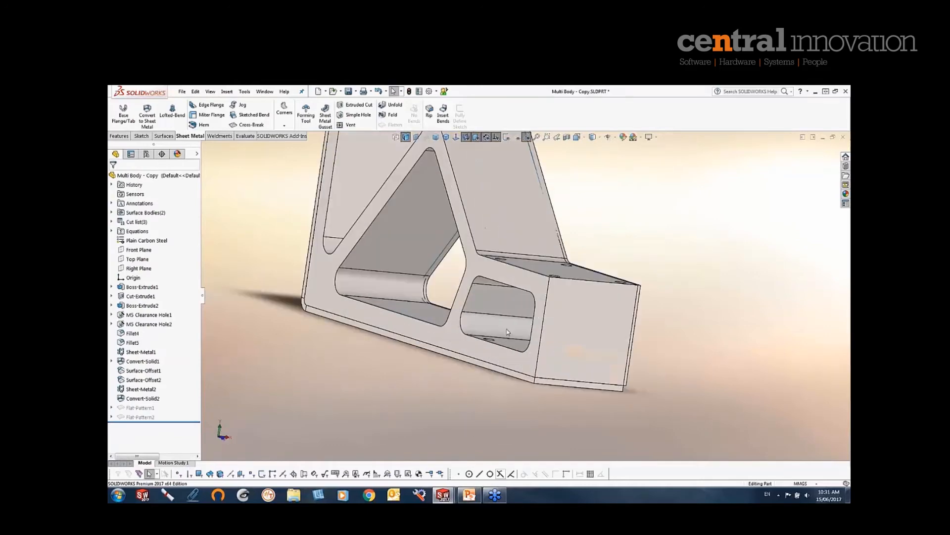
{"action": "scroll", "coordinate": [507, 332], "scroll_direction": "down", "scroll_amount": 3}
{"action": "right_click", "coordinate": [504, 294]}
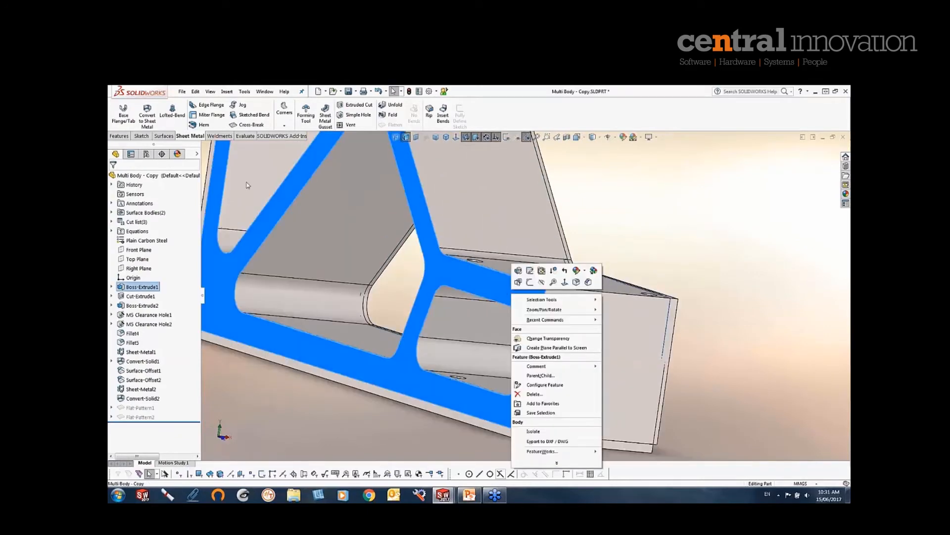
{"action": "left_click", "coordinate": [147, 119]}
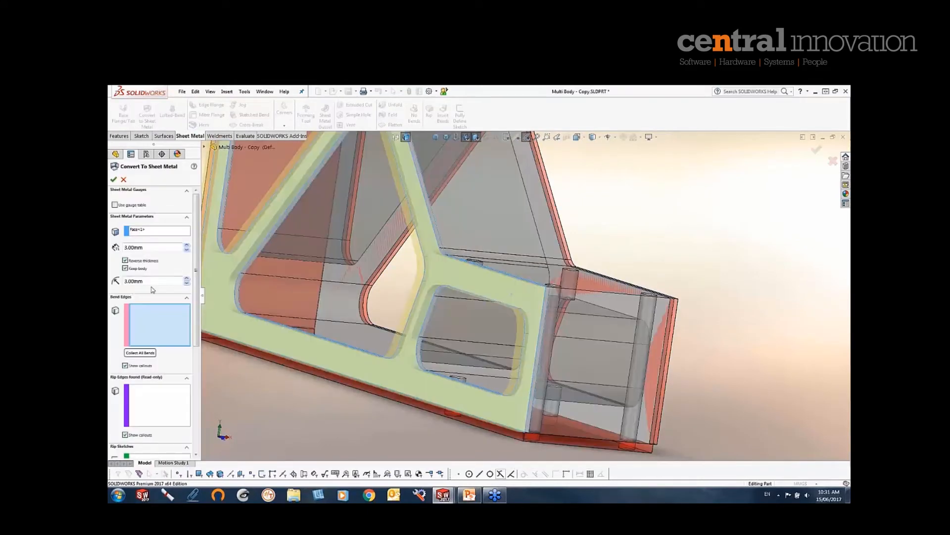
{"action": "left_click", "coordinate": [141, 230]}
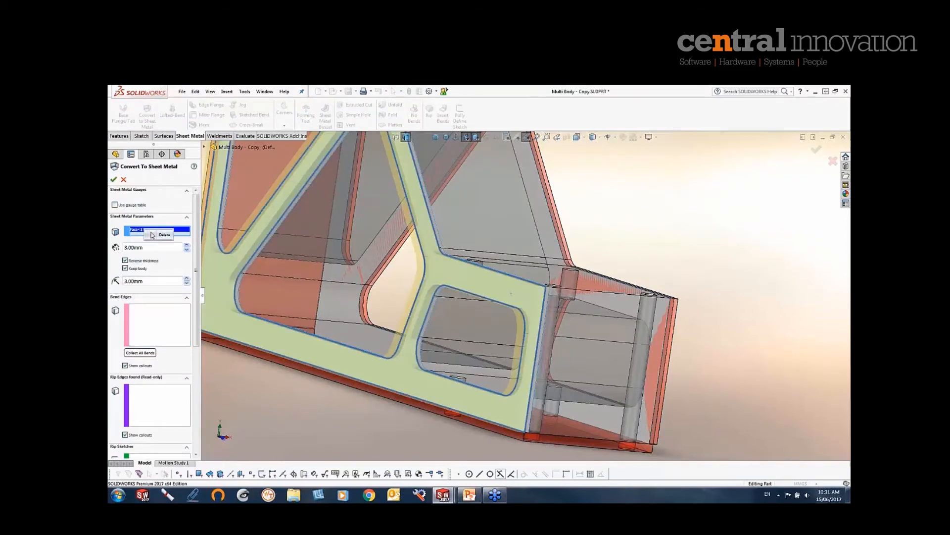
{"action": "key", "text": "Delete"}
{"action": "right_click", "coordinate": [450, 280]}
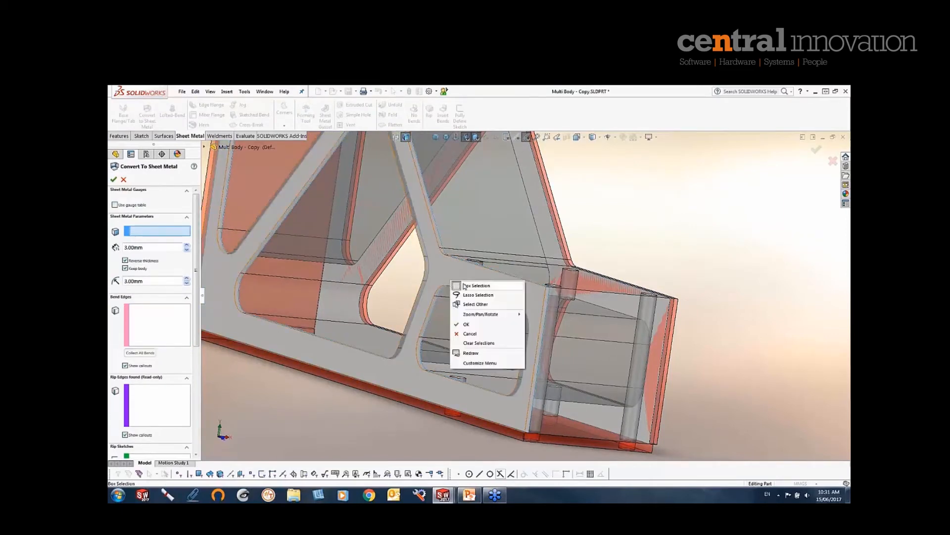
{"action": "left_click", "coordinate": [475, 303]}
{"action": "left_click", "coordinate": [495, 304]}
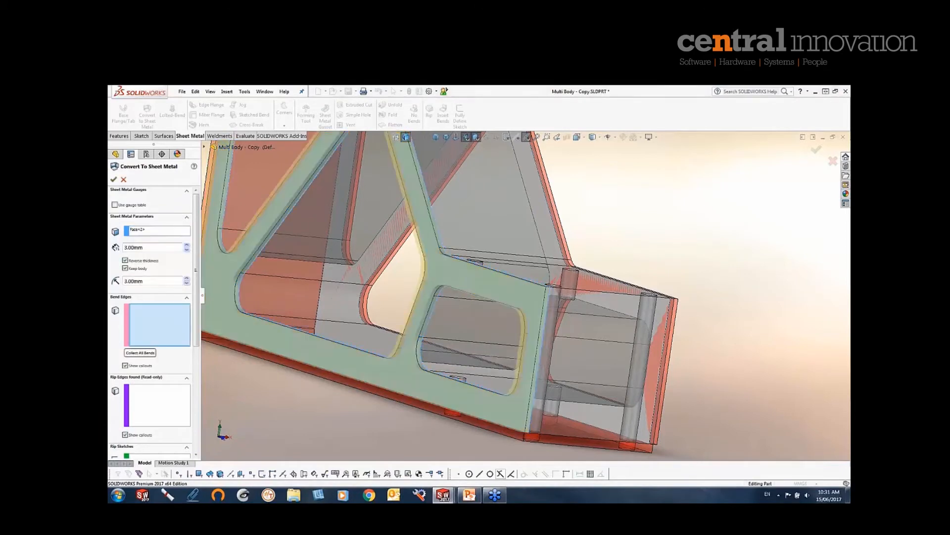
Check the second side plate's 3 mm thickness preview against the bent base sheet and complete the conversion
{"action": "middle_click_drag", "start_coordinate": [514, 349], "coordinate": [490, 323]}
{"action": "scroll", "coordinate": [398, 374], "scroll_direction": "down", "scroll_amount": 4}
{"action": "scroll", "coordinate": [402, 329], "scroll_direction": "down", "scroll_amount": 2}
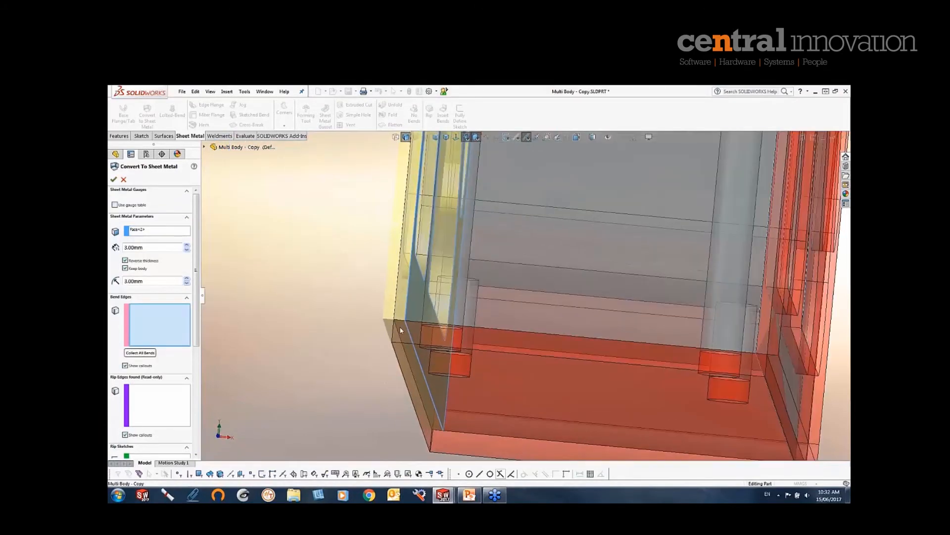
{"action": "scroll", "coordinate": [597, 379], "scroll_direction": "up", "scroll_amount": 5}
{"action": "middle_click_drag", "start_coordinate": [639, 326], "coordinate": [552, 342]}
{"action": "scroll", "coordinate": [552, 342], "scroll_direction": "up", "scroll_amount": 4}
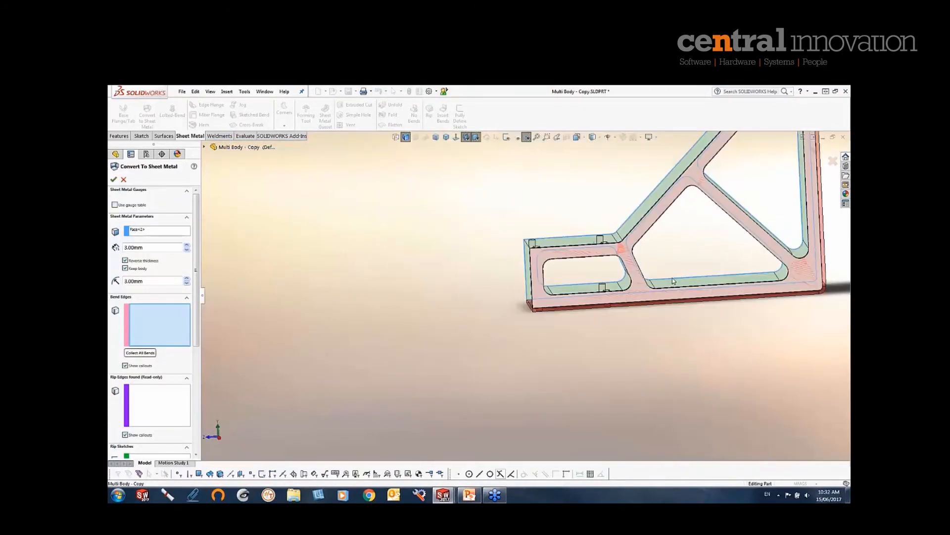
{"action": "middle_click_drag", "start_coordinate": [672, 277], "coordinate": [608, 300]}
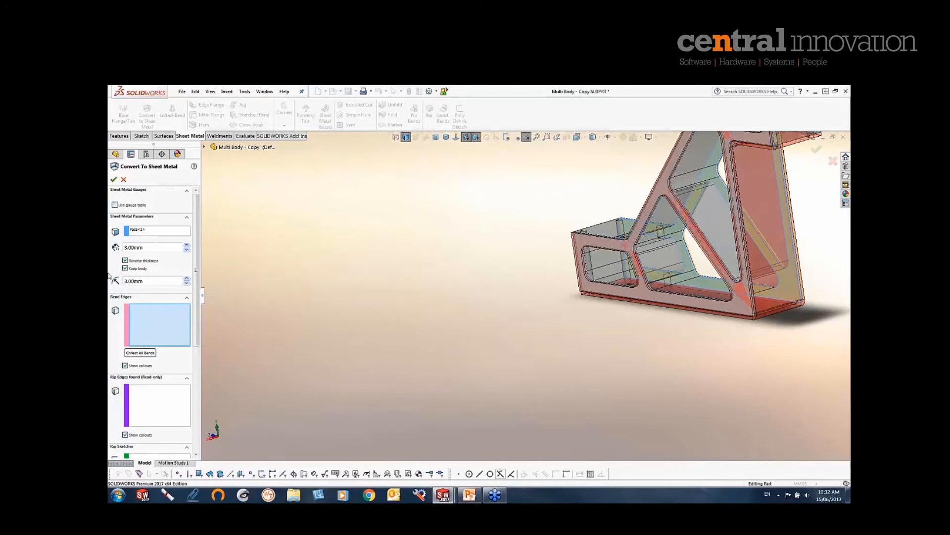
{"action": "left_click", "coordinate": [114, 181]}
{"action": "scroll", "coordinate": [713, 242], "scroll_direction": "up", "scroll_amount": 5}
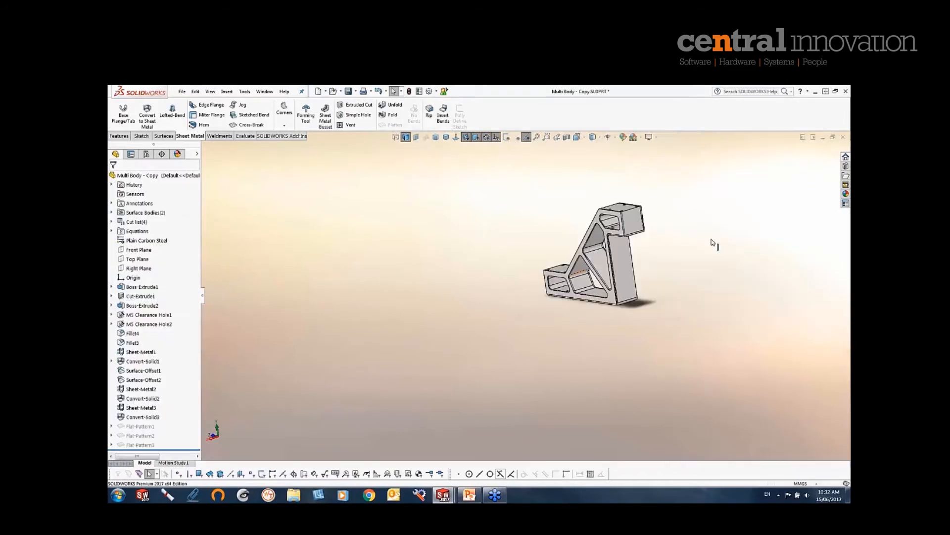
Hide the original solid bracket so that only the base sheet and two side plates are shown
{"action": "scroll", "coordinate": [713, 242], "scroll_direction": "down", "scroll_amount": 3}
{"action": "middle_click_drag", "start_coordinate": [482, 288], "coordinate": [491, 288]}
{"action": "scroll", "coordinate": [491, 288], "scroll_direction": "down", "scroll_amount": 3}
{"action": "scroll", "coordinate": [565, 218], "scroll_direction": "up", "scroll_amount": 4}
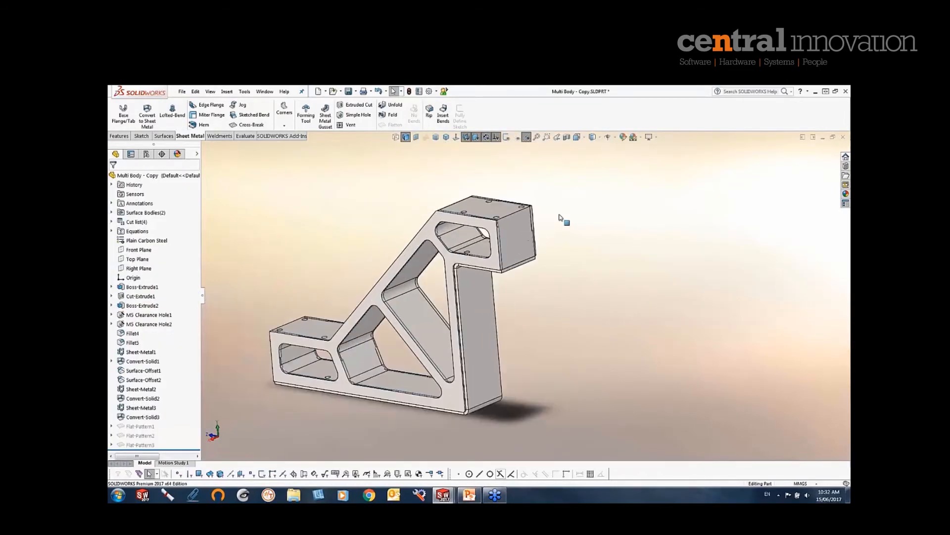
{"action": "scroll", "coordinate": [564, 218], "scroll_direction": "down", "scroll_amount": 4}
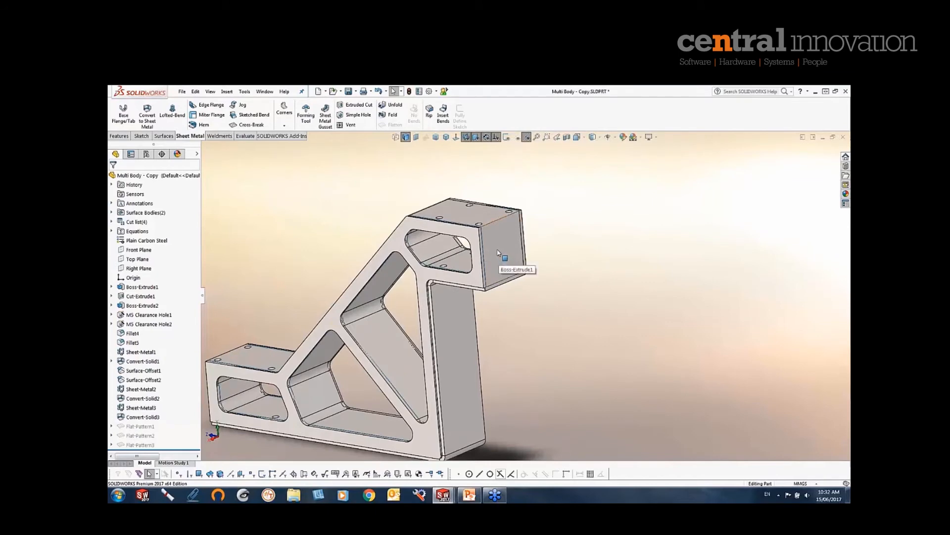
{"action": "key", "text": "Tab"}
{"action": "middle_click_drag", "start_coordinate": [498, 254], "coordinate": [518, 289]}
{"action": "scroll", "coordinate": [518, 293], "scroll_direction": "up", "scroll_amount": 5}
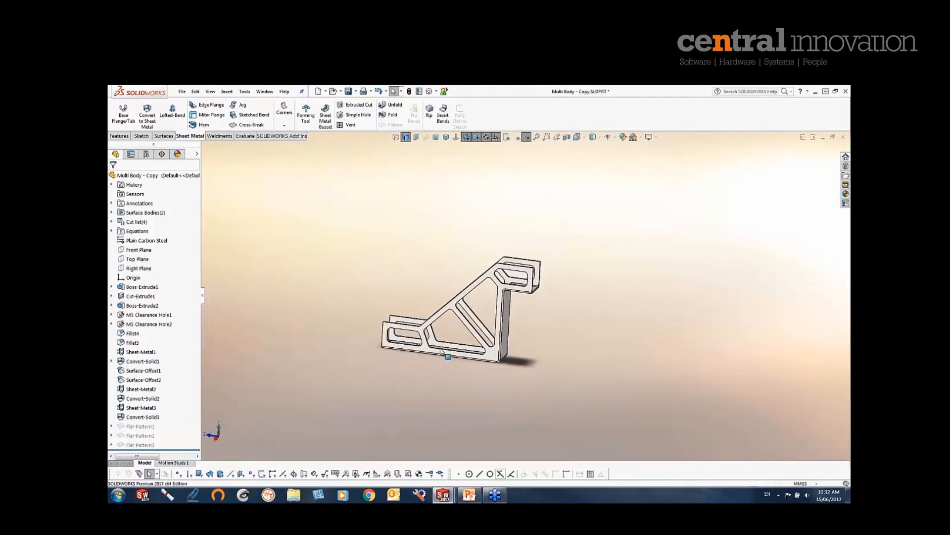
{"action": "scroll", "coordinate": [440, 342], "scroll_direction": "down", "scroll_amount": 2}
{"action": "middle_click_drag", "start_coordinate": [441, 342], "coordinate": [500, 341]}
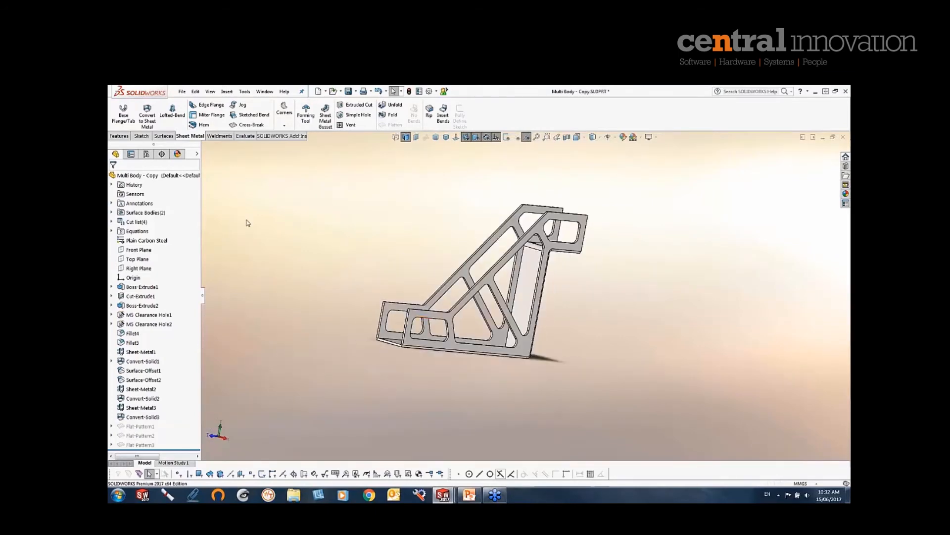
Expand the cut list and highlight each converted sheet metal body in turn
{"action": "left_click", "coordinate": [112, 221]}
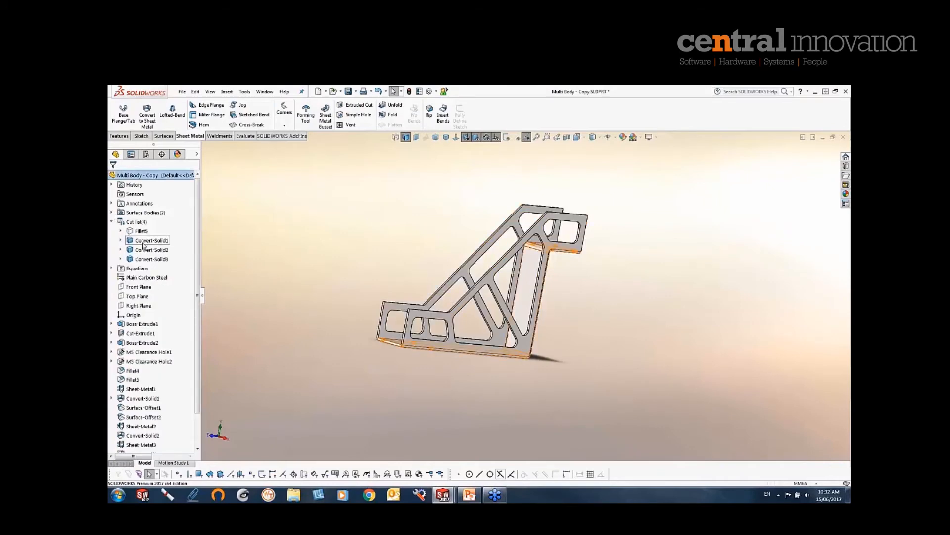
{"action": "left_click", "coordinate": [143, 241]}
{"action": "left_click", "coordinate": [148, 250]}
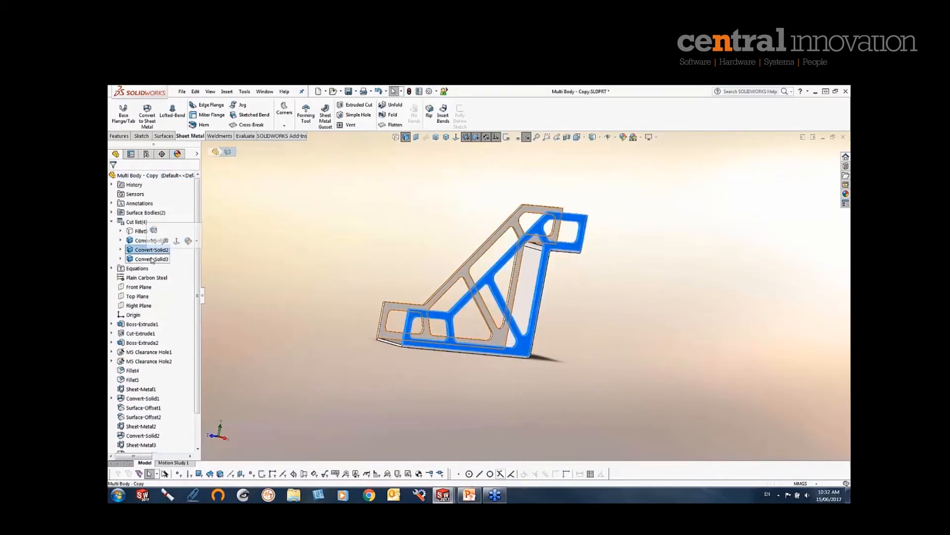
{"action": "left_click", "coordinate": [150, 259]}
{"action": "middle_click_drag", "start_coordinate": [308, 269], "coordinate": [300, 285]}
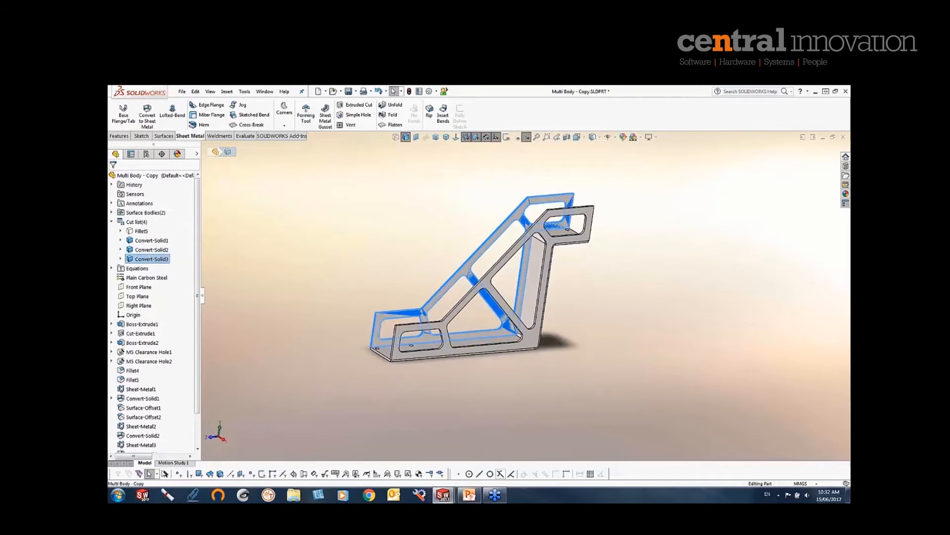
Update the cut list to group identical bodies, and highlight the item containing both side plates
{"action": "right_click", "coordinate": [134, 223]}
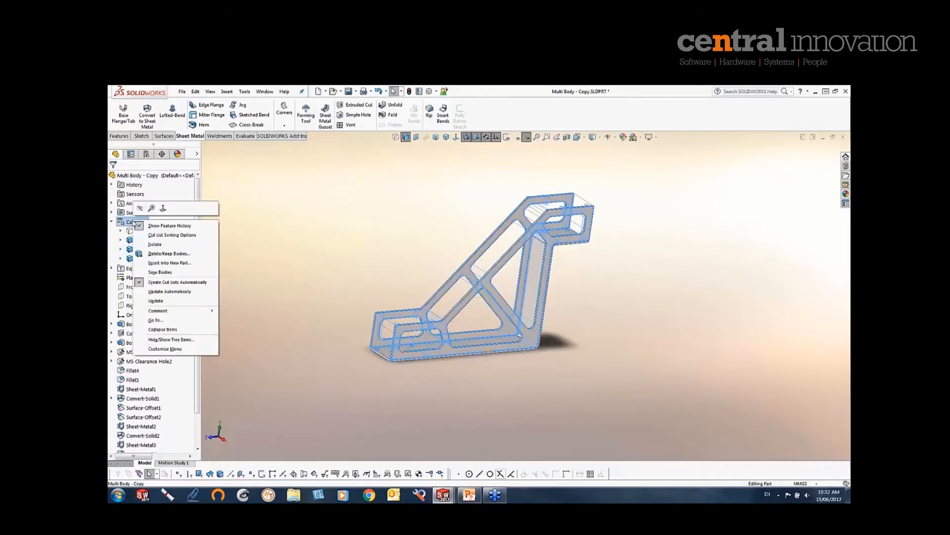
{"action": "left_click", "coordinate": [155, 295]}
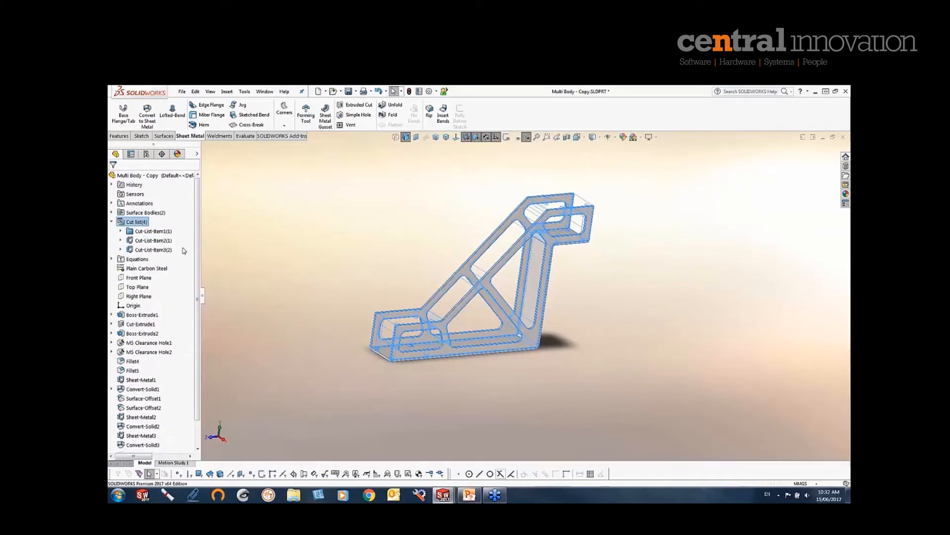
{"action": "left_click", "coordinate": [152, 241]}
{"action": "left_click", "coordinate": [153, 249]}
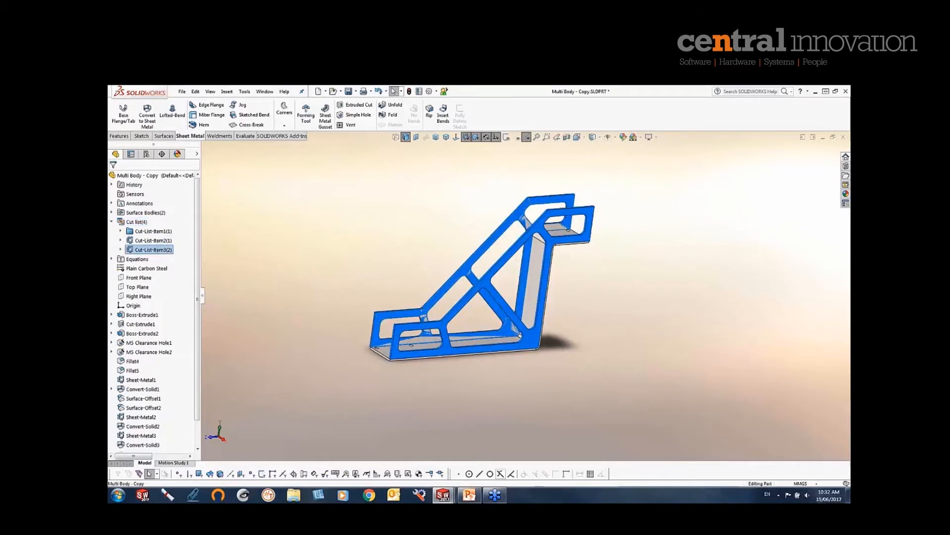
{"action": "middle_click_drag", "start_coordinate": [336, 287], "coordinate": [287, 269]}
Examine the open upper end of the bracket, where the two side plates stand on the base sheet
{"action": "left_click", "coordinate": [348, 258]}
{"action": "scroll", "coordinate": [527, 275], "scroll_direction": "down", "scroll_amount": 3}
{"action": "middle_click_drag", "start_coordinate": [527, 275], "coordinate": [552, 311]}
{"action": "scroll", "coordinate": [509, 270], "scroll_direction": "up", "scroll_amount": 3}
{"action": "scroll", "coordinate": [509, 270], "scroll_direction": "down", "scroll_amount": 3}
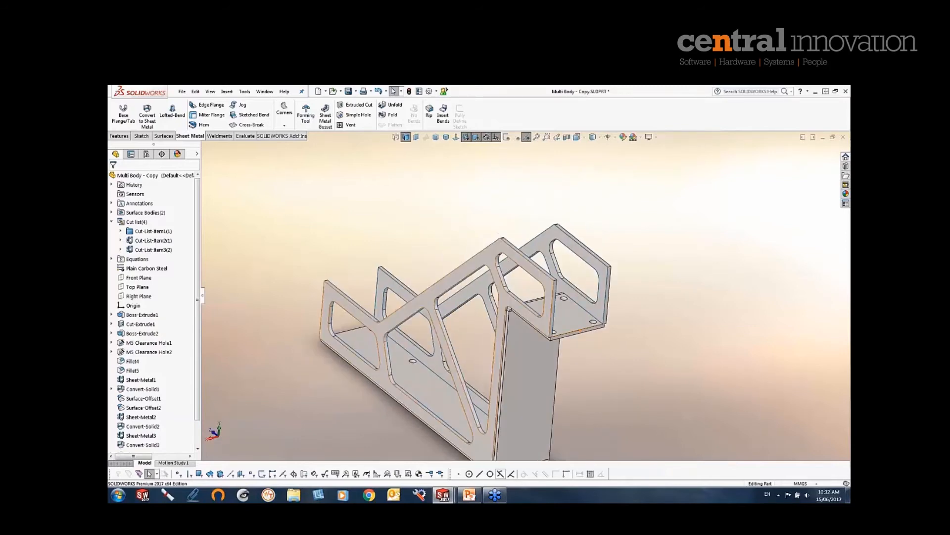
{"action": "scroll", "coordinate": [552, 311], "scroll_direction": "up", "scroll_amount": 1}
{"action": "scroll", "coordinate": [552, 311], "scroll_direction": "down", "scroll_amount": 2}
{"action": "scroll", "coordinate": [552, 310], "scroll_direction": "up", "scroll_amount": 2}
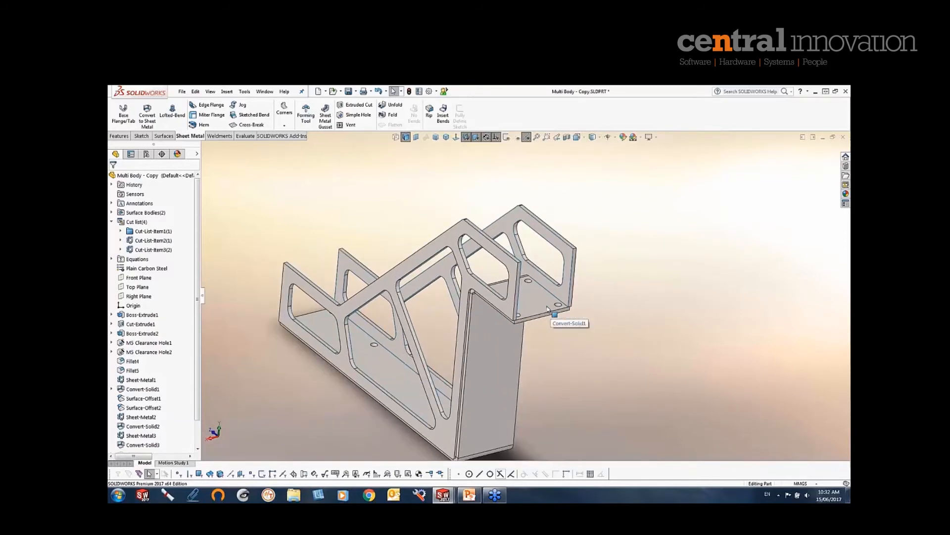
{"action": "scroll", "coordinate": [557, 313], "scroll_direction": "down", "scroll_amount": 2}
{"action": "scroll", "coordinate": [526, 293], "scroll_direction": "up", "scroll_amount": 2}
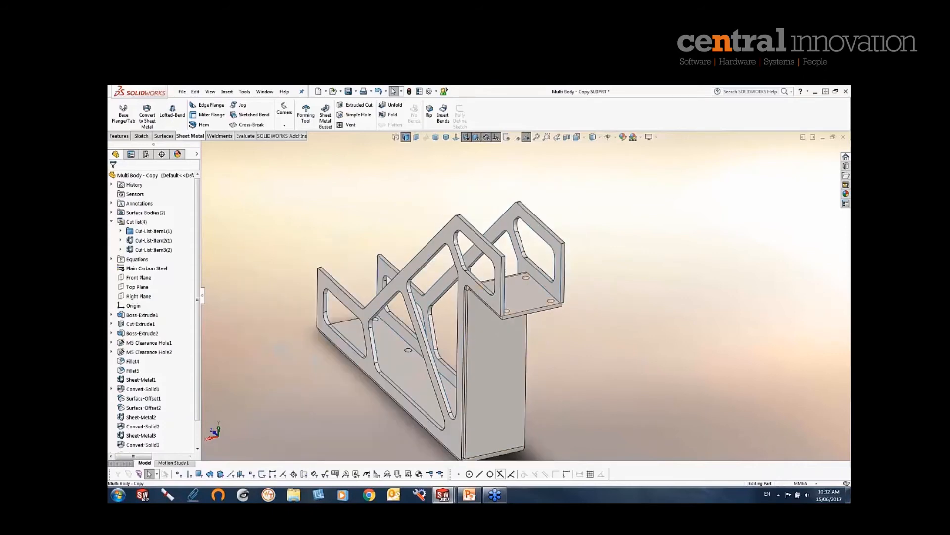
{"action": "scroll", "coordinate": [527, 294], "scroll_direction": "down", "scroll_amount": 2}
{"action": "middle_click_drag", "start_coordinate": [533, 295], "coordinate": [625, 282]}
{"action": "scroll", "coordinate": [570, 262], "scroll_direction": "down", "scroll_amount": 1}
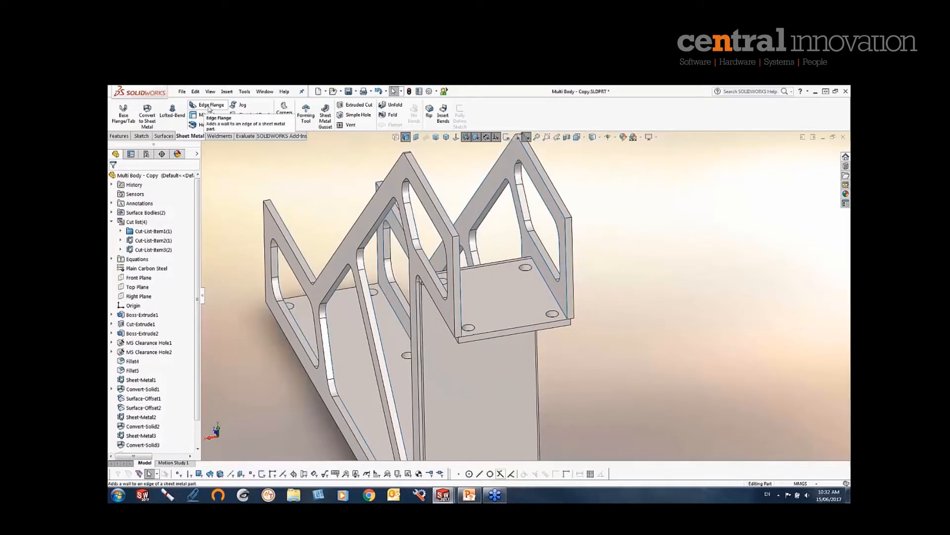
Start an edge flange on one side plate's vertical end edge and set its length to Up To Edge And Merge
{"action": "left_click", "coordinate": [208, 106]}
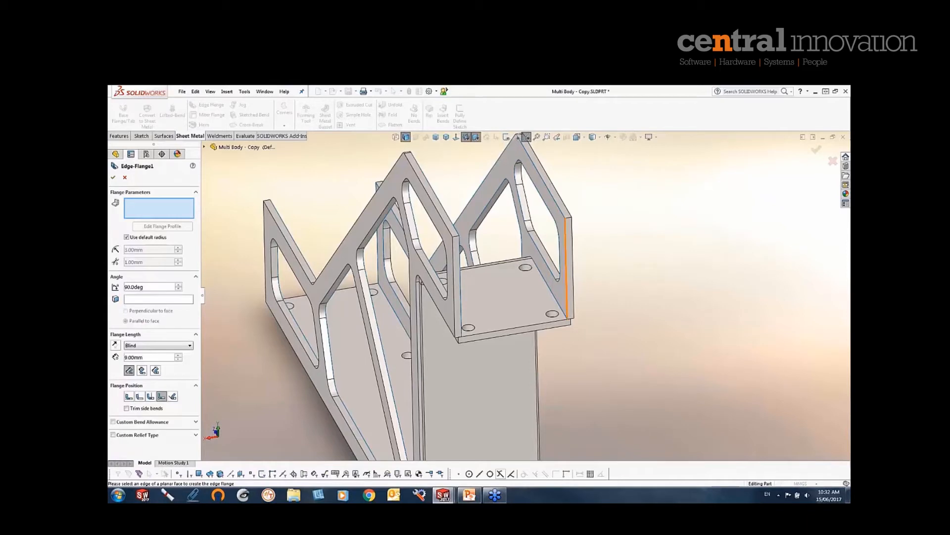
{"action": "left_click", "coordinate": [566, 270]}
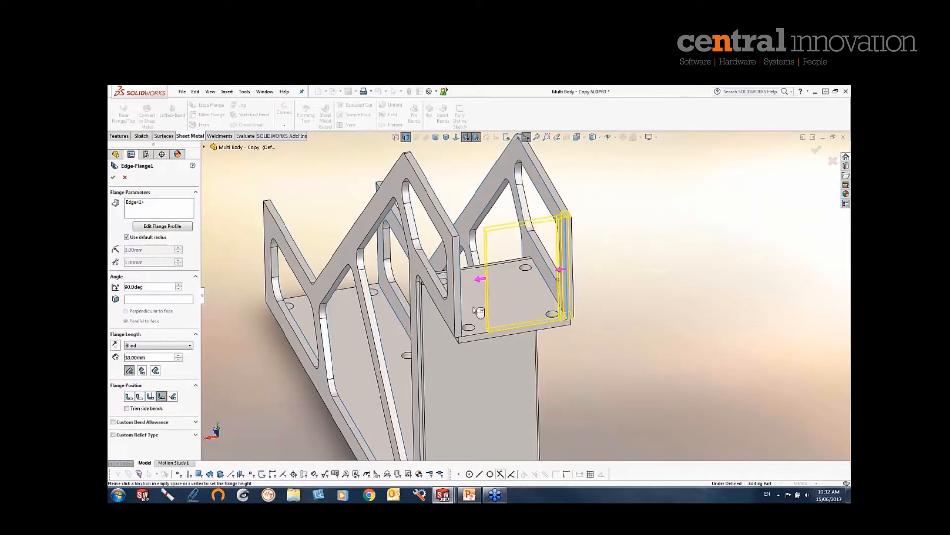
{"action": "left_click", "coordinate": [140, 346]}
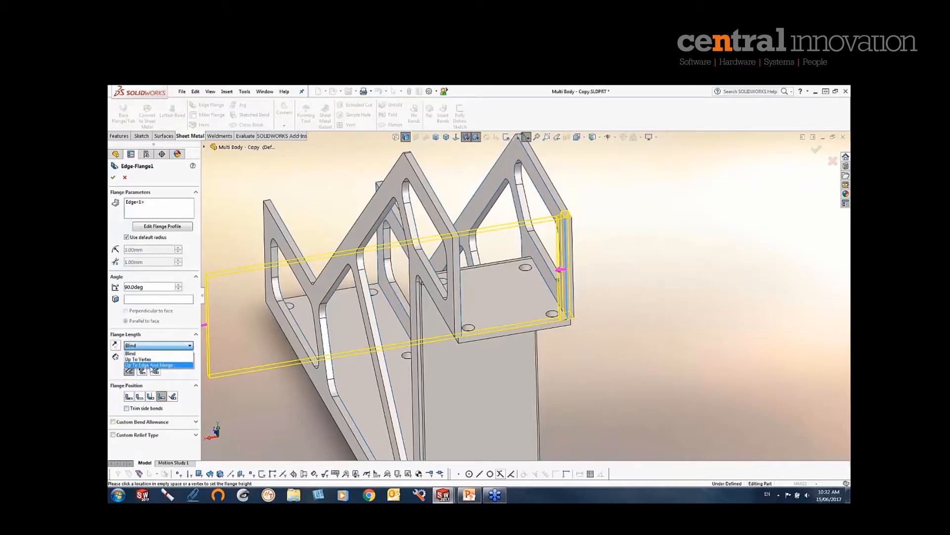
{"action": "left_click", "coordinate": [151, 365]}
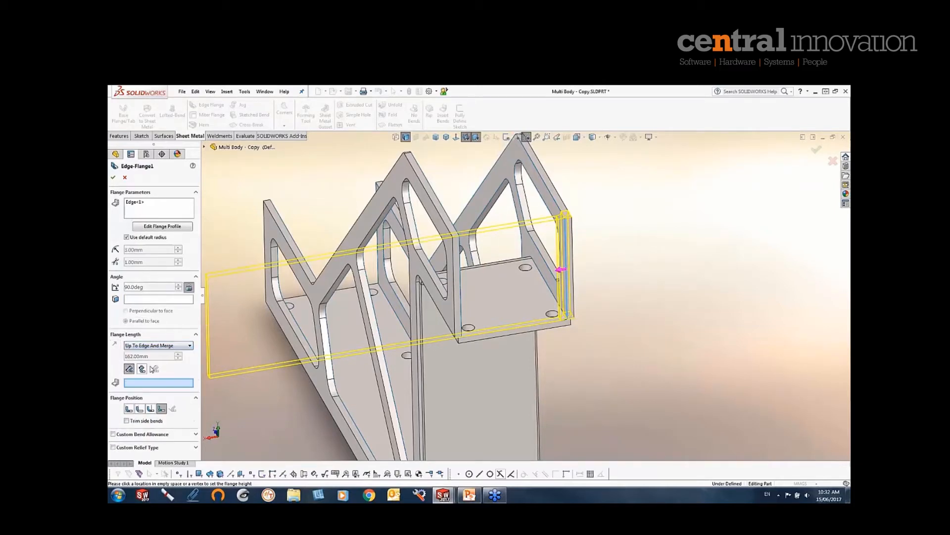
Pick the matching vertical end edge of the opposite side plate as the edge flange's merge edge
{"action": "left_click", "coordinate": [461, 281]}
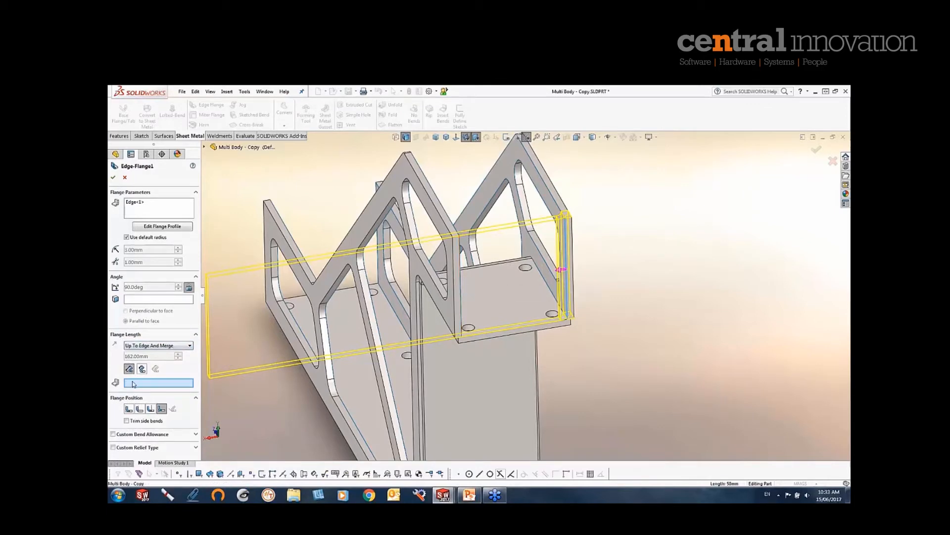
{"action": "middle_click_drag", "start_coordinate": [558, 280], "coordinate": [339, 376]}
{"action": "scroll", "coordinate": [323, 340], "scroll_direction": "up", "scroll_amount": 5}
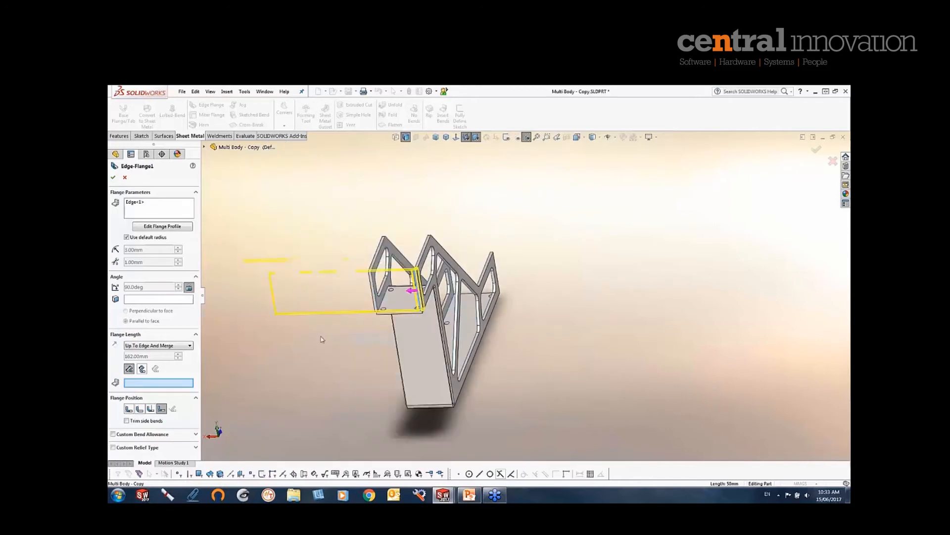
{"action": "scroll", "coordinate": [322, 340], "scroll_direction": "down", "scroll_amount": 4}
{"action": "left_click", "coordinate": [491, 253]}
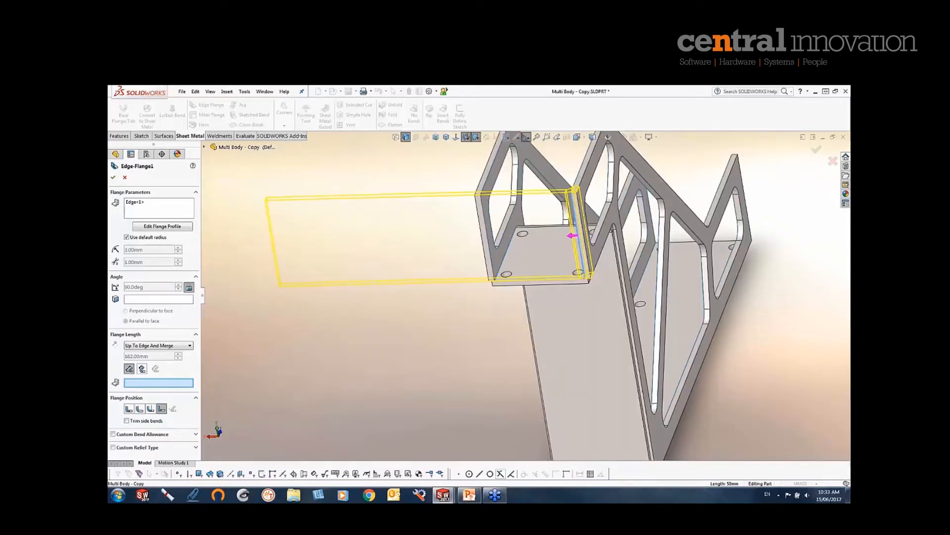
{"action": "left_click", "coordinate": [483, 243]}
{"action": "middle_click_drag", "start_coordinate": [539, 178], "coordinate": [589, 309]}
{"action": "mouse_move", "coordinate": [582, 338]}
{"action": "middle_mouse_down"}
{"action": "mouse_move", "coordinate": [573, 312]}
{"action": "mouse_move", "coordinate": [581, 342]}
{"action": "middle_mouse_up"}
{"action": "scroll", "coordinate": [589, 347], "scroll_direction": "down", "scroll_amount": 3}
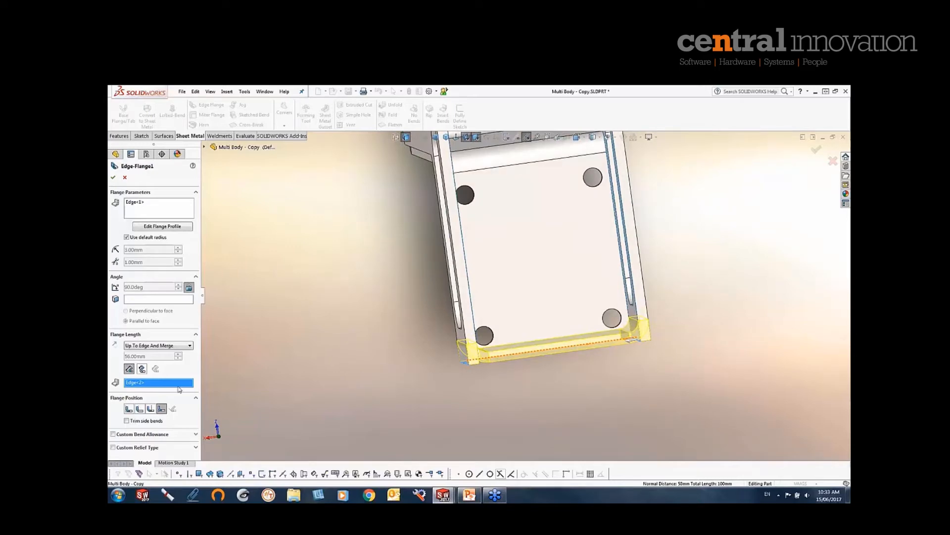
Set the flange position to Material Outside with a reversed blind offset of 1.5 mm, and create the flange
{"action": "left_click", "coordinate": [141, 409]}
{"action": "middle_click_drag", "start_coordinate": [330, 397], "coordinate": [539, 252]}
{"action": "scroll", "coordinate": [538, 253], "scroll_direction": "down", "scroll_amount": 1}
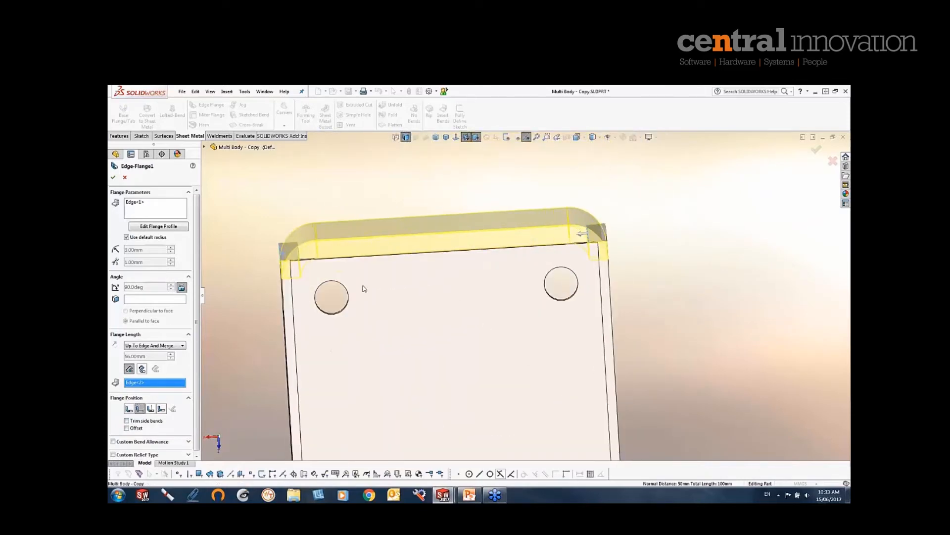
{"action": "left_click", "coordinate": [128, 429]}
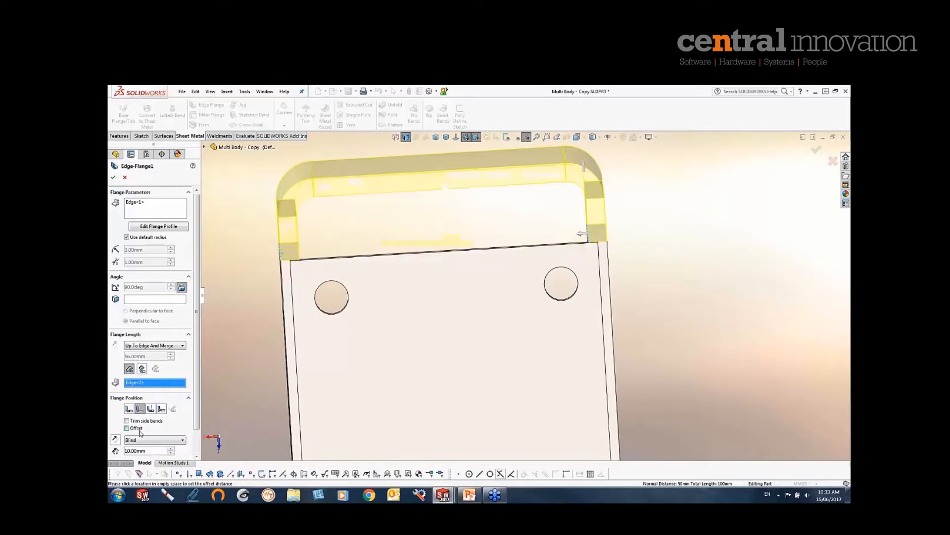
{"action": "scroll", "coordinate": [201, 450], "scroll_direction": "down", "scroll_amount": 1}
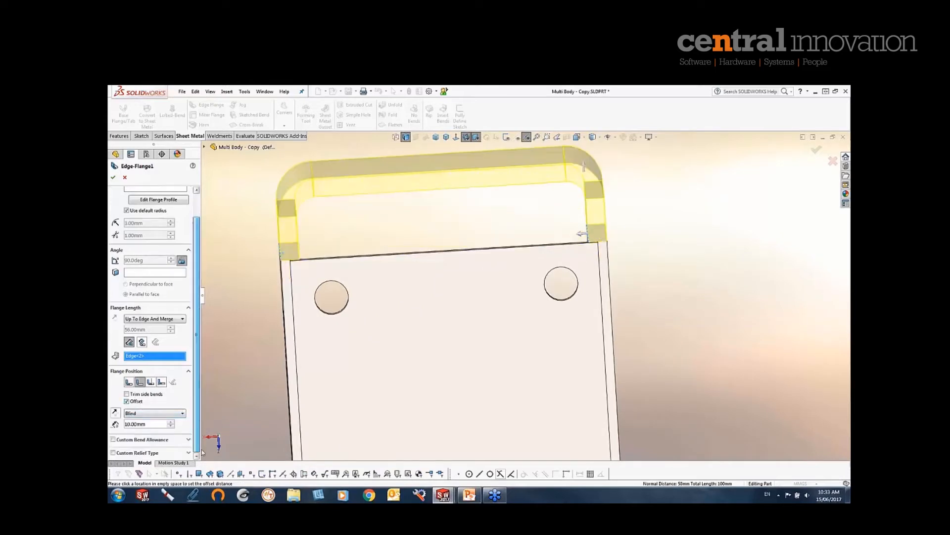
{"action": "left_click", "coordinate": [116, 412]}
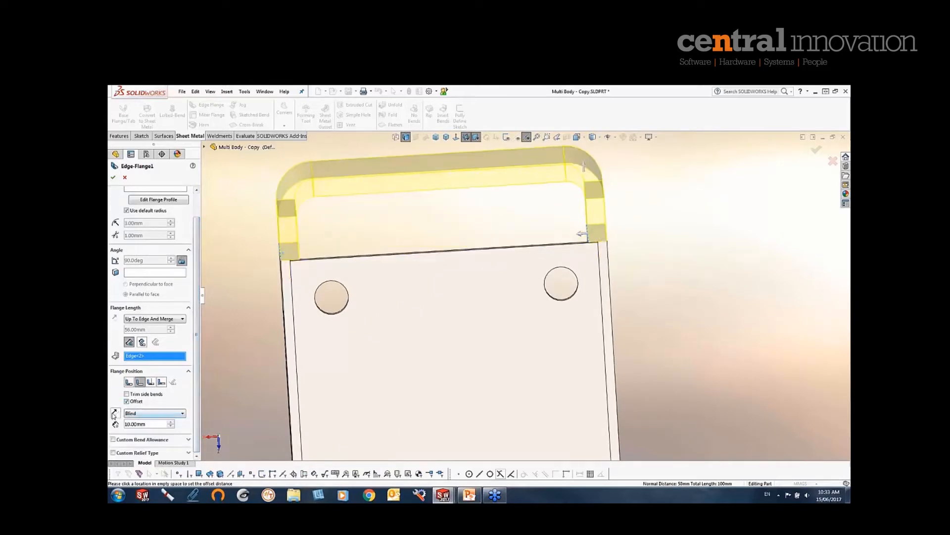
{"action": "type", "text": "1.5"}
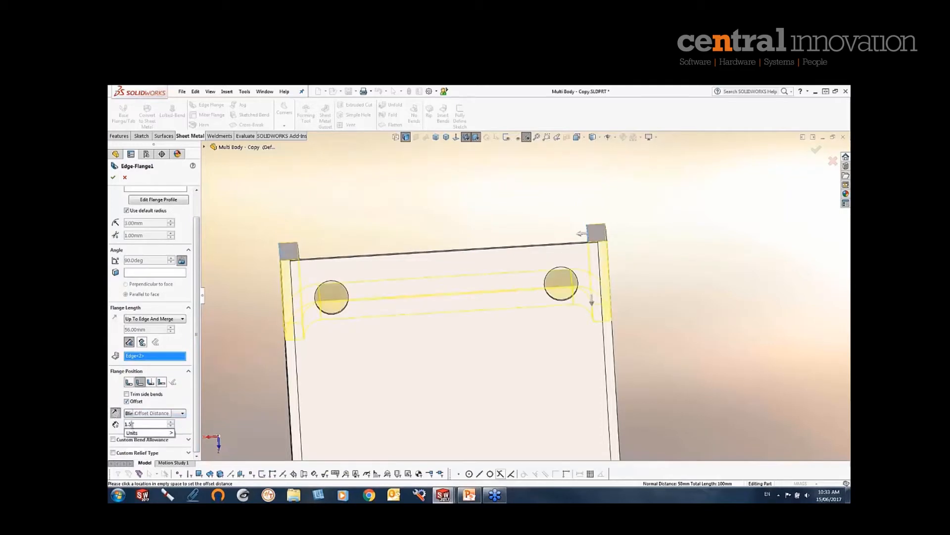
{"action": "key", "text": "Return"}
{"action": "middle_click_drag", "start_coordinate": [364, 342], "coordinate": [365, 339]}
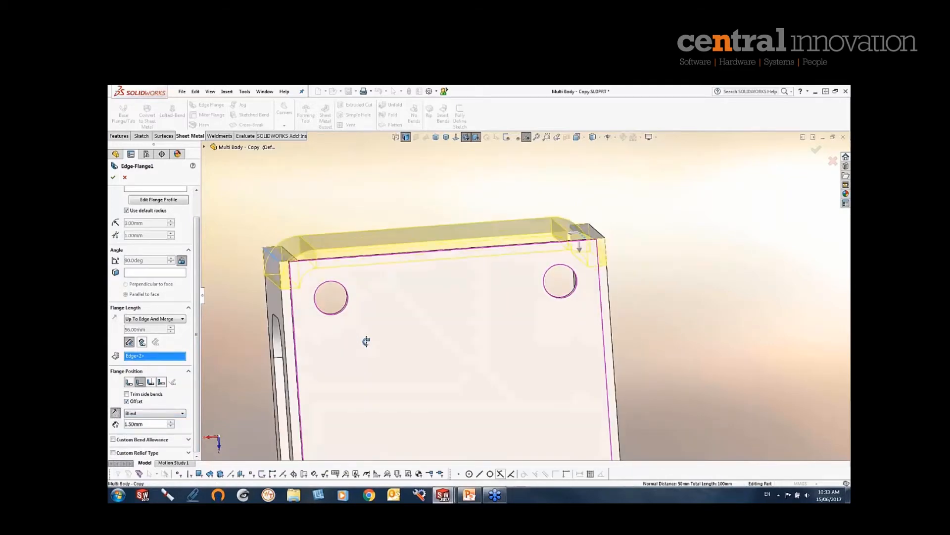
{"action": "left_click", "coordinate": [113, 178]}
Inspect the end flange joining the two side plates and its fit against the base sheet
{"action": "scroll", "coordinate": [529, 302], "scroll_direction": "up", "scroll_amount": 3}
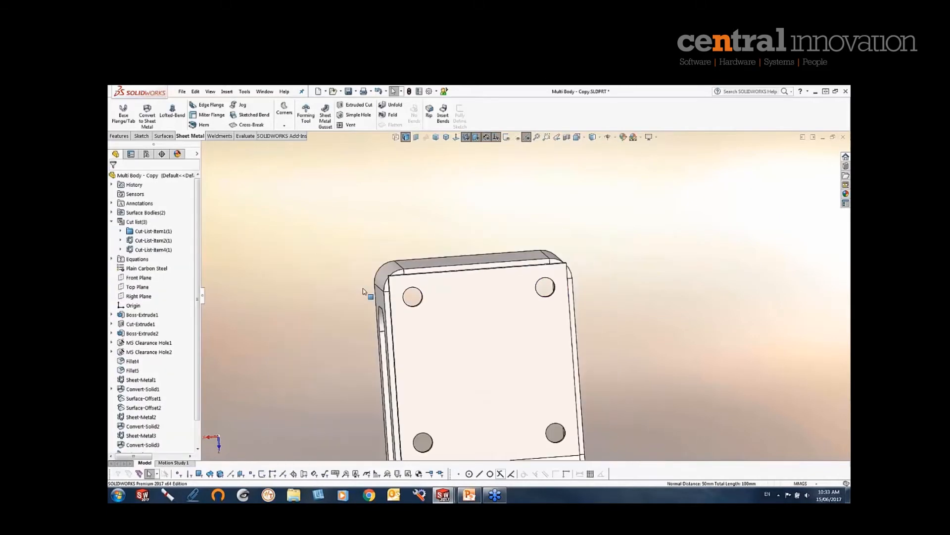
{"action": "scroll", "coordinate": [364, 289], "scroll_direction": "up", "scroll_amount": 4}
{"action": "middle_click_drag", "start_coordinate": [494, 320], "coordinate": [476, 344]}
{"action": "scroll", "coordinate": [517, 286], "scroll_direction": "down", "scroll_amount": 5}
{"action": "middle_click_drag", "start_coordinate": [526, 287], "coordinate": [483, 310]}
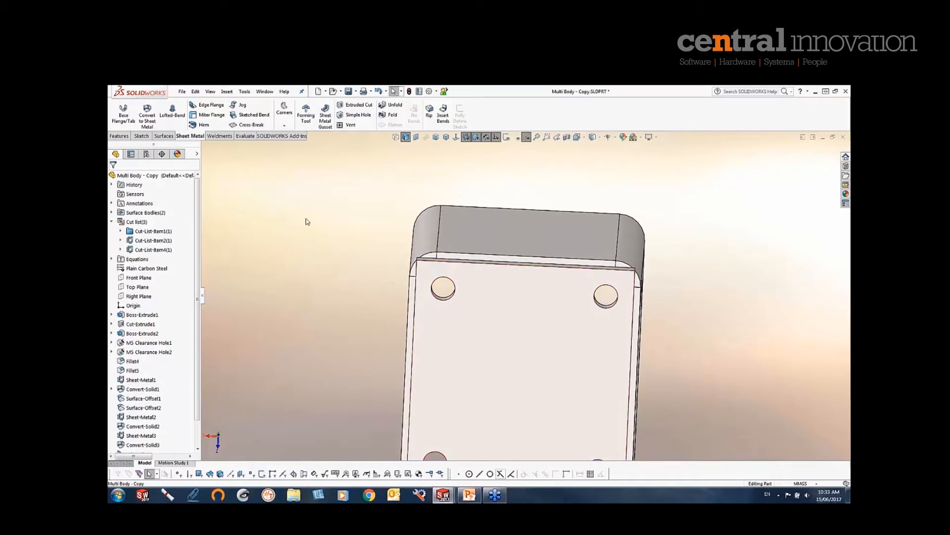
Break the corners of the end flange face that has the mounting holes, using the fillet break type with a 4 mm value
{"action": "left_click", "coordinate": [284, 125]}
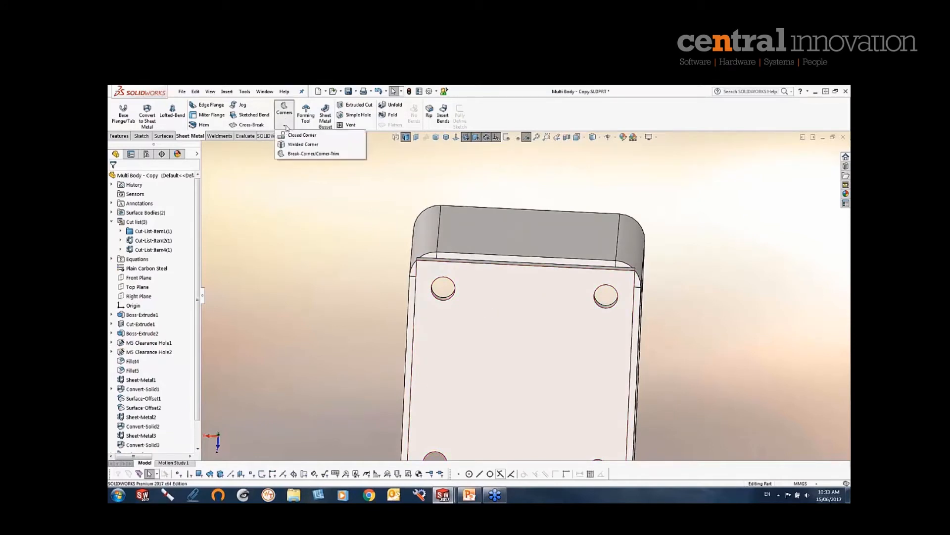
{"action": "left_click", "coordinate": [312, 154]}
{"action": "left_click", "coordinate": [520, 280]}
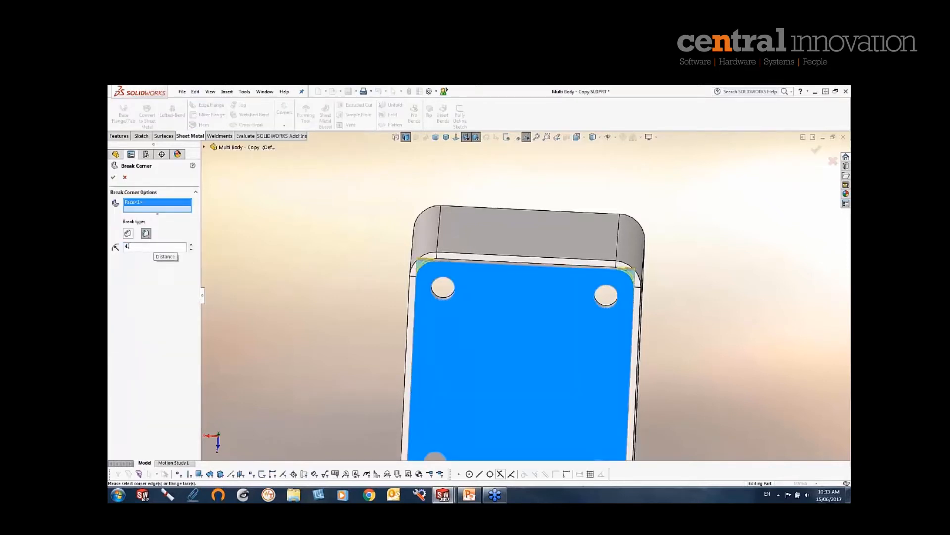
{"action": "left_click", "coordinate": [114, 178]}
Highlight Cut-List-Item2 and Cut-List-Item4 in turn to check which sheet metal body each one represents
{"action": "middle_click_drag", "start_coordinate": [312, 261], "coordinate": [290, 377]}
{"action": "left_click", "coordinate": [157, 241]}
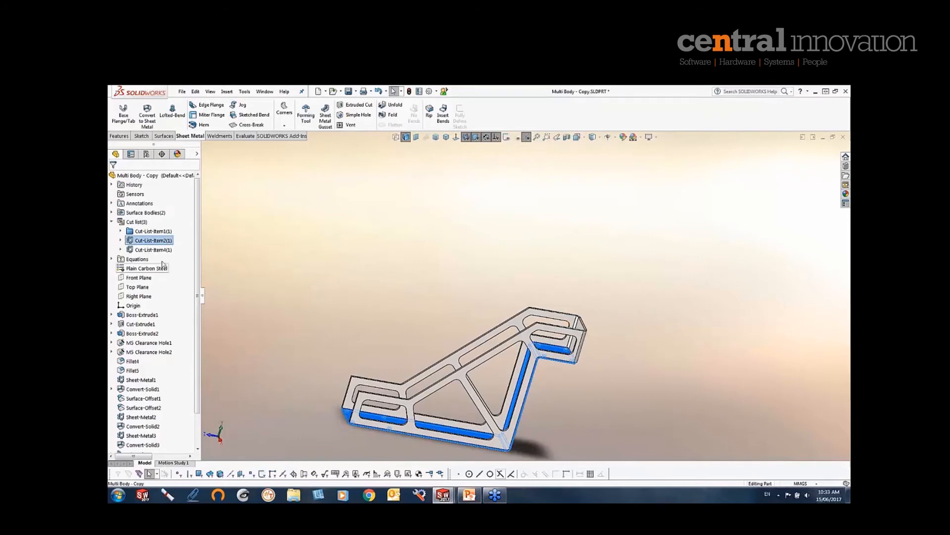
{"action": "left_click", "coordinate": [154, 250]}
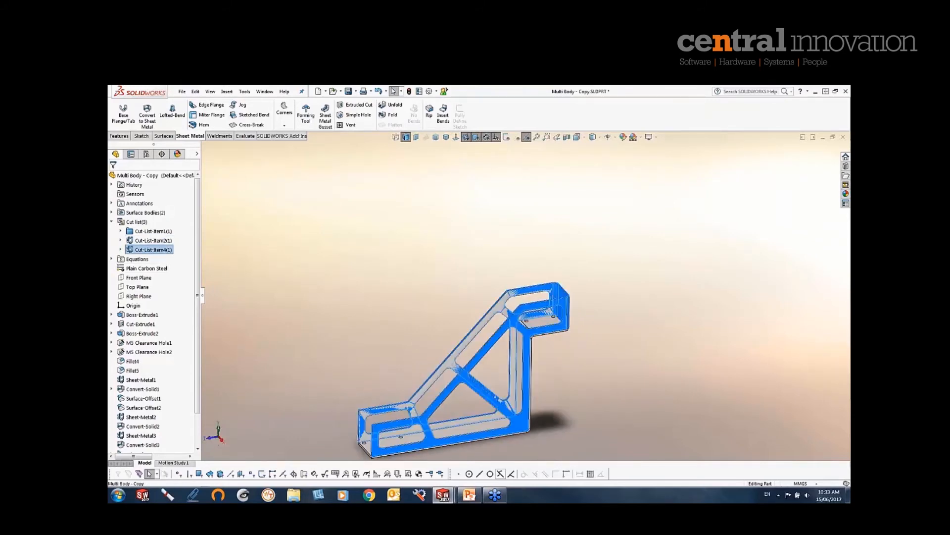
{"action": "right_click", "coordinate": [144, 253]}
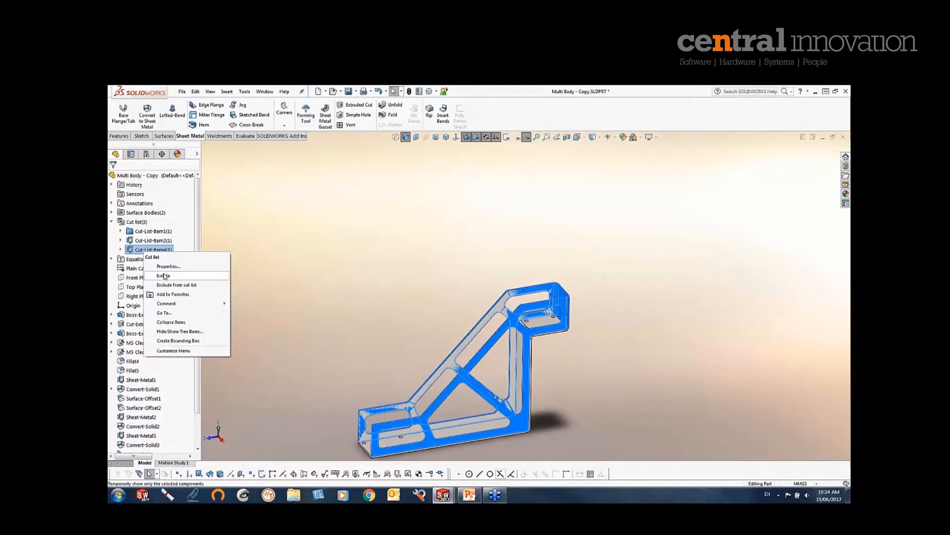
{"action": "left_click", "coordinate": [276, 220]}
Flatten the sheet metal body that forms the side frames to view its flat pattern, and fold it back
{"action": "scroll", "coordinate": [582, 305], "scroll_direction": "down", "scroll_amount": 3}
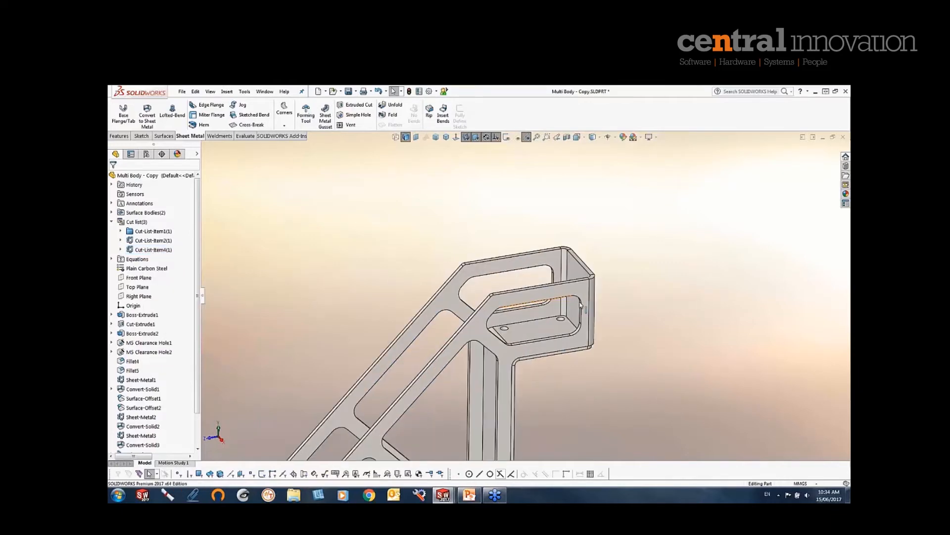
{"action": "left_click", "coordinate": [582, 304]}
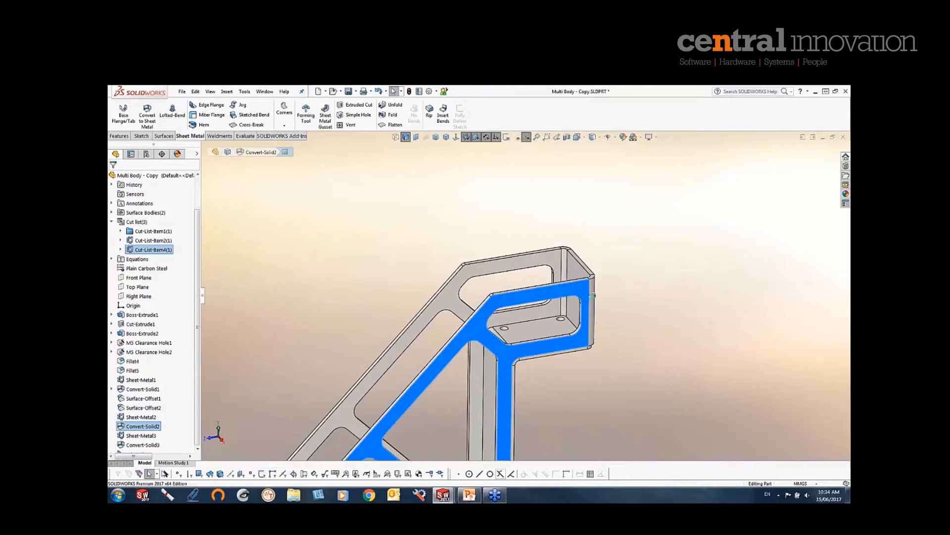
{"action": "scroll", "coordinate": [596, 304], "scroll_direction": "up", "scroll_amount": 5}
{"action": "middle_click_drag", "start_coordinate": [566, 340], "coordinate": [538, 306]}
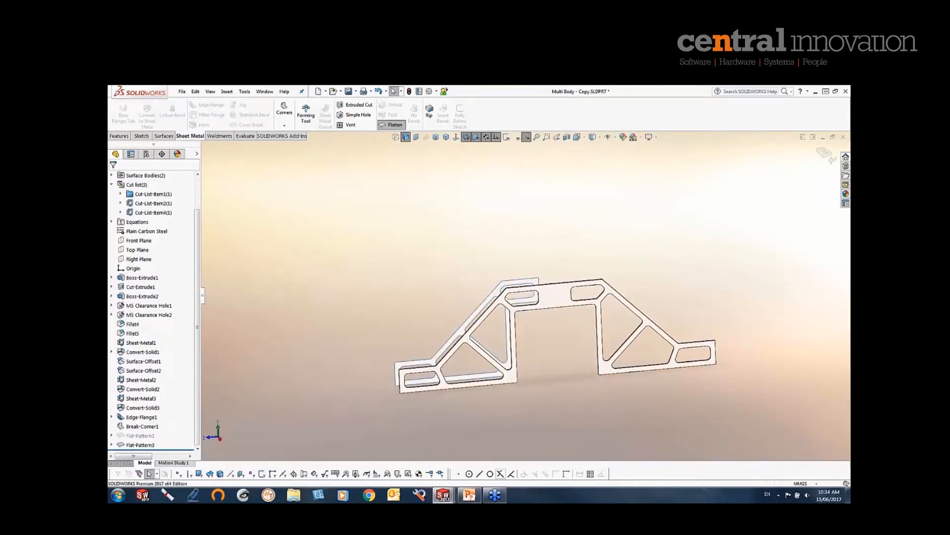
{"action": "left_click", "coordinate": [826, 155]}
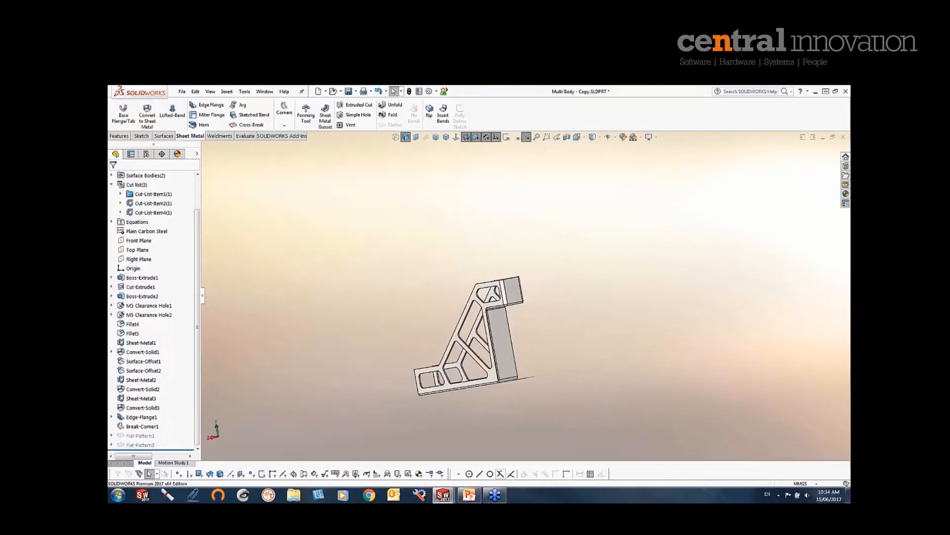
Flatten the base sheet metal body, inspect its flat pattern from several sides, and exit the flattened state
{"action": "left_click", "coordinate": [508, 322]}
{"action": "left_click", "coordinate": [518, 275]}
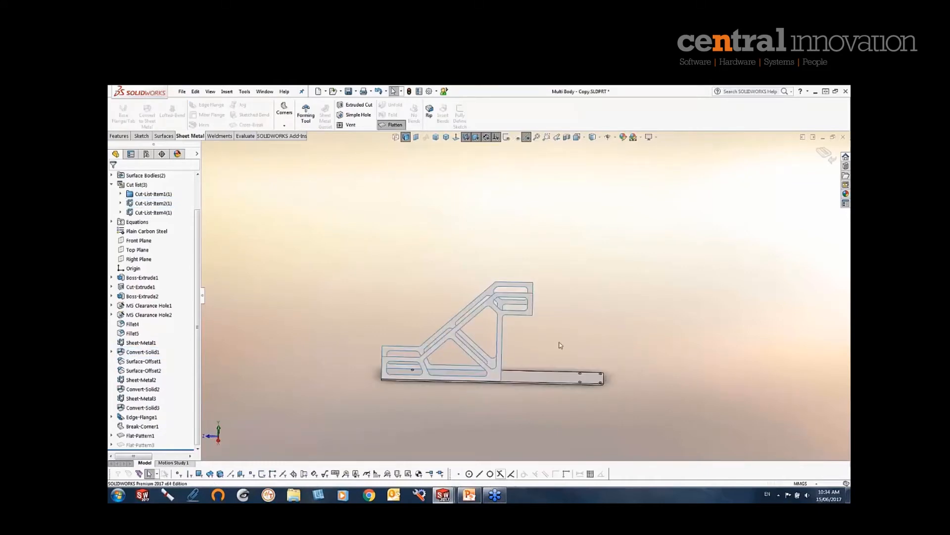
{"action": "middle_click_drag", "start_coordinate": [560, 345], "coordinate": [558, 439]}
{"action": "scroll", "coordinate": [551, 354], "scroll_direction": "down", "scroll_amount": 6}
{"action": "middle_click_drag", "start_coordinate": [544, 350], "coordinate": [524, 160]}
{"action": "scroll", "coordinate": [626, 247], "scroll_direction": "up", "scroll_amount": 5}
{"action": "left_click", "coordinate": [825, 154]}
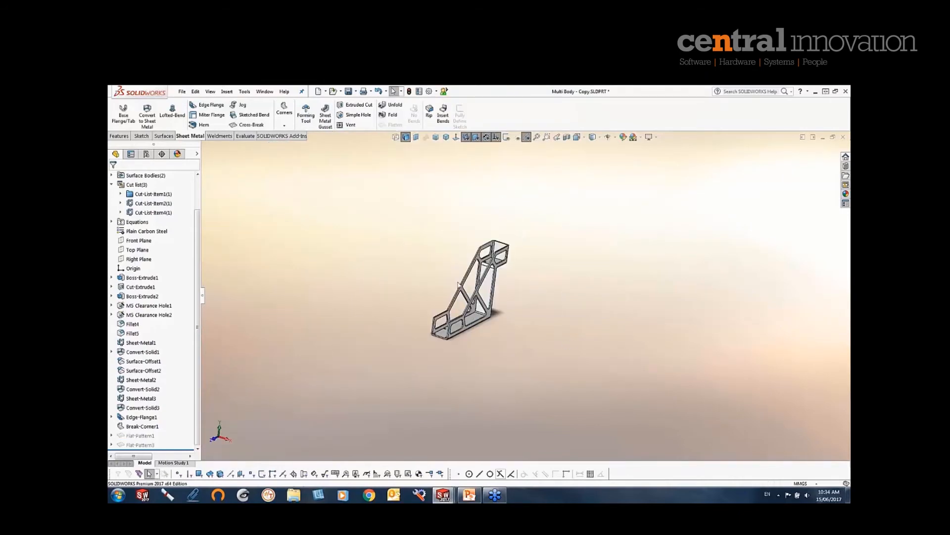
Show the hidden solid body again and examine its upper and sloped faces
{"action": "scroll", "coordinate": [458, 283], "scroll_direction": "down", "scroll_amount": 5}
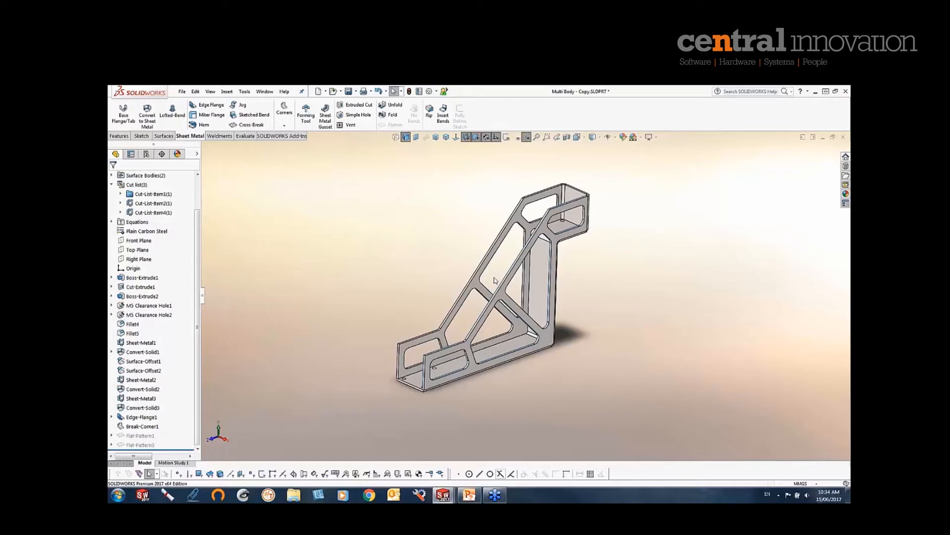
{"action": "key", "text": "shift+Tab"}
{"action": "mouse_move", "coordinate": [408, 284]}
{"action": "middle_mouse_down"}
{"action": "mouse_move", "coordinate": [415, 269]}
{"action": "mouse_move", "coordinate": [410, 277]}
{"action": "middle_mouse_up"}
{"action": "scroll", "coordinate": [434, 354], "scroll_direction": "down", "scroll_amount": 5}
{"action": "middle_click_drag", "start_coordinate": [449, 325], "coordinate": [447, 321]}
{"action": "scroll", "coordinate": [447, 321], "scroll_direction": "up", "scroll_amount": 5}
{"action": "scroll", "coordinate": [553, 221], "scroll_direction": "down", "scroll_amount": 4}
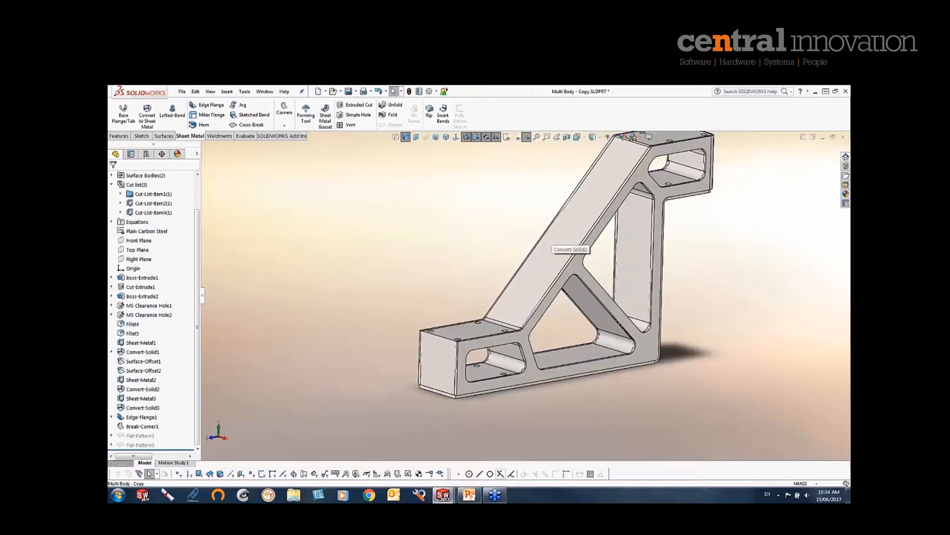
{"action": "middle_click_drag", "start_coordinate": [553, 220], "coordinate": [580, 237]}
{"action": "scroll", "coordinate": [580, 232], "scroll_direction": "up", "scroll_amount": 3}
{"action": "scroll", "coordinate": [580, 225], "scroll_direction": "down", "scroll_amount": 3}
{"action": "scroll", "coordinate": [579, 208], "scroll_direction": "down", "scroll_amount": 2}
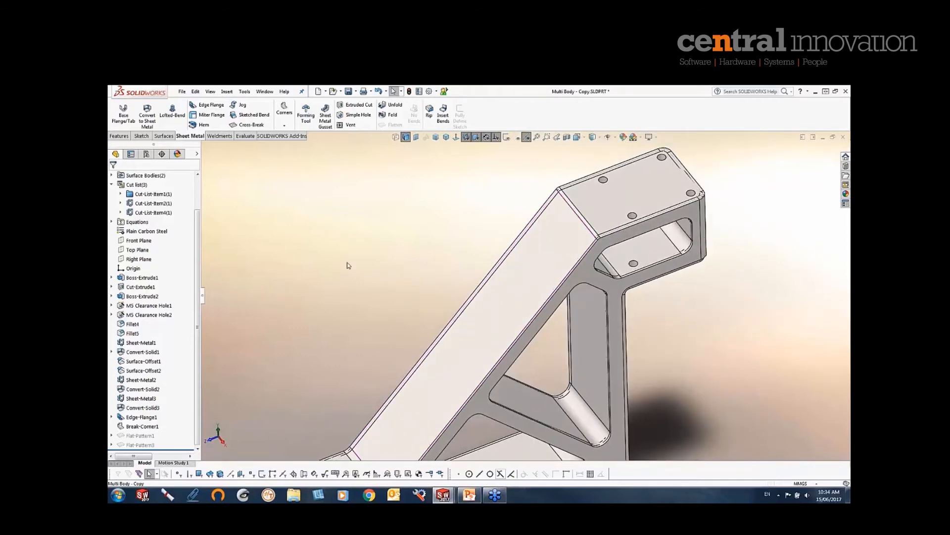
{"action": "scroll", "coordinate": [338, 353], "scroll_direction": "up", "scroll_amount": 3}
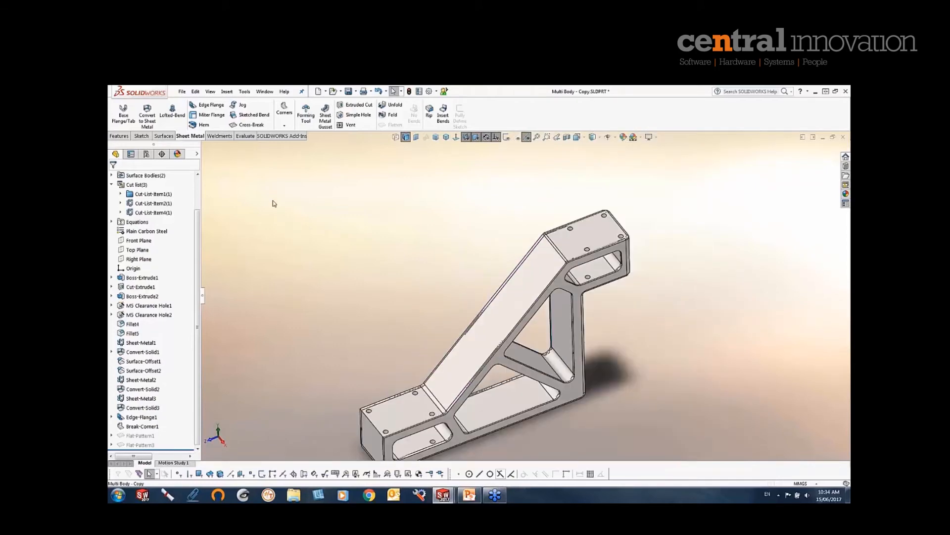
Set up a Convert to Sheet Metal without keeping the body, fixing the uppermost flat face and collecting all bends
{"action": "left_click", "coordinate": [147, 115]}
{"action": "left_click", "coordinate": [132, 269]}
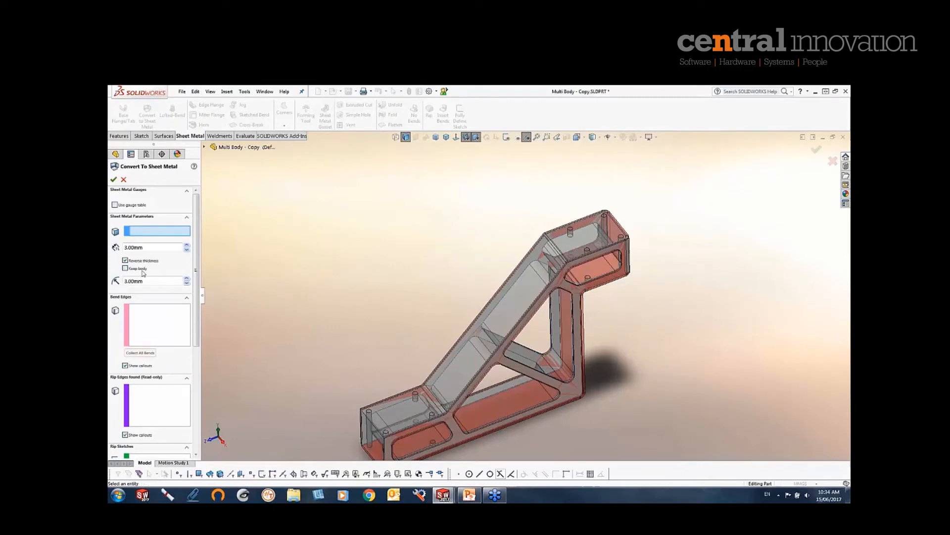
{"action": "scroll", "coordinate": [586, 249], "scroll_direction": "down", "scroll_amount": 3}
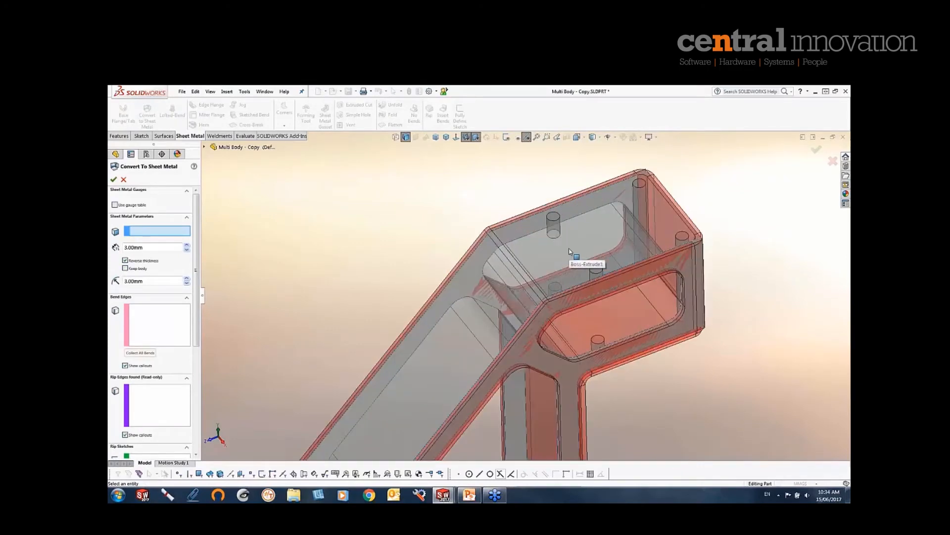
{"action": "left_click", "coordinate": [570, 258]}
{"action": "middle_click_drag", "start_coordinate": [536, 263], "coordinate": [528, 266]}
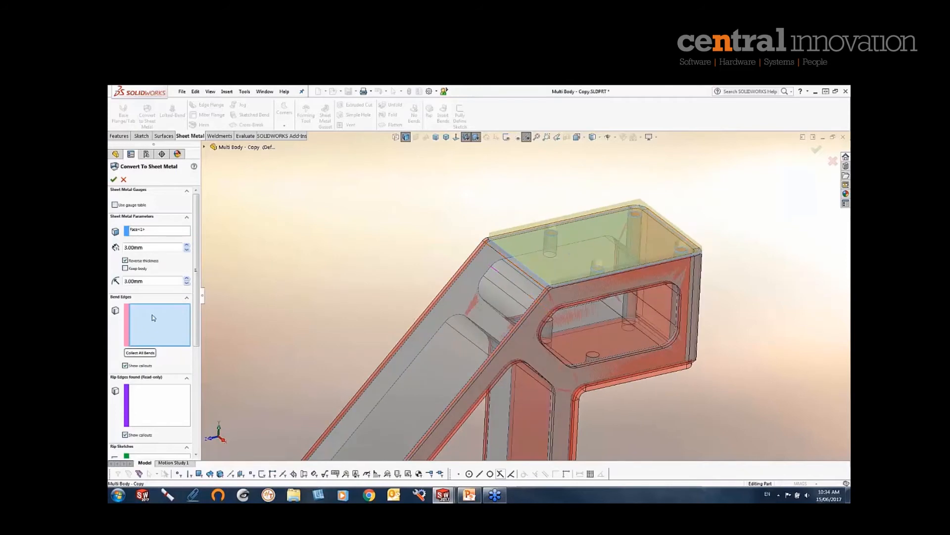
{"action": "left_click", "coordinate": [142, 354]}
{"action": "scroll", "coordinate": [323, 372], "scroll_direction": "up", "scroll_amount": 6}
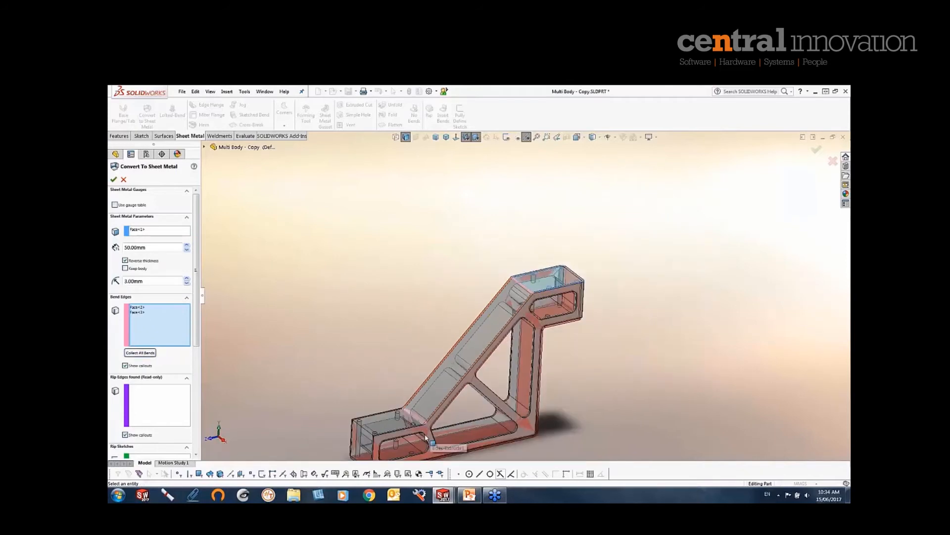
Check the lower bend and try to complete the conversion with a 50 mm sheet thickness
{"action": "scroll", "coordinate": [431, 435], "scroll_direction": "down", "scroll_amount": 5}
{"action": "scroll", "coordinate": [454, 364], "scroll_direction": "up", "scroll_amount": 3}
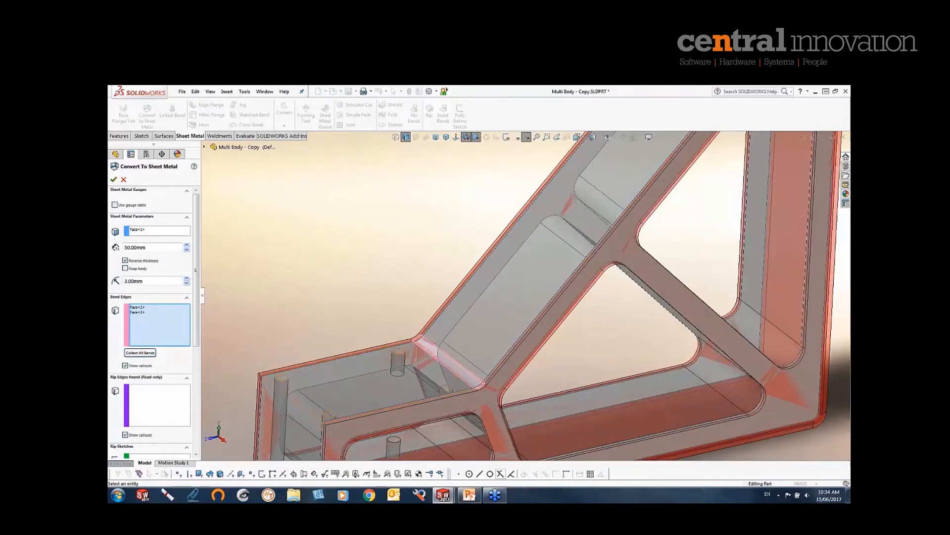
{"action": "scroll", "coordinate": [496, 337], "scroll_direction": "down", "scroll_amount": 6}
{"action": "middle_click_drag", "start_coordinate": [496, 337], "coordinate": [497, 316]}
{"action": "scroll", "coordinate": [497, 317], "scroll_direction": "up", "scroll_amount": 5}
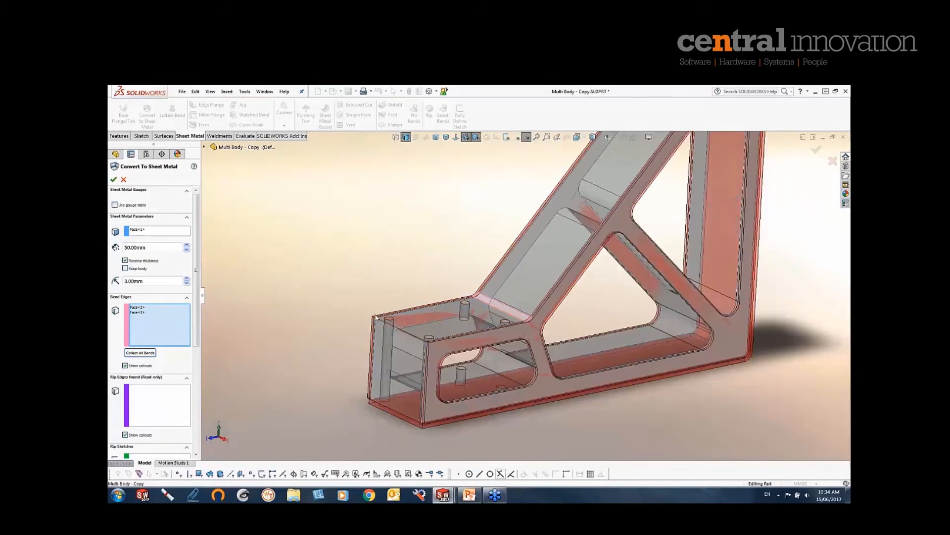
{"action": "left_click", "coordinate": [113, 179]}
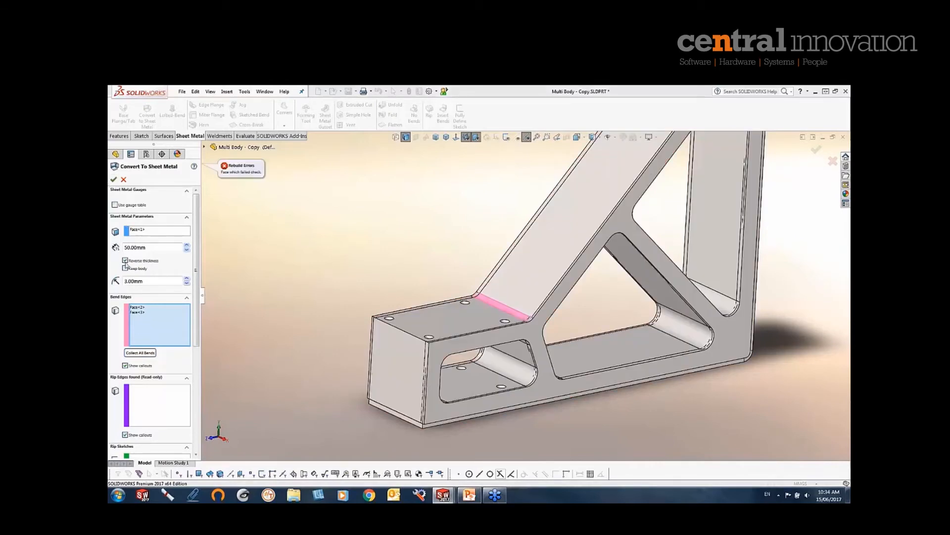
Set the sheet thickness to 3 mm and check the preview at the lower bend
{"action": "left_click_drag", "start_coordinate": [148, 248], "coordinate": [109, 245]}
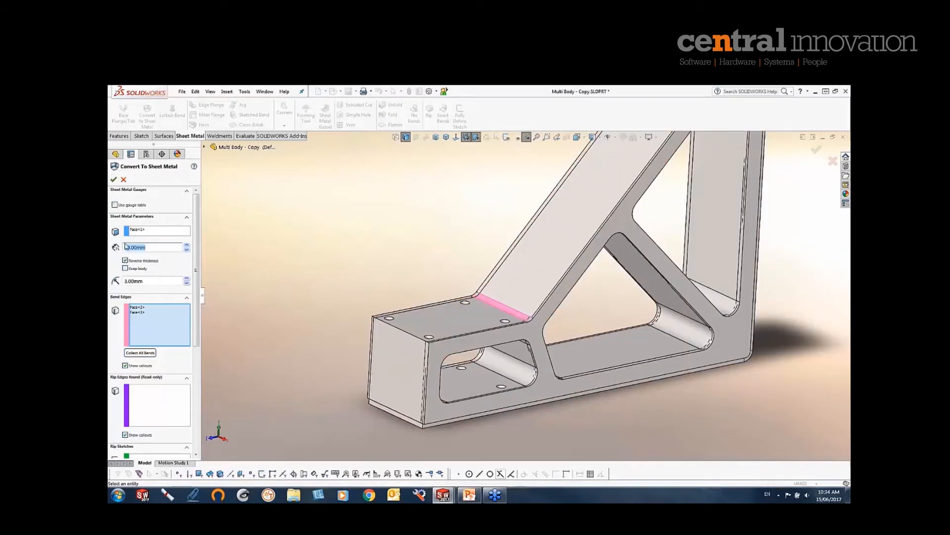
{"action": "type", "text": "3"}
{"action": "key", "text": "Return"}
{"action": "scroll", "coordinate": [398, 324], "scroll_direction": "down", "scroll_amount": 5}
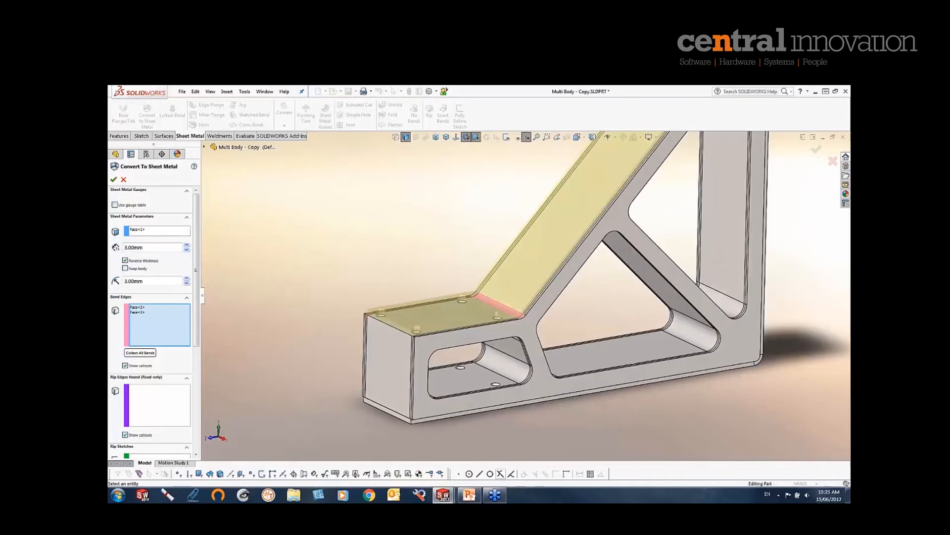
{"action": "scroll", "coordinate": [399, 324], "scroll_direction": "up", "scroll_amount": 5}
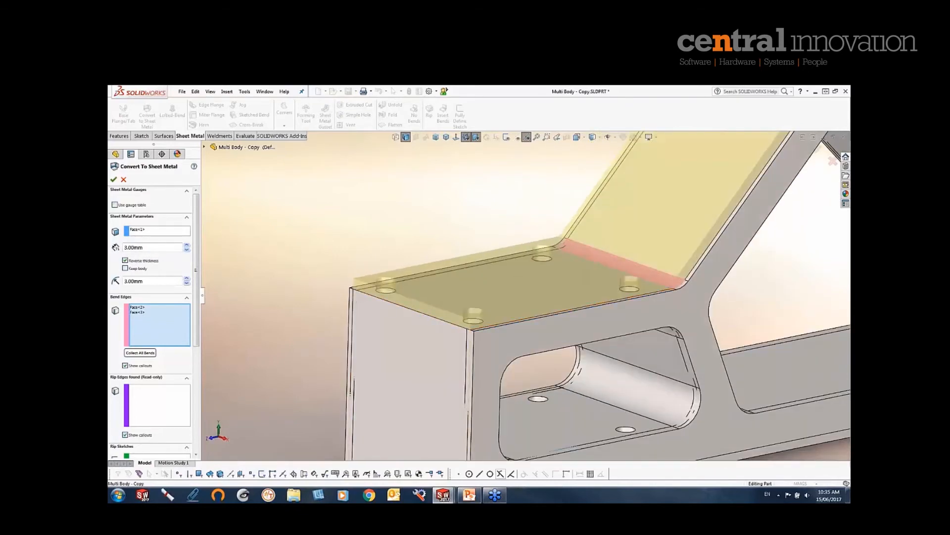
Set the sheet thickness to 2.5 mm and complete the conversion of the top faces into a bent sheet metal plate
{"action": "double_click", "coordinate": [135, 247]}
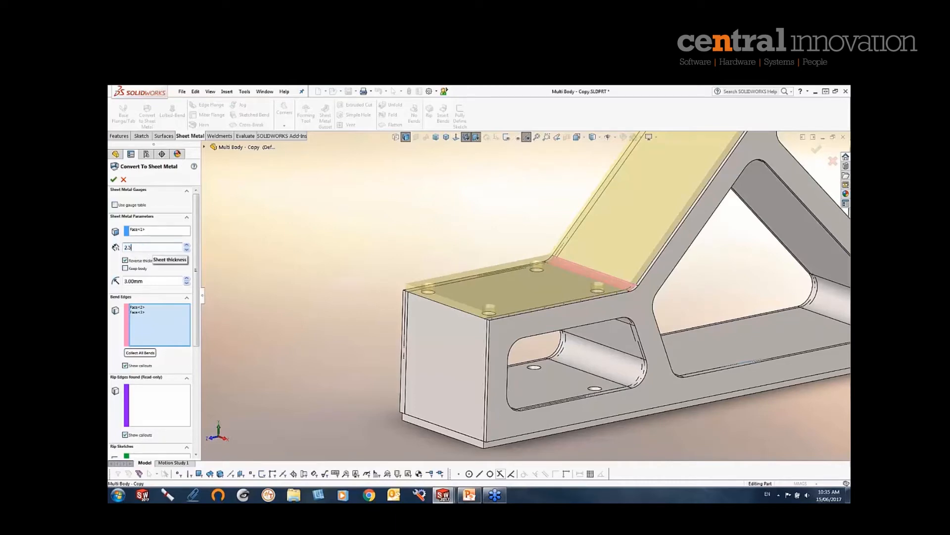
{"action": "middle_click_drag", "start_coordinate": [453, 339], "coordinate": [425, 341]}
{"action": "scroll", "coordinate": [584, 297], "scroll_direction": "up", "scroll_amount": 3}
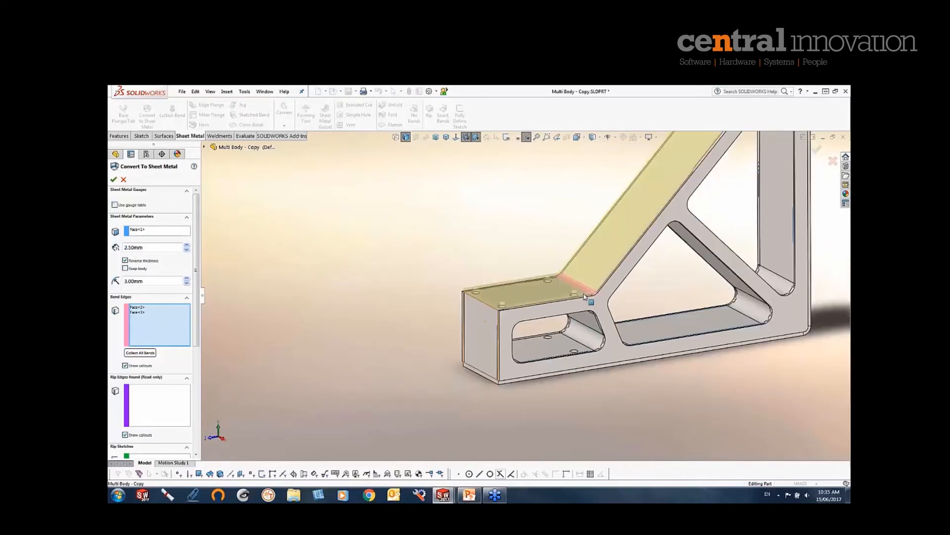
{"action": "scroll", "coordinate": [585, 297], "scroll_direction": "up", "scroll_amount": 3}
{"action": "scroll", "coordinate": [342, 252], "scroll_direction": "up", "scroll_amount": 2}
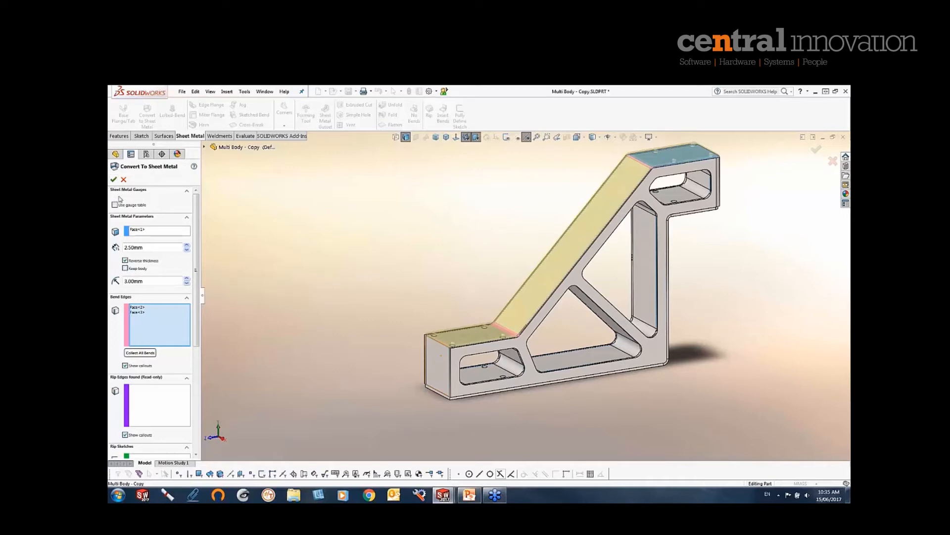
{"action": "left_click", "coordinate": [113, 180]}
Examine the converted top plate and the open end of the bracket's lower foot
{"action": "middle_click_drag", "start_coordinate": [393, 310], "coordinate": [416, 287]}
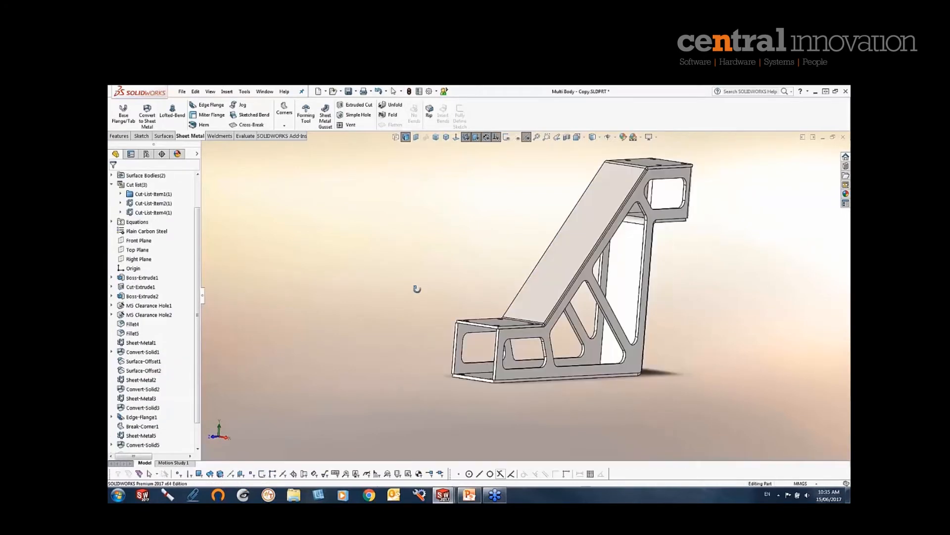
{"action": "scroll", "coordinate": [489, 358], "scroll_direction": "down", "scroll_amount": 3}
{"action": "middle_click_drag", "start_coordinate": [489, 358], "coordinate": [461, 361]}
{"action": "scroll", "coordinate": [471, 351], "scroll_direction": "up", "scroll_amount": 2}
{"action": "scroll", "coordinate": [473, 348], "scroll_direction": "down", "scroll_amount": 1}
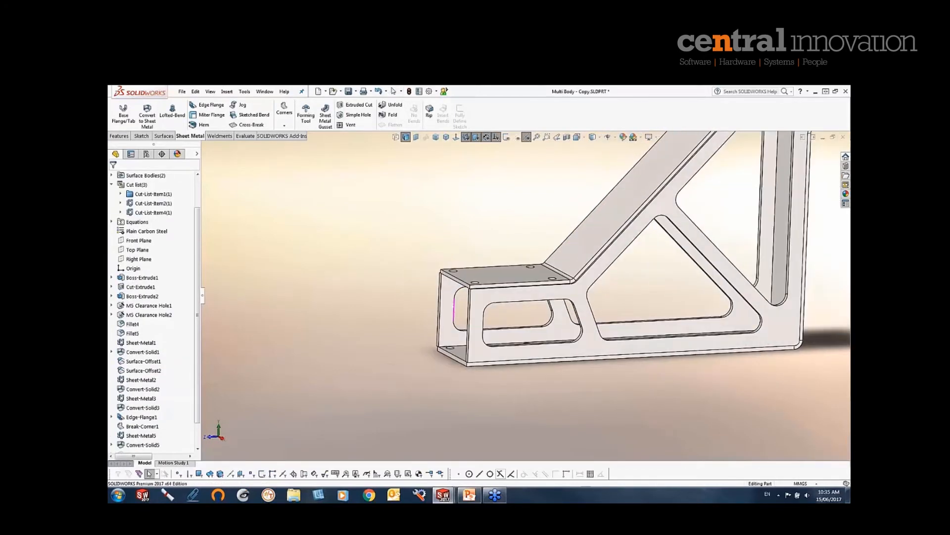
{"action": "scroll", "coordinate": [531, 288], "scroll_direction": "up", "scroll_amount": 6}
{"action": "scroll", "coordinate": [531, 288], "scroll_direction": "down", "scroll_amount": 3}
{"action": "mouse_move", "coordinate": [528, 289]}
{"action": "middle_mouse_down"}
{"action": "mouse_move", "coordinate": [474, 290]}
{"action": "mouse_move", "coordinate": [520, 299]}
{"action": "middle_mouse_up"}
{"action": "scroll", "coordinate": [491, 300], "scroll_direction": "down", "scroll_amount": 4}
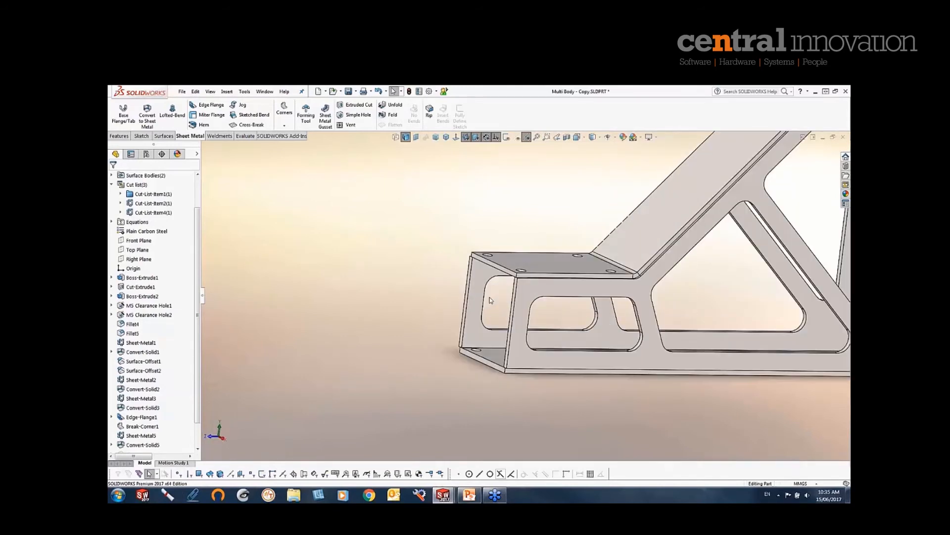
Add an edge flange on the top plate's free edge at the lower foot, extending up to the bottom plate's corner vertex
{"action": "left_click", "coordinate": [198, 106]}
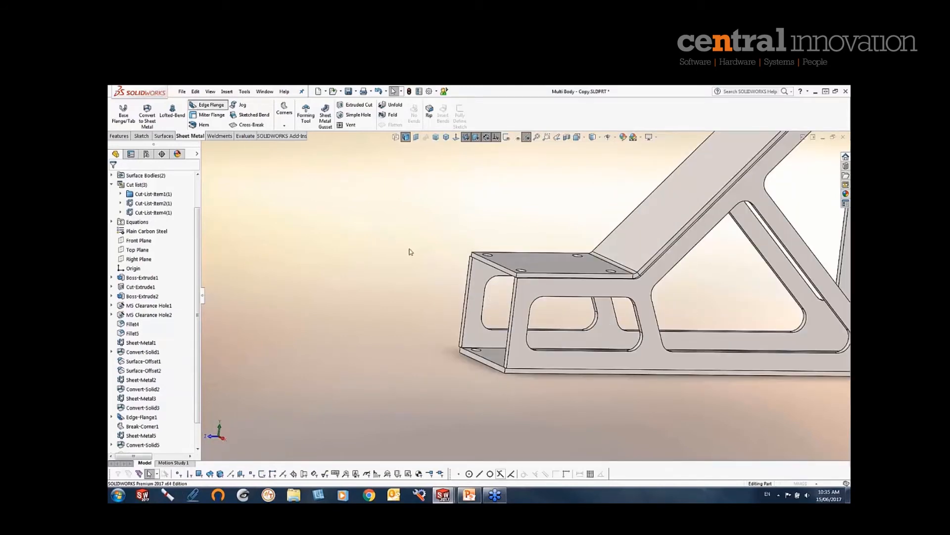
{"action": "left_click", "coordinate": [504, 273]}
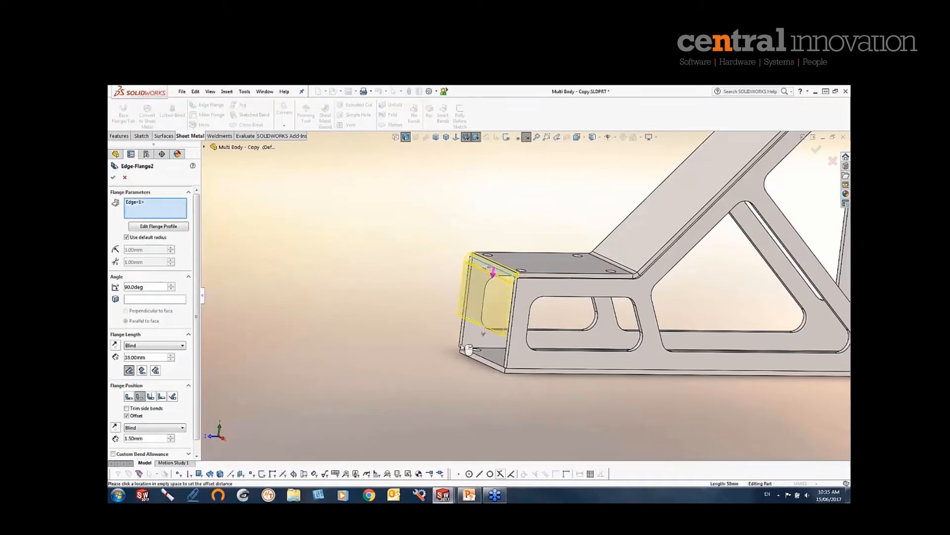
{"action": "left_click", "coordinate": [149, 345]}
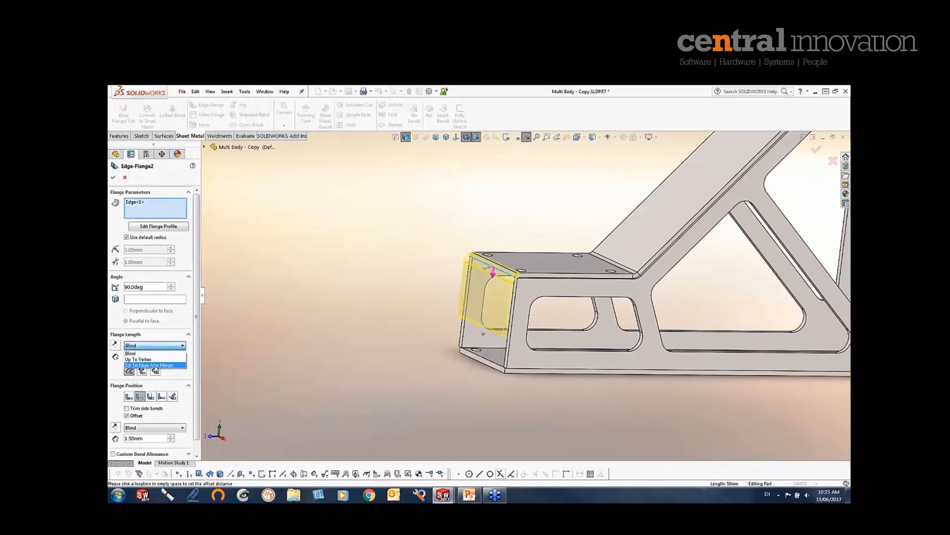
{"action": "left_click", "coordinate": [149, 358]}
{"action": "scroll", "coordinate": [478, 336], "scroll_direction": "down", "scroll_amount": 3}
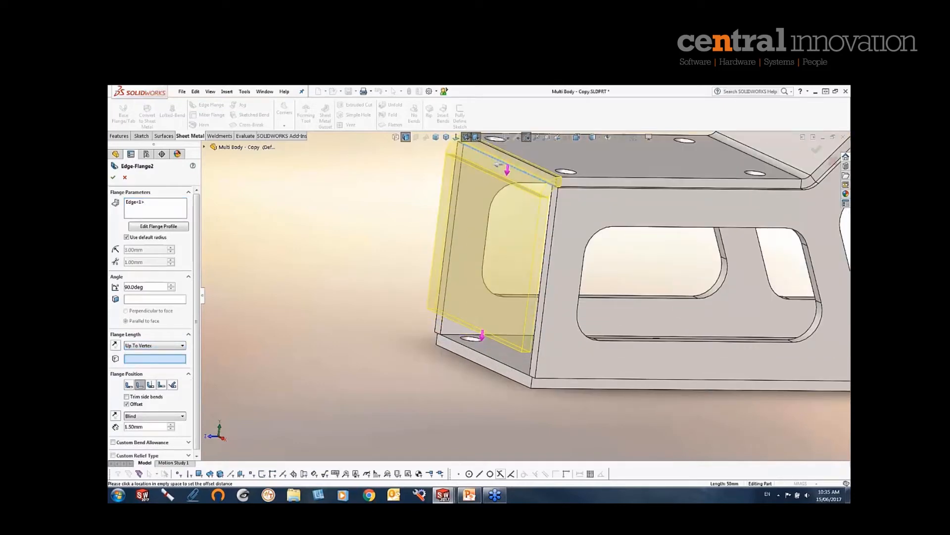
{"action": "left_click", "coordinate": [436, 336]}
{"action": "middle_click_drag", "start_coordinate": [399, 379], "coordinate": [392, 343]}
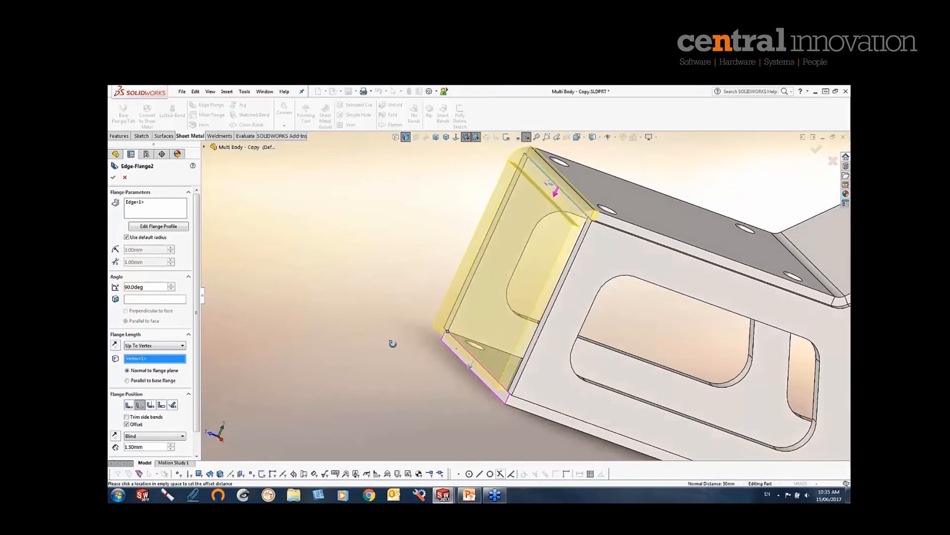
{"action": "left_click", "coordinate": [113, 178]}
{"action": "scroll", "coordinate": [417, 330], "scroll_direction": "up", "scroll_amount": 8}
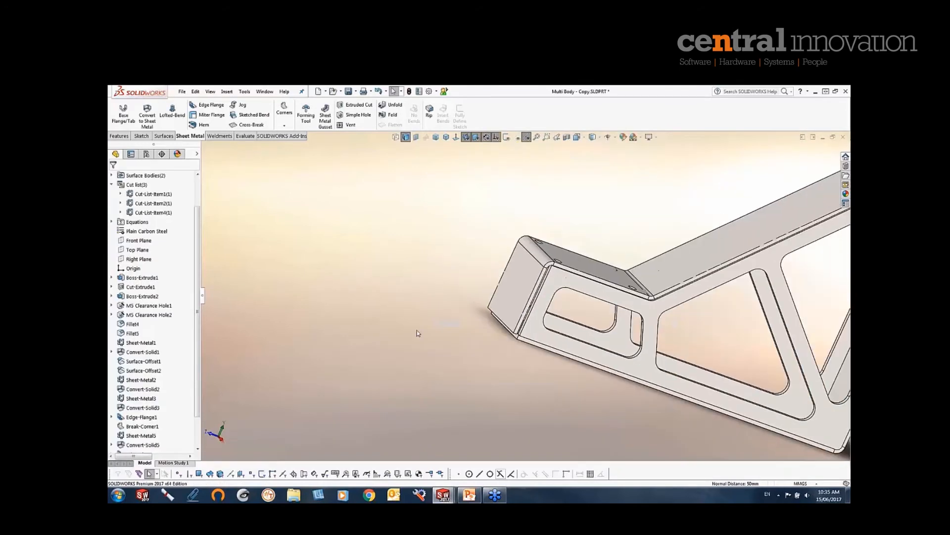
{"action": "scroll", "coordinate": [590, 278], "scroll_direction": "down", "scroll_amount": 5}
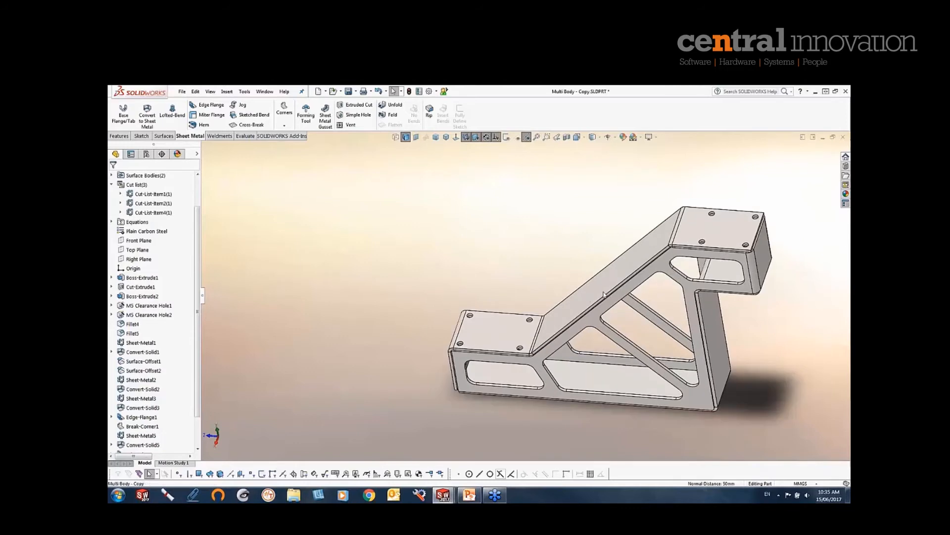
Flatten the bent top plate to inspect its flat pattern, and return it to the folded state
{"action": "left_click", "coordinate": [614, 274]}
{"action": "left_click", "coordinate": [626, 268]}
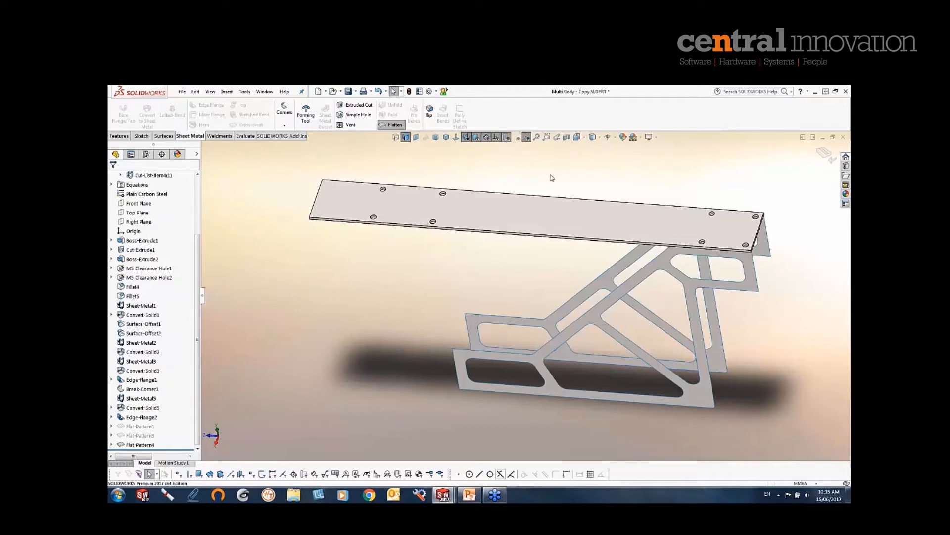
{"action": "middle_click_drag", "start_coordinate": [551, 178], "coordinate": [775, 167]}
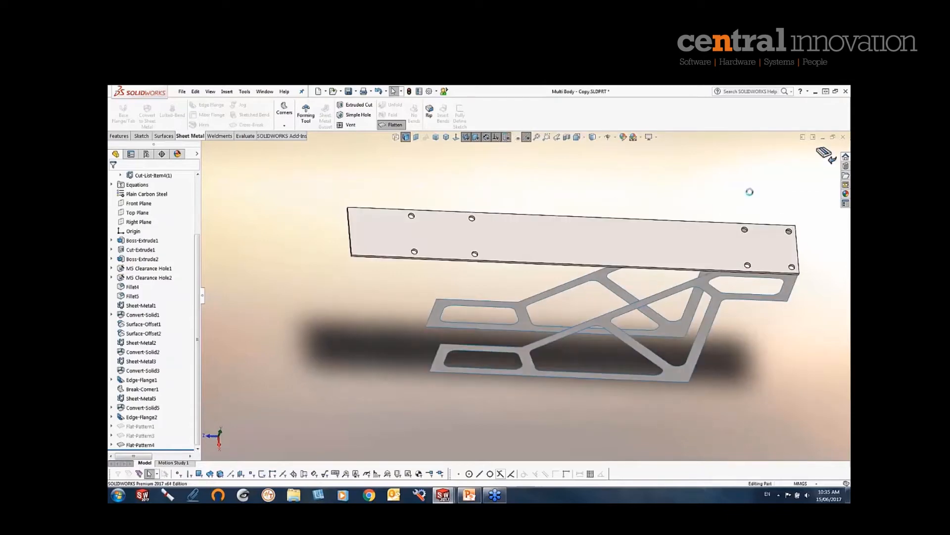
{"action": "scroll", "coordinate": [648, 251], "scroll_direction": "up", "scroll_amount": 3}
{"action": "middle_click_drag", "start_coordinate": [625, 249], "coordinate": [638, 174]}
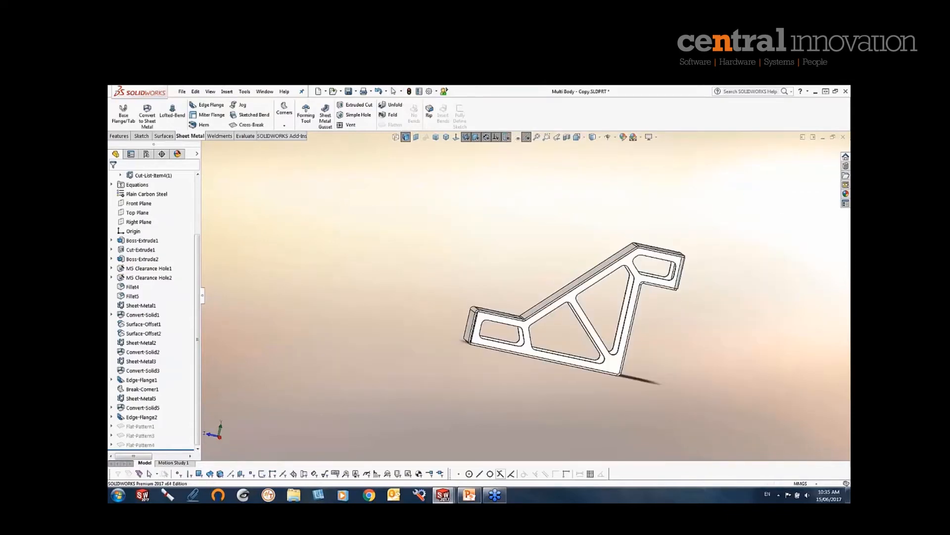
{"action": "middle_click_drag", "start_coordinate": [585, 213], "coordinate": [574, 255]}
Hide the two surface bodies, Surface-Offset1 and Surface-Offset2
{"action": "left_click_drag", "start_coordinate": [203, 269], "coordinate": [202, 206]}
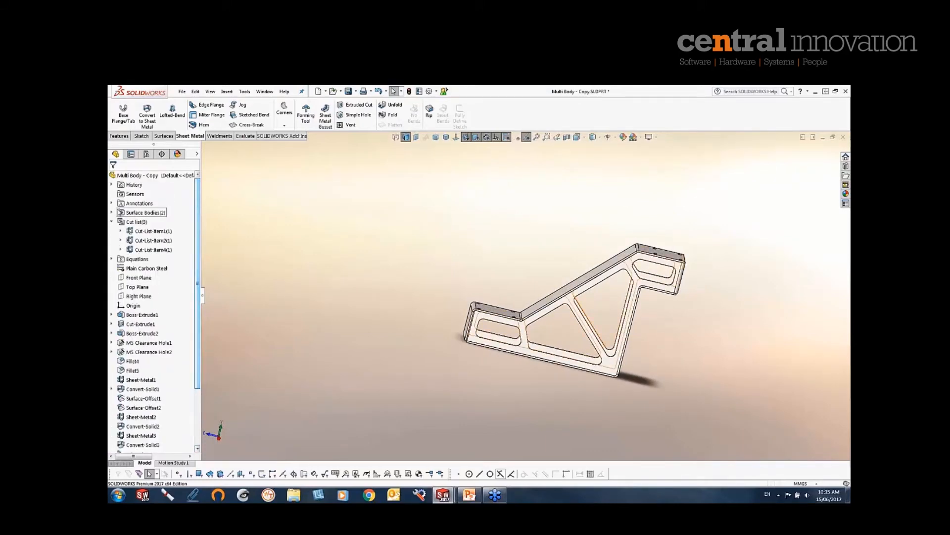
{"action": "left_click", "coordinate": [111, 212]}
{"action": "left_click", "coordinate": [136, 223]}
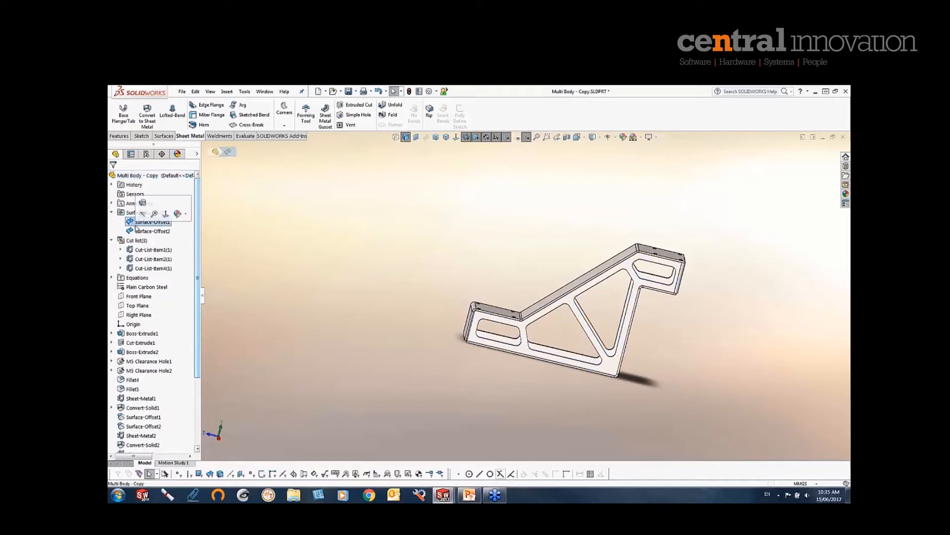
{"action": "left_click", "coordinate": [136, 231], "text": "ctrl"}
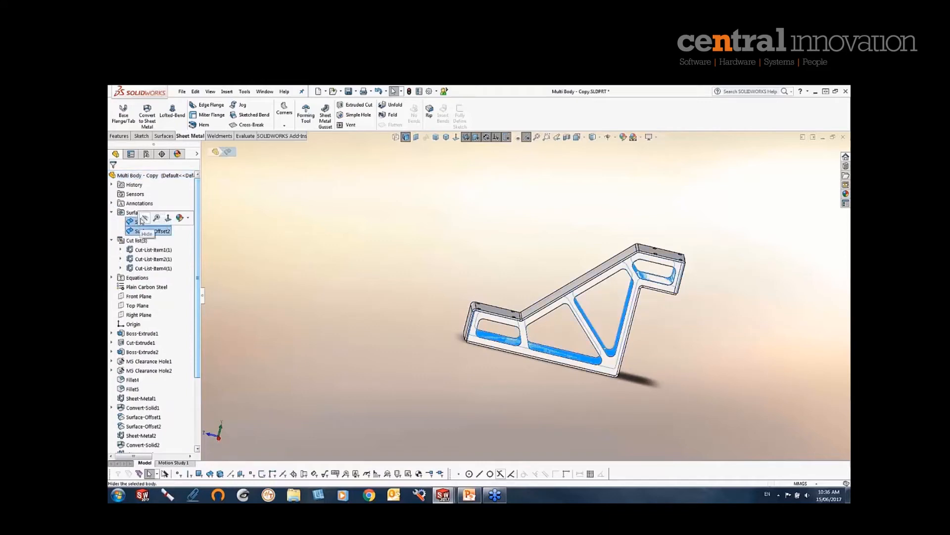
{"action": "left_click", "coordinate": [143, 220]}
{"action": "middle_click_drag", "start_coordinate": [287, 292], "coordinate": [324, 329]}
{"action": "scroll", "coordinate": [659, 320], "scroll_direction": "down", "scroll_amount": 3}
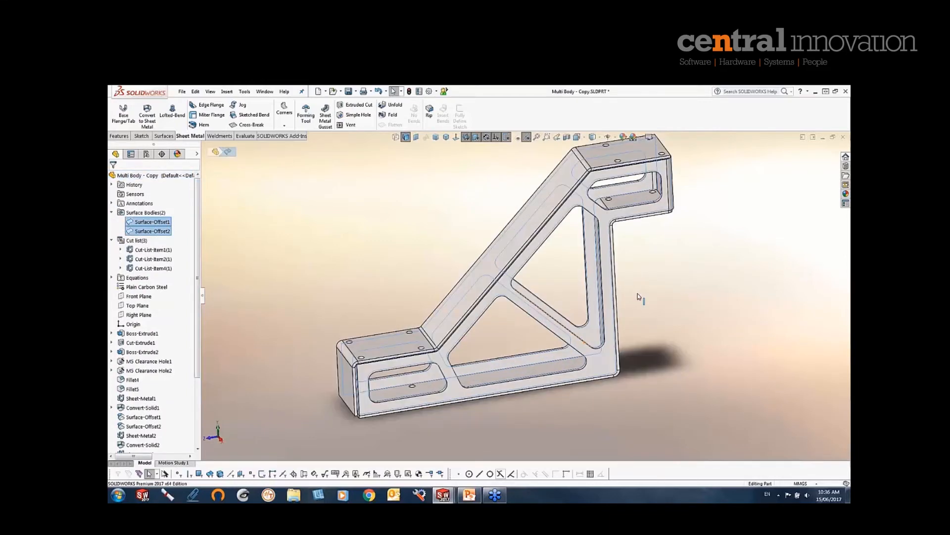
Examine the completed sheet metal bracket from several angles
{"action": "scroll", "coordinate": [637, 296], "scroll_direction": "up", "scroll_amount": 3}
{"action": "middle_click_drag", "start_coordinate": [474, 241], "coordinate": [487, 244]}
{"action": "left_click", "coordinate": [487, 244]}
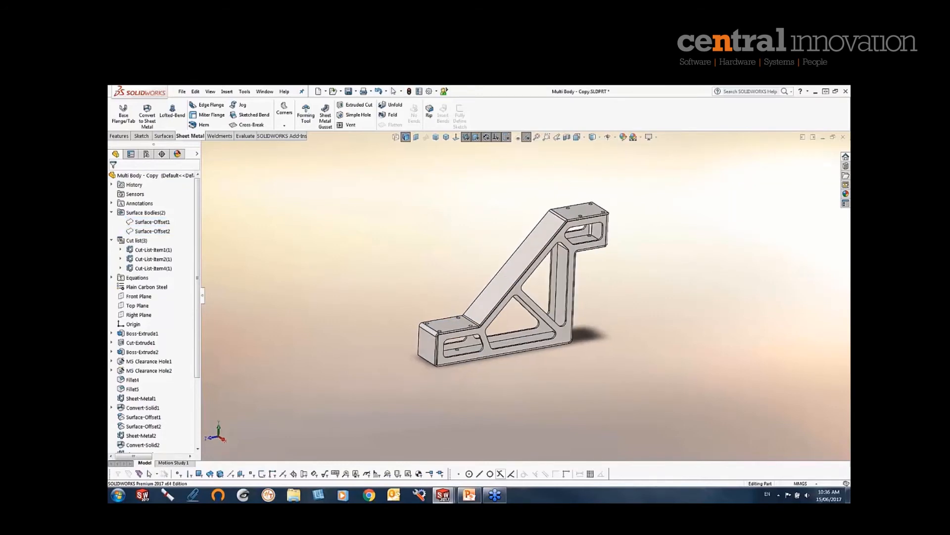
{"action": "scroll", "coordinate": [451, 285], "scroll_direction": "down", "scroll_amount": 2}
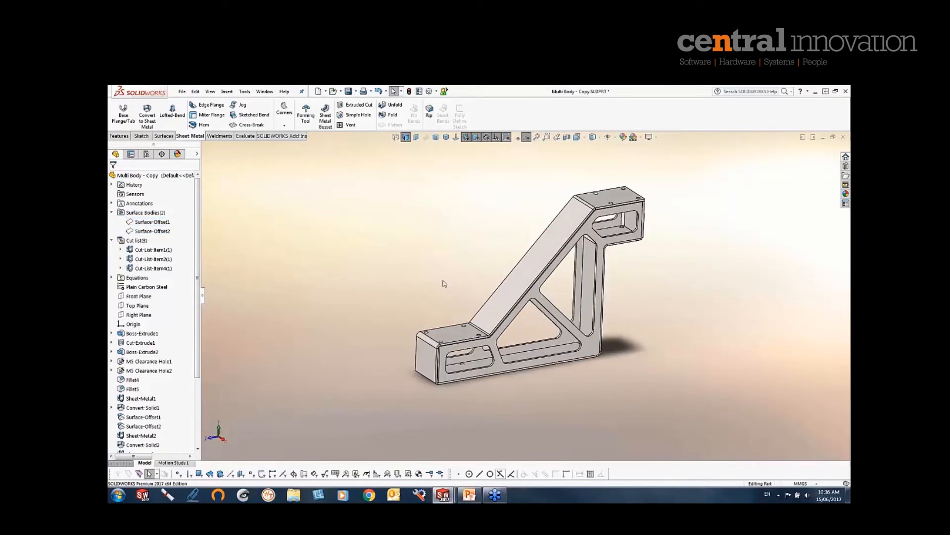
{"action": "mouse_move", "coordinate": [293, 285]}
{"action": "middle_mouse_down"}
{"action": "mouse_move", "coordinate": [319, 302]}
{"action": "mouse_move", "coordinate": [299, 286]}
{"action": "middle_mouse_up"}
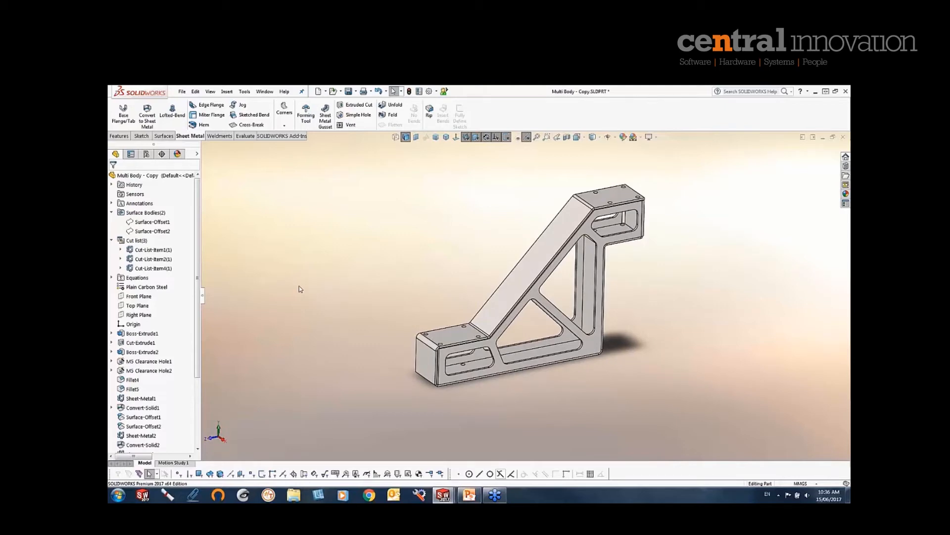
{"action": "mouse_move", "coordinate": [369, 286]}
{"action": "middle_mouse_down"}
{"action": "mouse_move", "coordinate": [354, 272]}
{"action": "mouse_move", "coordinate": [387, 284]}
{"action": "middle_mouse_up"}
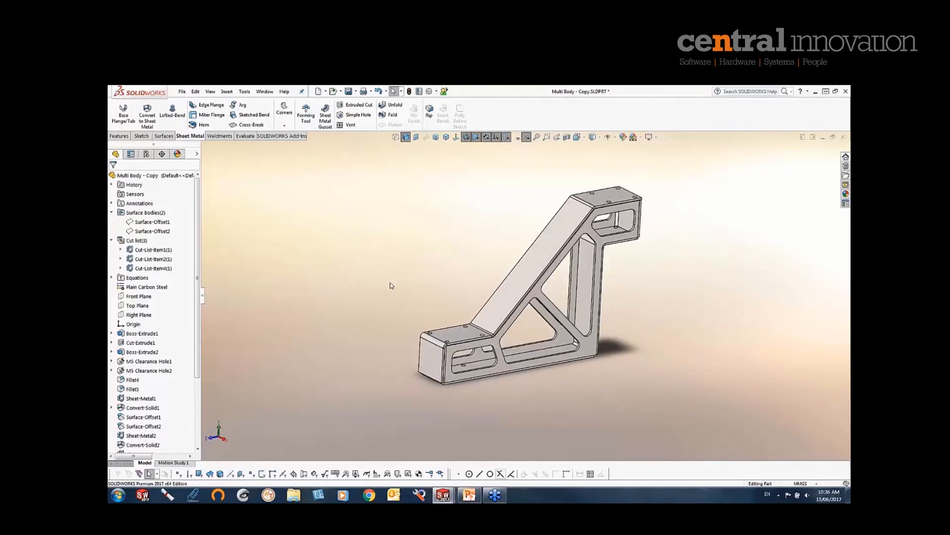
{"action": "scroll", "coordinate": [717, 304], "scroll_direction": "up", "scroll_amount": 2}
{"action": "middle_click_drag", "start_coordinate": [717, 303], "coordinate": [696, 324]}
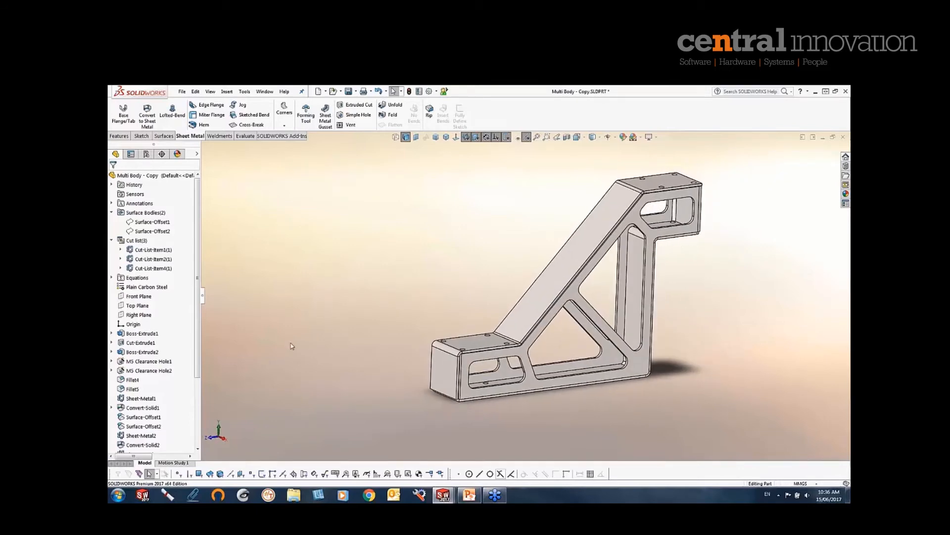
Start a DXF export of Flat-Pattern1 to the SMTL Webinar folder, reviewing the export options and keeping the suggested file name
{"action": "left_click_drag", "start_coordinate": [197, 317], "coordinate": [197, 413]}
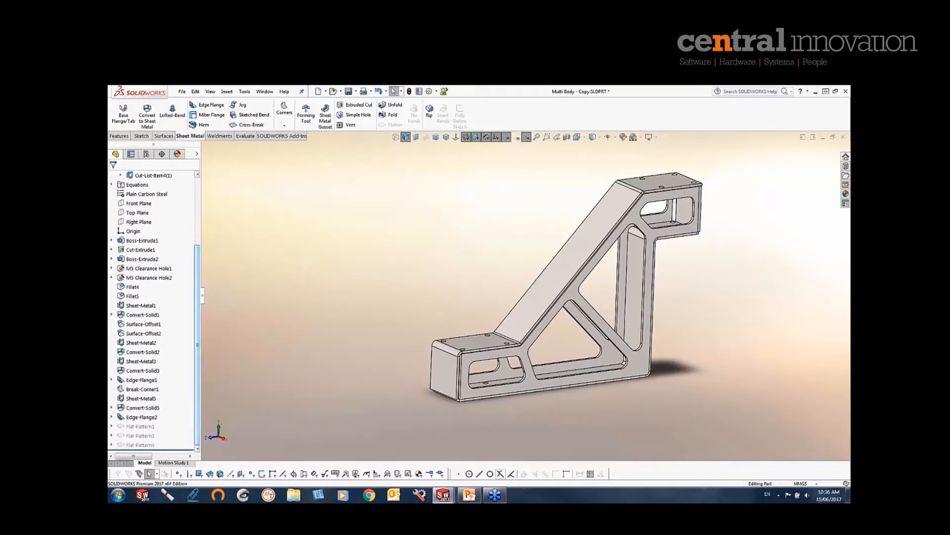
{"action": "right_click", "coordinate": [144, 429]}
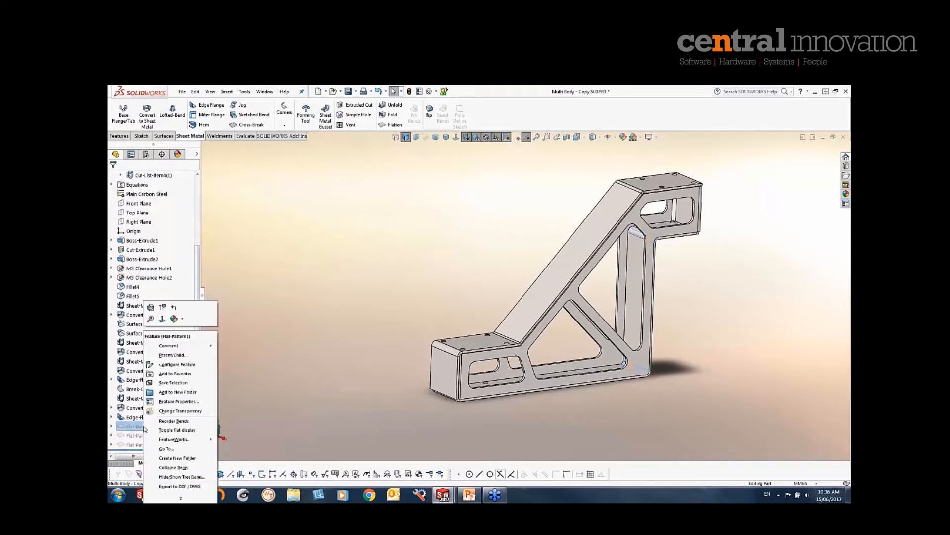
{"action": "left_click", "coordinate": [179, 486]}
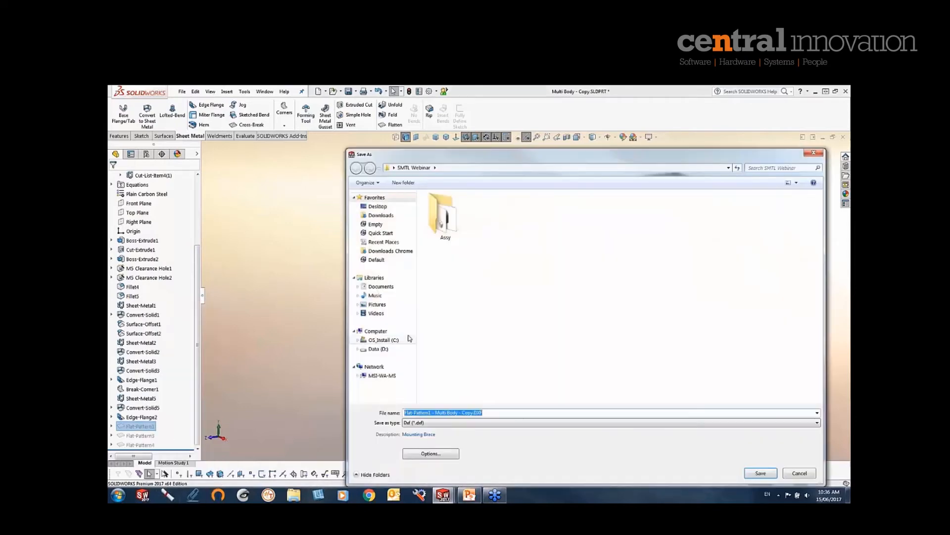
{"action": "left_click", "coordinate": [421, 452]}
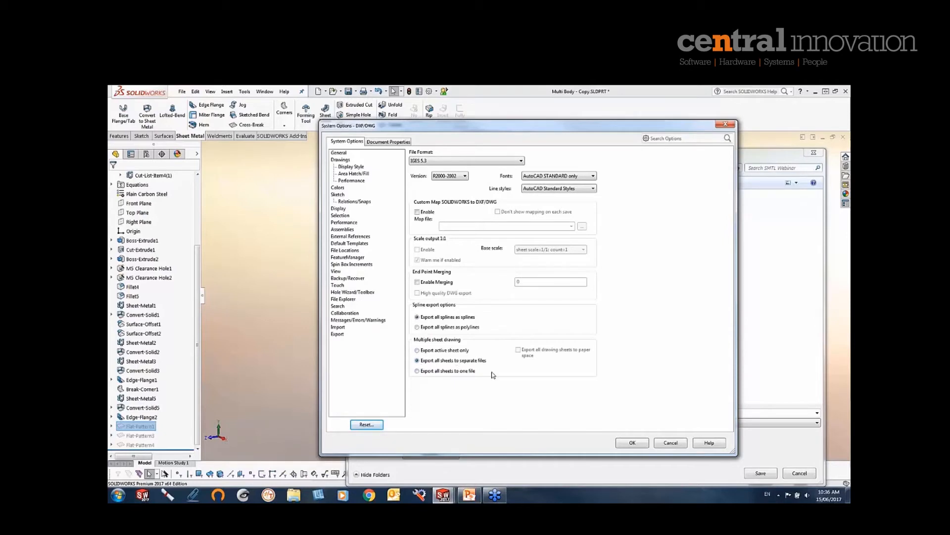
{"action": "left_click", "coordinate": [633, 443]}
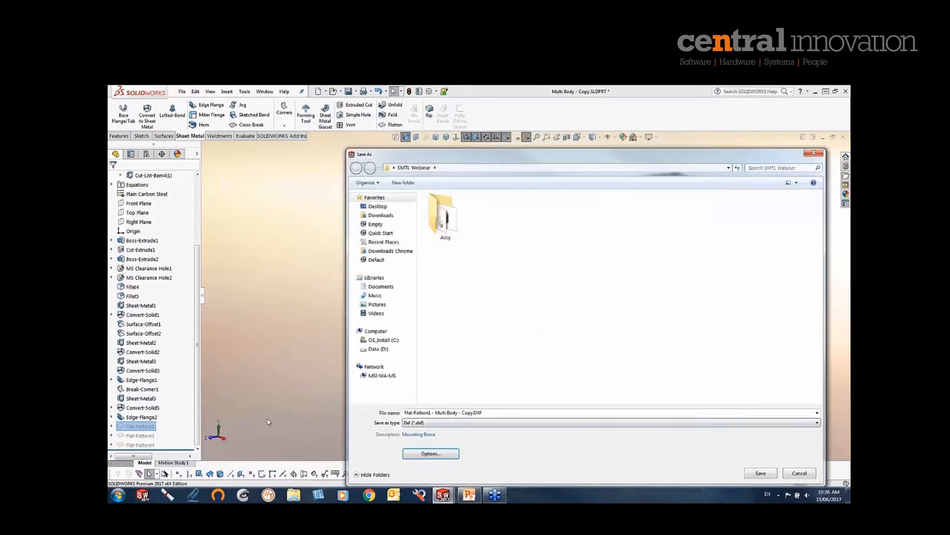
{"action": "left_click", "coordinate": [761, 474]}
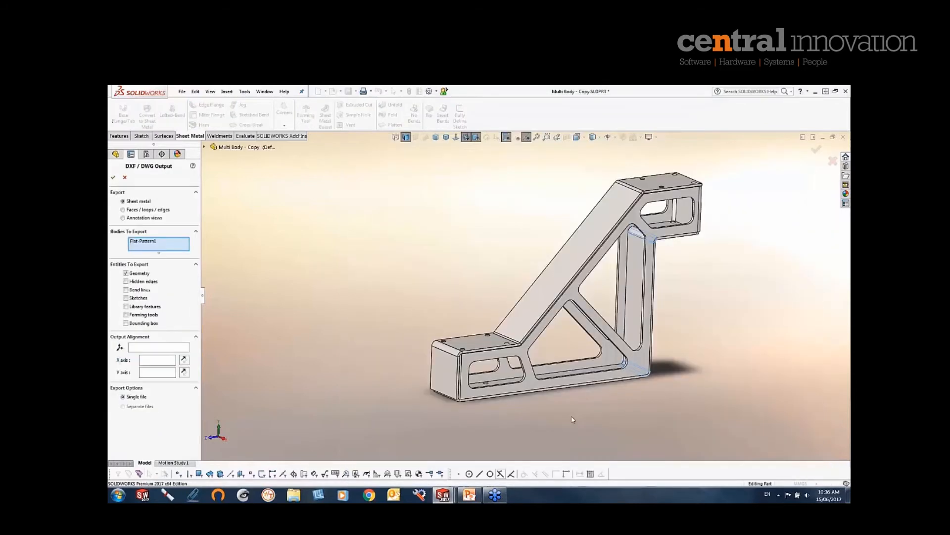
Add Flat-Pattern3 and Flat-Pattern4 to the bodies to export, and set the output to separate files
{"action": "left_click", "coordinate": [204, 147]}
{"action": "scroll", "coordinate": [233, 436], "scroll_direction": "down", "scroll_amount": 3}
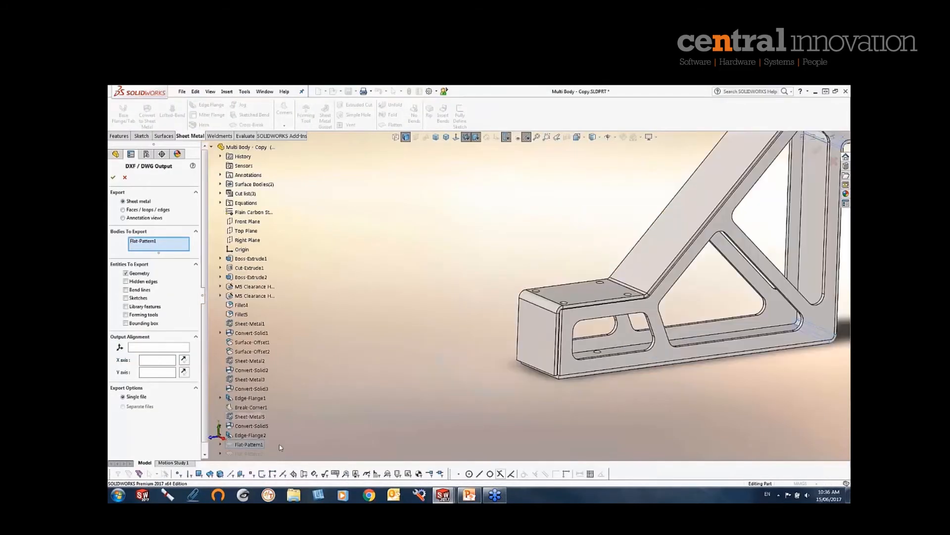
{"action": "left_click", "coordinate": [249, 453]}
{"action": "scroll", "coordinate": [292, 437], "scroll_direction": "down", "scroll_amount": 3}
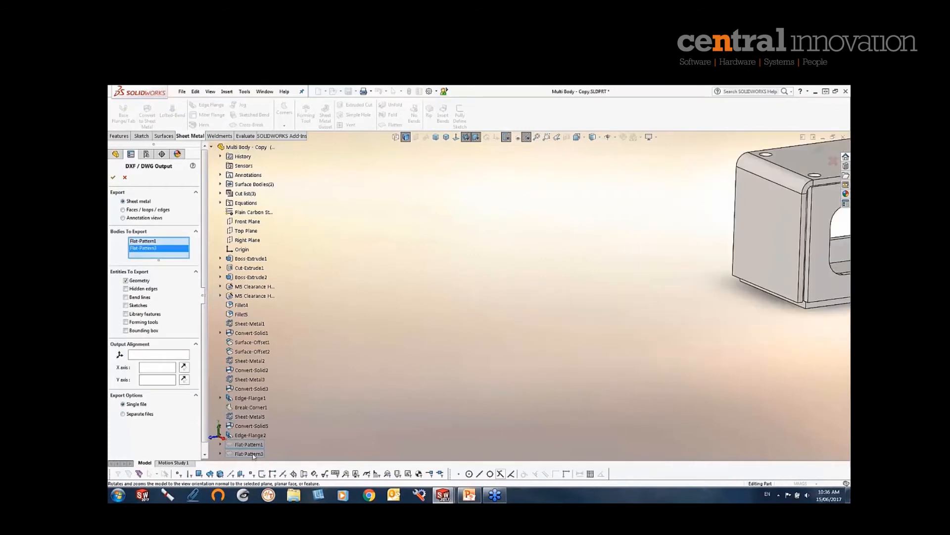
{"action": "scroll", "coordinate": [660, 312], "scroll_direction": "up", "scroll_amount": 5}
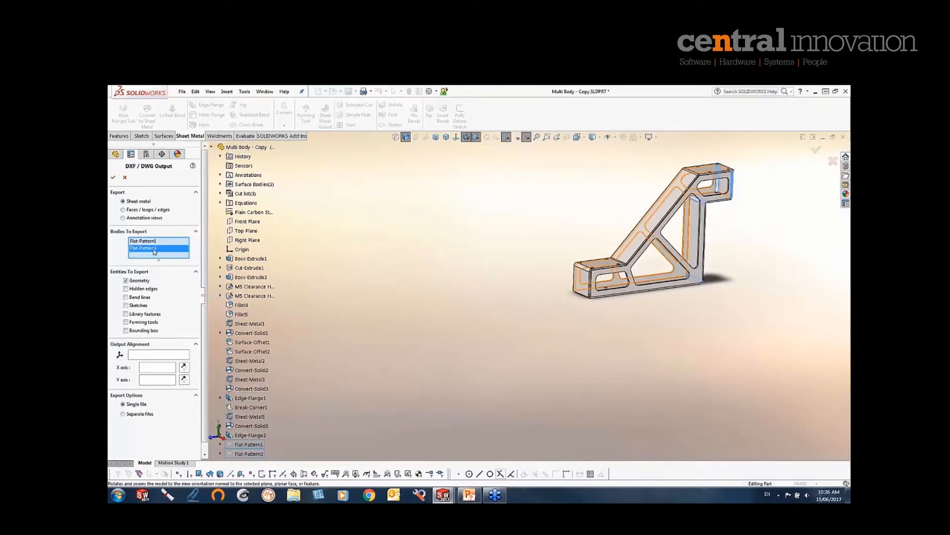
{"action": "left_click", "coordinate": [212, 147]}
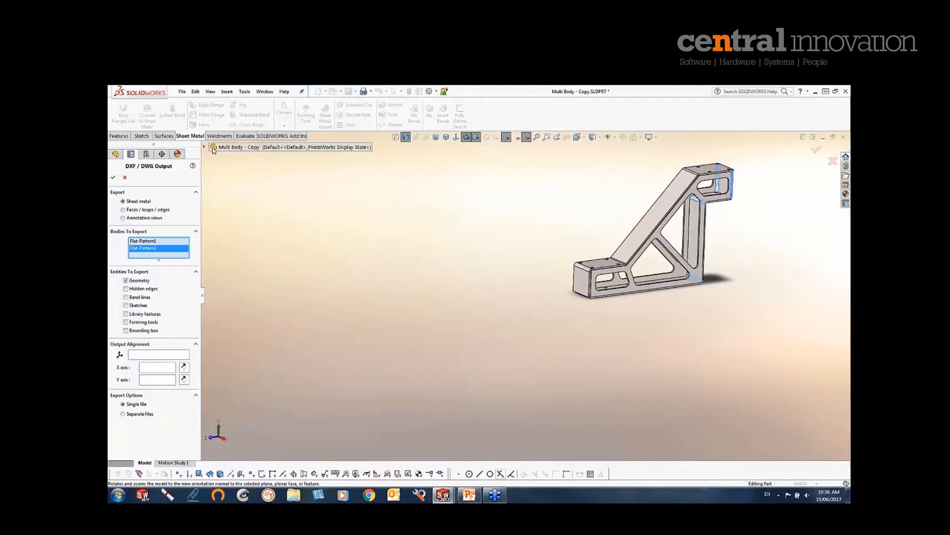
{"action": "left_click", "coordinate": [211, 148]}
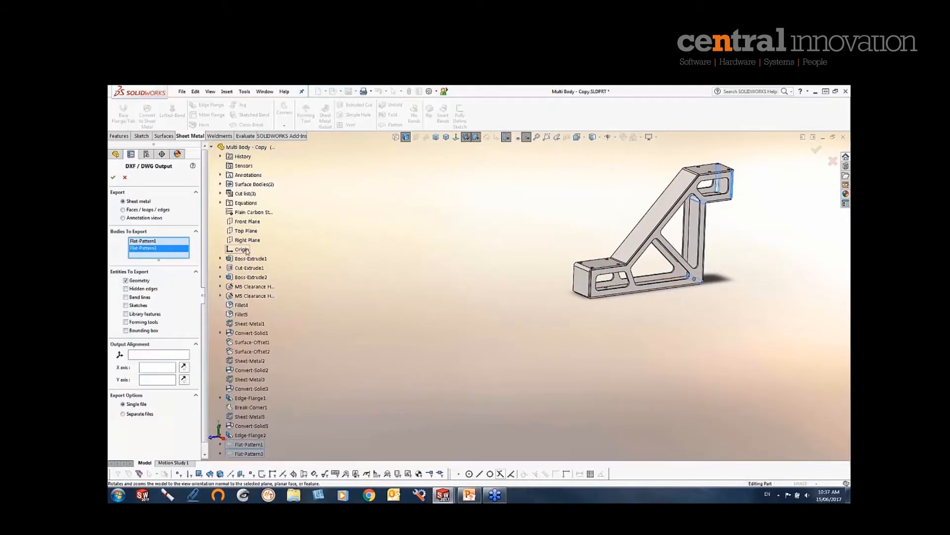
{"action": "scroll", "coordinate": [243, 386], "scroll_direction": "down", "scroll_amount": 1}
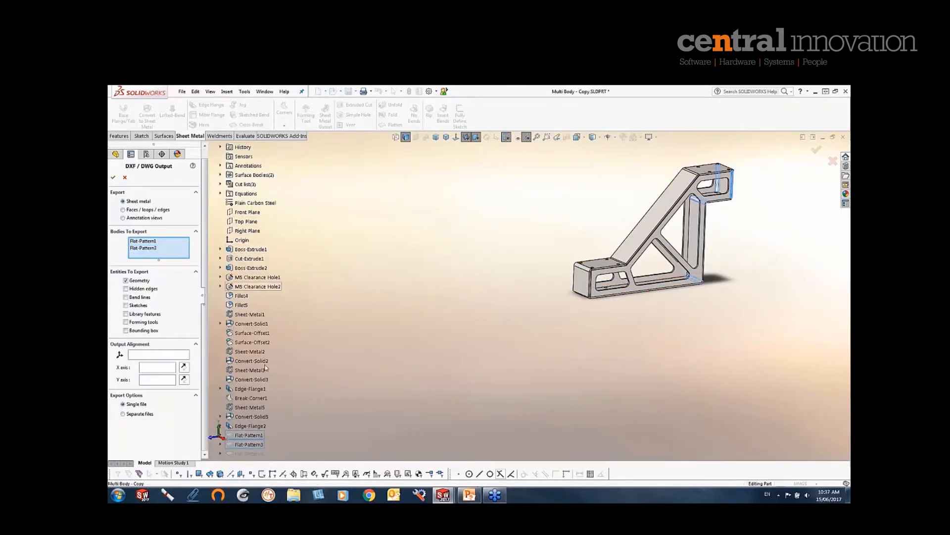
{"action": "left_click", "coordinate": [242, 456]}
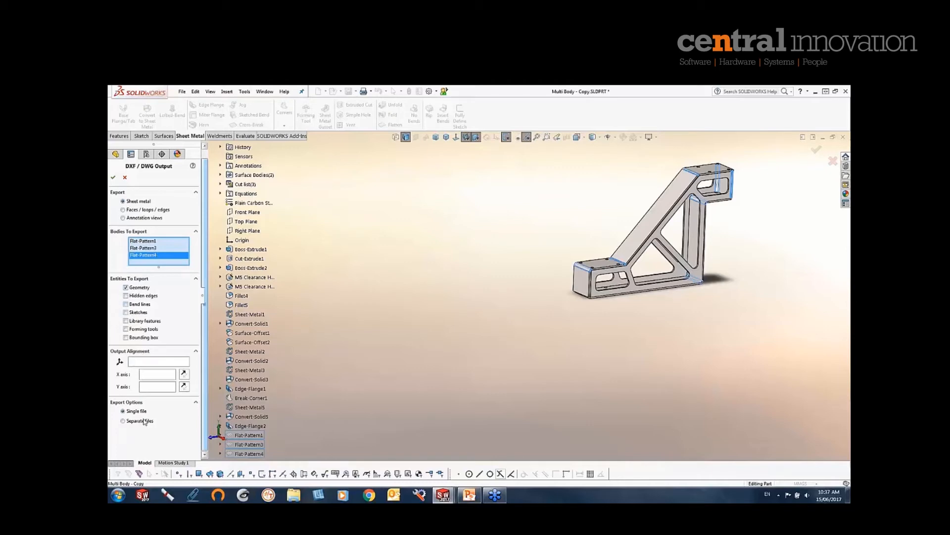
{"action": "left_click", "coordinate": [124, 422]}
Generate the DXF output, review the flat patterns in the cleanup preview, and save them
{"action": "left_click", "coordinate": [113, 177]}
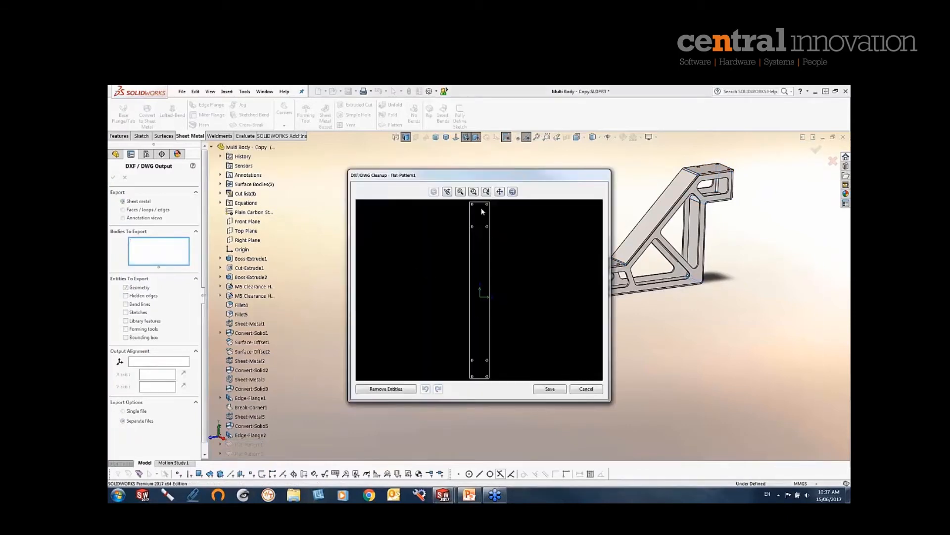
{"action": "left_click", "coordinate": [513, 192]}
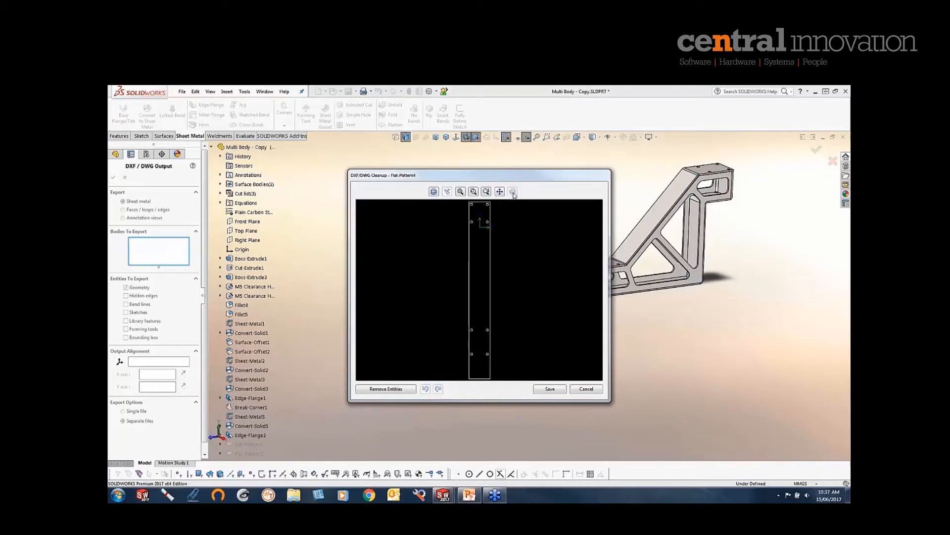
{"action": "left_click", "coordinate": [548, 389]}
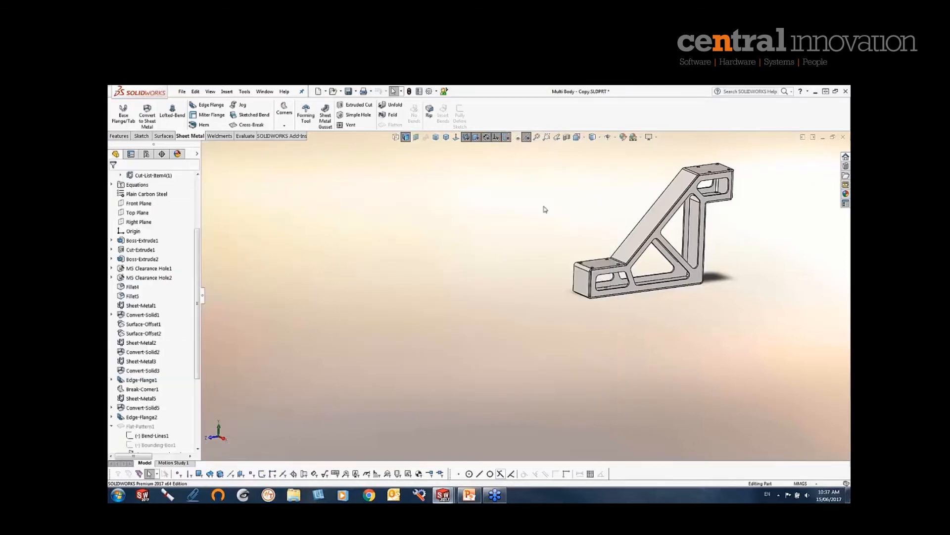
Rename Cut-List-Item2 in the cut list as Bottom Brace
{"action": "key", "text": "f"}
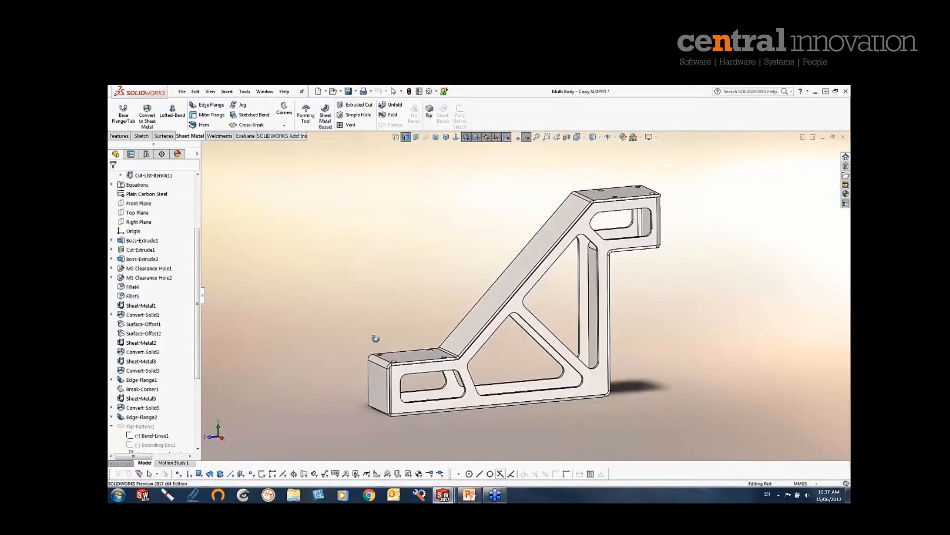
{"action": "middle_click_drag", "start_coordinate": [376, 335], "coordinate": [378, 343]}
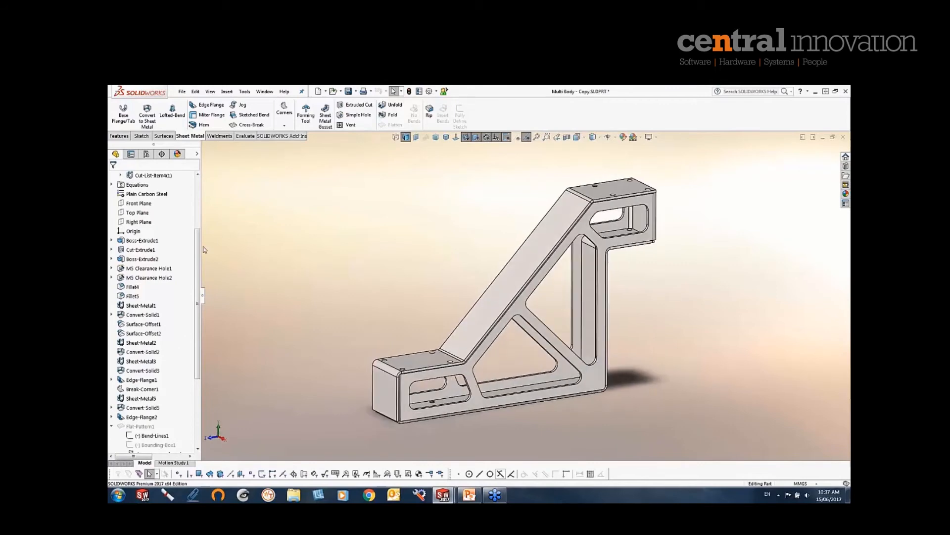
{"action": "scroll", "coordinate": [188, 199], "scroll_direction": "up", "scroll_amount": 4}
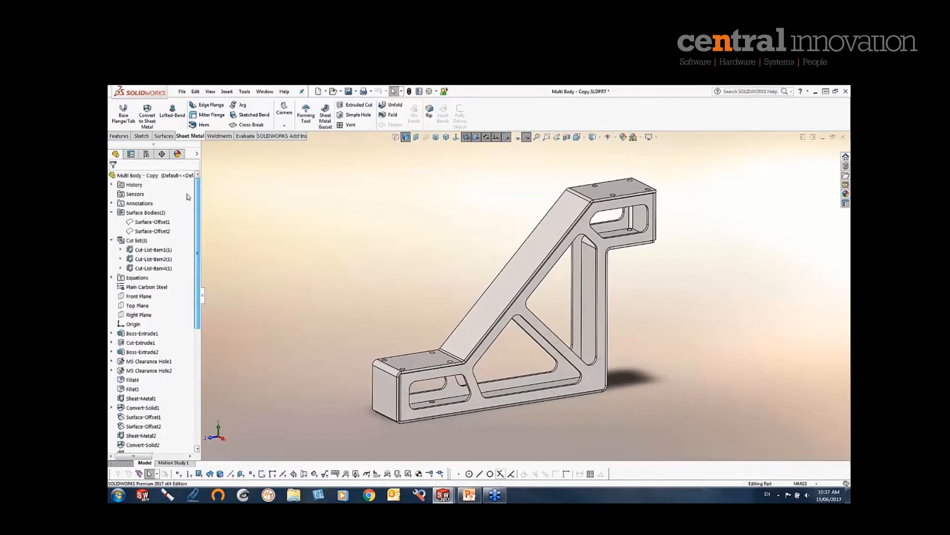
{"action": "left_click", "coordinate": [146, 250]}
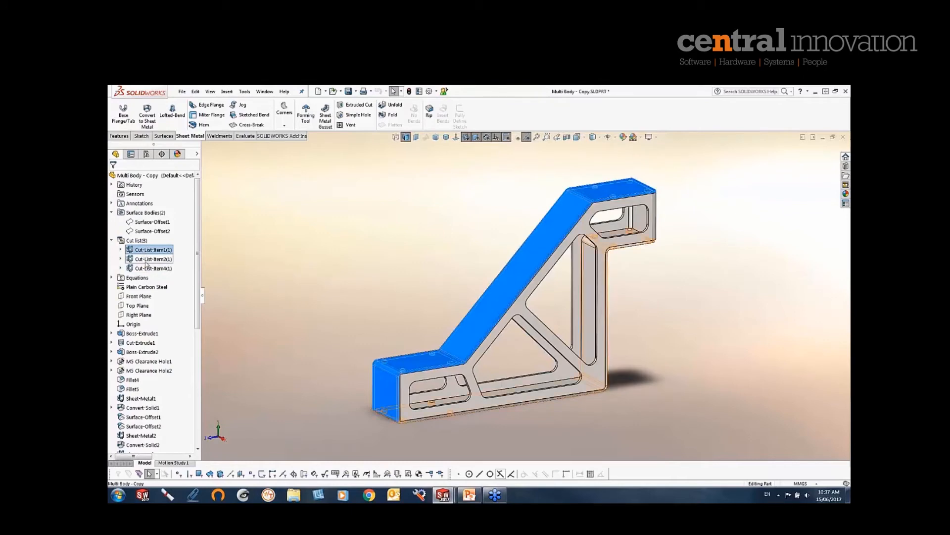
{"action": "left_click", "coordinate": [146, 260]}
{"action": "left_click", "coordinate": [146, 262]}
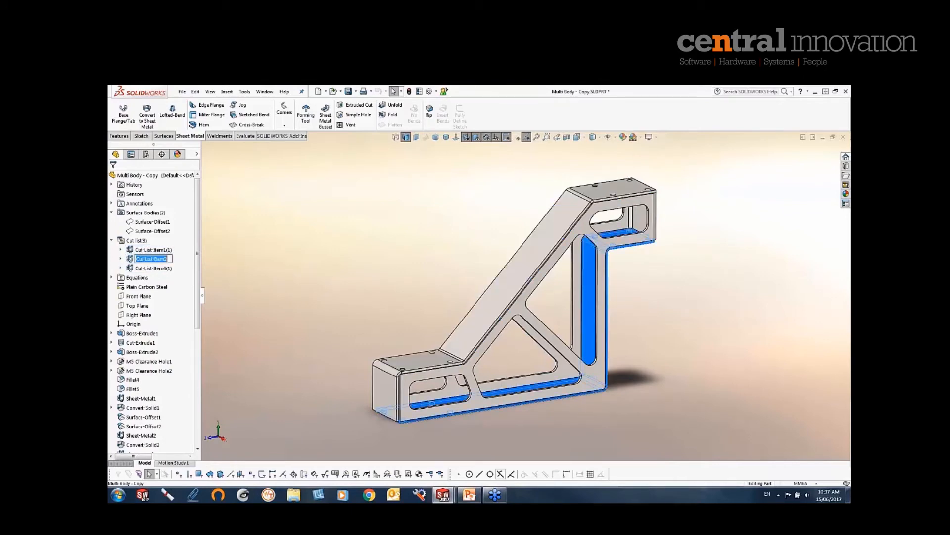
{"action": "type", "text": "Bottom Brace"}
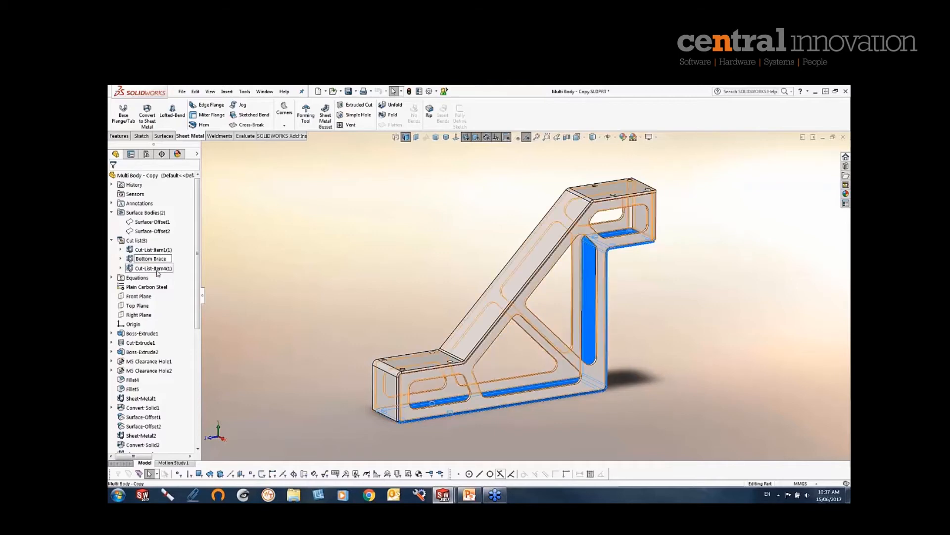
Rename Cut-List-Item1 as Top Brace and Cut-List-Item4 as Main Body in the cut list
{"action": "left_click", "coordinate": [153, 250]}
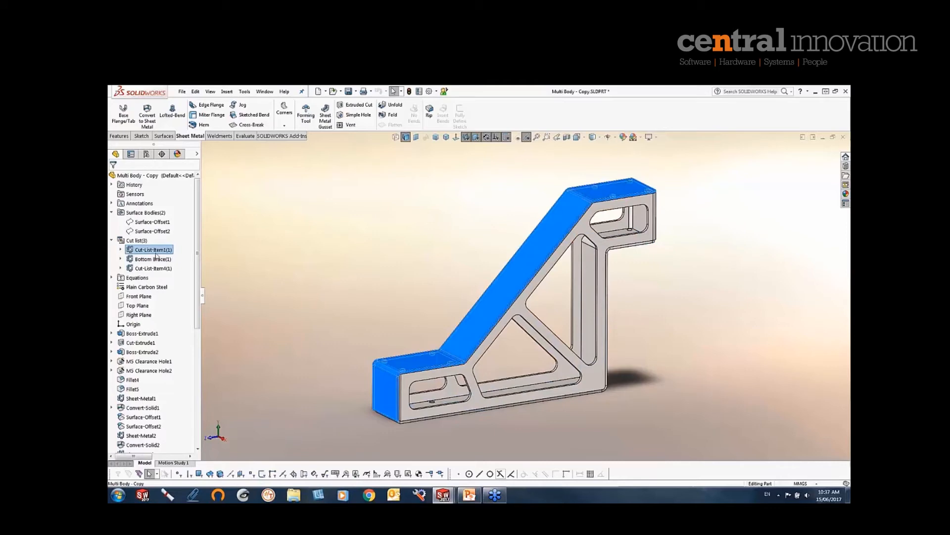
{"action": "left_click", "coordinate": [155, 251]}
{"action": "type", "text": "Top"}
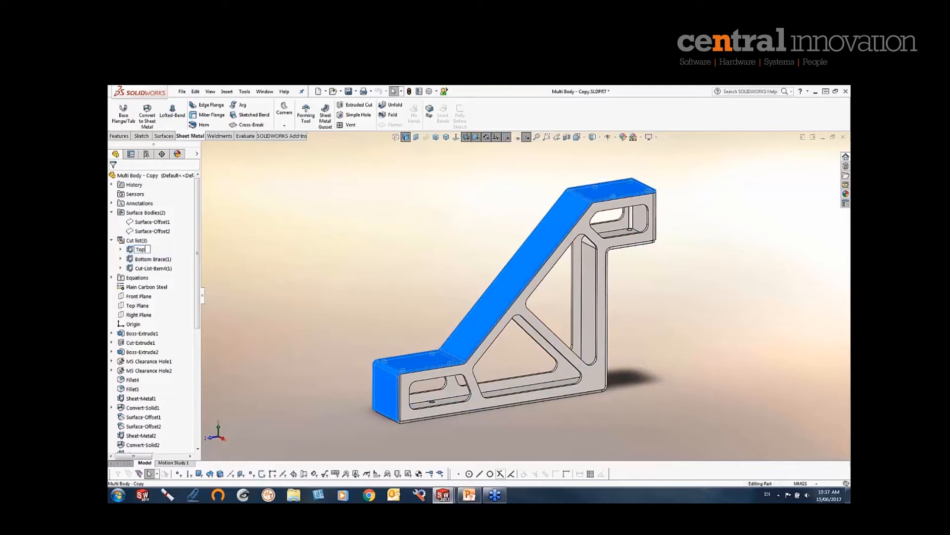
{"action": "type", "text": " Brace"}
{"action": "left_click", "coordinate": [149, 269]}
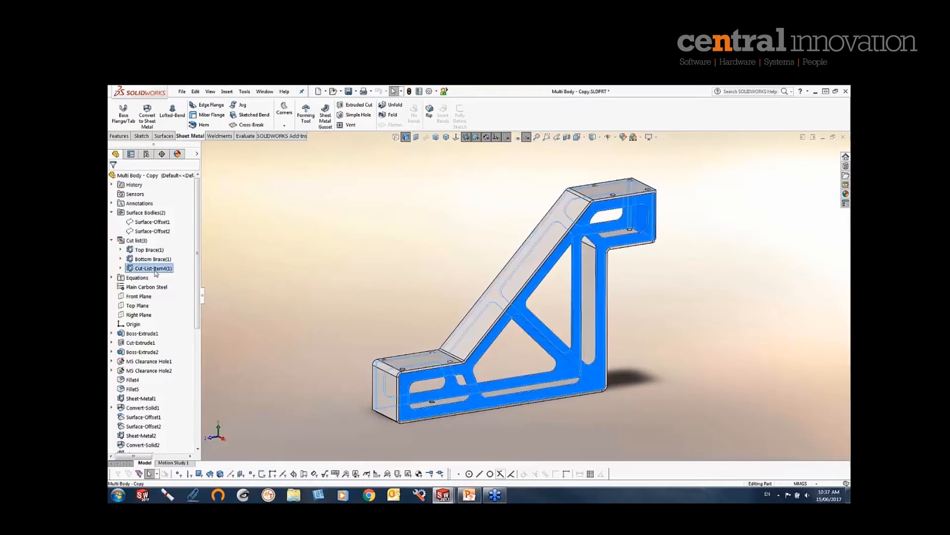
{"action": "left_click", "coordinate": [150, 270]}
{"action": "type", "text": "Main Body"}
{"action": "key", "text": "Return"}
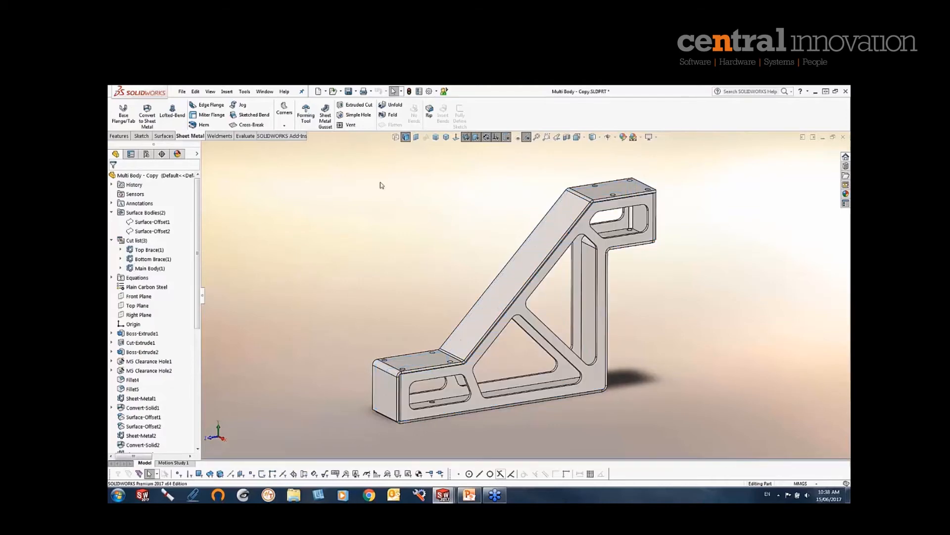
Open the cut-list properties of Top Brace and enlarge the dialog to show the full property list
{"action": "right_click", "coordinate": [161, 250]}
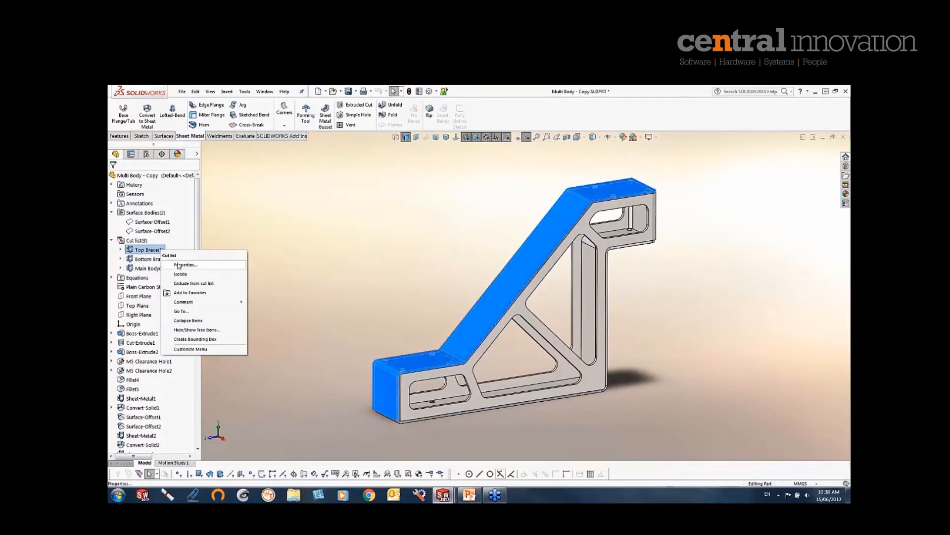
{"action": "left_click", "coordinate": [180, 265]}
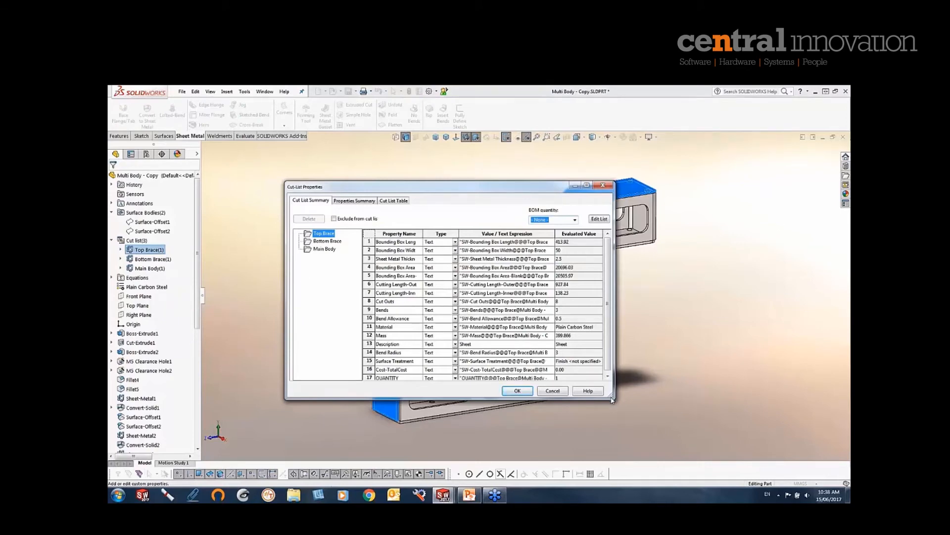
{"action": "left_click_drag", "start_coordinate": [613, 400], "coordinate": [733, 426]}
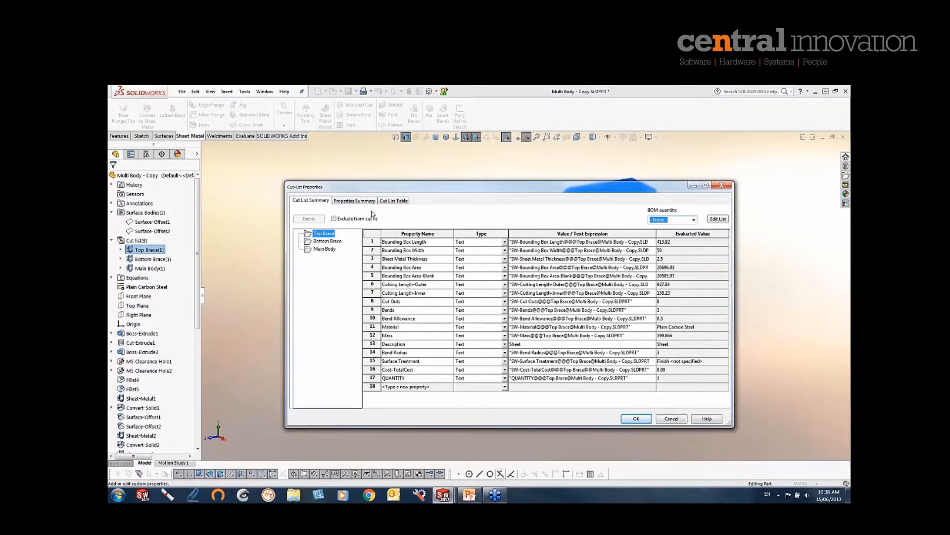
Examine the bend allowance, bend radius, bends and bounding box area, length and width properties summarised for all three bodies
{"action": "left_click", "coordinate": [355, 201]}
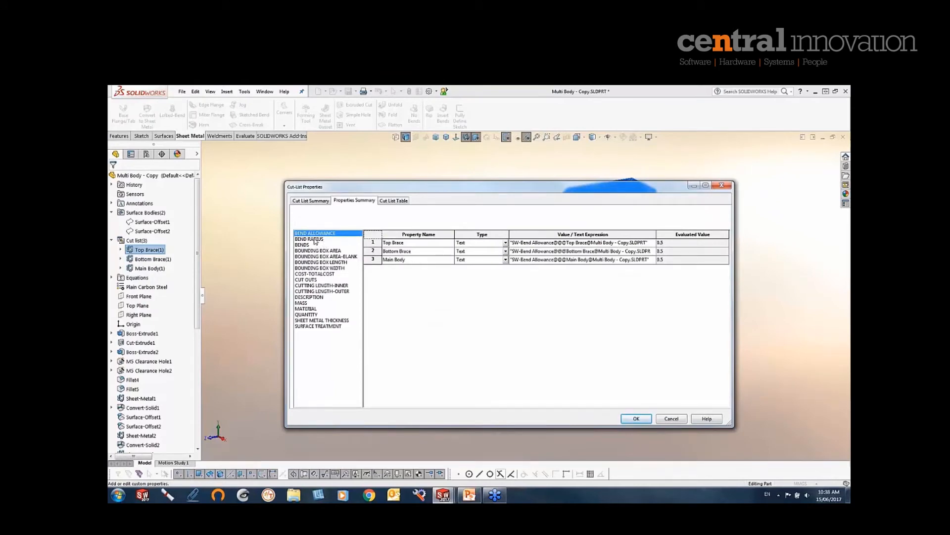
{"action": "left_click", "coordinate": [313, 240]}
{"action": "left_click", "coordinate": [308, 245]}
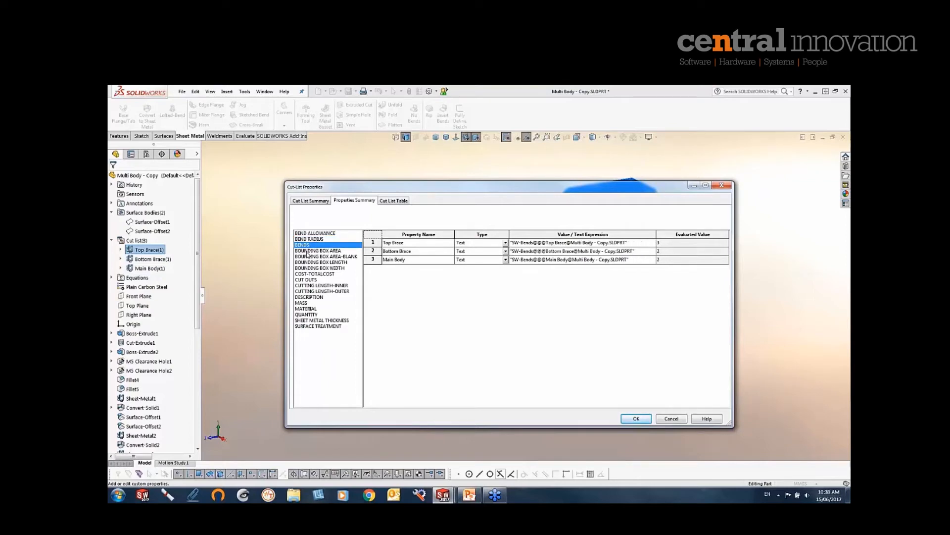
{"action": "left_click", "coordinate": [309, 251]}
{"action": "left_click", "coordinate": [317, 256]}
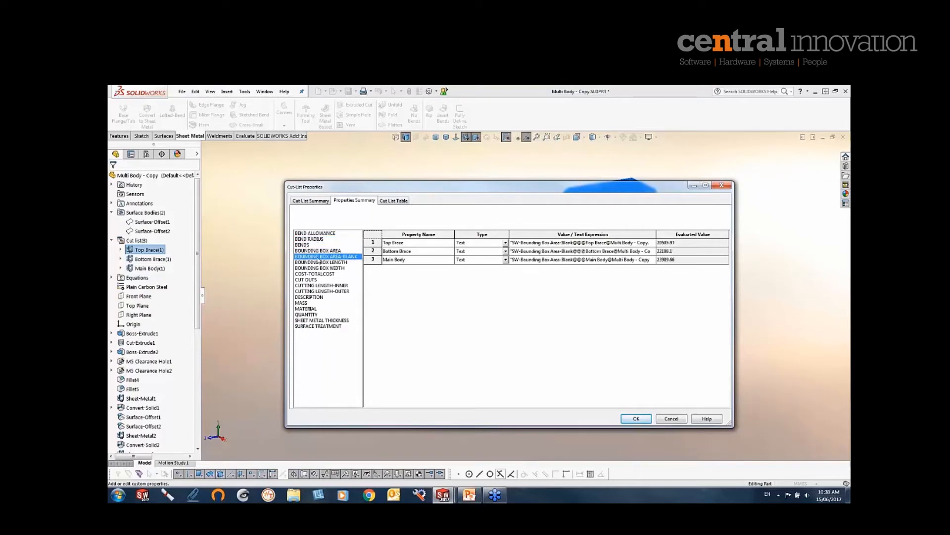
{"action": "left_click", "coordinate": [322, 262]}
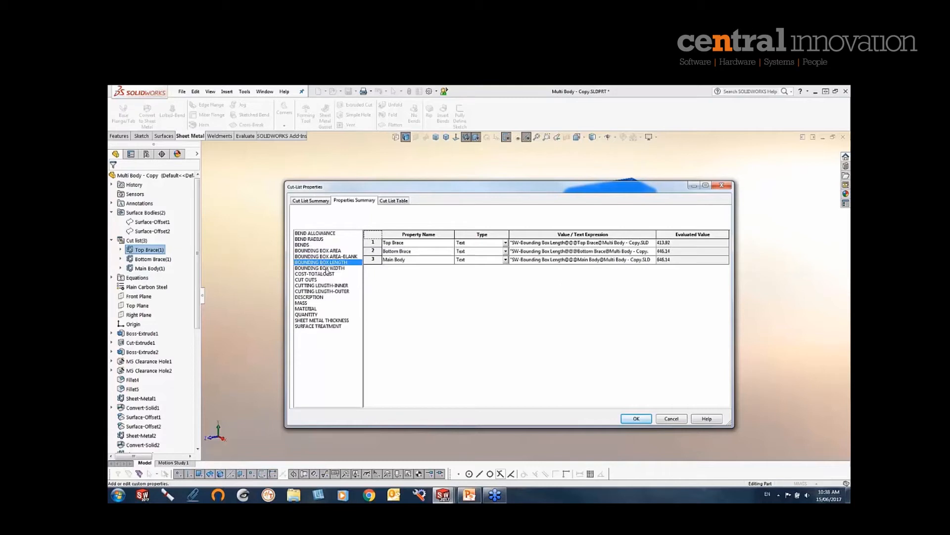
{"action": "left_click", "coordinate": [326, 268]}
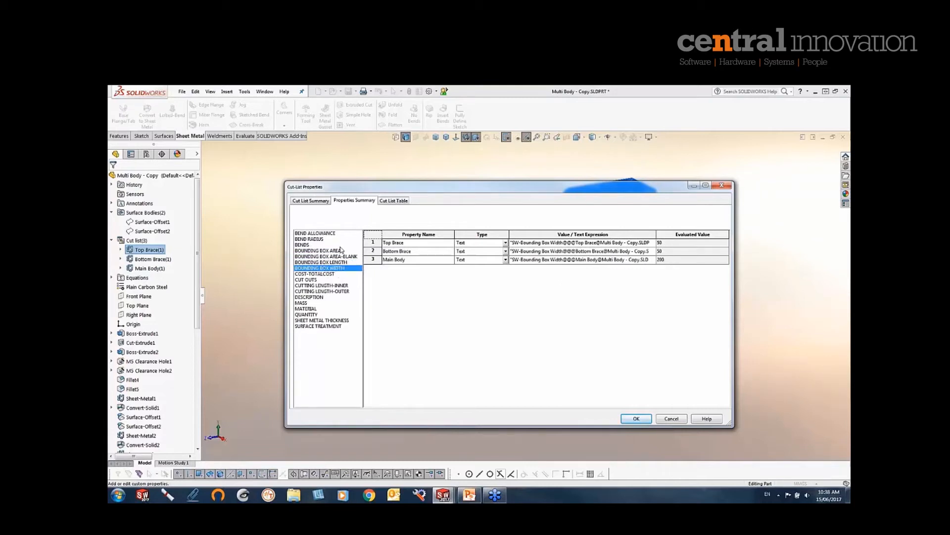
{"action": "left_click", "coordinate": [331, 256]}
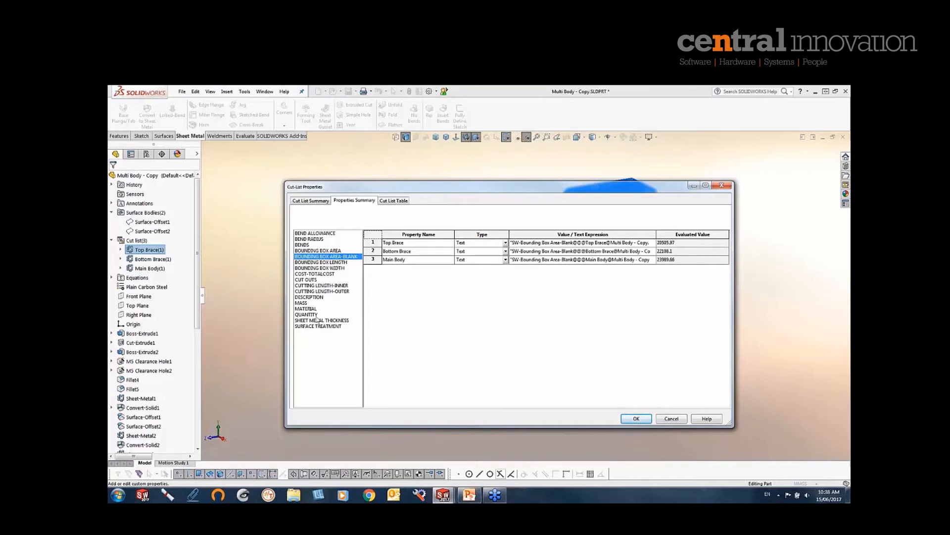
Set the description properties of the three bodies to Top Brace, bottom Brace and Main Body
{"action": "left_click", "coordinate": [315, 298]}
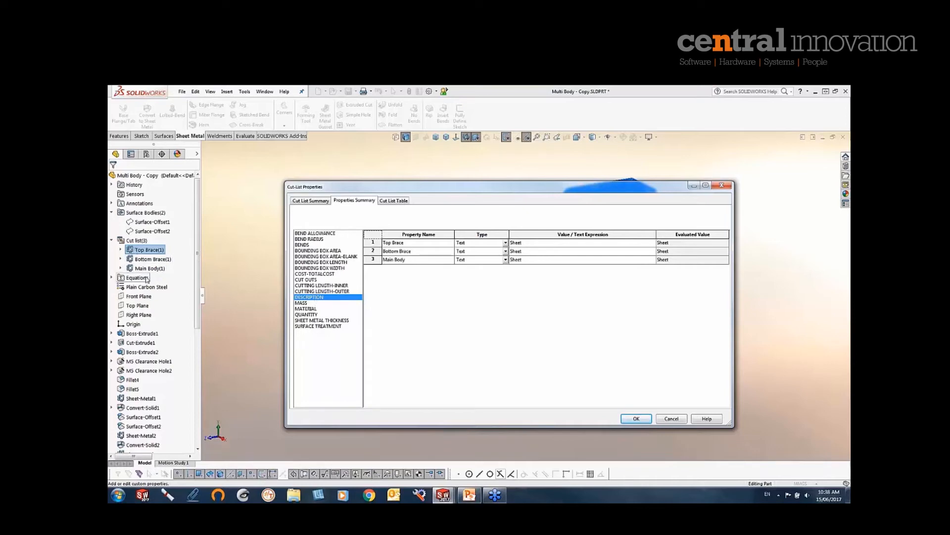
{"action": "left_click", "coordinate": [526, 243]}
{"action": "type", "text": "Top Brace"}
{"action": "left_click", "coordinate": [532, 253]}
{"action": "type", "text": "bottom Brace"}
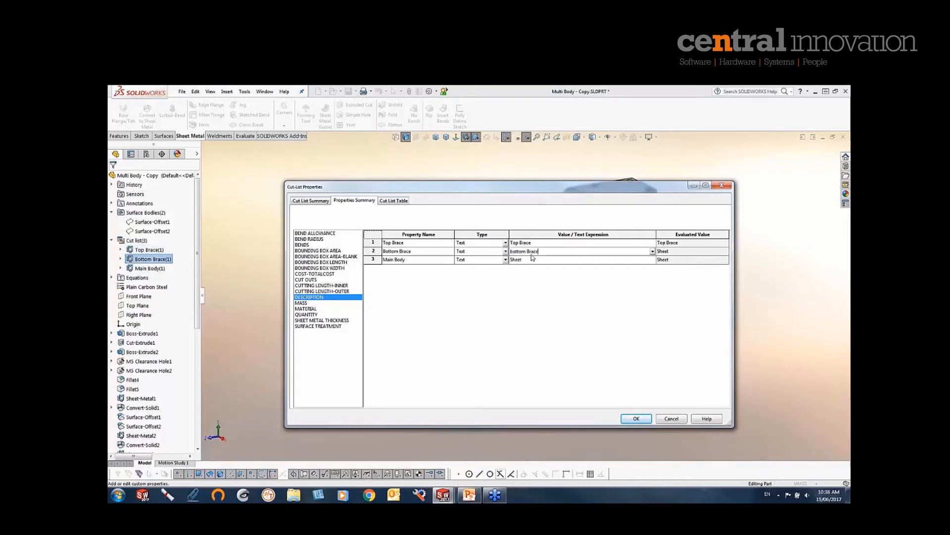
{"action": "left_click", "coordinate": [521, 260]}
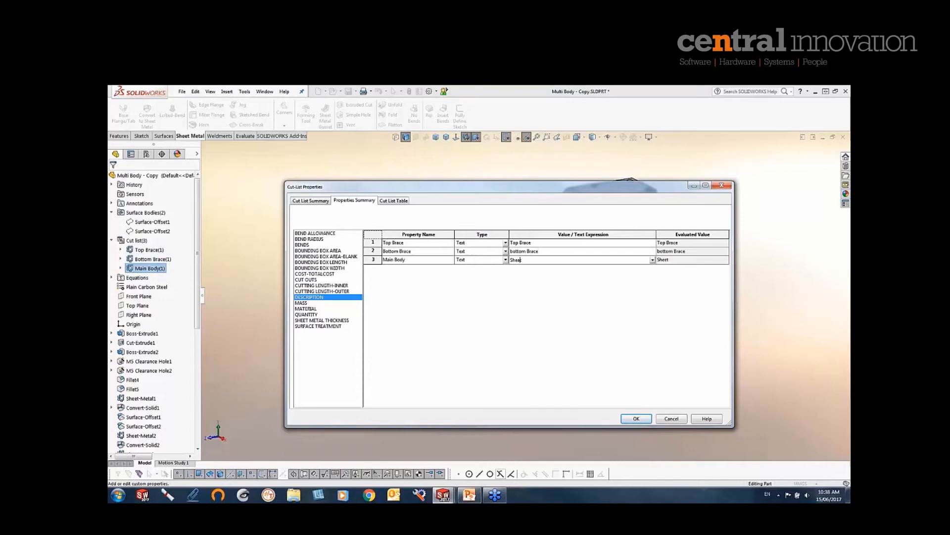
{"action": "double_click", "coordinate": [516, 260]}
{"action": "type", "text": "Main Body"}
{"action": "double_click", "coordinate": [584, 253]}
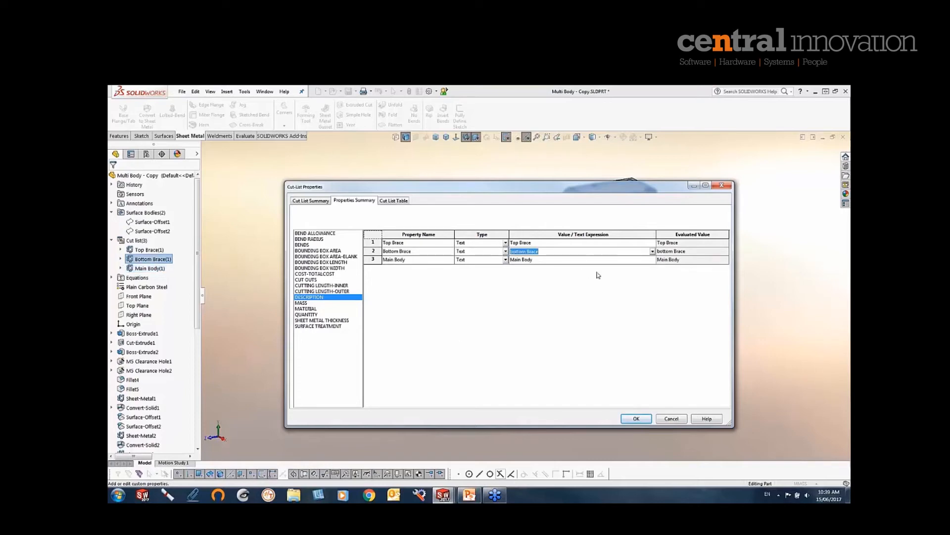
Add a PARTNUMBER property to the Top Brace cut-list item
{"action": "left_click", "coordinate": [314, 201]}
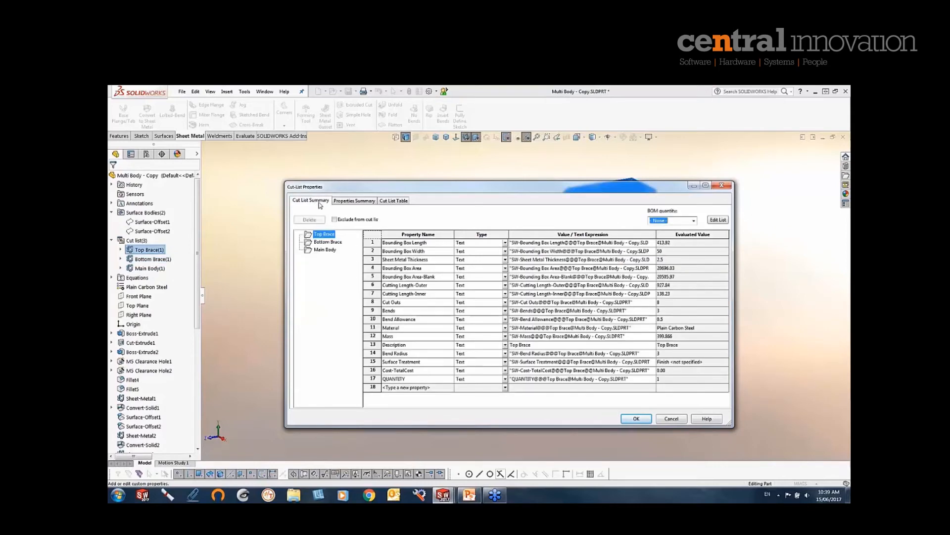
{"action": "left_click", "coordinate": [443, 387]}
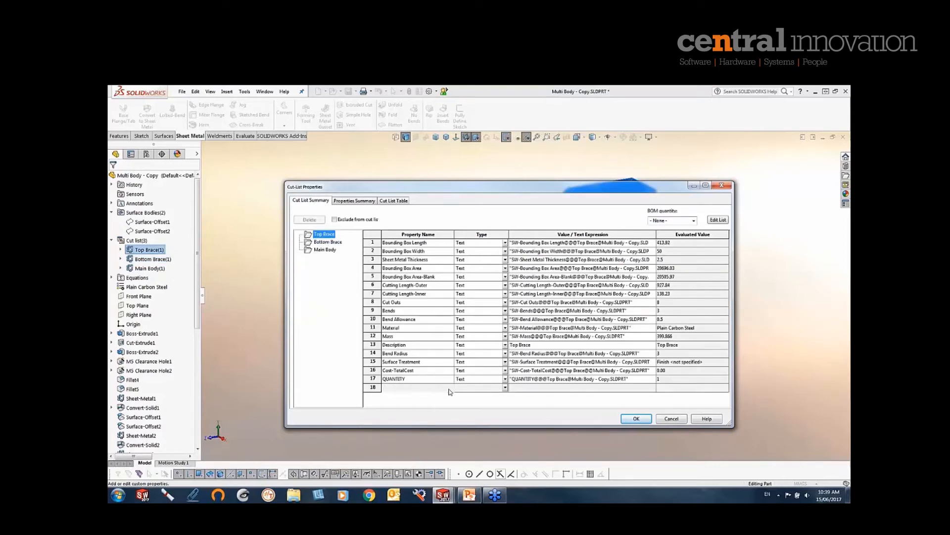
{"action": "left_click", "coordinate": [450, 388]}
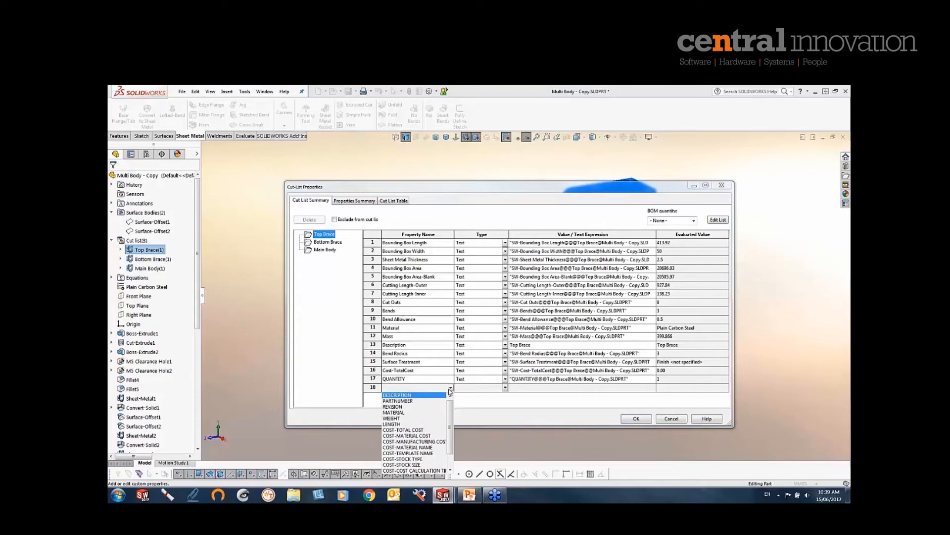
{"action": "left_click", "coordinate": [414, 401]}
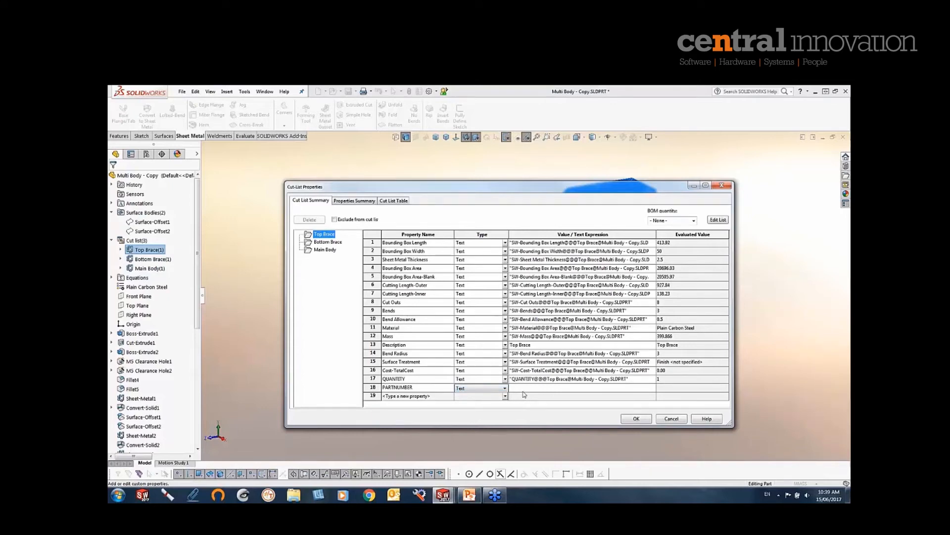
Try to add a MATERIAL property to the Top Brace cut-list item
{"action": "left_click", "coordinate": [440, 396]}
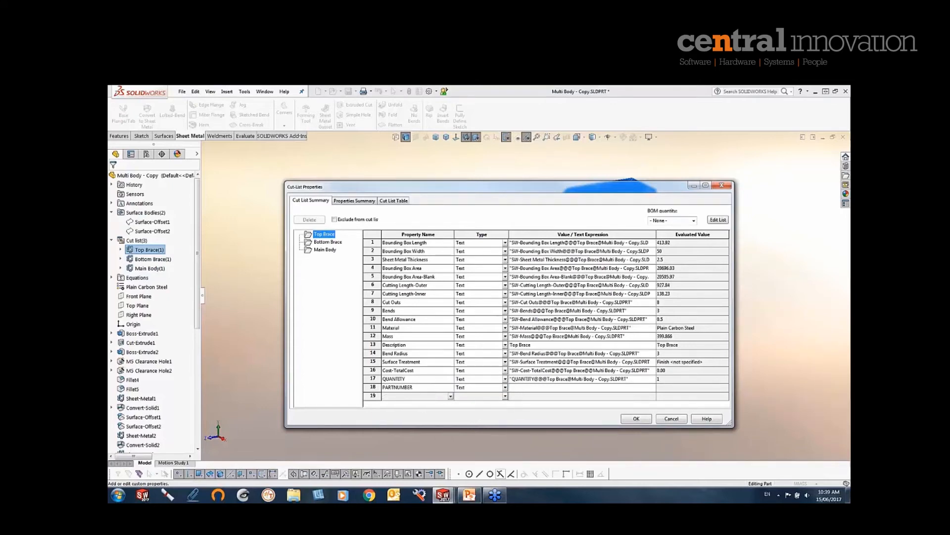
{"action": "left_click", "coordinate": [451, 396]}
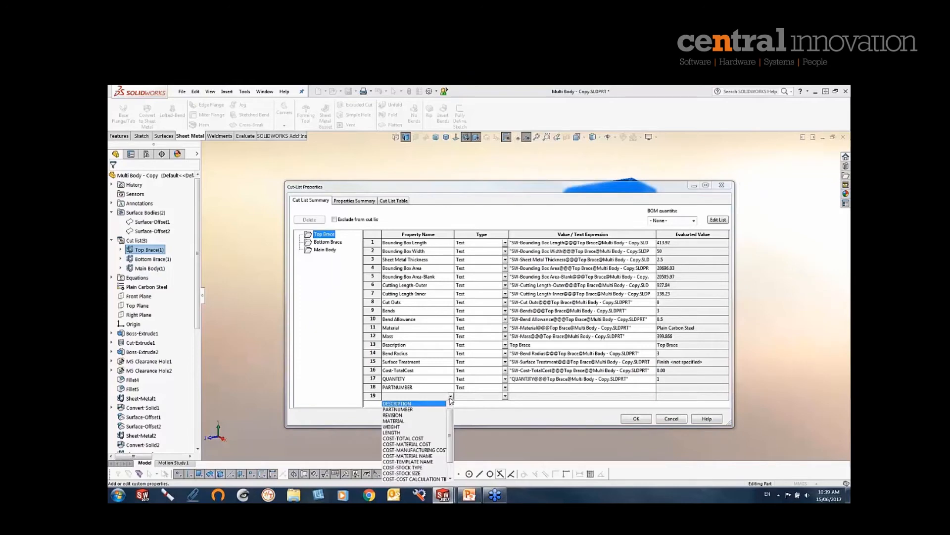
{"action": "left_click", "coordinate": [403, 421]}
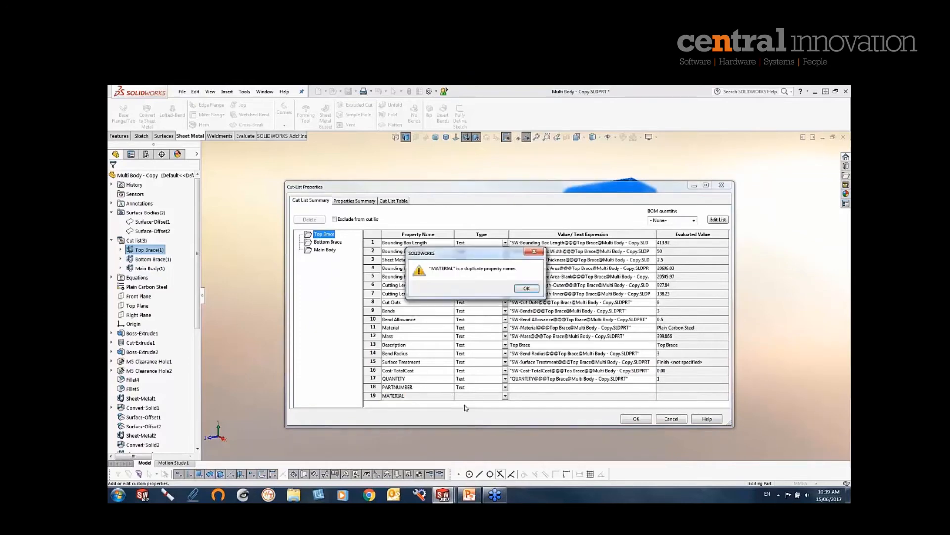
{"action": "left_click", "coordinate": [535, 292]}
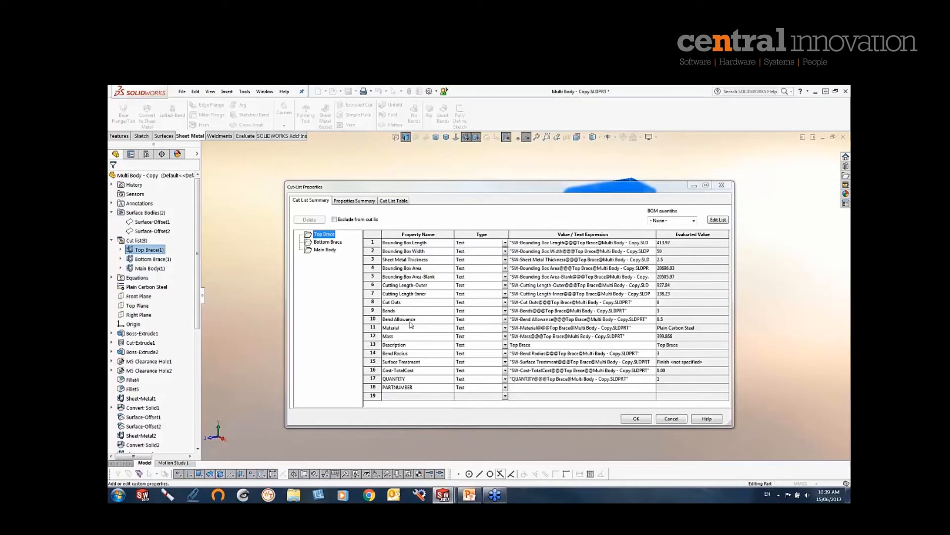
Set Top Brace's PARTNUMBER value to 1234, review the properties summary, and accept the cut-list properties
{"action": "left_click", "coordinate": [552, 389]}
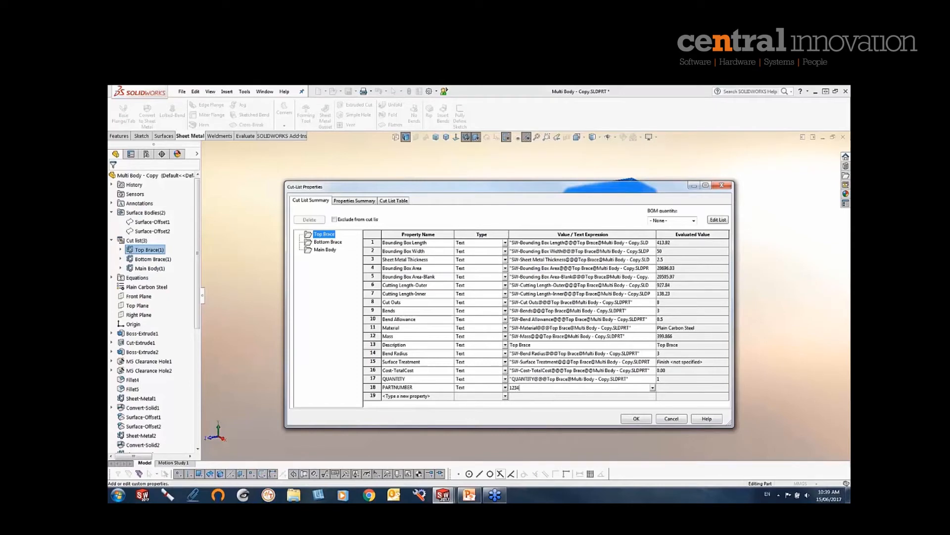
{"action": "left_click", "coordinate": [354, 201]}
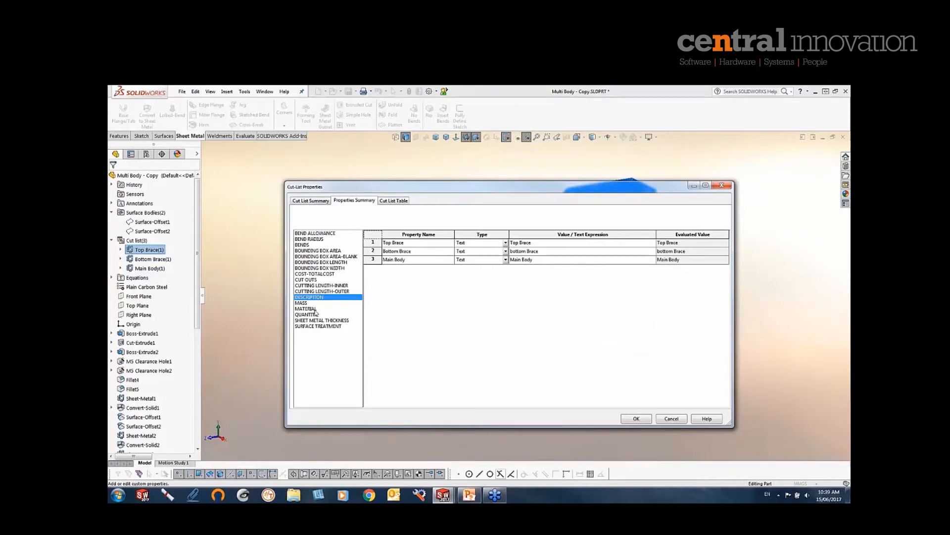
{"action": "left_click", "coordinate": [308, 203]}
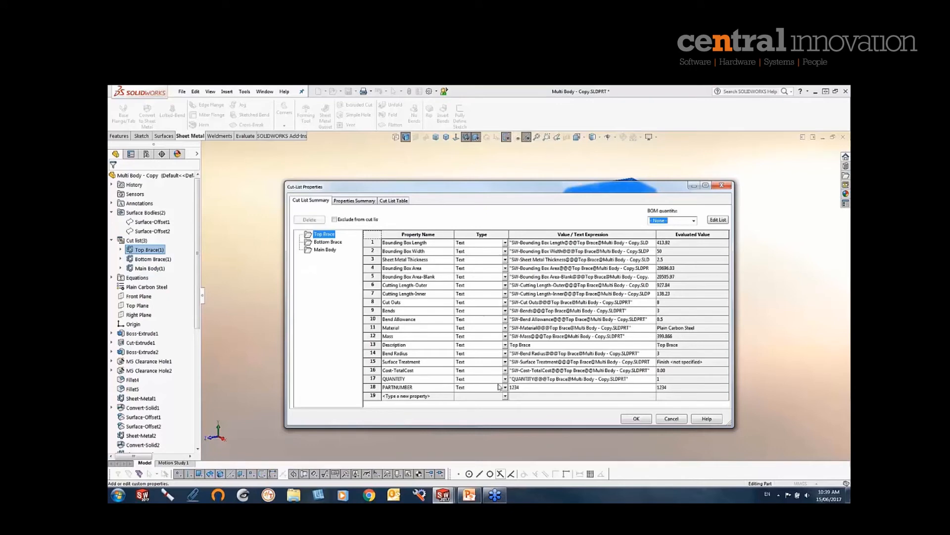
{"action": "left_click", "coordinate": [635, 419]}
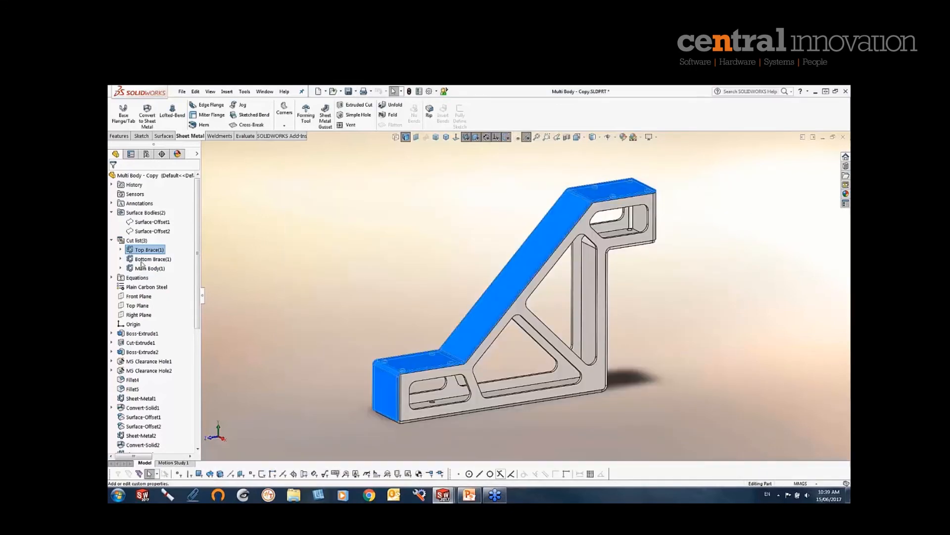
In the cut-list properties summary, set the PARTNUMBER values to 456 for Bottom Brace and 2555 for Main Body, and accept them
{"action": "right_click", "coordinate": [156, 250]}
{"action": "left_click", "coordinate": [192, 264]}
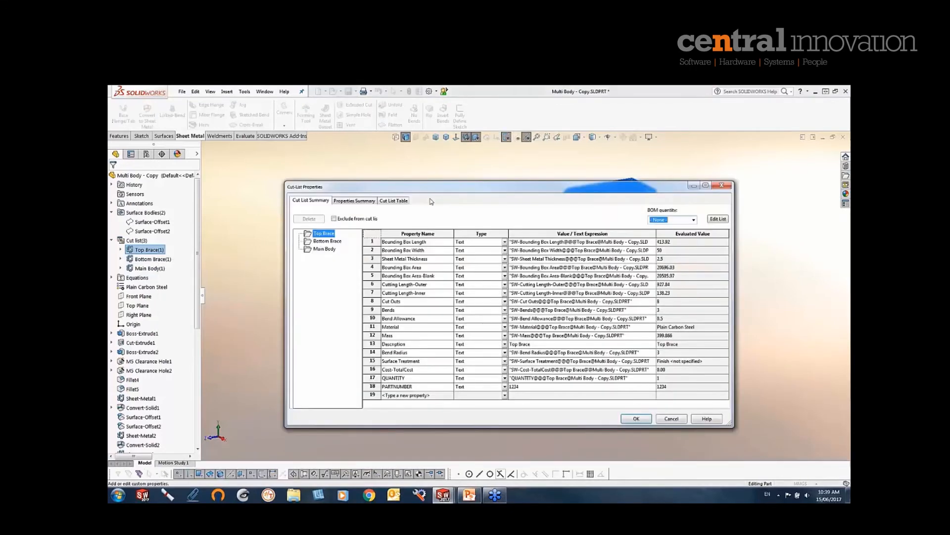
{"action": "left_click", "coordinate": [357, 200]}
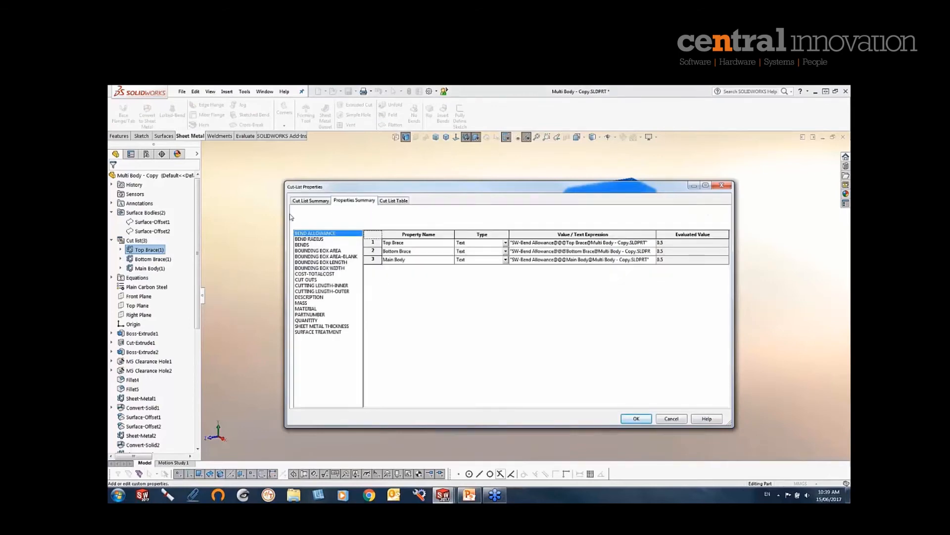
{"action": "left_click", "coordinate": [311, 315]}
{"action": "left_click", "coordinate": [536, 251]}
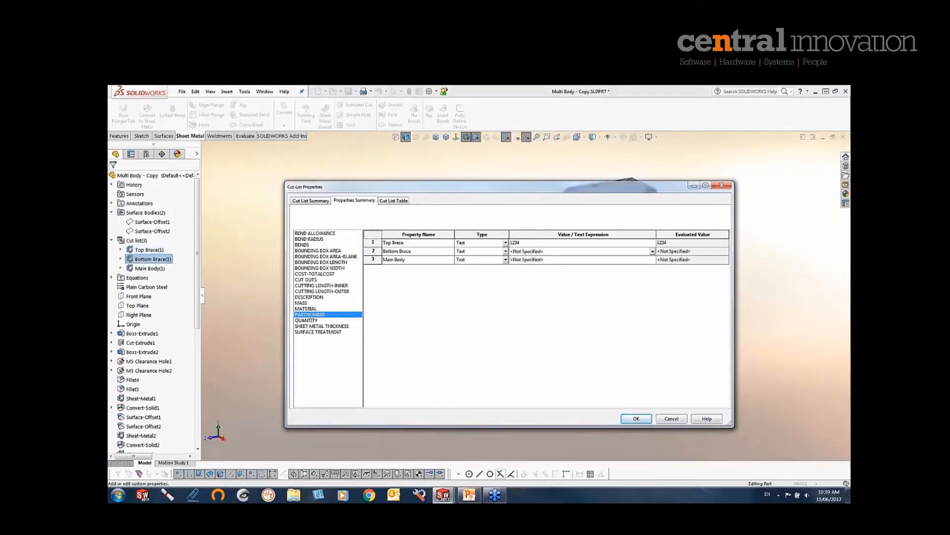
{"action": "left_click_drag", "start_coordinate": [545, 251], "coordinate": [443, 248]}
{"action": "type", "text": "456"}
{"action": "left_click", "coordinate": [527, 260]}
{"action": "double_click", "coordinate": [543, 259]}
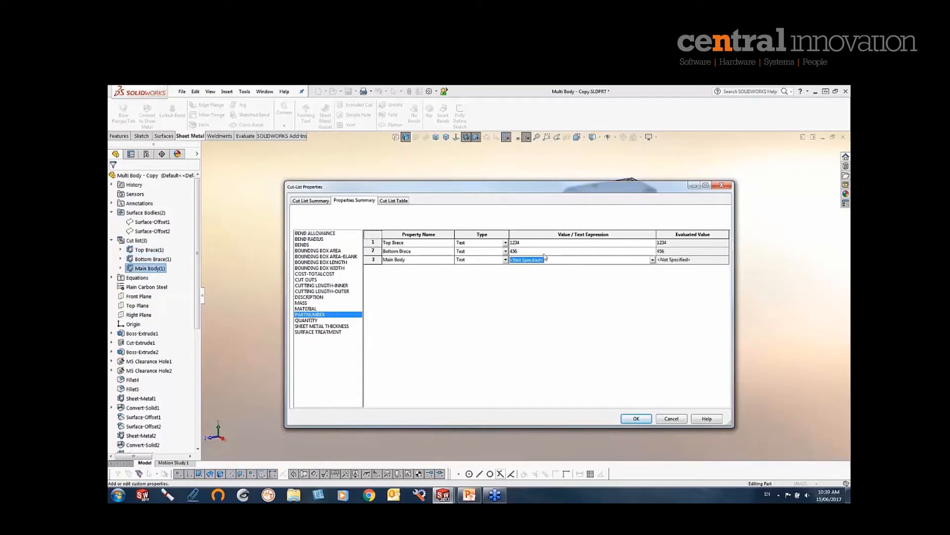
{"action": "type", "text": "2555"}
{"action": "left_click", "coordinate": [628, 417]}
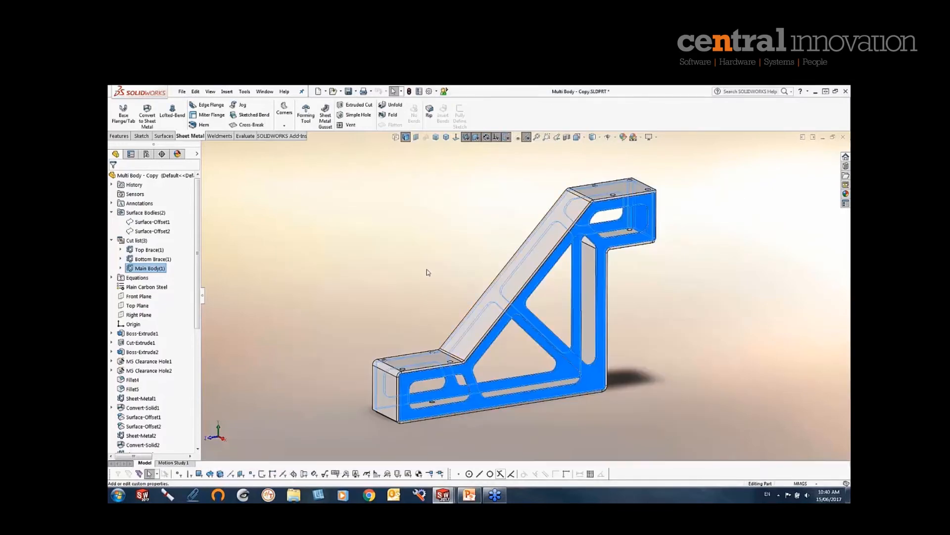
{"action": "middle_click_drag", "start_coordinate": [411, 305], "coordinate": [396, 327]}
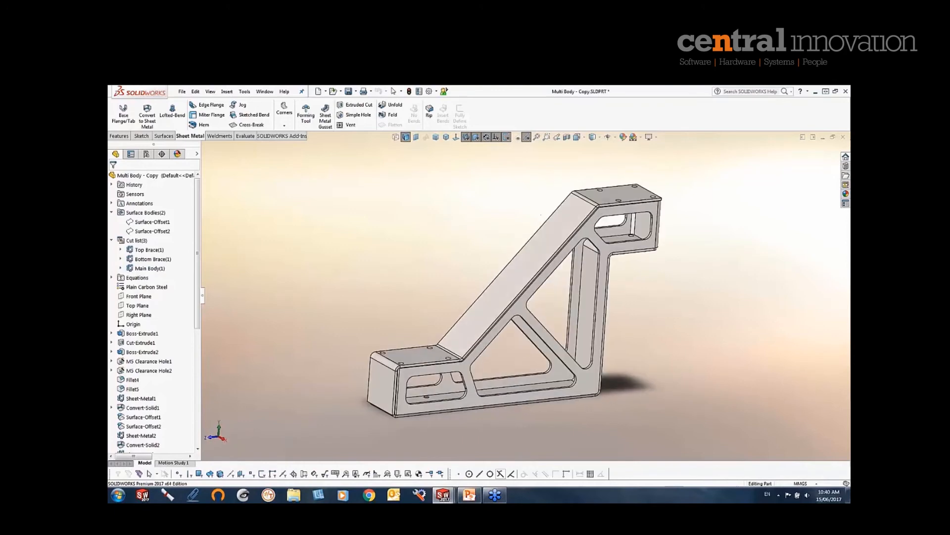
Add a new property name, FINISH2, to the custom property list from Top Brace's cut-list properties
{"action": "right_click", "coordinate": [153, 253]}
{"action": "left_click", "coordinate": [177, 267]}
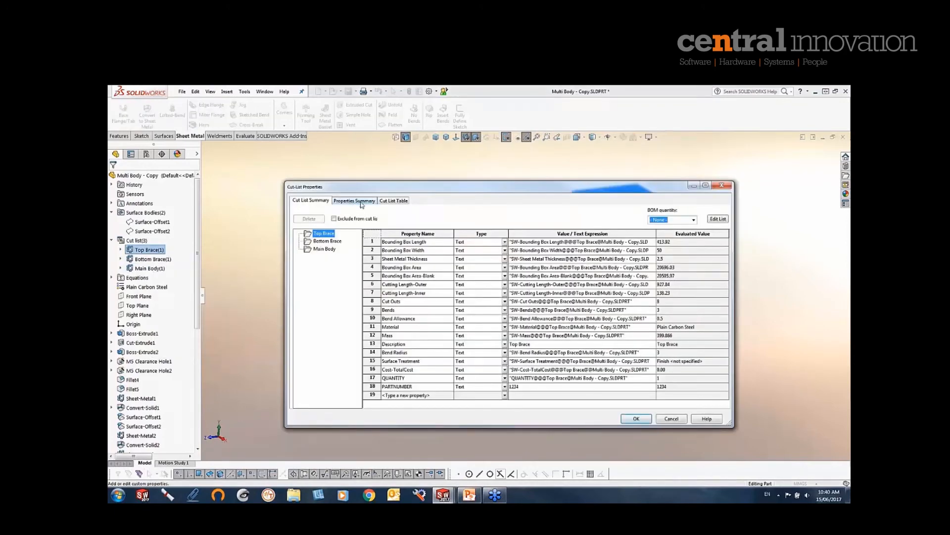
{"action": "left_click", "coordinate": [717, 222]}
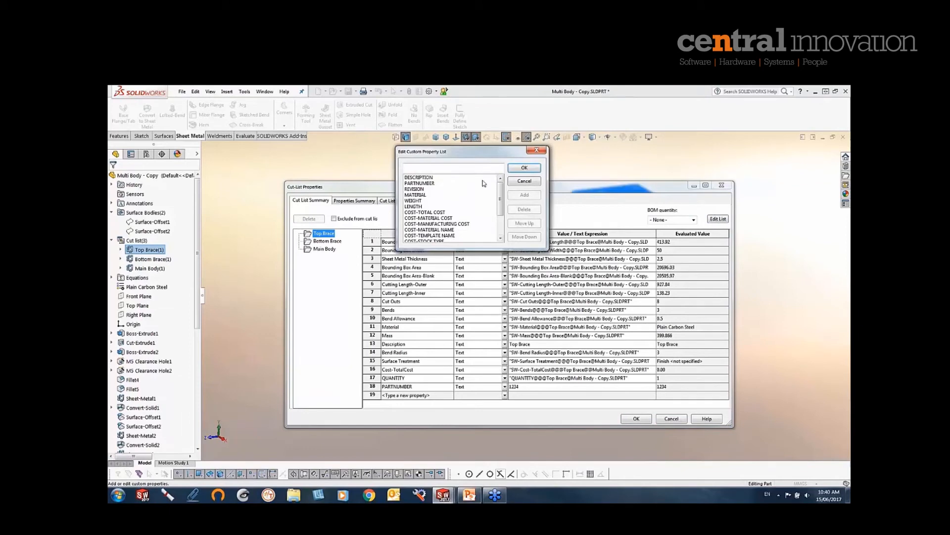
{"action": "left_click", "coordinate": [436, 167]}
{"action": "type", "text": "FI"}
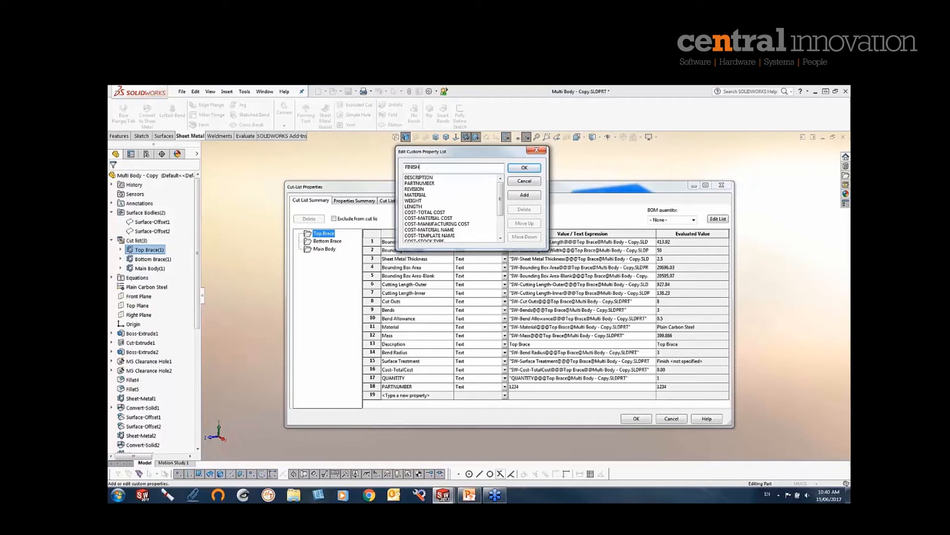
{"action": "type", "text": "NISH"}
{"action": "left_click", "coordinate": [524, 194]}
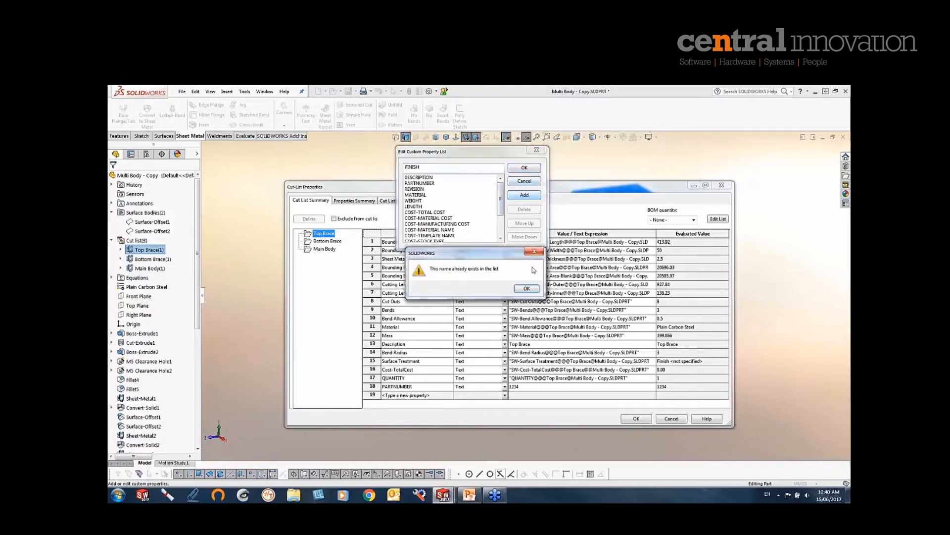
{"action": "key", "text": "Return"}
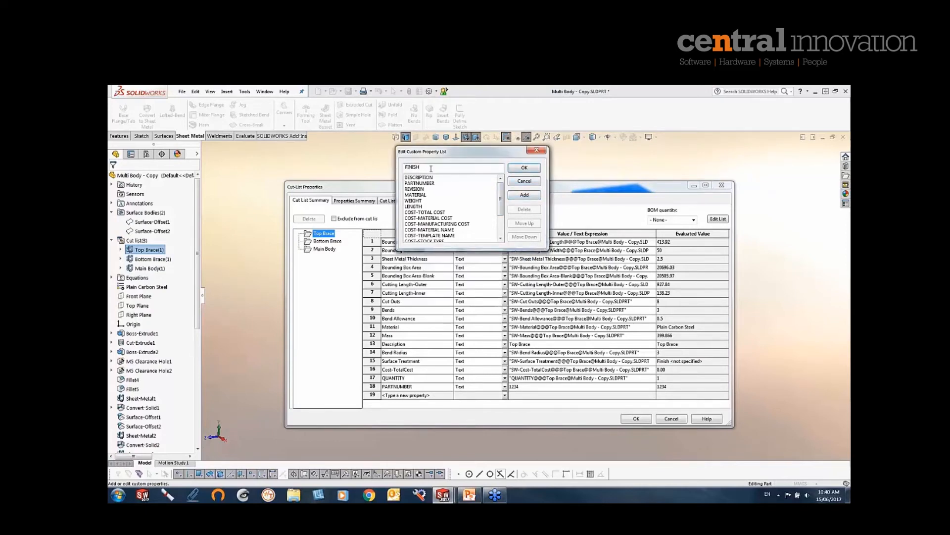
{"action": "left_click", "coordinate": [527, 194]}
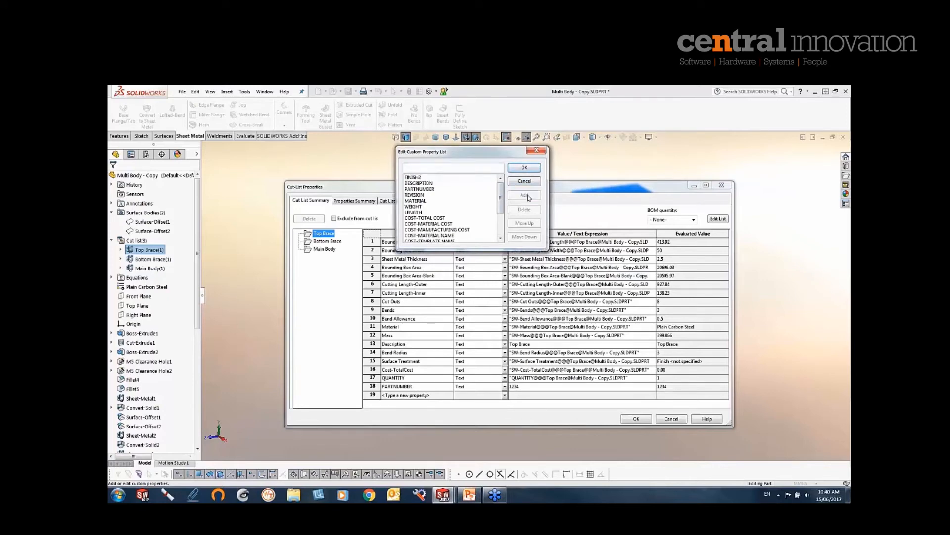
{"action": "left_click", "coordinate": [524, 168]}
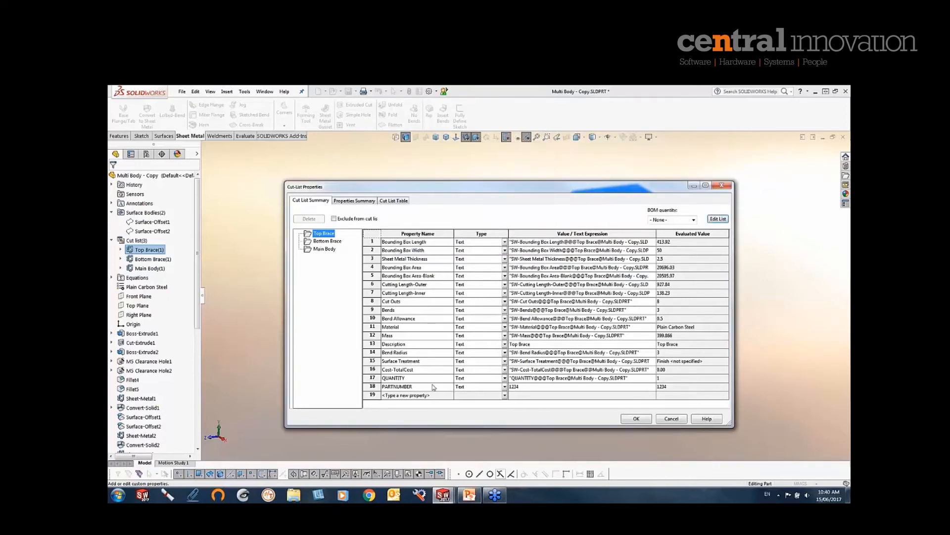
Assign the FINISH2 property to the Top Brace cut-list item and accept the cut-list properties
{"action": "left_click", "coordinate": [451, 395]}
{"action": "left_click", "coordinate": [450, 396]}
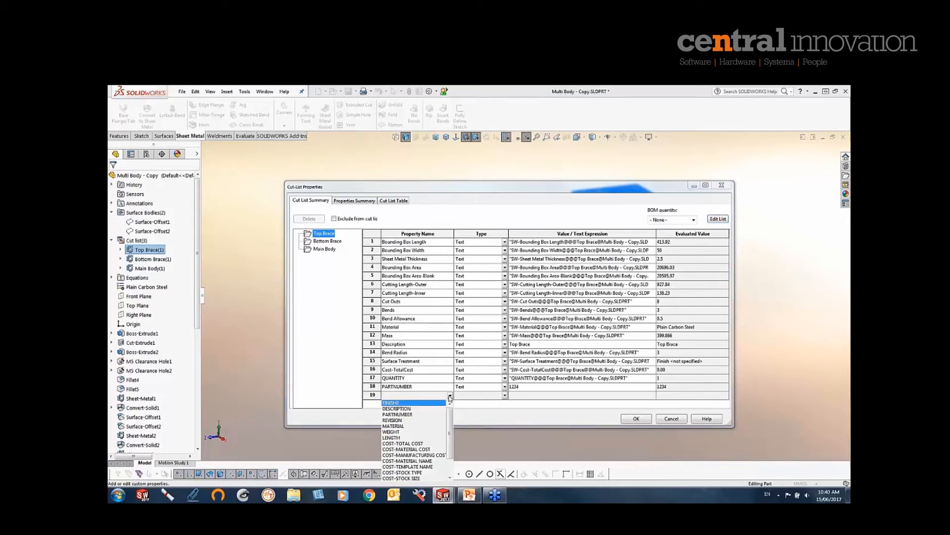
{"action": "left_click", "coordinate": [430, 403]}
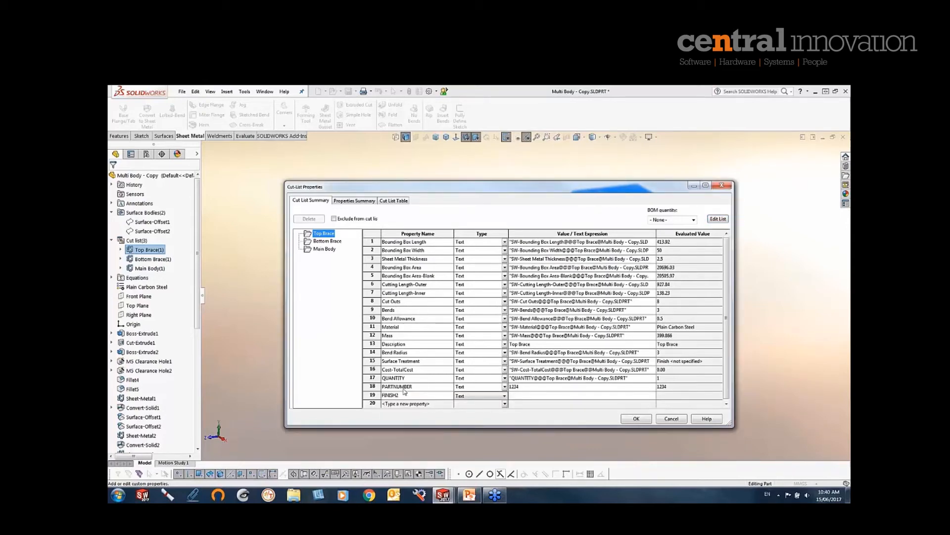
{"action": "left_click", "coordinate": [352, 201]}
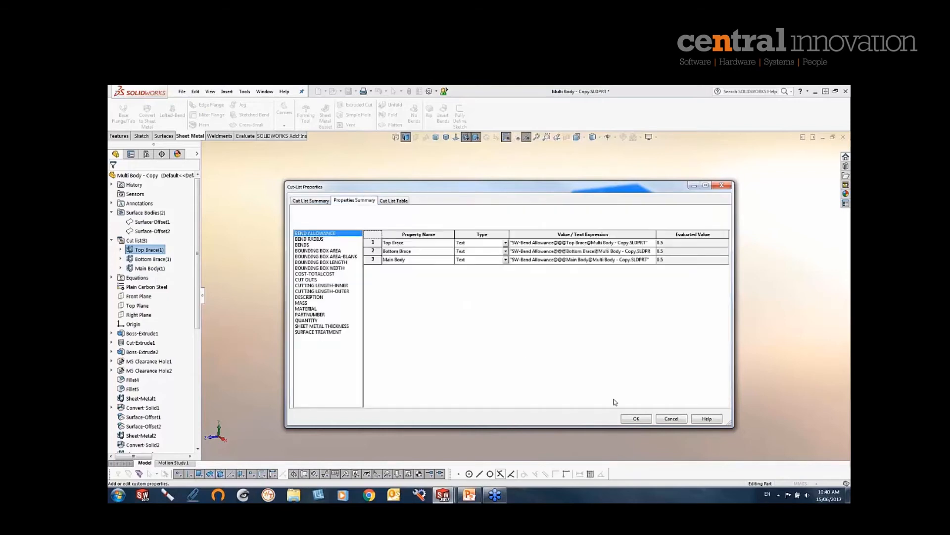
{"action": "left_click", "coordinate": [639, 418]}
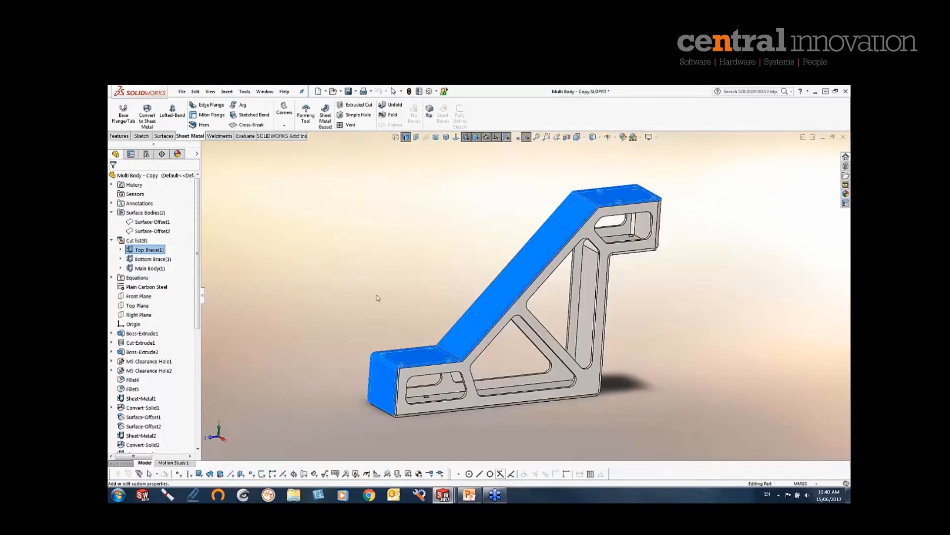
Review the file-level custom properties of the multibody part
{"action": "left_click", "coordinate": [369, 283]}
{"action": "middle_click_drag", "start_coordinate": [369, 284], "coordinate": [411, 292]}
{"action": "left_click", "coordinate": [417, 92]}
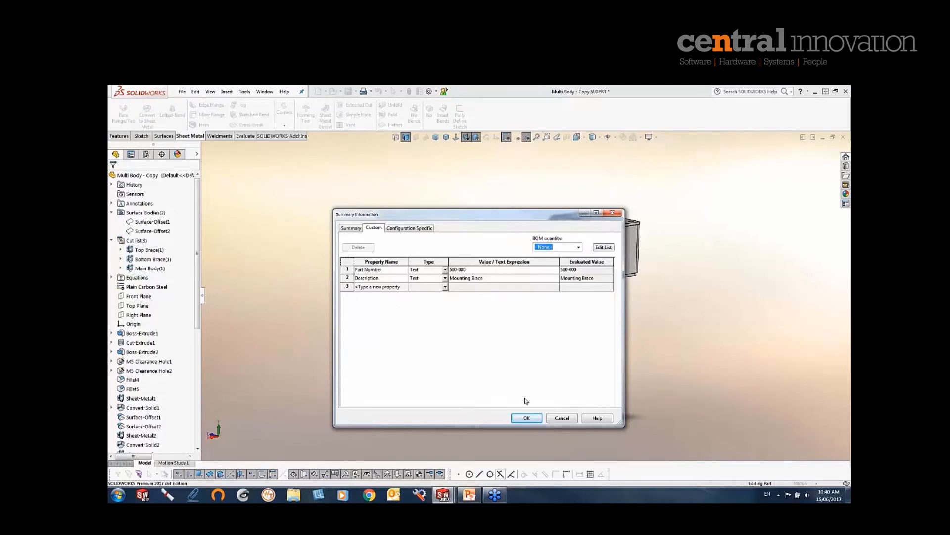
{"action": "left_click", "coordinate": [526, 417]}
{"action": "middle_click_drag", "start_coordinate": [524, 389], "coordinate": [544, 376]}
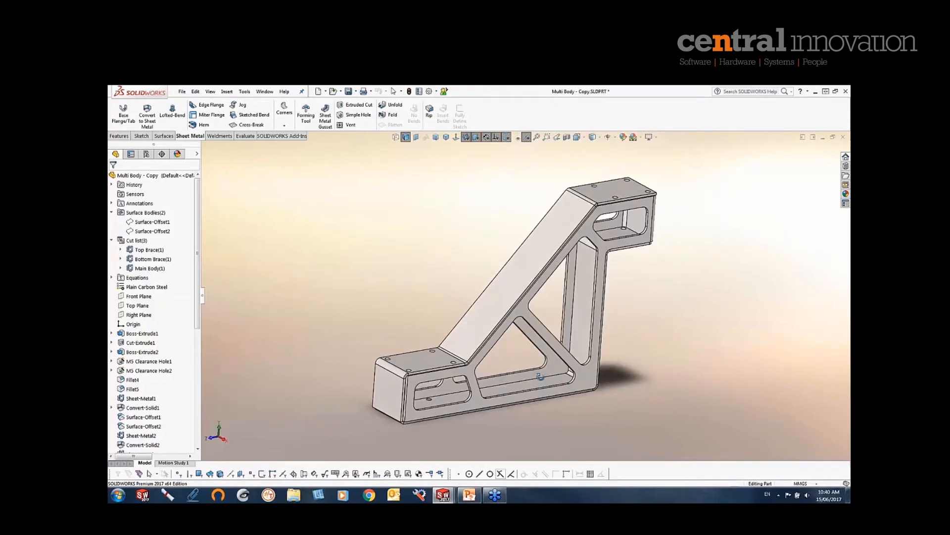
Insert the Top Brace body into a new part, transferring cut-list properties to file properties, using the base part's units, and save it as Multi Body - Copy-Boss-Extrude1.SLDPRT
{"action": "left_click", "coordinate": [121, 250]}
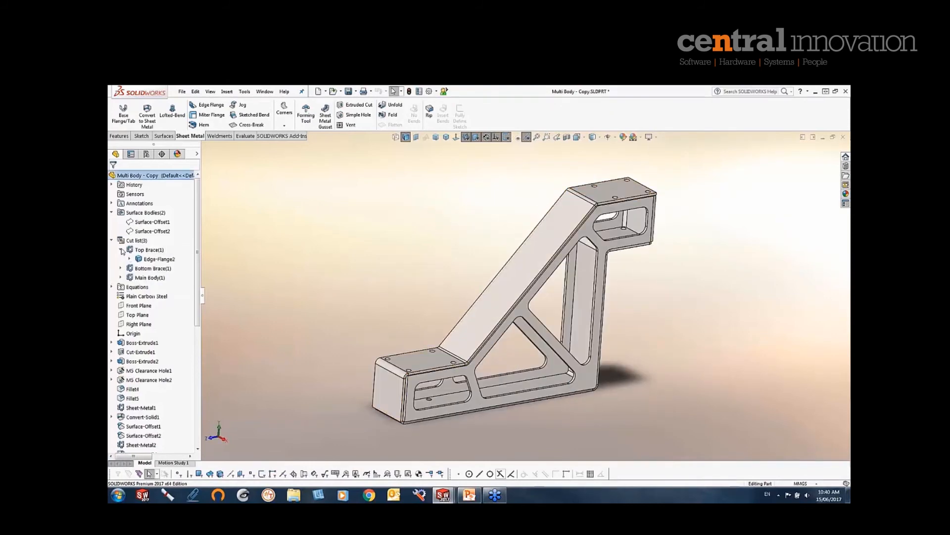
{"action": "right_click", "coordinate": [147, 260]}
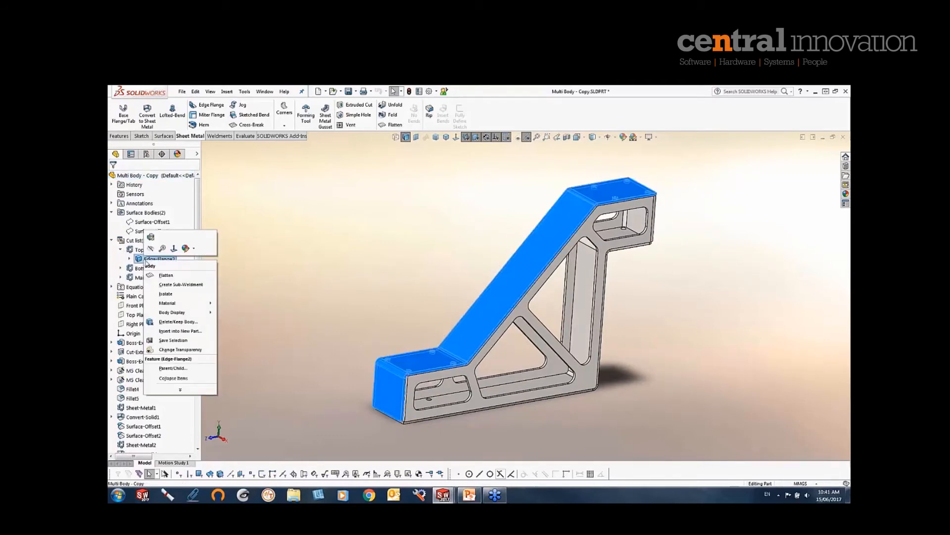
{"action": "left_click", "coordinate": [184, 334]}
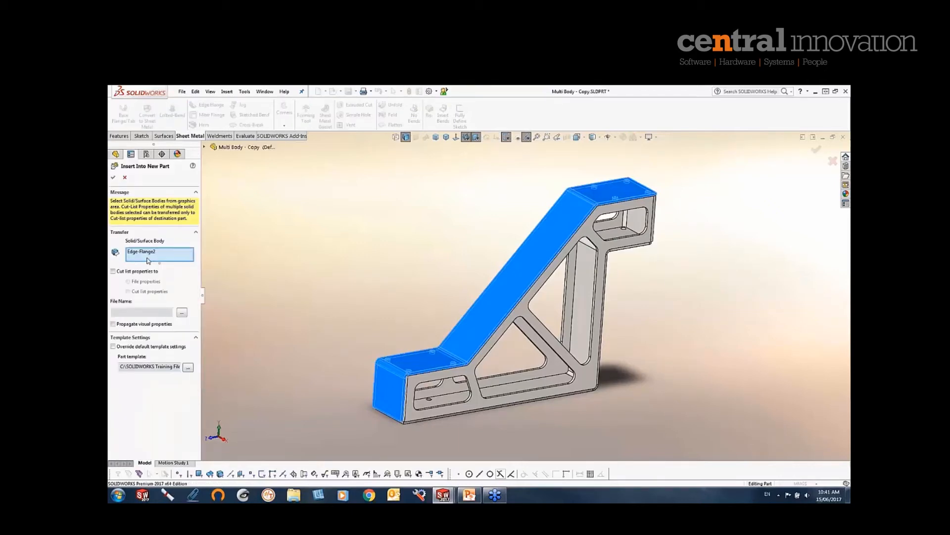
{"action": "left_click", "coordinate": [112, 272]}
{"action": "left_click", "coordinate": [128, 281]}
{"action": "left_click", "coordinate": [113, 178]}
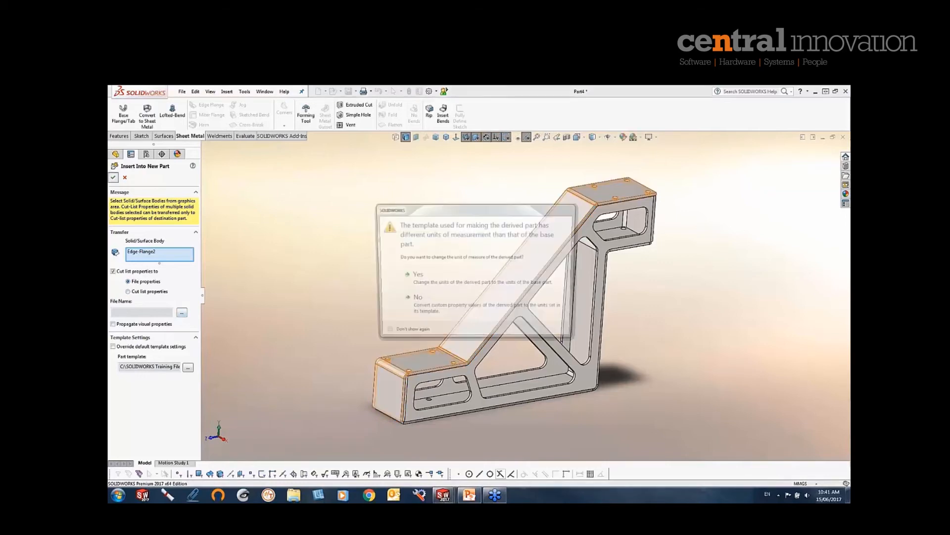
{"action": "left_click", "coordinate": [431, 279]}
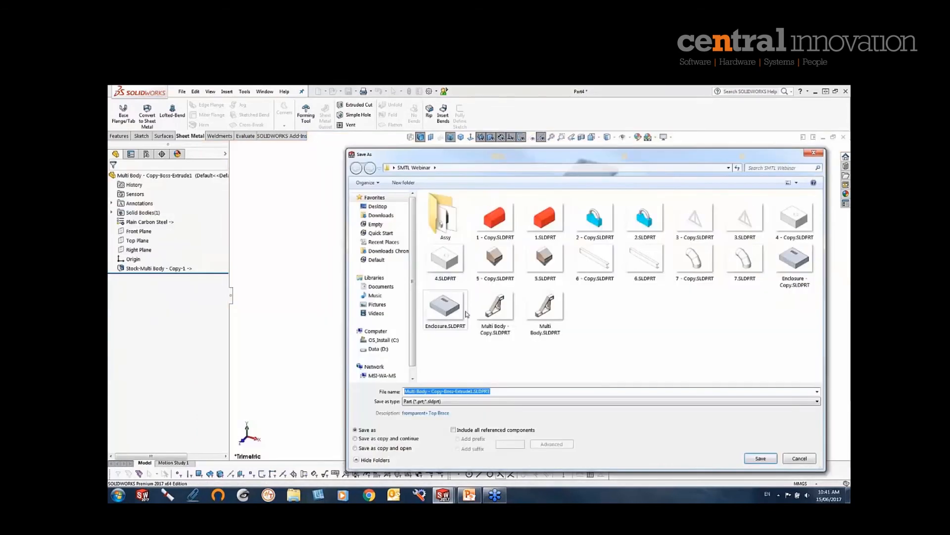
{"action": "left_click", "coordinate": [773, 459]}
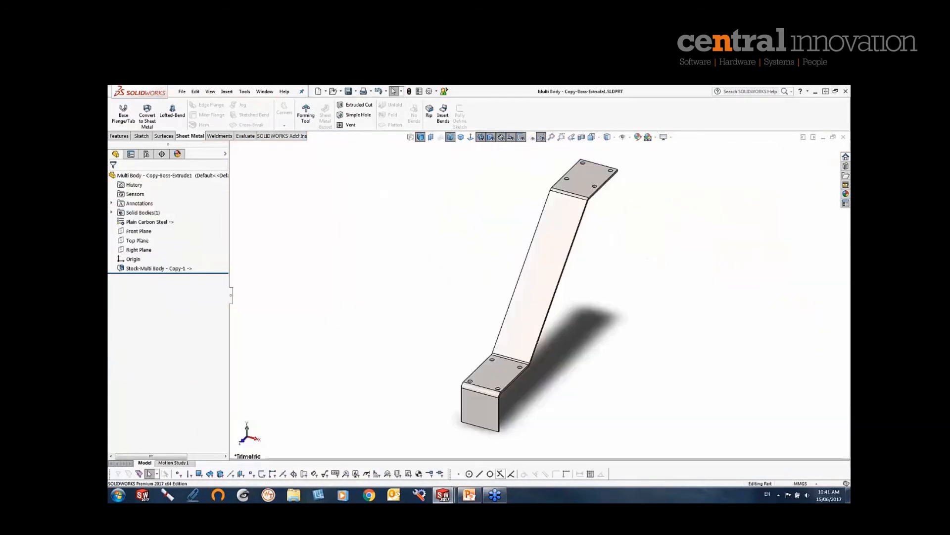
Inspect the new brace part's solid body and its stock feature linked to the parent part
{"action": "middle_click_drag", "start_coordinate": [584, 356], "coordinate": [557, 379]}
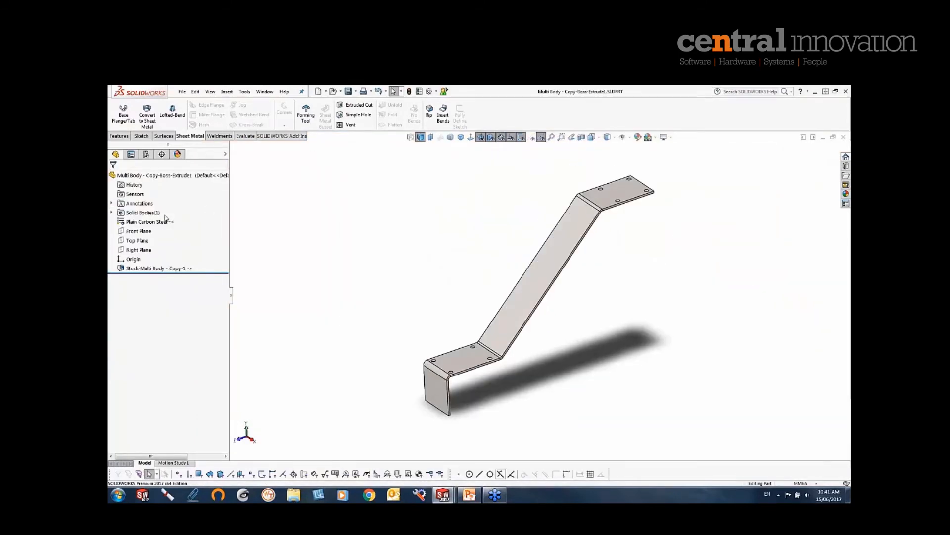
{"action": "left_click", "coordinate": [112, 213]}
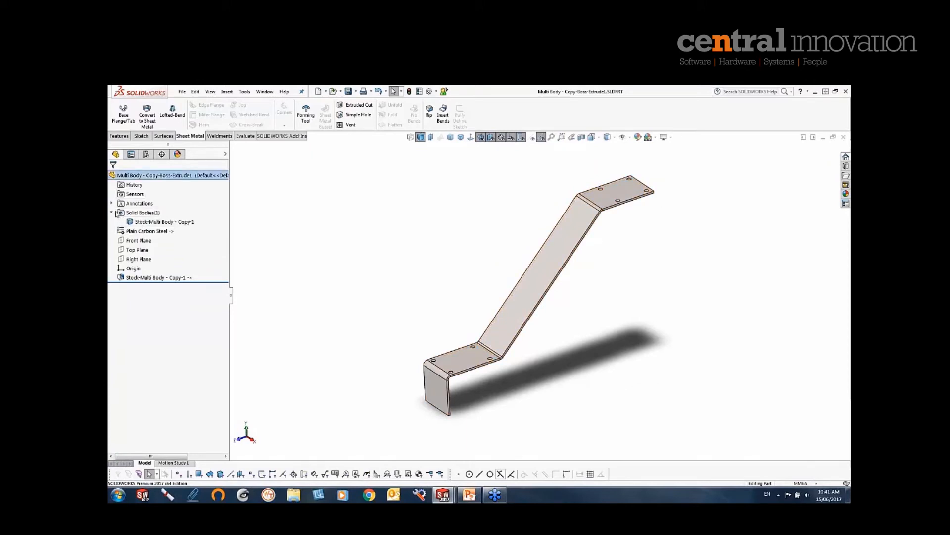
{"action": "left_click", "coordinate": [112, 213]}
{"action": "left_click", "coordinate": [171, 270]}
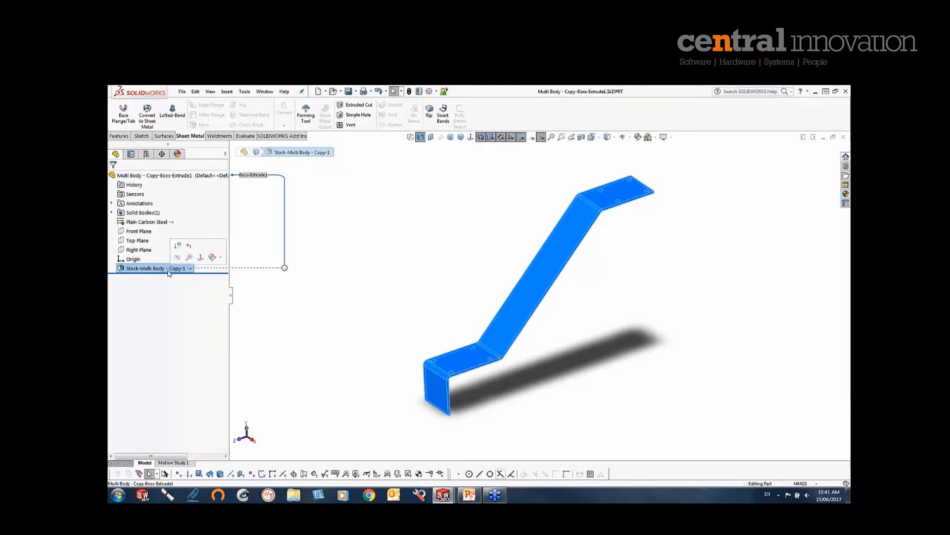
{"action": "left_click", "coordinate": [330, 272]}
Review the new brace part's custom properties linked to the parent part, and close it without saving changes
{"action": "left_click", "coordinate": [264, 91]}
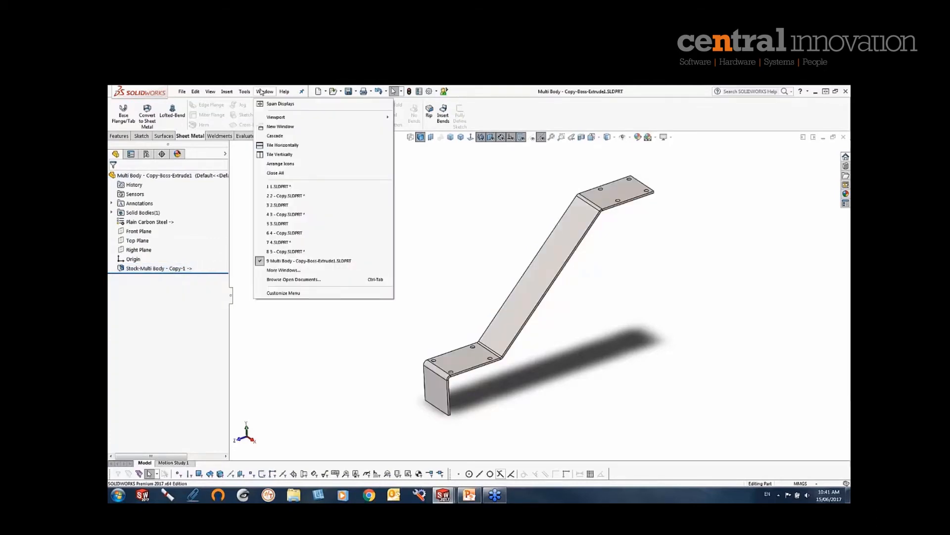
{"action": "left_click", "coordinate": [455, 187]}
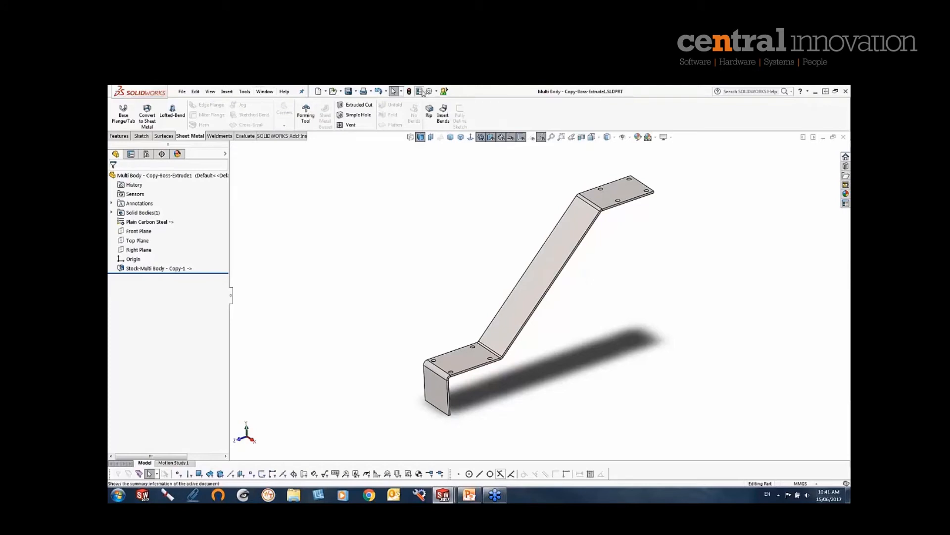
{"action": "left_click", "coordinate": [420, 92]}
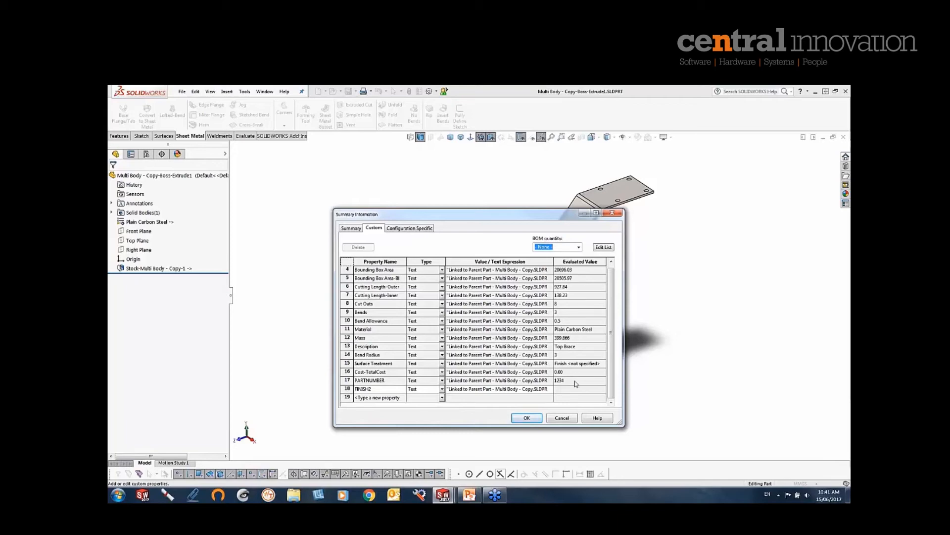
{"action": "left_click", "coordinate": [527, 418]}
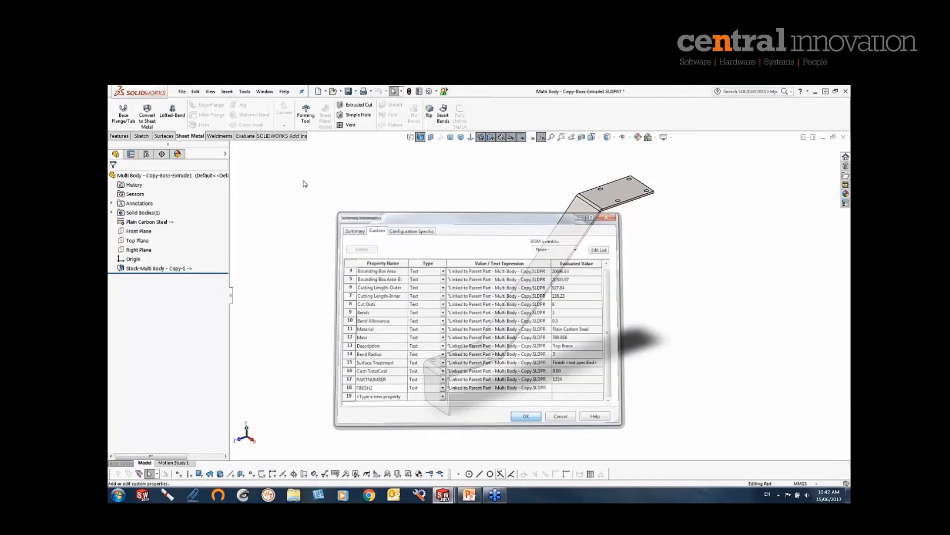
{"action": "scroll", "coordinate": [594, 187], "scroll_direction": "up", "scroll_amount": 5}
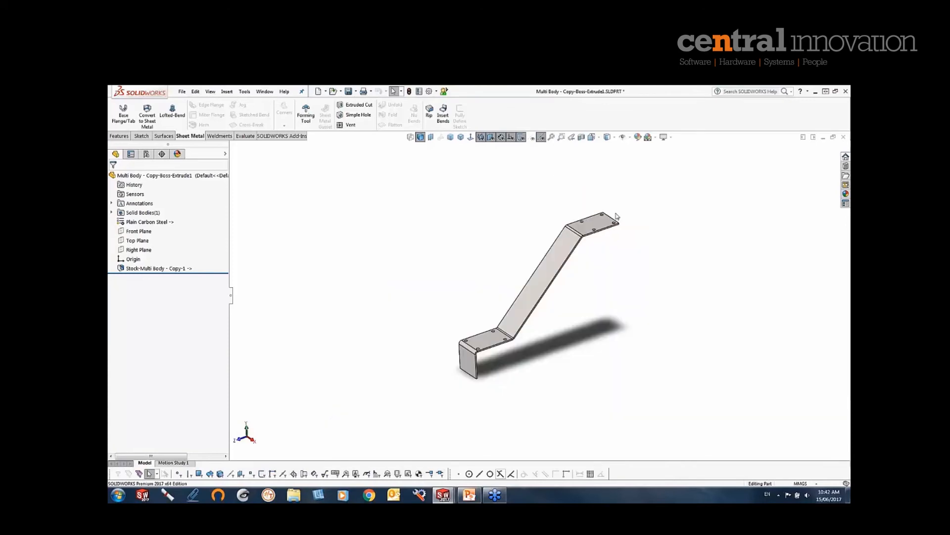
{"action": "left_click", "coordinate": [844, 137]}
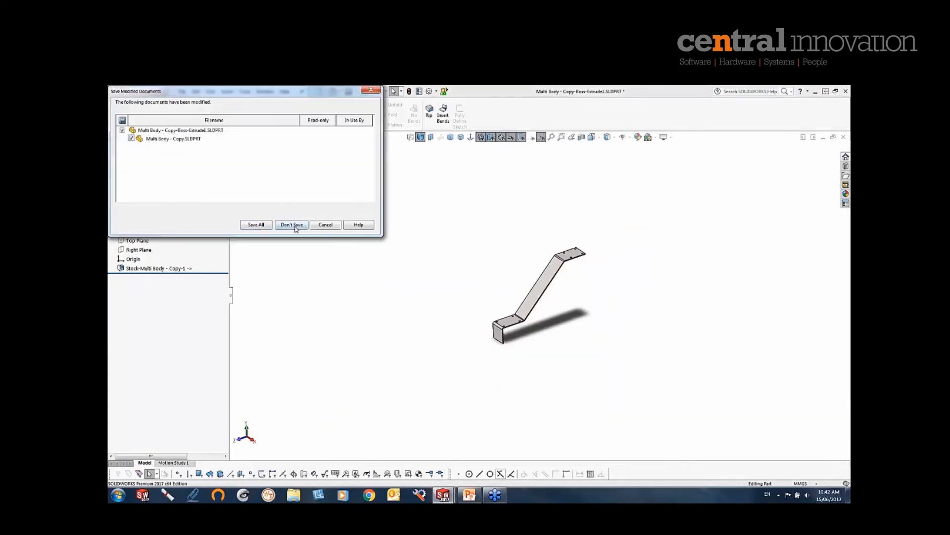
{"action": "left_click", "coordinate": [292, 225]}
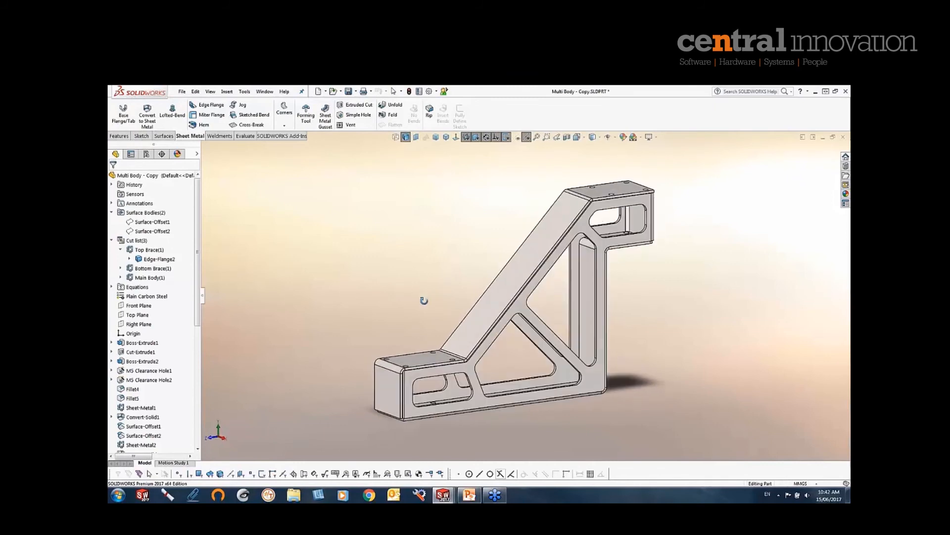
Create an exploded view of the Default configuration and move the top brace out about 175 mm, perpendicular to its sloped face
{"action": "mouse_move", "coordinate": [424, 301]}
{"action": "middle_mouse_down"}
{"action": "mouse_move", "coordinate": [428, 284]}
{"action": "mouse_move", "coordinate": [488, 267]}
{"action": "mouse_move", "coordinate": [436, 259]}
{"action": "mouse_move", "coordinate": [427, 298]}
{"action": "mouse_move", "coordinate": [636, 337]}
{"action": "mouse_move", "coordinate": [642, 355]}
{"action": "mouse_move", "coordinate": [590, 305]}
{"action": "mouse_move", "coordinate": [596, 328]}
{"action": "mouse_move", "coordinate": [589, 323]}
{"action": "mouse_move", "coordinate": [598, 320]}
{"action": "middle_mouse_up"}
{"action": "scroll", "coordinate": [579, 280], "scroll_direction": "down", "scroll_amount": 1}
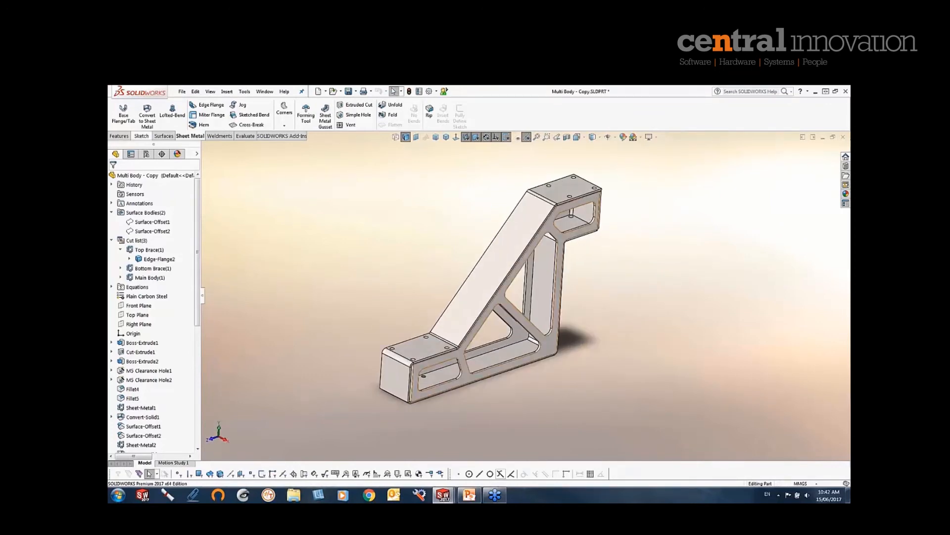
{"action": "left_click", "coordinate": [146, 153]}
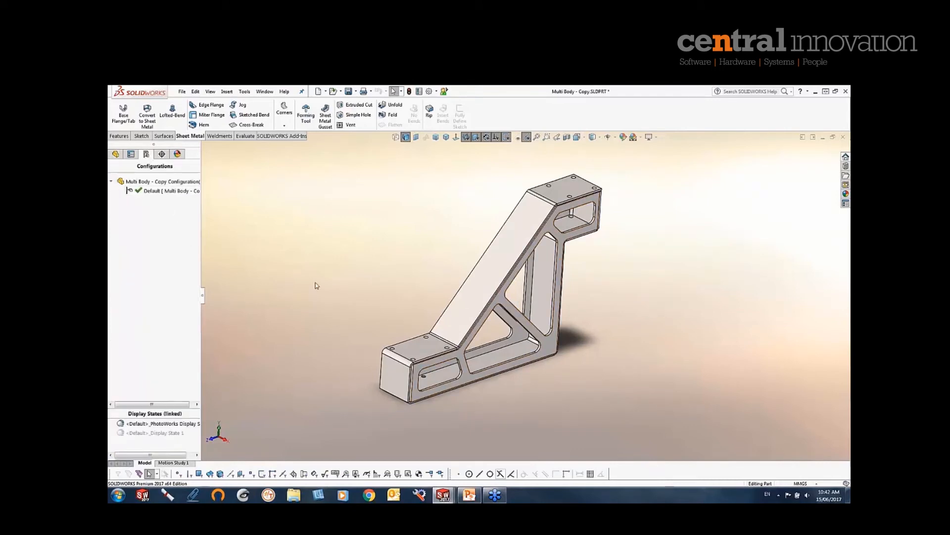
{"action": "middle_click_drag", "start_coordinate": [316, 286], "coordinate": [251, 287]}
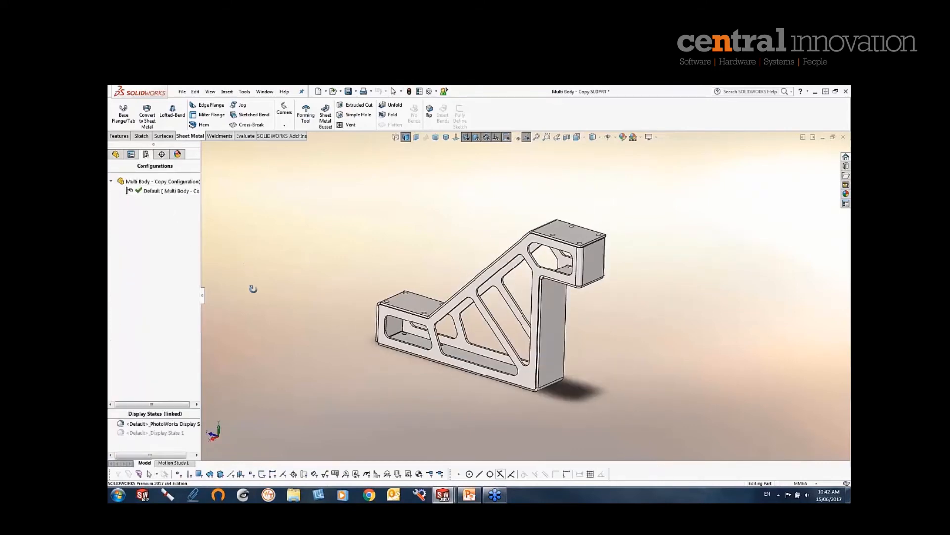
{"action": "right_click", "coordinate": [157, 196]}
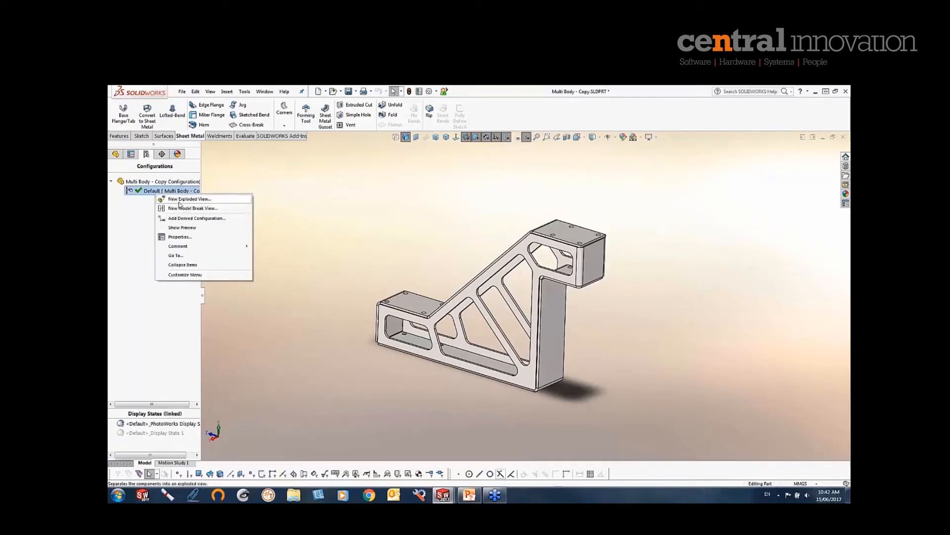
{"action": "left_click", "coordinate": [180, 203]}
{"action": "middle_click_drag", "start_coordinate": [316, 278], "coordinate": [436, 277]}
{"action": "left_click", "coordinate": [460, 287]}
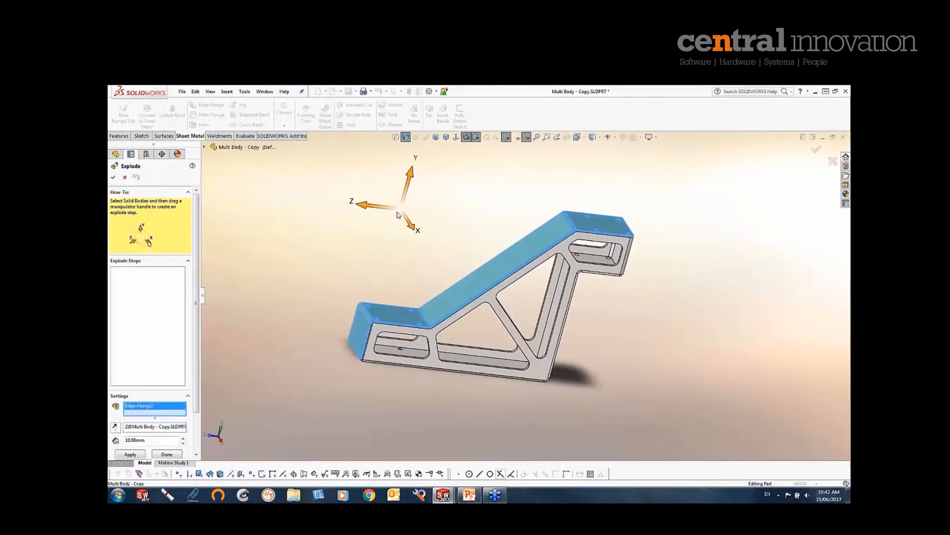
{"action": "right_click", "coordinate": [399, 207]}
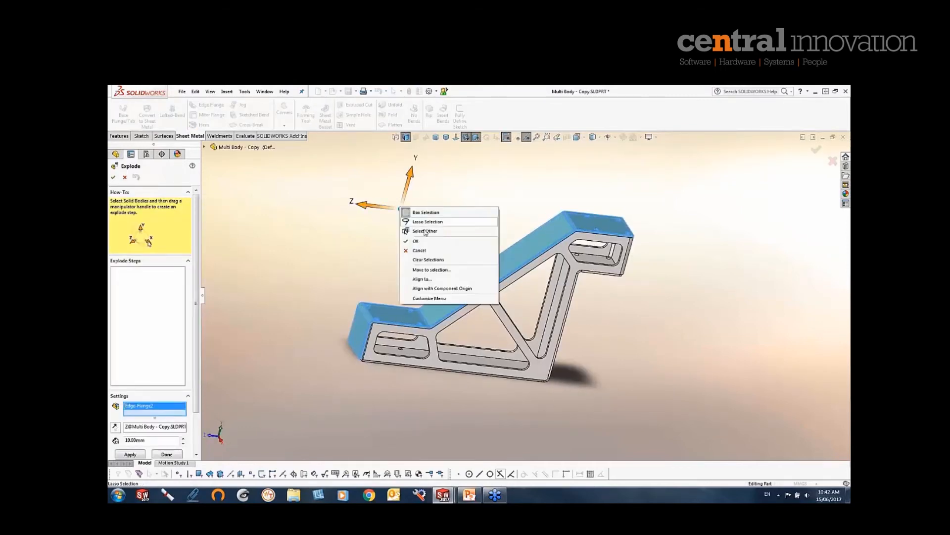
{"action": "left_click", "coordinate": [443, 279]}
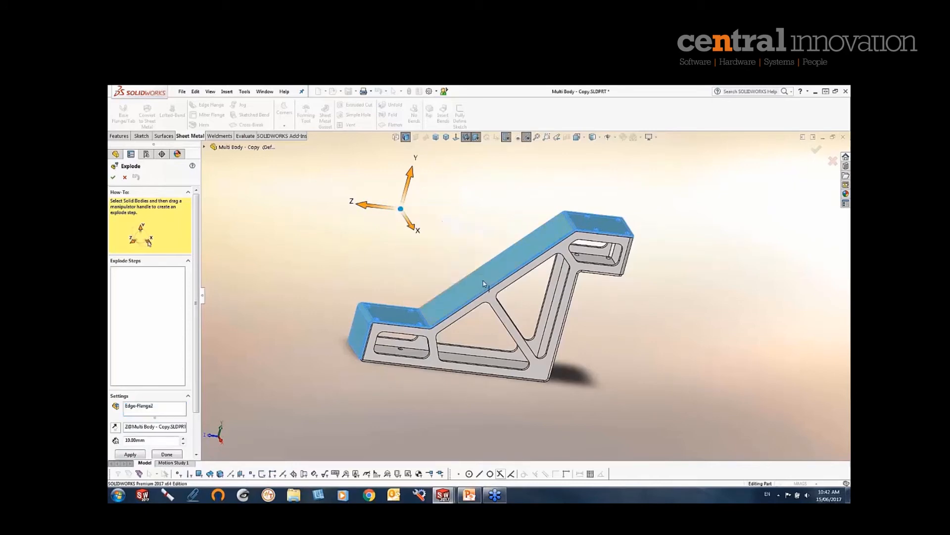
{"action": "left_click", "coordinate": [484, 284]}
{"action": "scroll", "coordinate": [423, 221], "scroll_direction": "up", "scroll_amount": 3}
{"action": "middle_click_drag", "start_coordinate": [424, 226], "coordinate": [422, 254]}
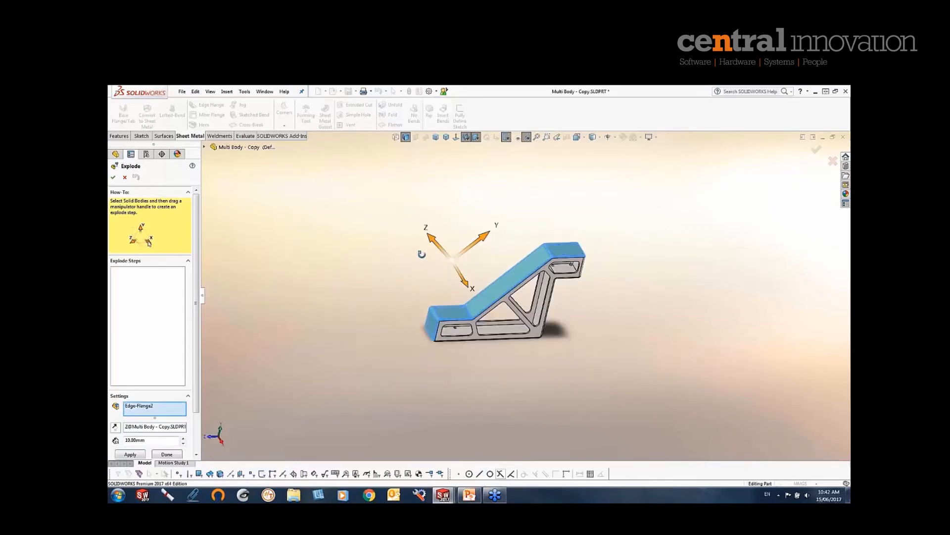
{"action": "left_click_drag", "start_coordinate": [432, 240], "coordinate": [385, 188]}
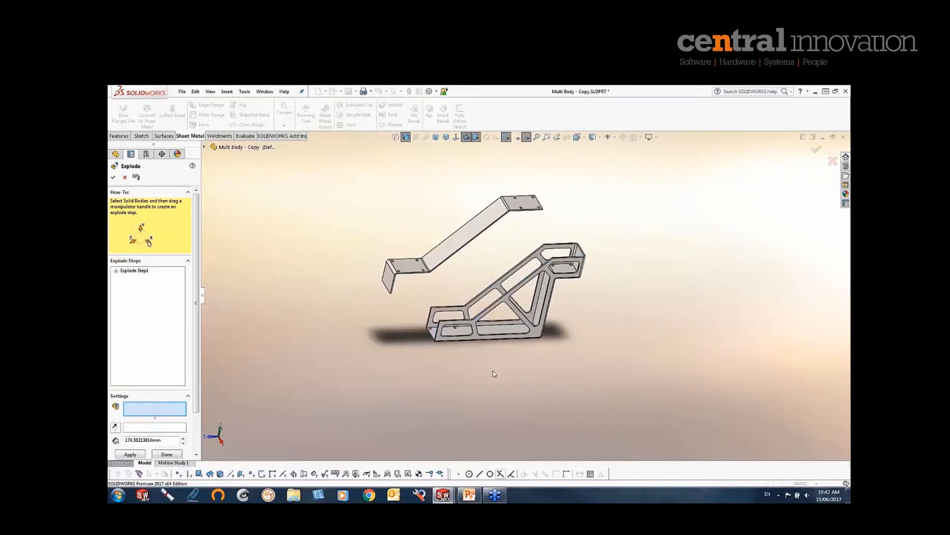
Explode the bottom brace about 135 mm away from the main body, aligned to the top brace's sloped face, and finish the exploded view
{"action": "key", "text": "ctrl+4"}
{"action": "left_click", "coordinate": [542, 341]}
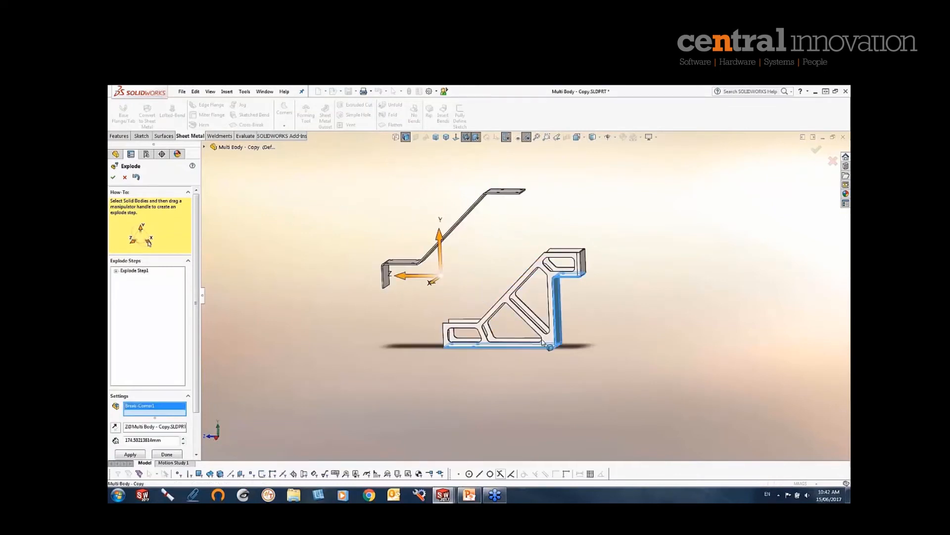
{"action": "middle_click_drag", "start_coordinate": [428, 305], "coordinate": [446, 280]}
{"action": "right_click", "coordinate": [444, 278]}
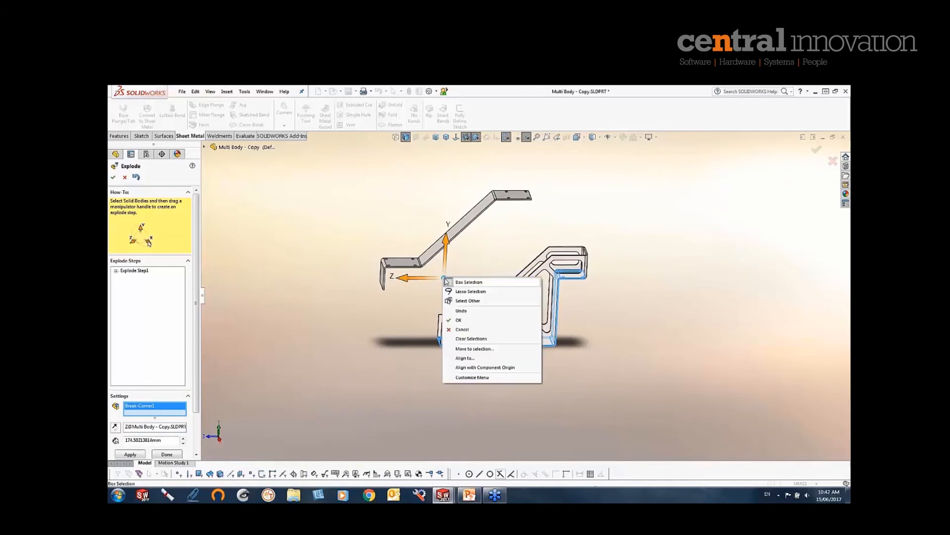
{"action": "left_click", "coordinate": [465, 358]}
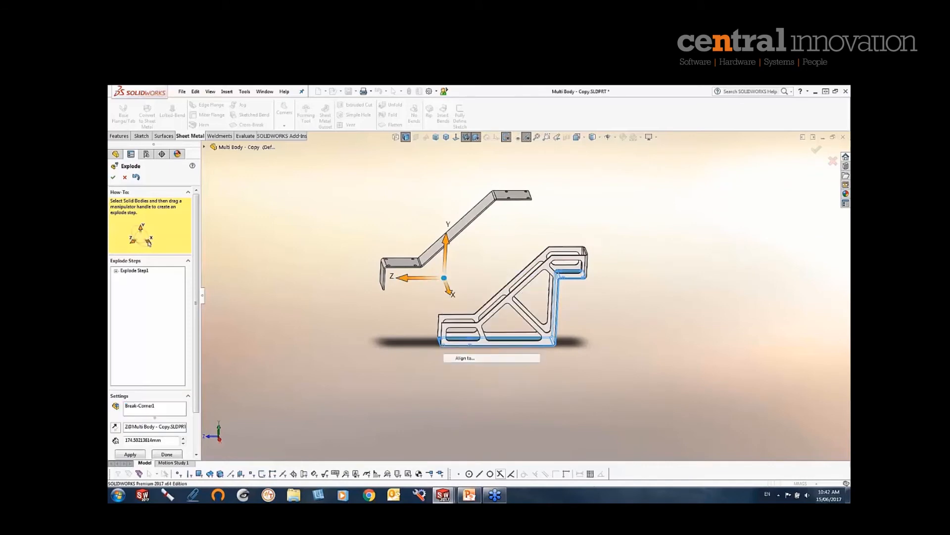
{"action": "left_click", "coordinate": [454, 237]}
{"action": "left_click_drag", "start_coordinate": [418, 253], "coordinate": [502, 310]}
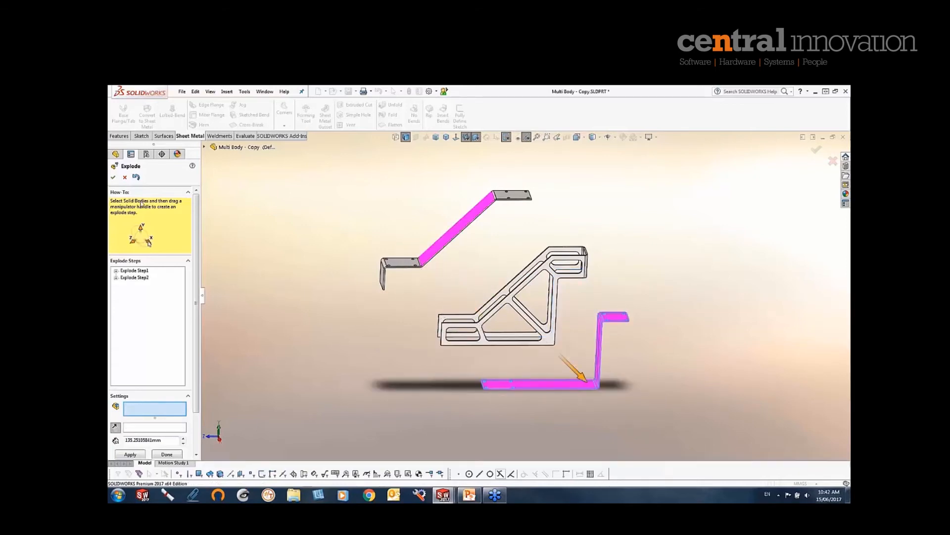
{"action": "left_click", "coordinate": [113, 177]}
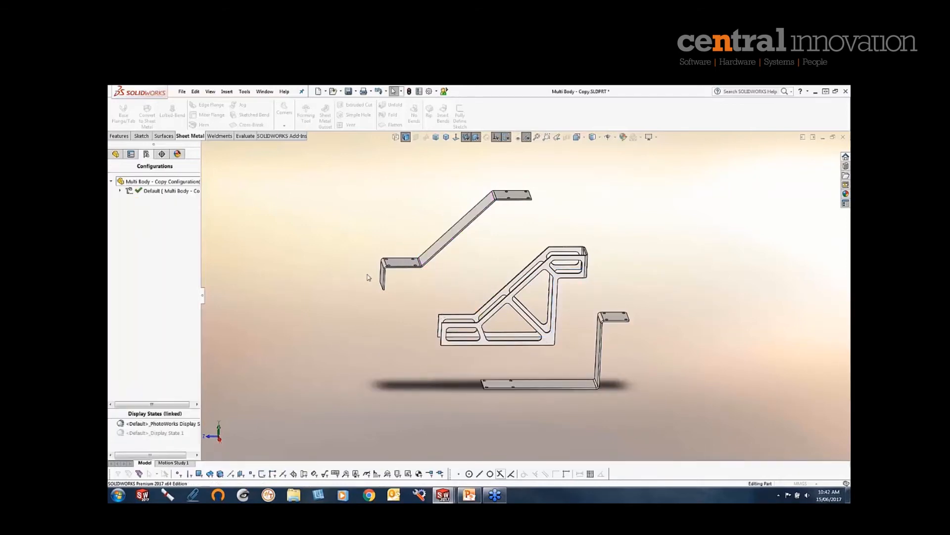
Collapse the Default configuration's exploded view and explode it again
{"action": "left_click", "coordinate": [119, 190]}
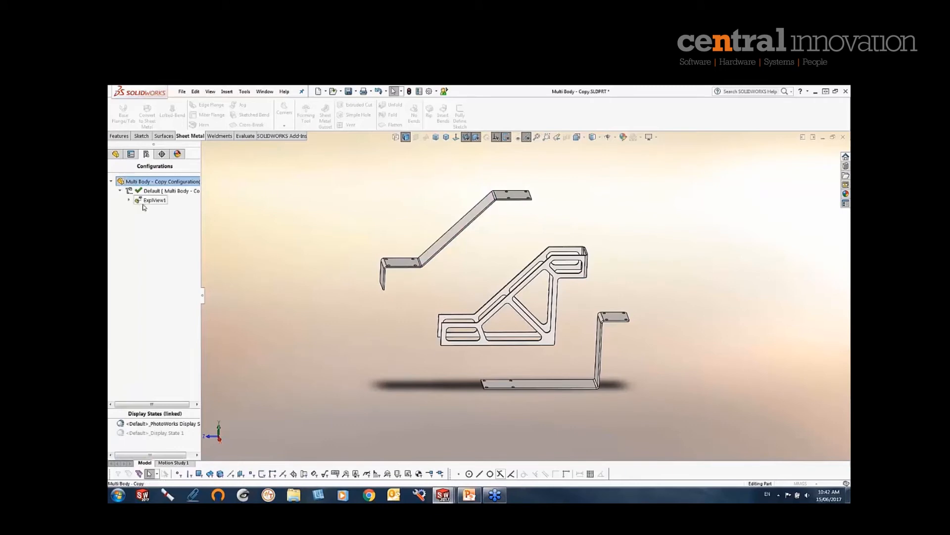
{"action": "left_click", "coordinate": [148, 201]}
{"action": "right_click", "coordinate": [144, 203]}
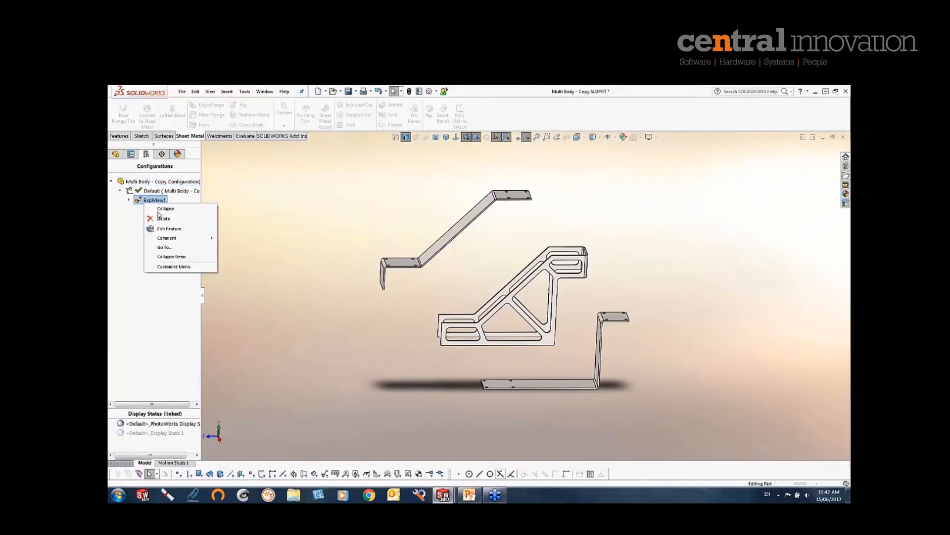
{"action": "left_click", "coordinate": [159, 210]}
{"action": "right_click", "coordinate": [149, 201]}
{"action": "left_click", "coordinate": [159, 208]}
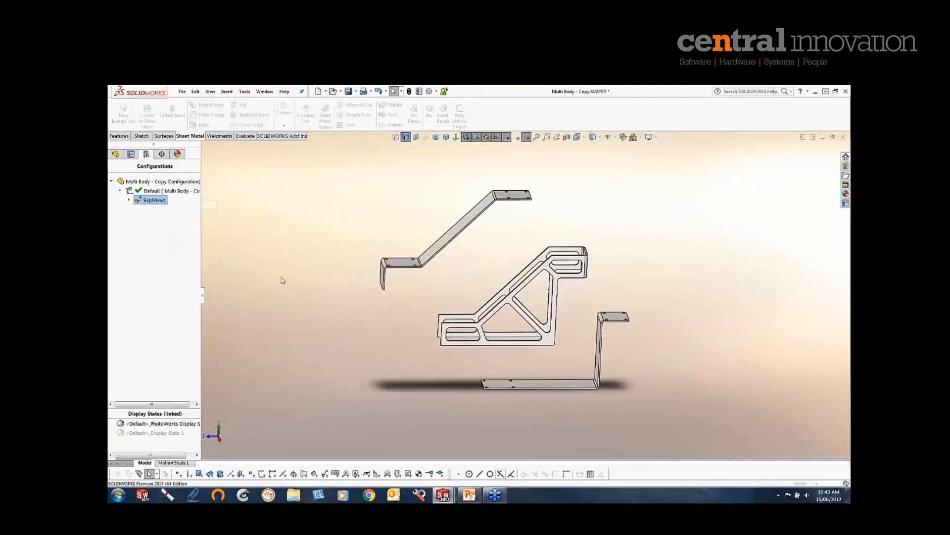
Examine the exploded bracket in the trimetric orientation and set the view to isometric
{"action": "middle_click_drag", "start_coordinate": [283, 281], "coordinate": [293, 256]}
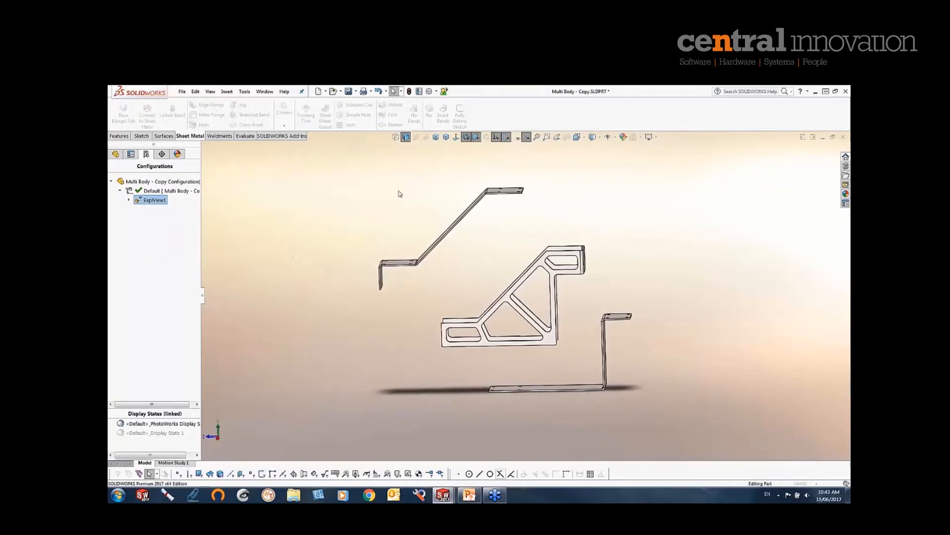
{"action": "left_click", "coordinate": [435, 137]}
{"action": "scroll", "coordinate": [598, 326], "scroll_direction": "down", "scroll_amount": 3}
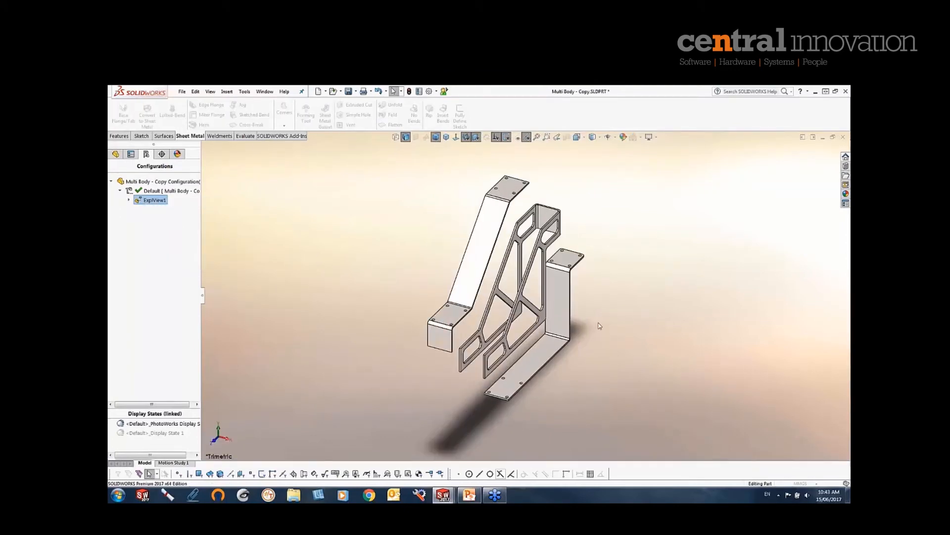
{"action": "scroll", "coordinate": [554, 242], "scroll_direction": "up", "scroll_amount": 3}
{"action": "scroll", "coordinate": [559, 193], "scroll_direction": "down", "scroll_amount": 2}
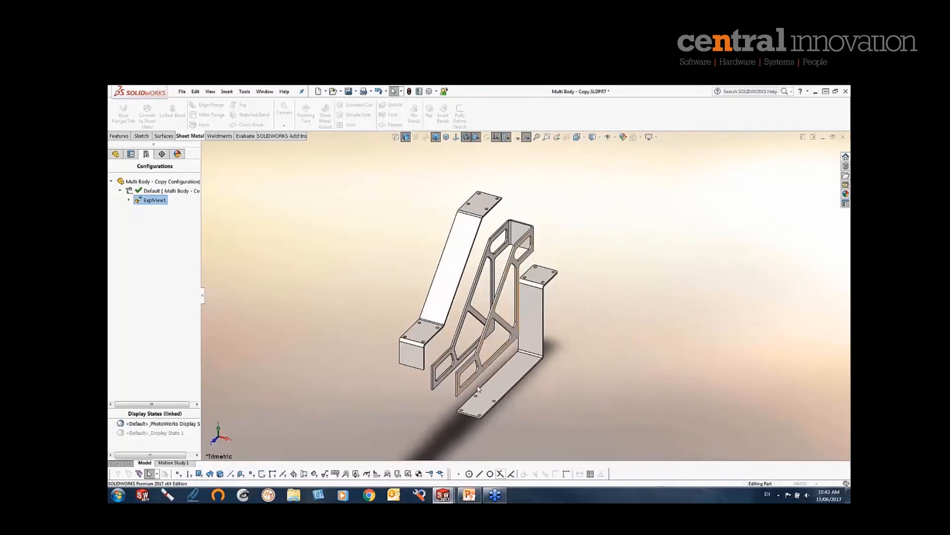
{"action": "left_click", "coordinate": [446, 137]}
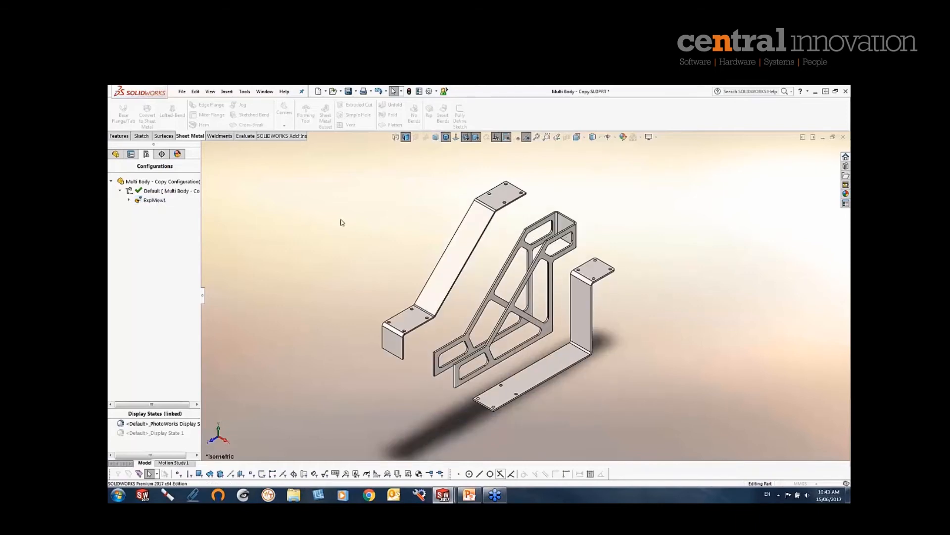
Make a drawing from the multibody part using the A3-Landscape-AS template
{"action": "left_click", "coordinate": [116, 154]}
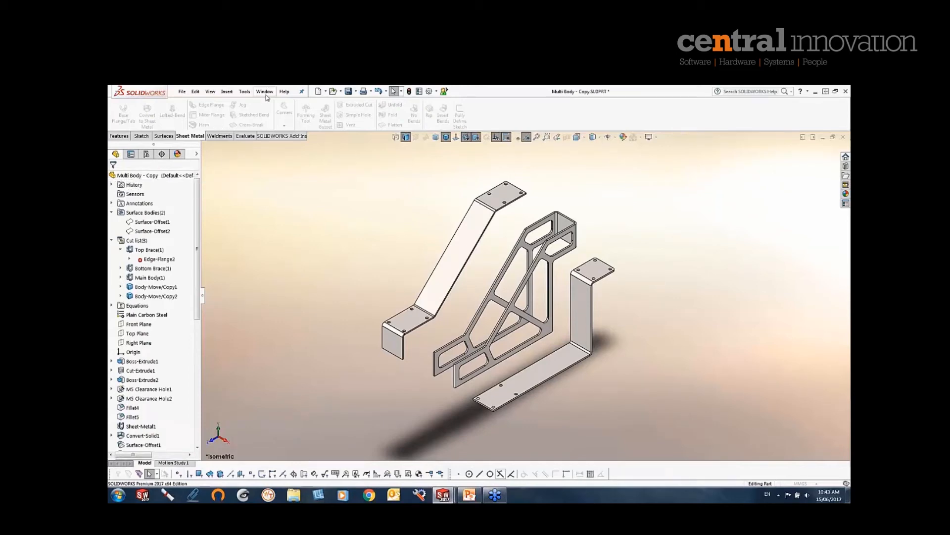
{"action": "left_click", "coordinate": [111, 240]}
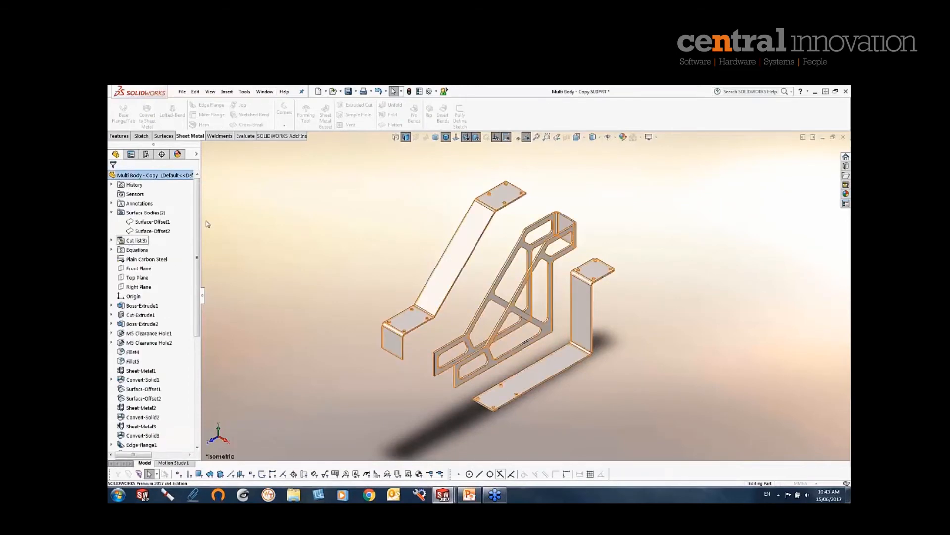
{"action": "left_click", "coordinate": [181, 92]}
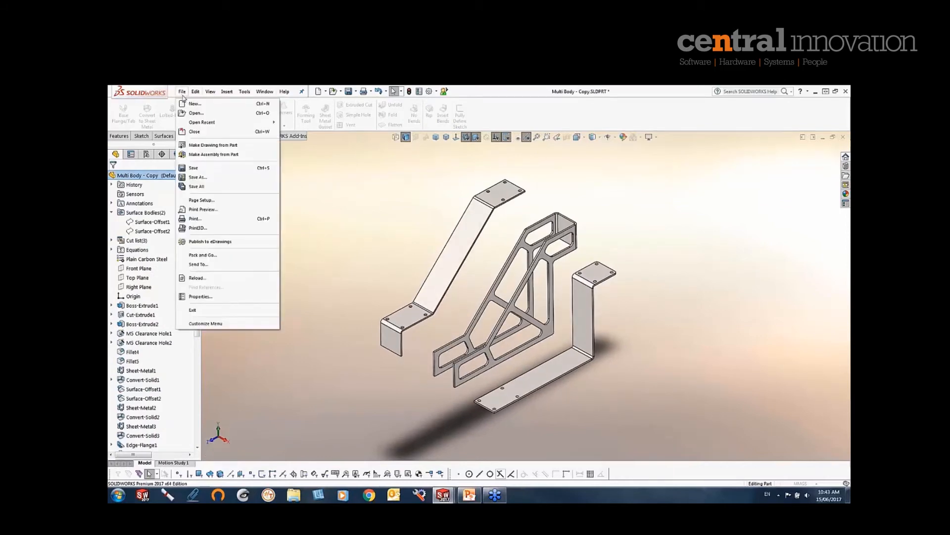
{"action": "left_click", "coordinate": [213, 145]}
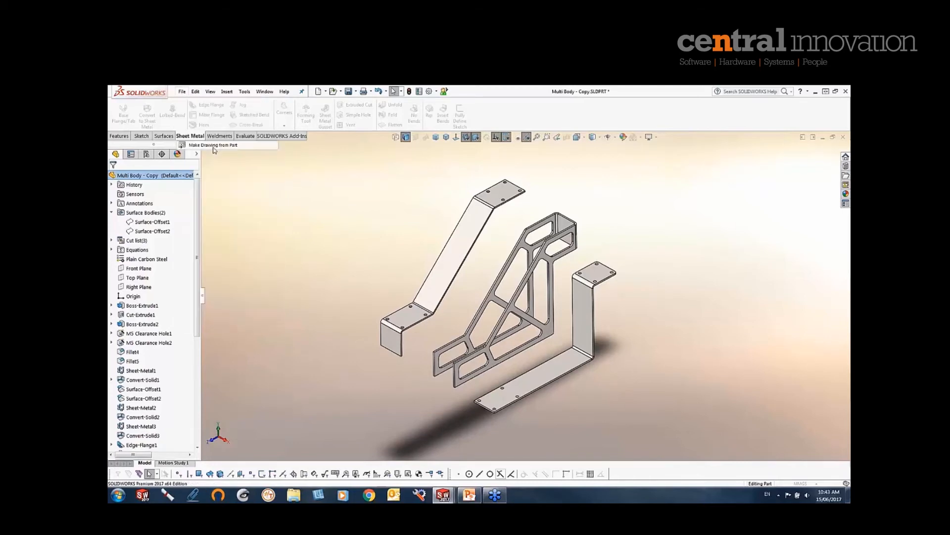
{"action": "left_click", "coordinate": [511, 165]}
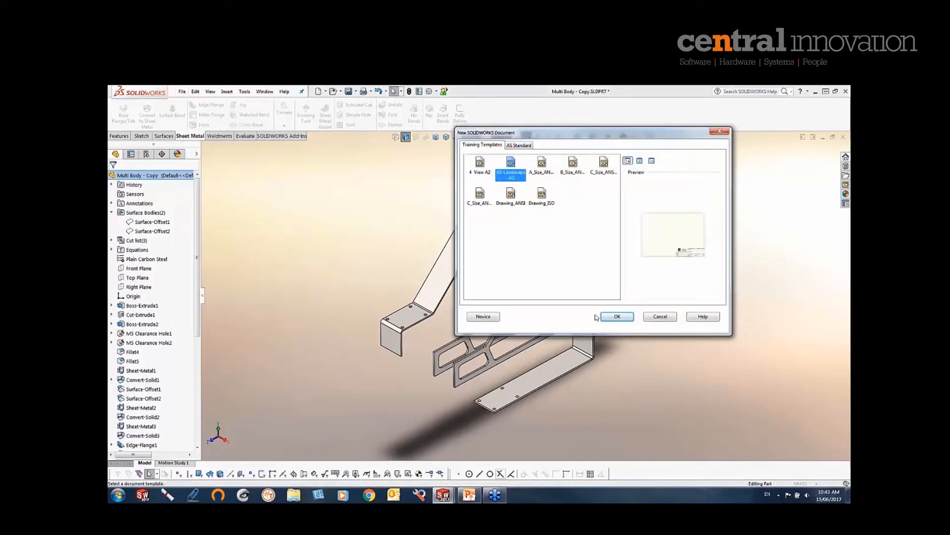
{"action": "left_click", "coordinate": [614, 316]}
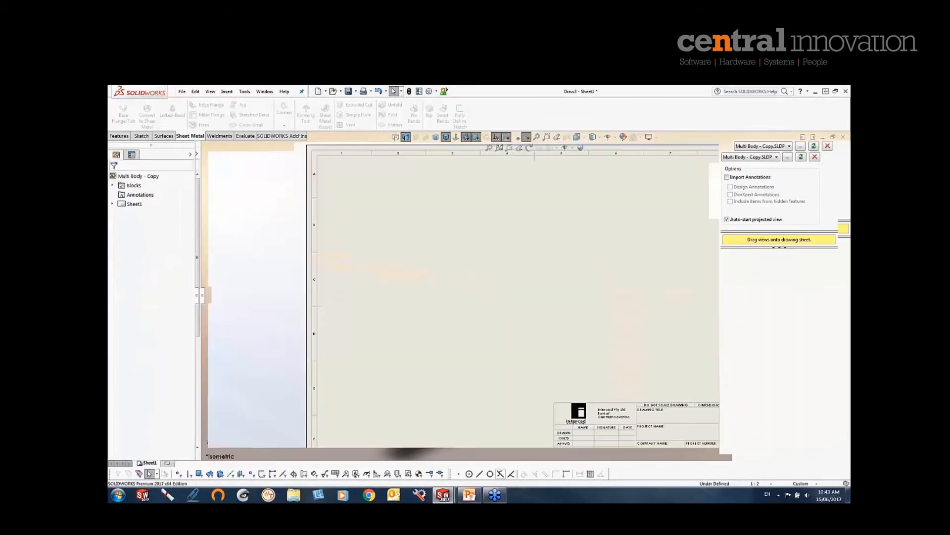
Place the Isometric Exploded view on the sheet and shift it toward the sheet's left edge
{"action": "left_click", "coordinate": [743, 393]}
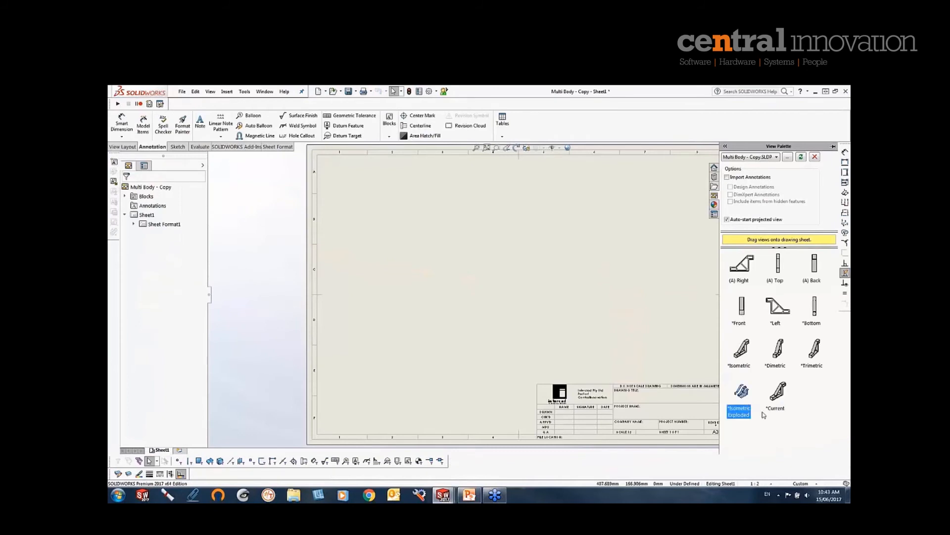
{"action": "left_click_drag", "start_coordinate": [742, 396], "coordinate": [499, 292]}
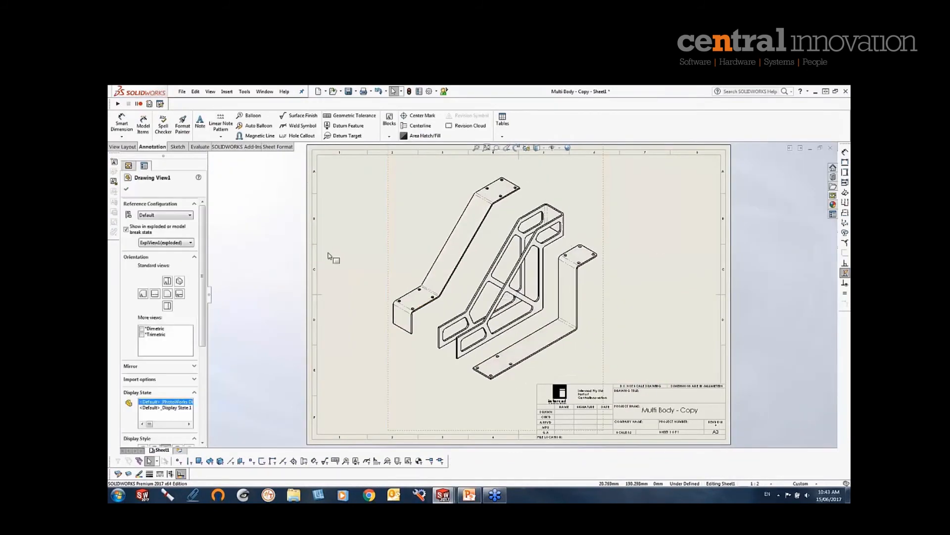
{"action": "key", "text": "Escape"}
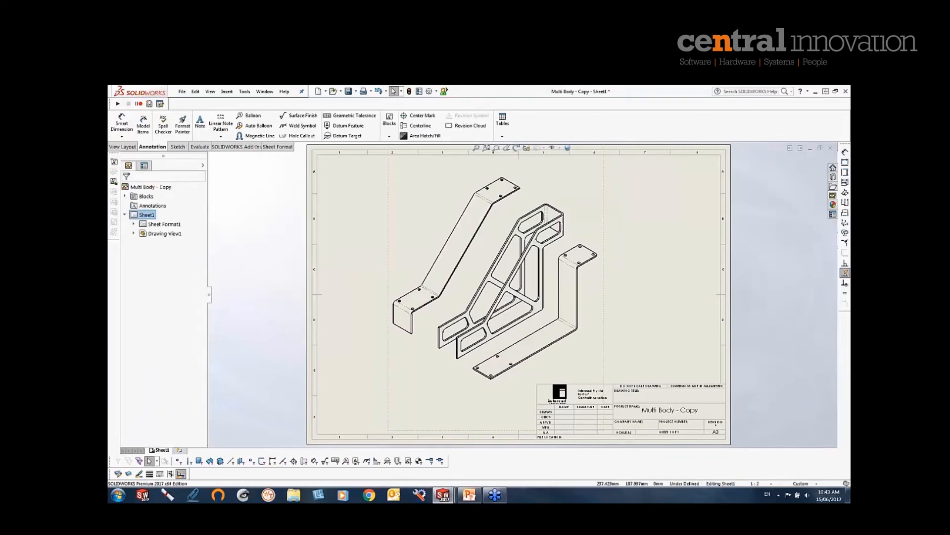
{"action": "scroll", "coordinate": [591, 232], "scroll_direction": "down", "scroll_amount": 2}
{"action": "scroll", "coordinate": [589, 238], "scroll_direction": "up", "scroll_amount": 3}
{"action": "mouse_move", "coordinate": [391, 286]}
{"action": "left_mouse_down"}
{"action": "mouse_move", "coordinate": [385, 303]}
{"action": "mouse_move", "coordinate": [343, 312]}
{"action": "left_mouse_up"}
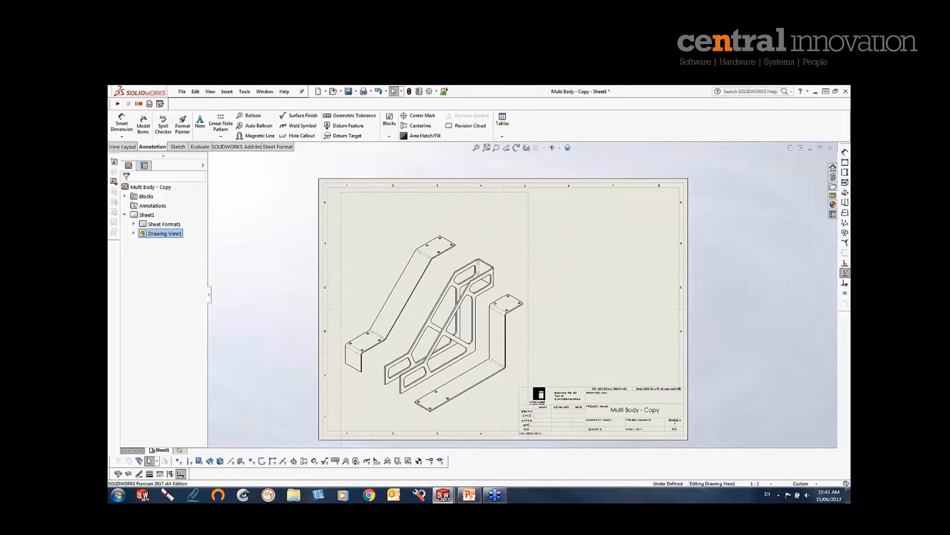
Insert a weldment cut list table for the Default configuration using the cut list template, placed in the sheet's upper right corner
{"action": "left_click", "coordinate": [226, 91]}
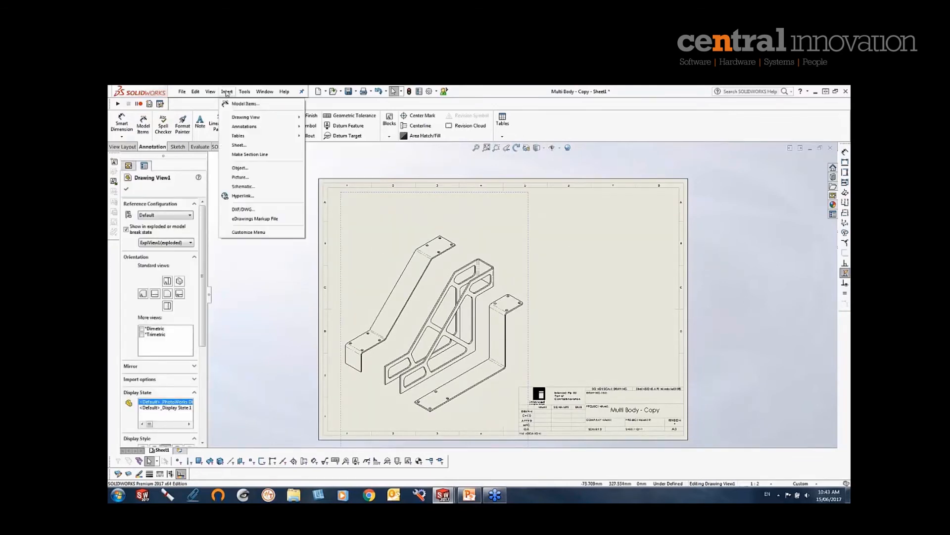
{"action": "mouse_move", "coordinate": [239, 138]}
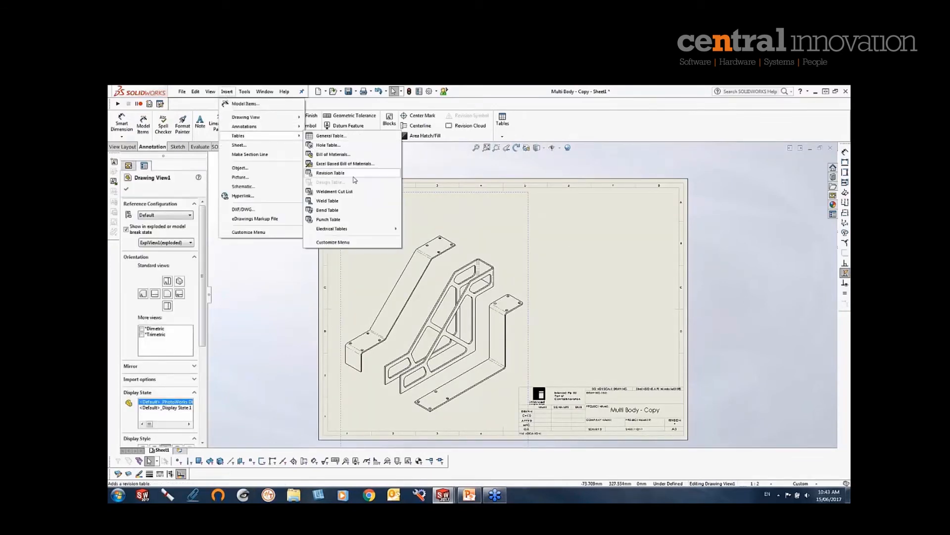
{"action": "left_click", "coordinate": [354, 192]}
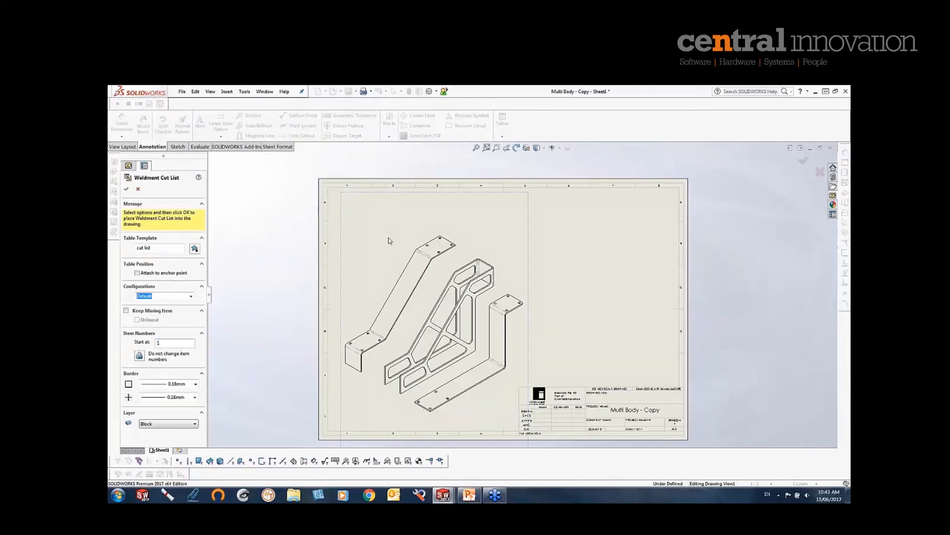
{"action": "left_click", "coordinate": [126, 189]}
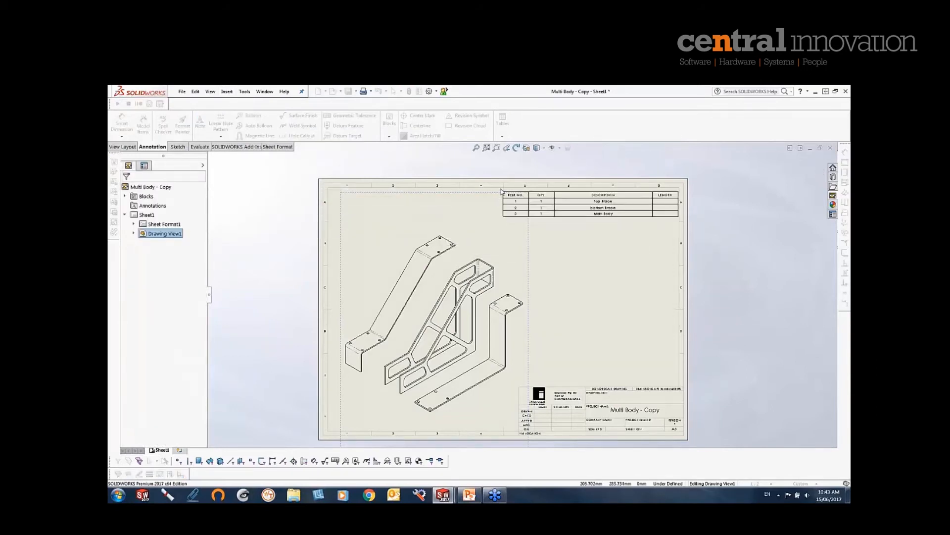
{"action": "left_click", "coordinate": [501, 192]}
{"action": "scroll", "coordinate": [585, 261], "scroll_direction": "up", "scroll_amount": 2}
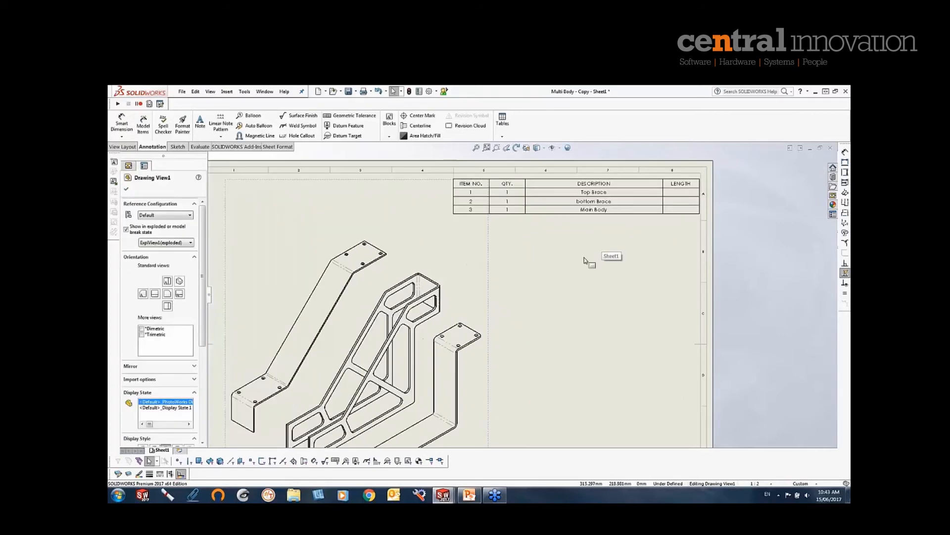
{"action": "left_click", "coordinate": [544, 292]}
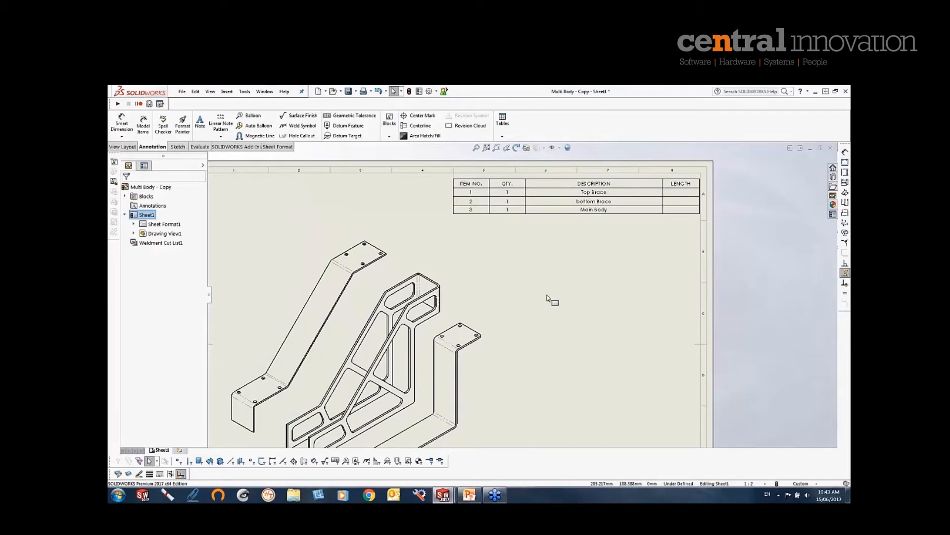
Try the cut list item name for the table's description column, then assign it the cut list item property Description
{"action": "left_click", "coordinate": [449, 175]}
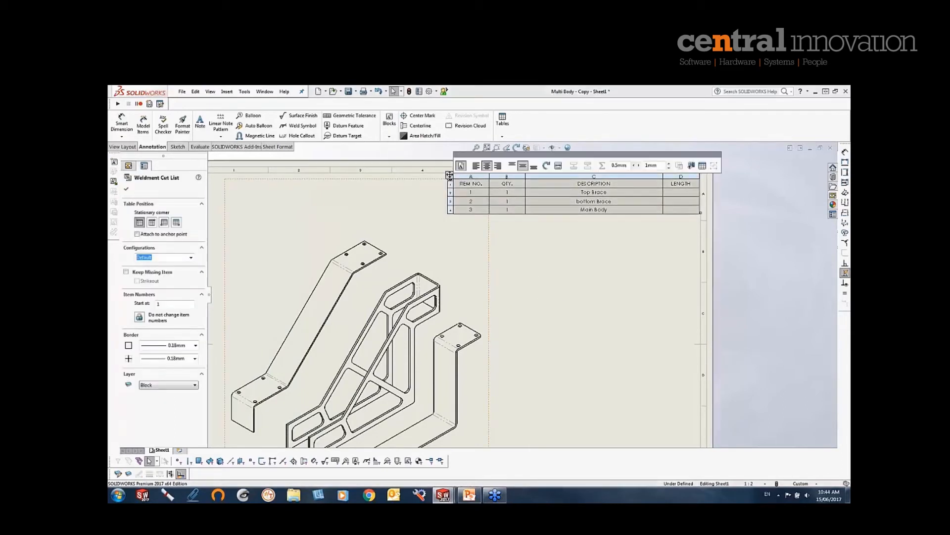
{"action": "left_click", "coordinate": [574, 275]}
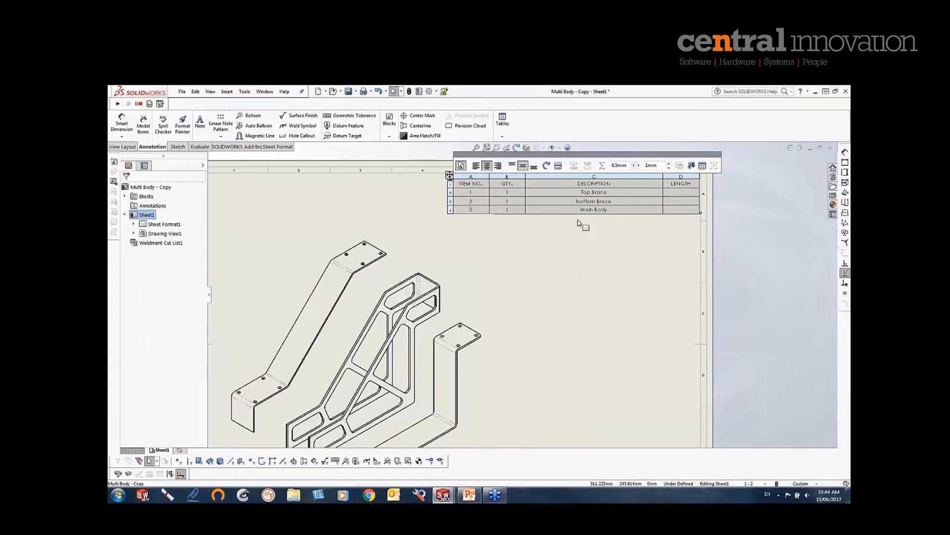
{"action": "left_click", "coordinate": [569, 177]}
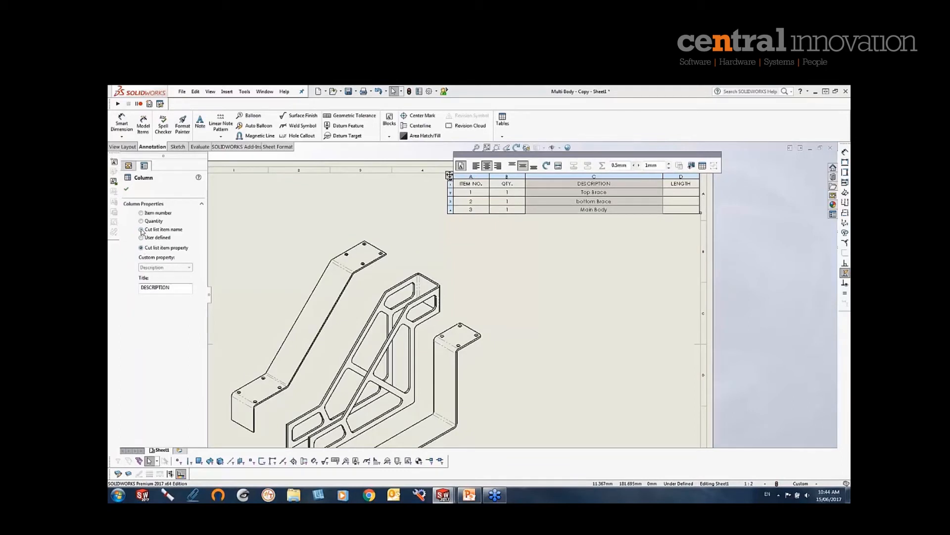
{"action": "left_click", "coordinate": [141, 229]}
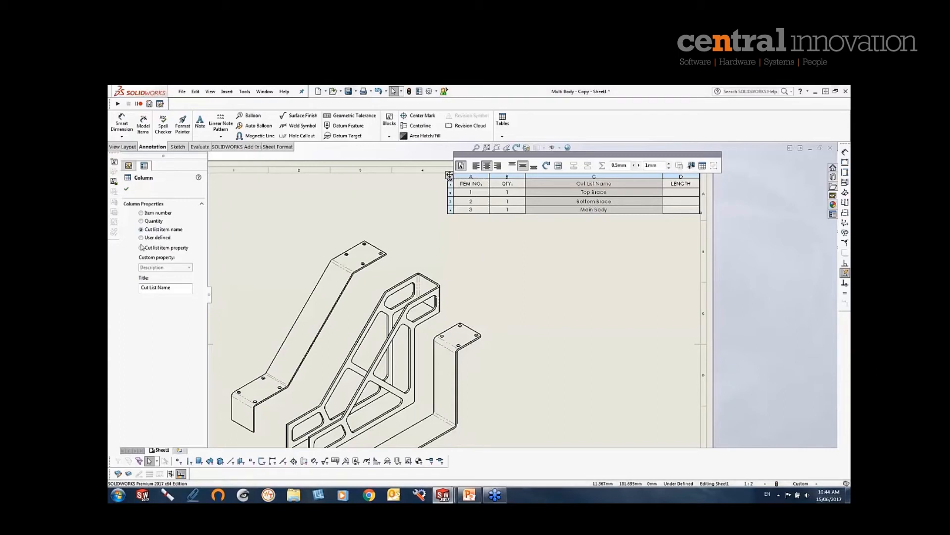
{"action": "left_click", "coordinate": [142, 248]}
{"action": "left_click", "coordinate": [176, 269]}
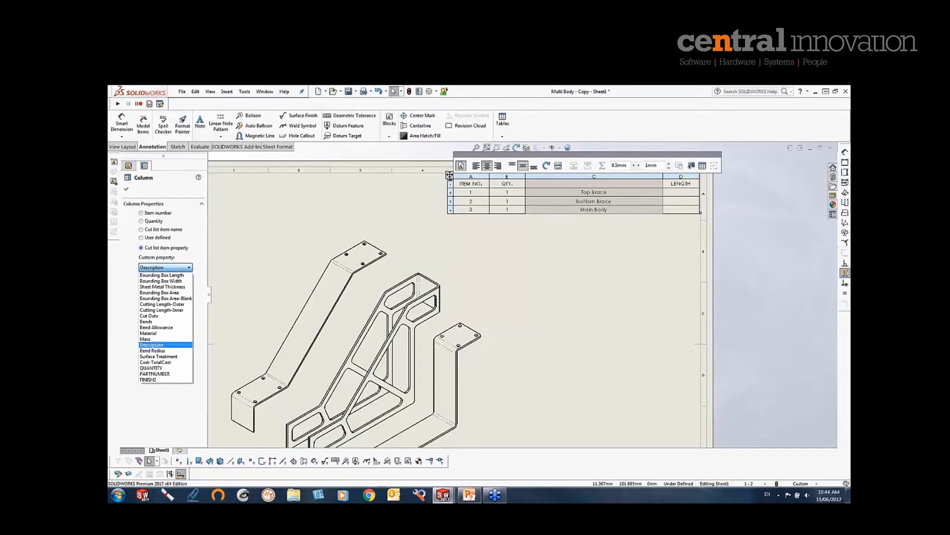
{"action": "left_click", "coordinate": [163, 345]}
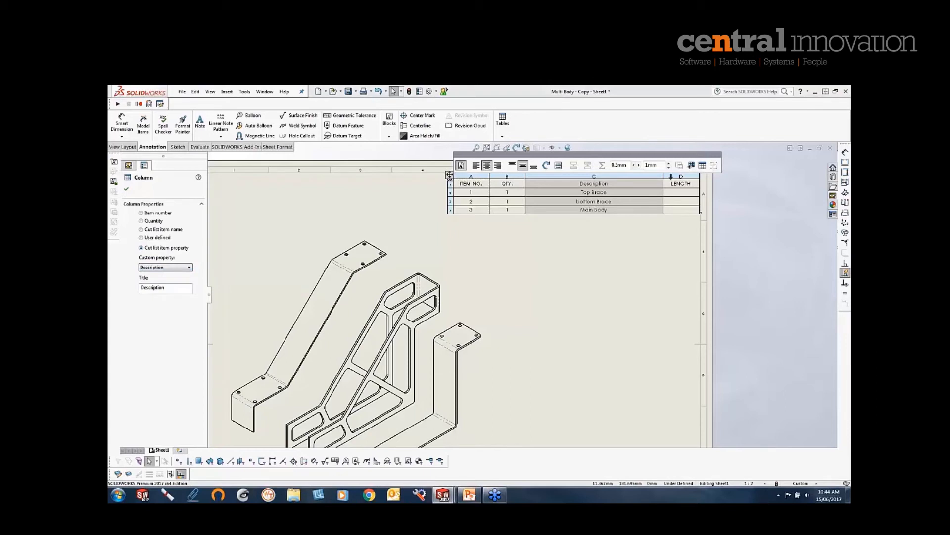
Assign the cut list item property Sheet Metal Thickness to the table's length column and title it Thickness
{"action": "left_click", "coordinate": [671, 176]}
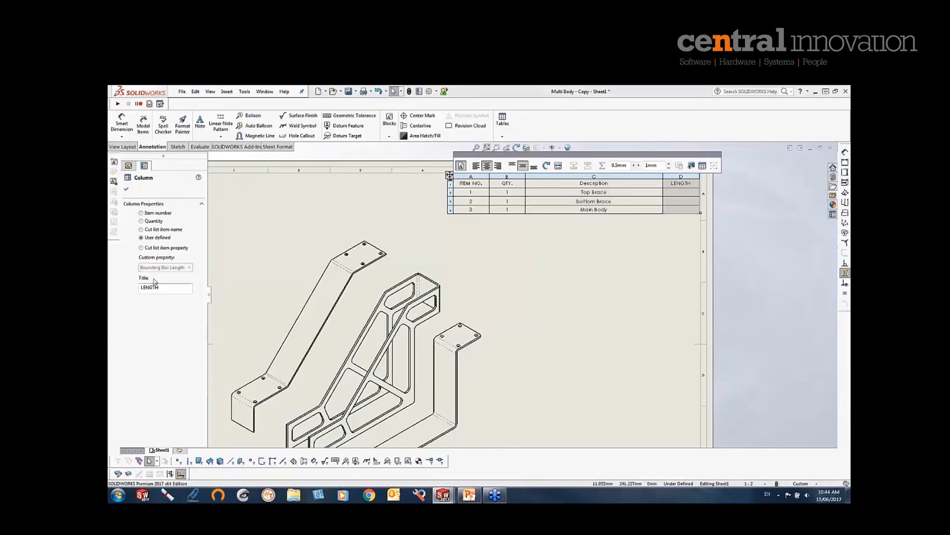
{"action": "left_click", "coordinate": [141, 247]}
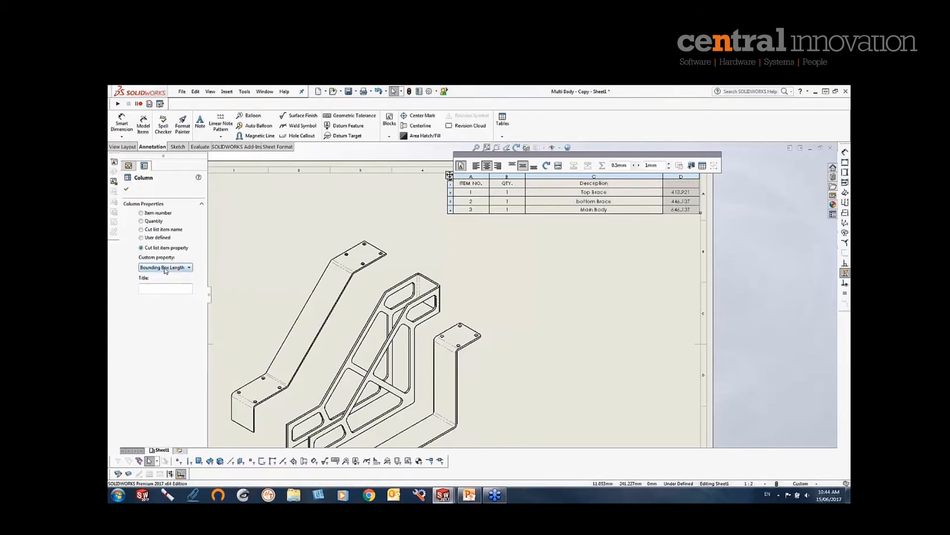
{"action": "left_click", "coordinate": [165, 268]}
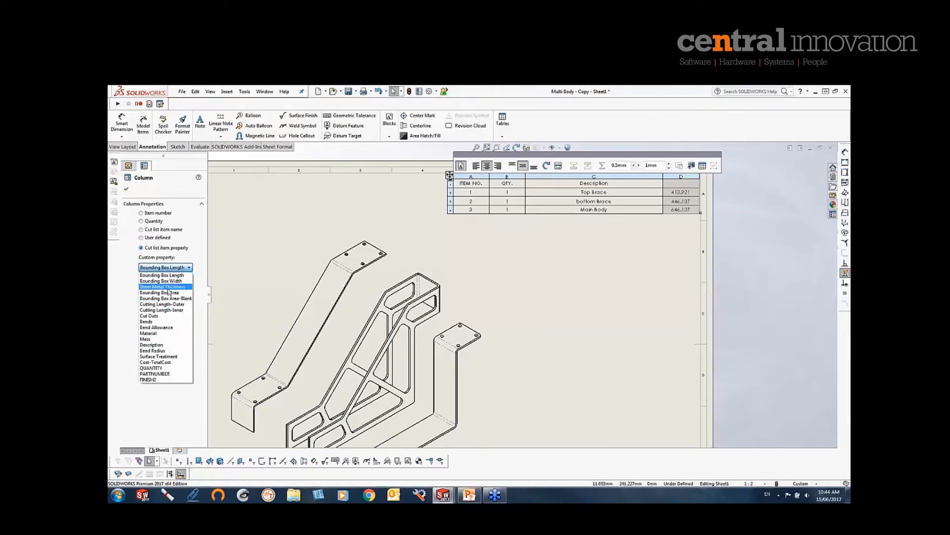
{"action": "left_click", "coordinate": [163, 286]}
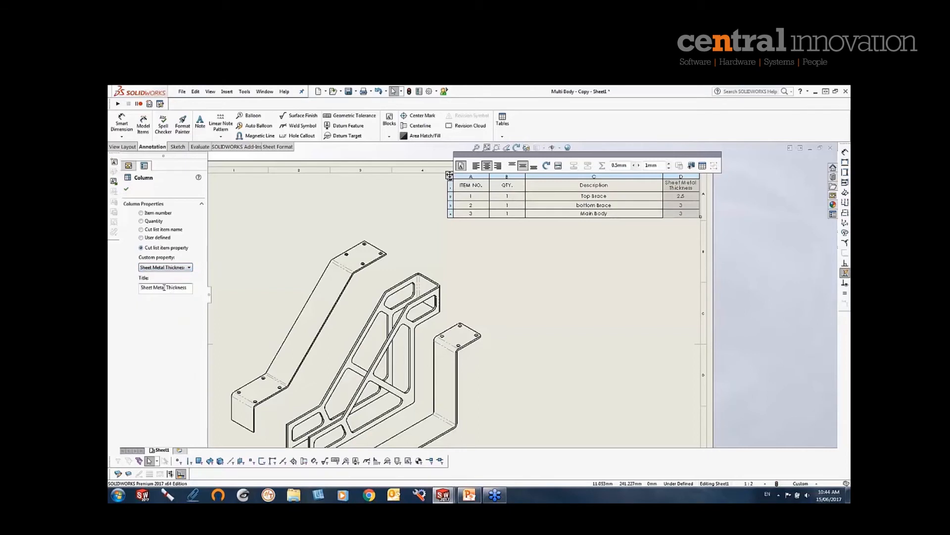
{"action": "left_click_drag", "start_coordinate": [167, 287], "coordinate": [141, 287]}
{"action": "key", "text": "Delete"}
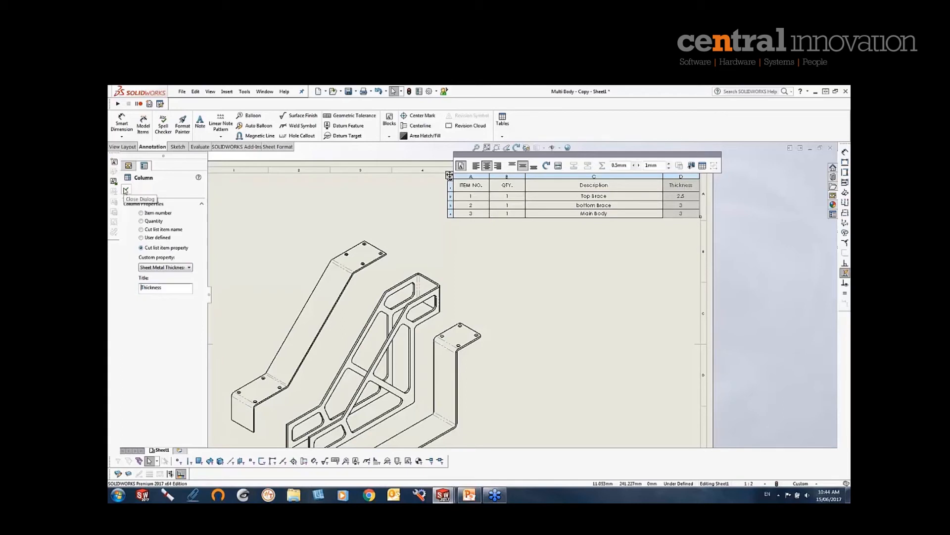
{"action": "left_click", "coordinate": [126, 191]}
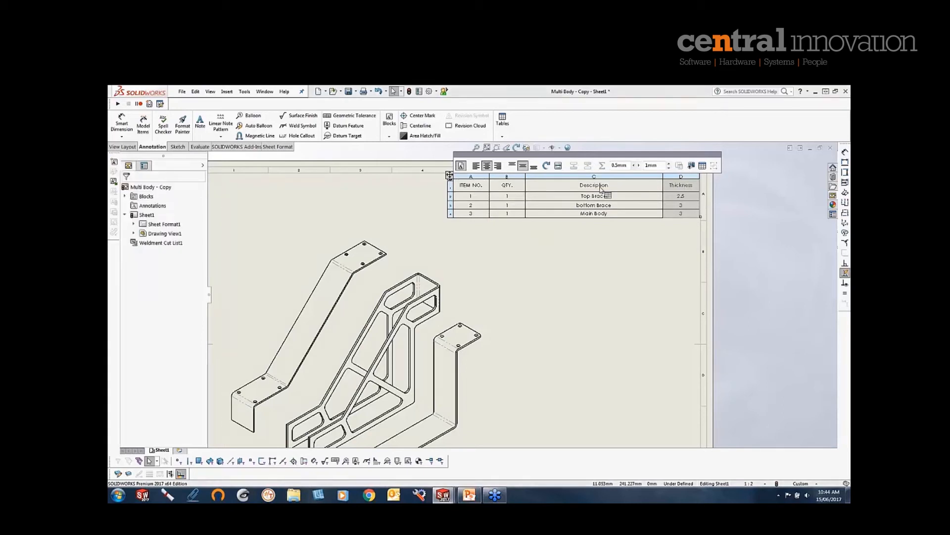
Insert a narrowed column to the right of Description in the cut list table and assign it the PARTNUMBER property
{"action": "right_click", "coordinate": [625, 178]}
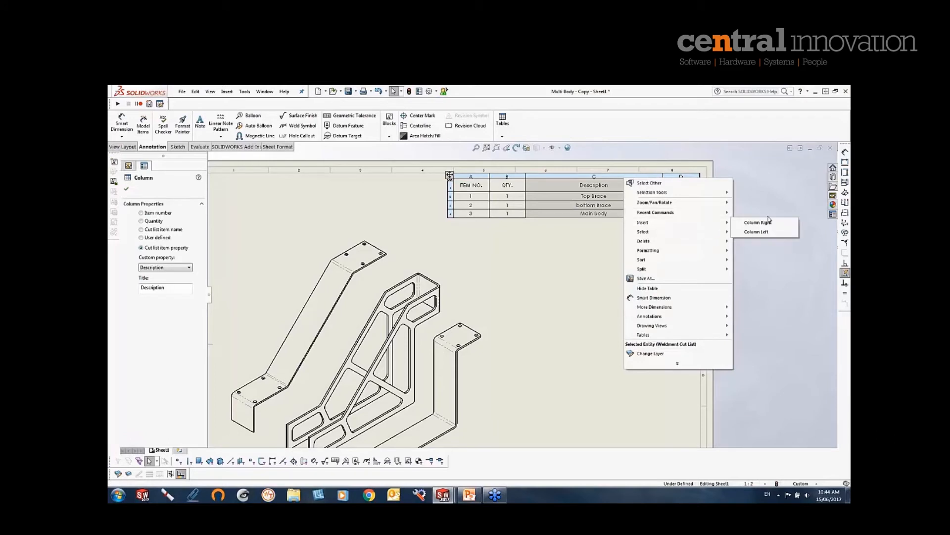
{"action": "left_click", "coordinate": [770, 223]}
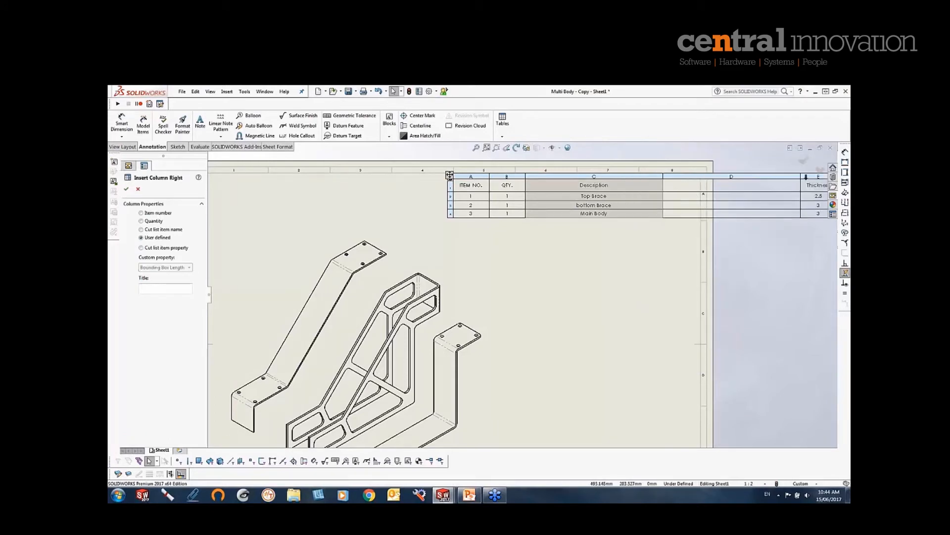
{"action": "left_click_drag", "start_coordinate": [801, 176], "coordinate": [730, 177]}
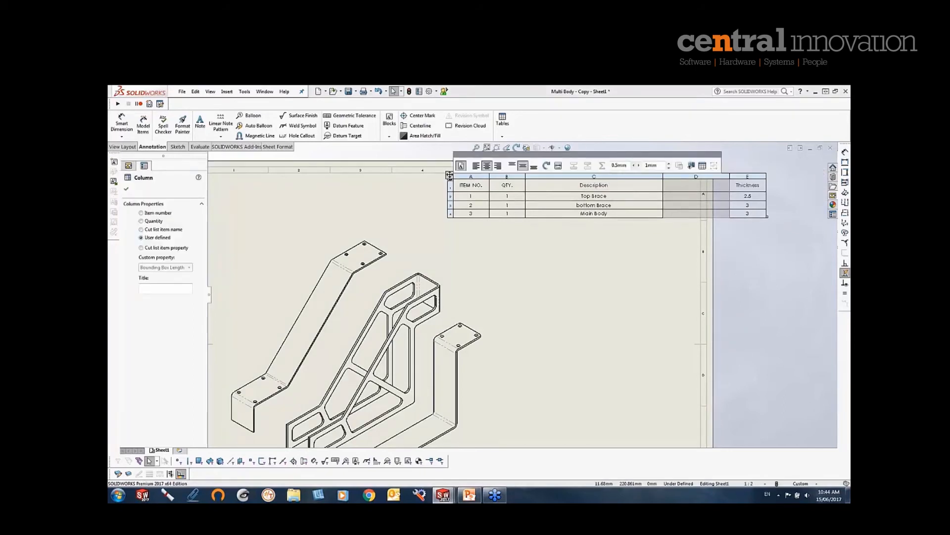
{"action": "left_click", "coordinate": [141, 247]}
{"action": "left_click", "coordinate": [165, 267]}
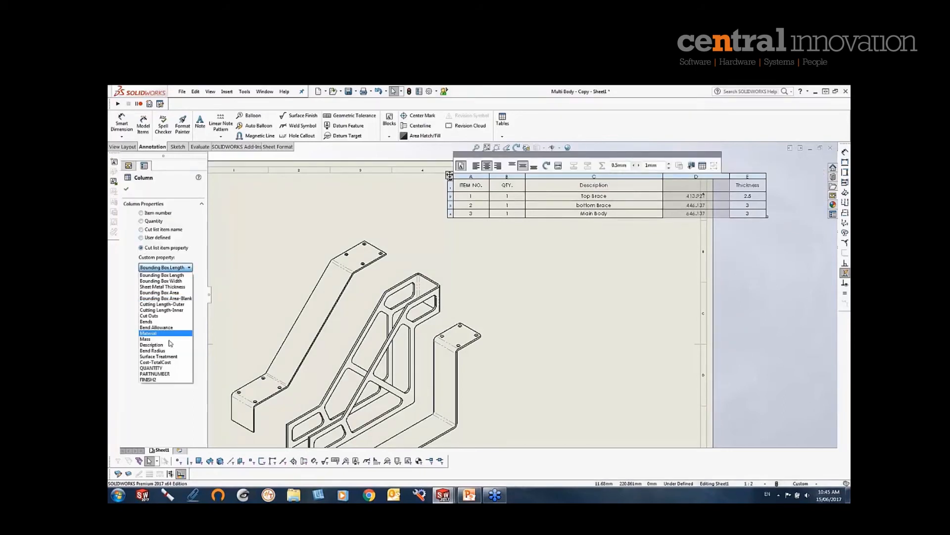
{"action": "left_click", "coordinate": [172, 374]}
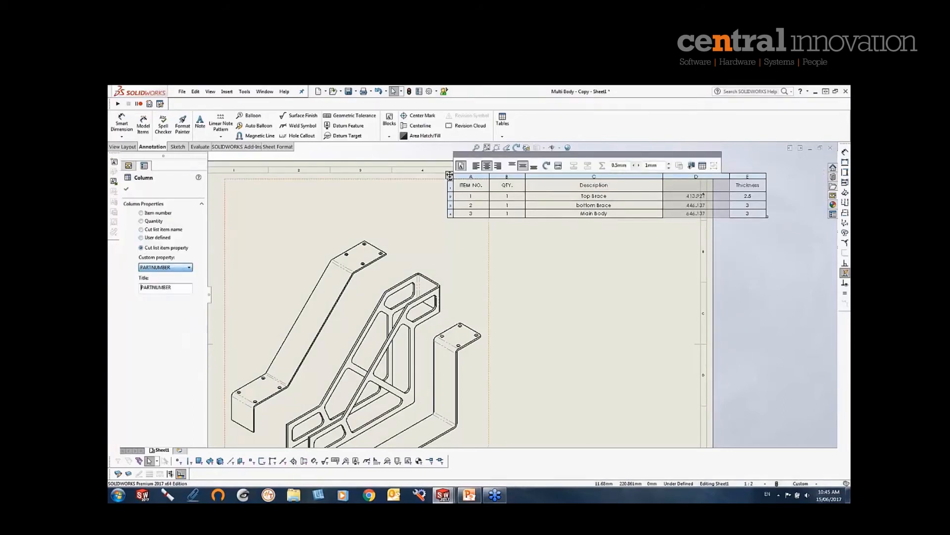
{"action": "left_click", "coordinate": [647, 268]}
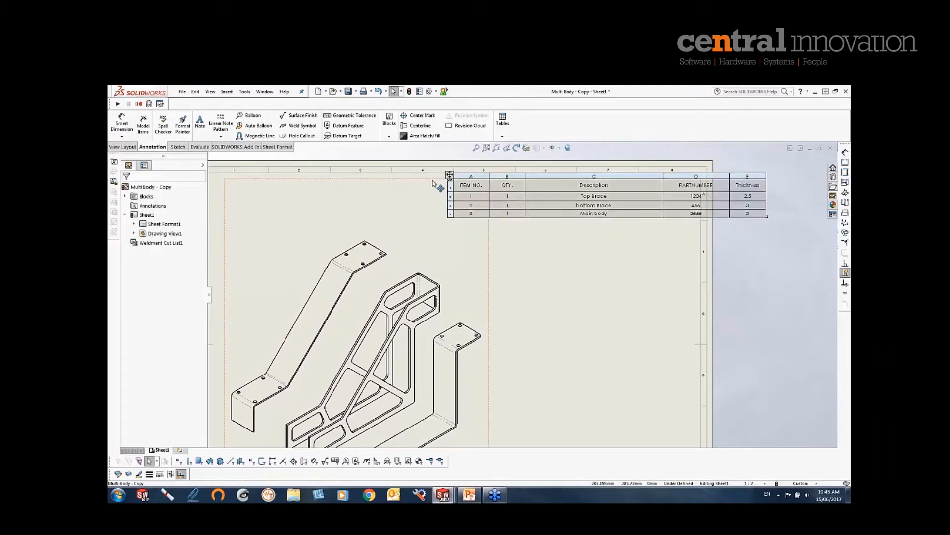
Move the cut list table inside the sheet border and narrow its QTY. column
{"action": "left_click_drag", "start_coordinate": [432, 181], "coordinate": [388, 169]}
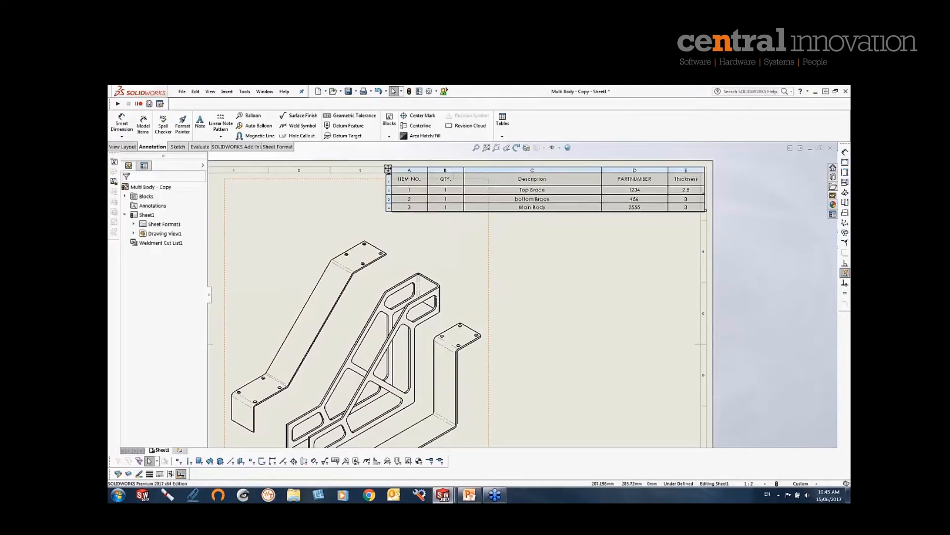
{"action": "left_click", "coordinate": [316, 218]}
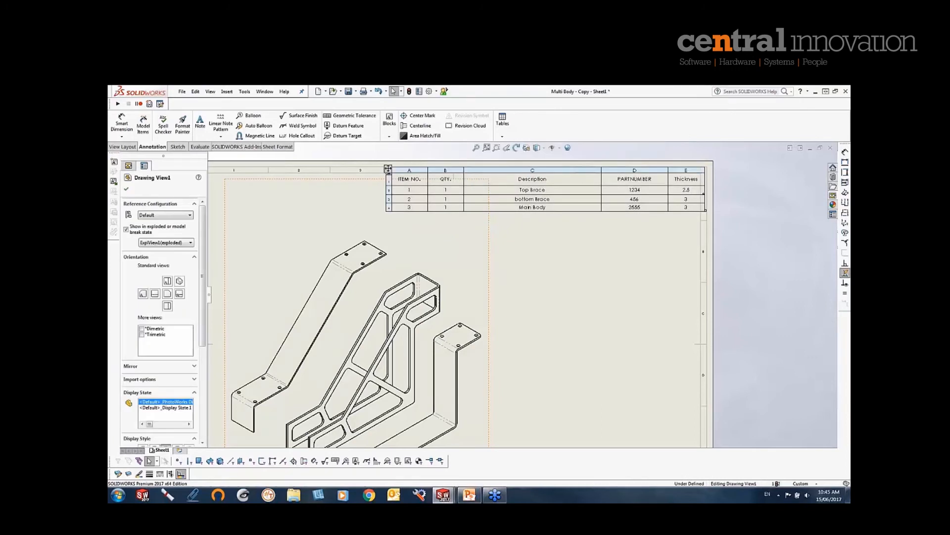
{"action": "left_click", "coordinate": [445, 170]}
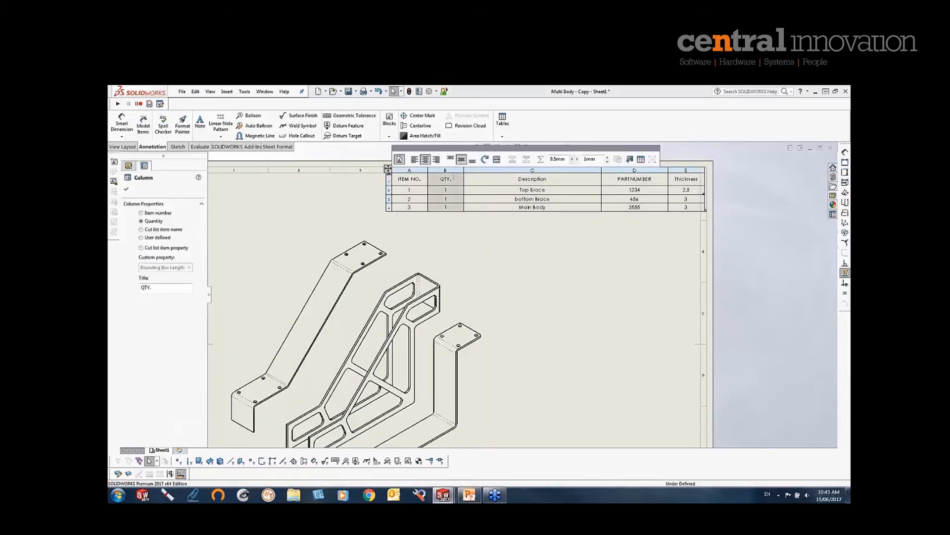
{"action": "left_click_drag", "start_coordinate": [464, 186], "coordinate": [446, 188]}
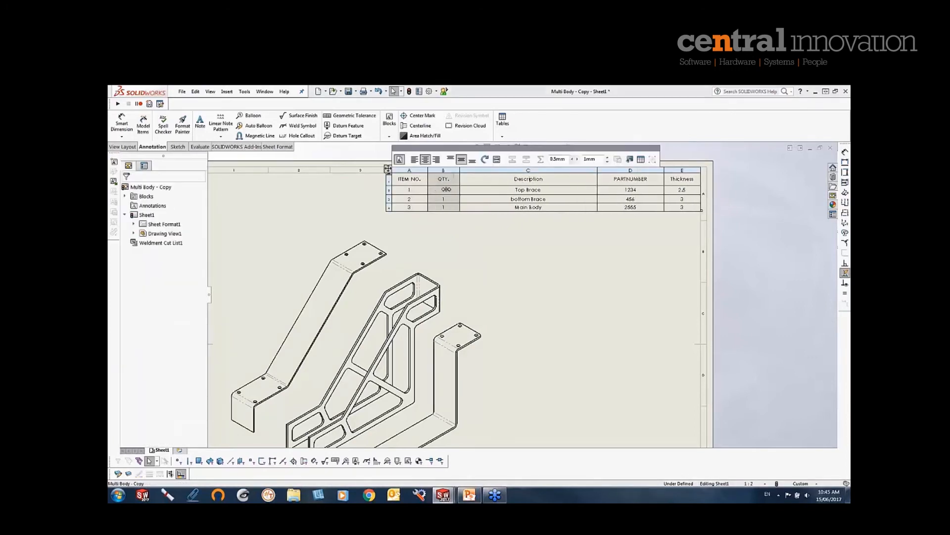
Add circular auto balloons to the exploded view and reposition the Top Brace balloon beneath that part's upper flange
{"action": "left_click", "coordinate": [255, 125]}
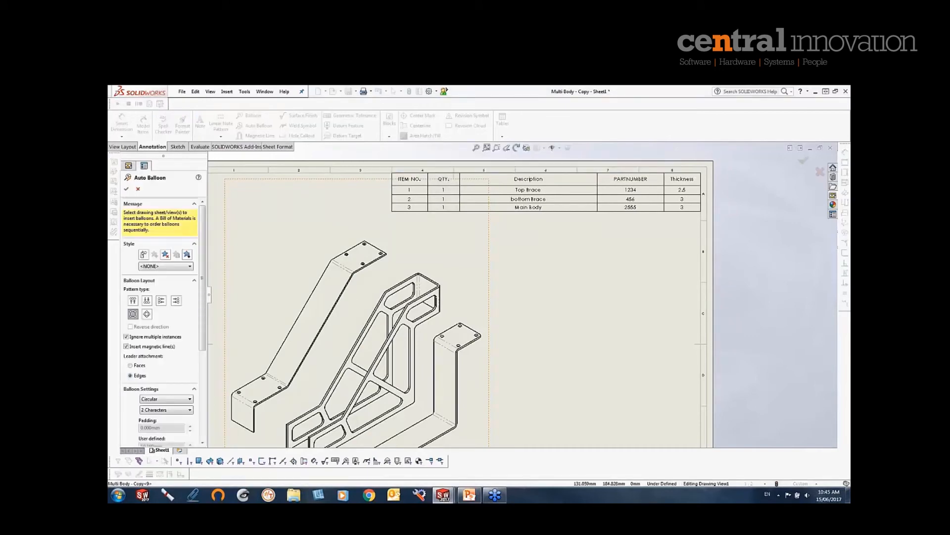
{"action": "key", "text": "f"}
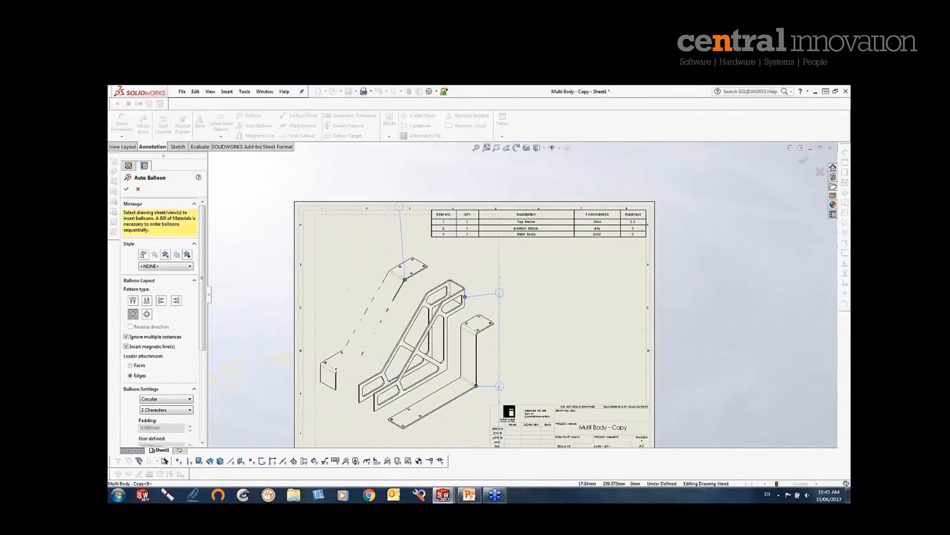
{"action": "left_click", "coordinate": [127, 189]}
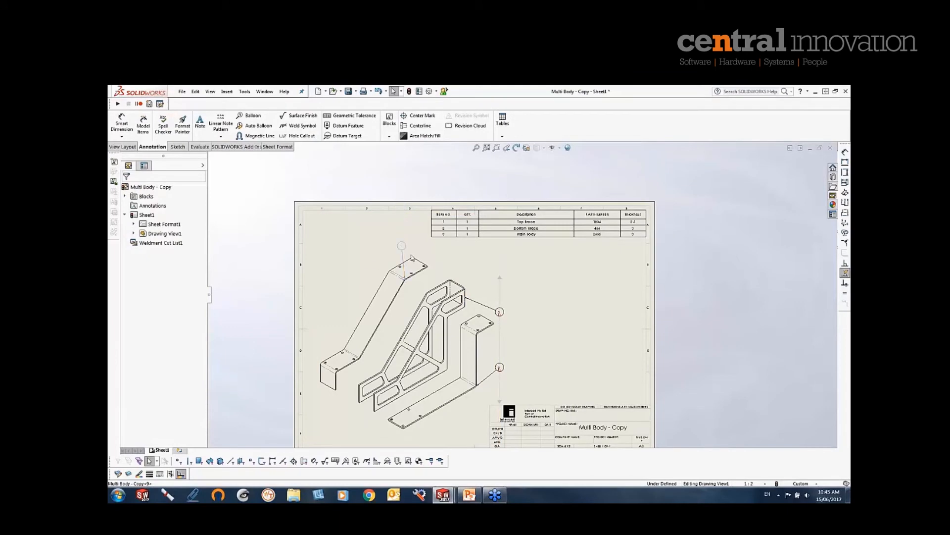
{"action": "left_click_drag", "start_coordinate": [401, 246], "coordinate": [409, 305]}
{"action": "scroll", "coordinate": [534, 296], "scroll_direction": "up", "scroll_amount": 2}
{"action": "scroll", "coordinate": [535, 295], "scroll_direction": "down", "scroll_amount": 2}
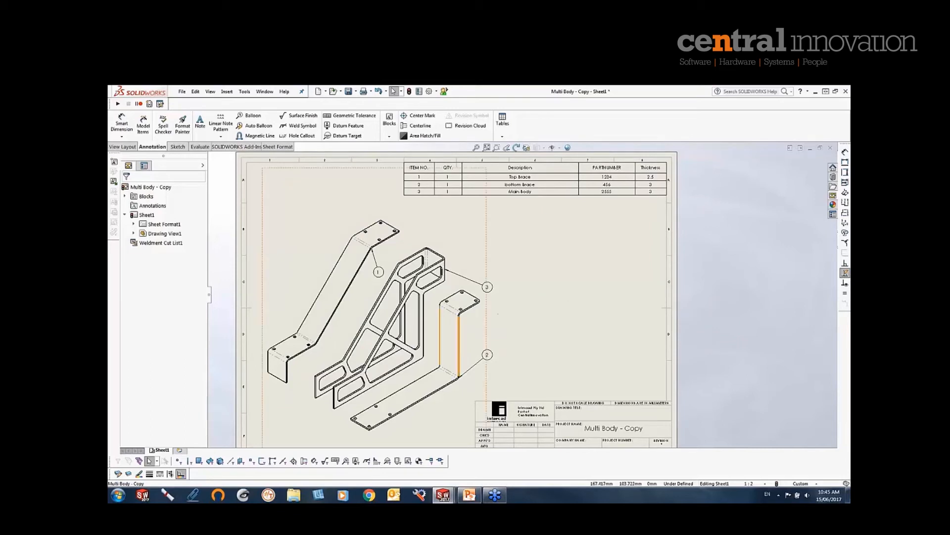
Add a second sheet to the drawing, renaming the blocks that have duplicate names
{"action": "left_click", "coordinate": [180, 451]}
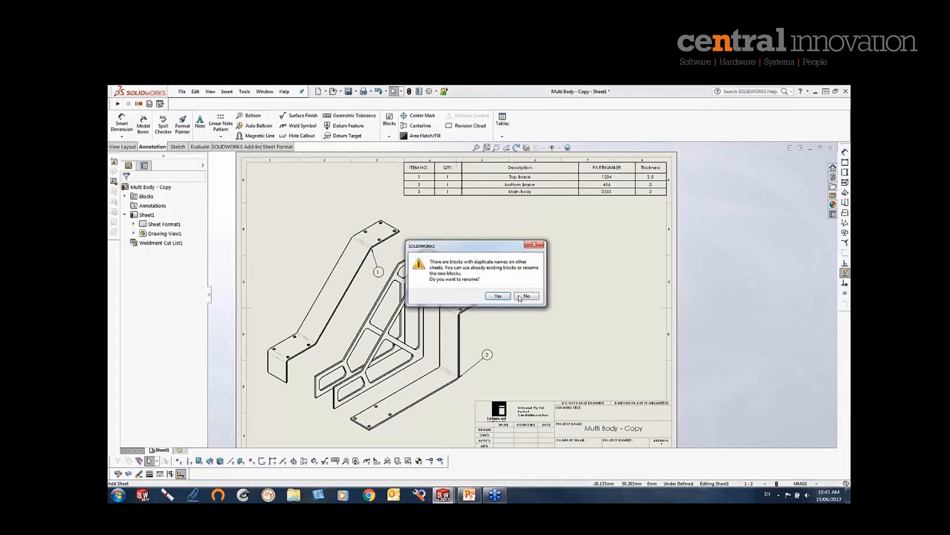
{"action": "left_click", "coordinate": [499, 296]}
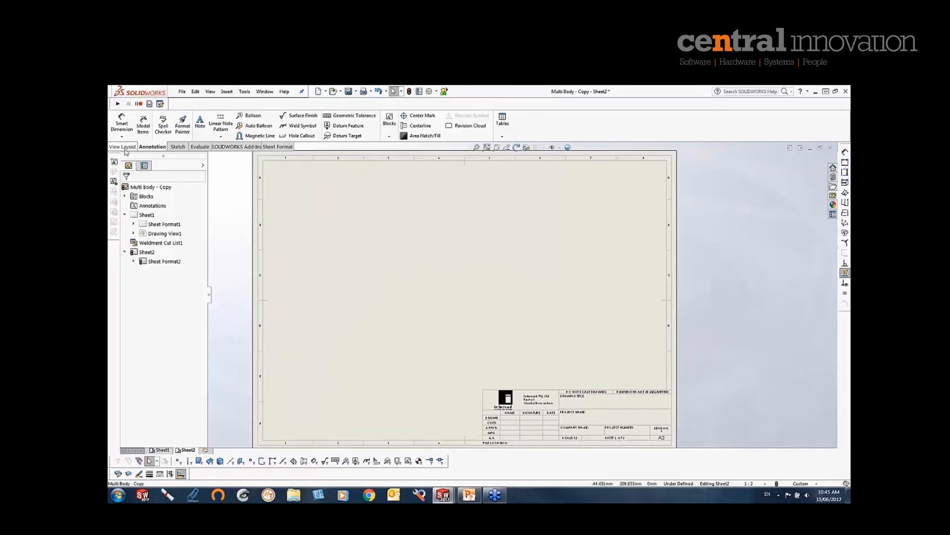
Return to Sheet1 and open the multibody part from its exploded drawing view
{"action": "left_click", "coordinate": [264, 91]}
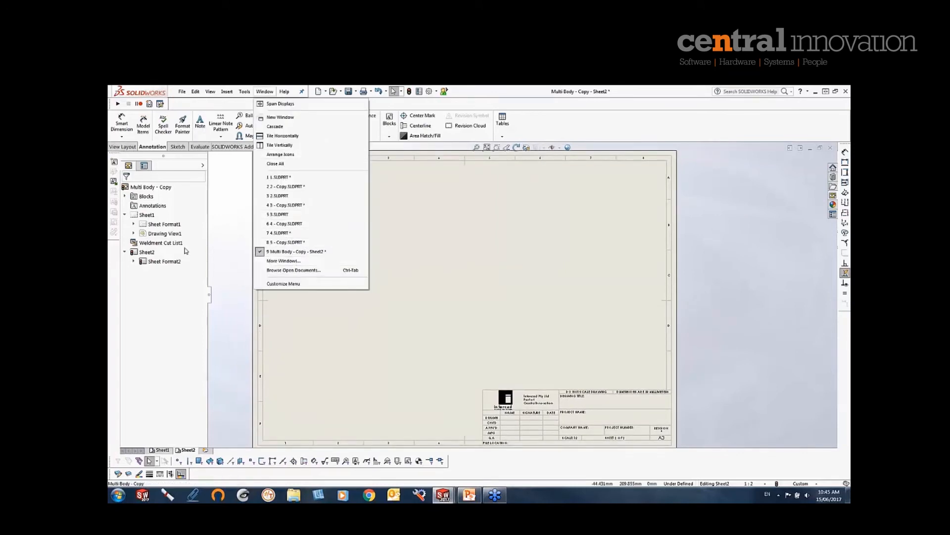
{"action": "left_click", "coordinate": [237, 334]}
{"action": "left_click", "coordinate": [159, 450]}
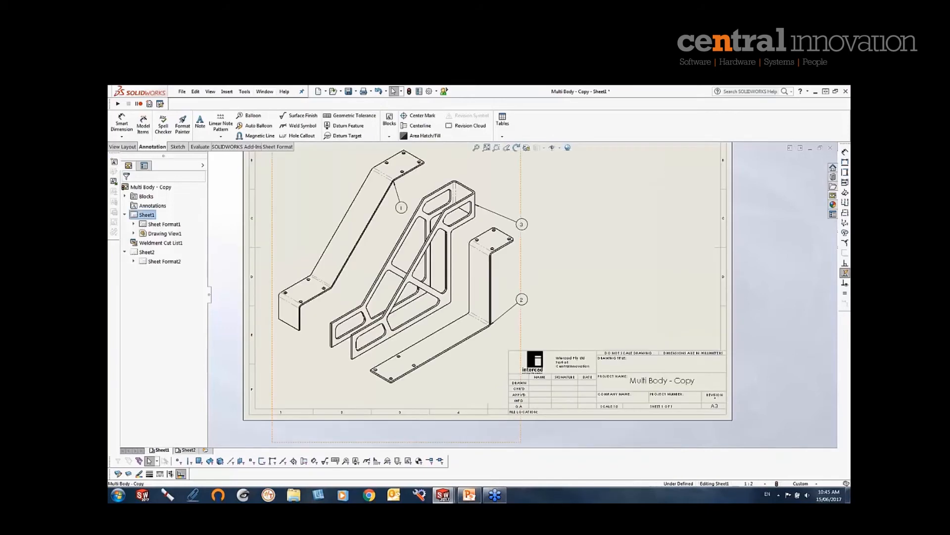
{"action": "left_click", "coordinate": [461, 260]}
{"action": "right_click", "coordinate": [461, 260]}
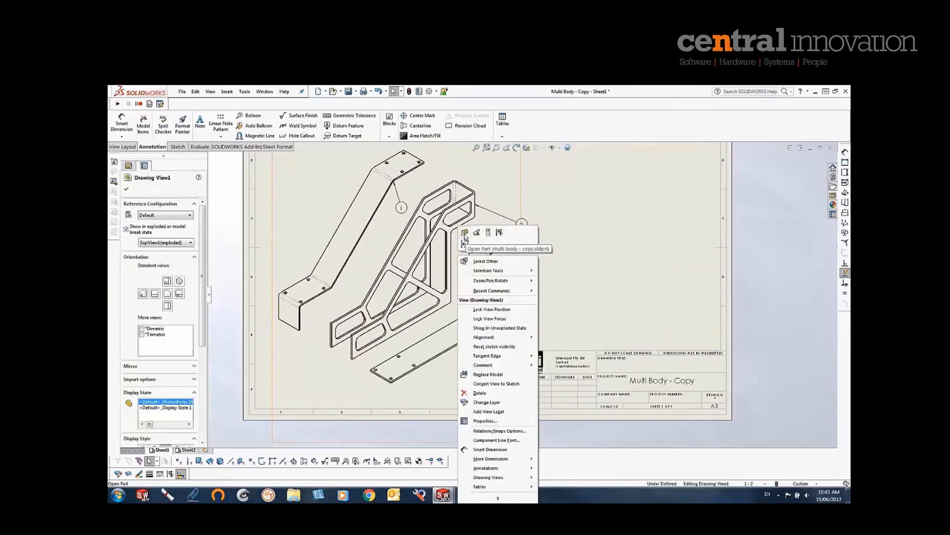
{"action": "left_click", "coordinate": [464, 233]}
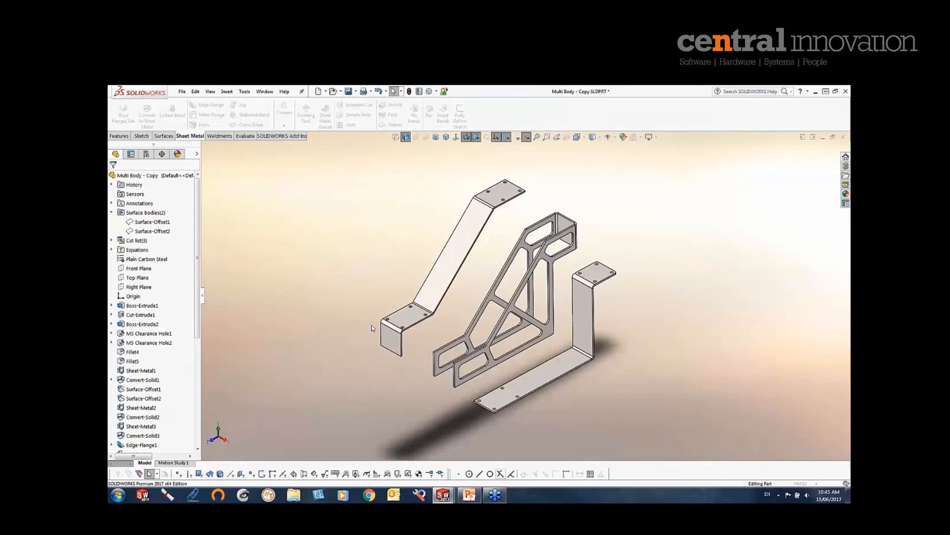
Collapse the exploded view of the Default configuration in the Multi Body - Copy part
{"action": "middle_click_drag", "start_coordinate": [372, 328], "coordinate": [368, 293]}
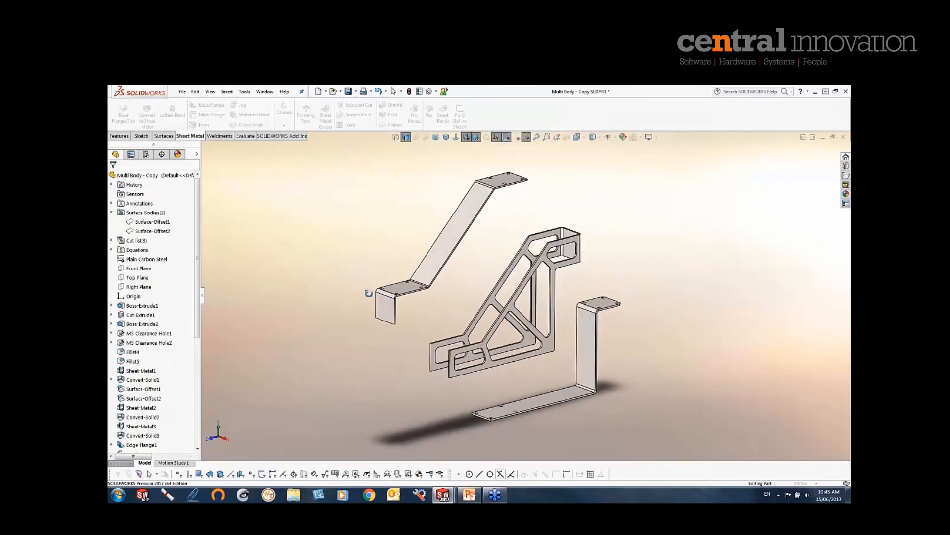
{"action": "left_click", "coordinate": [147, 154]}
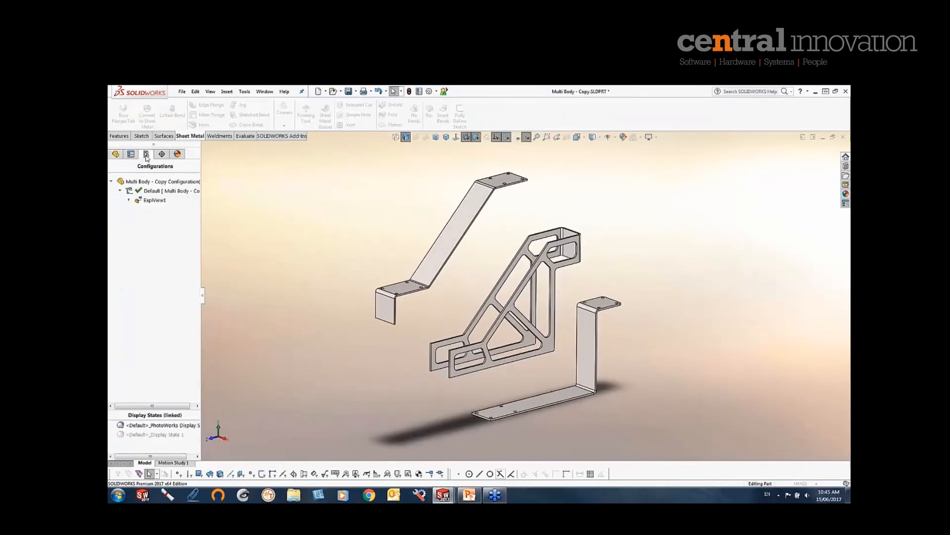
{"action": "right_click", "coordinate": [148, 200]}
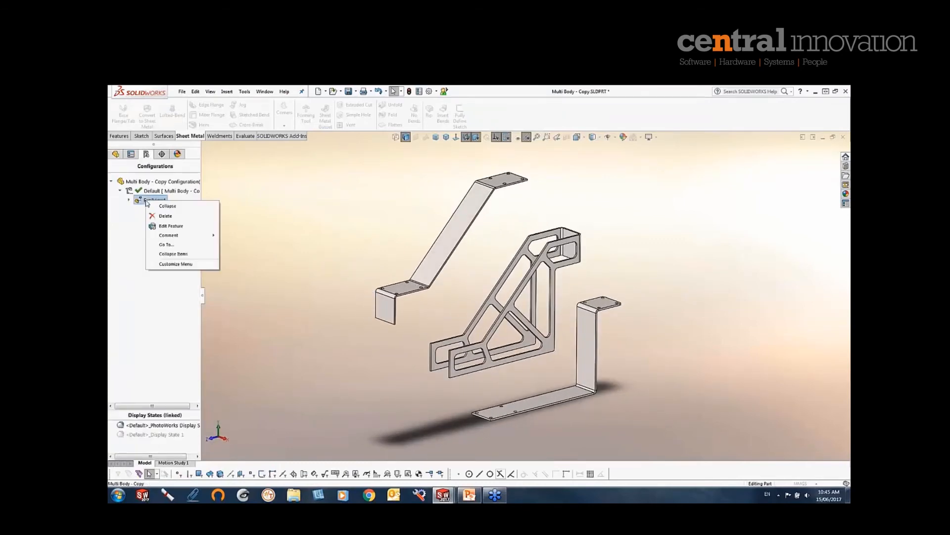
{"action": "left_click", "coordinate": [183, 206]}
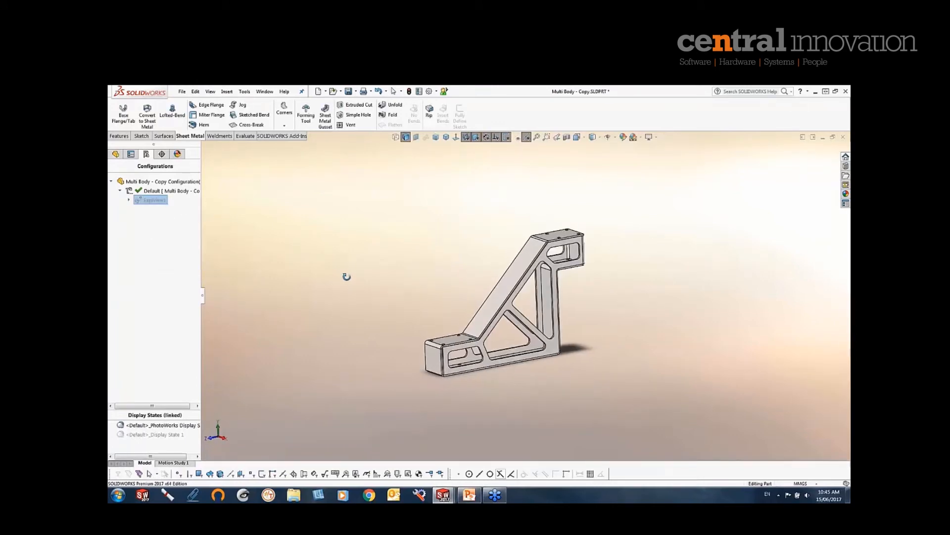
Switch back to the Multi Body - Copy drawing and show its empty Sheet2
{"action": "left_click", "coordinate": [265, 91]}
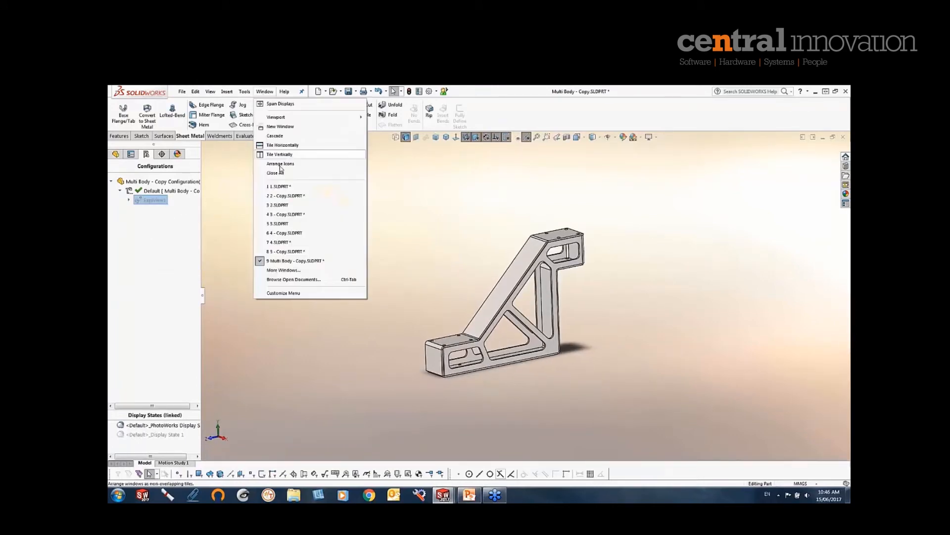
{"action": "left_click", "coordinate": [313, 270]}
{"action": "left_click", "coordinate": [383, 227]}
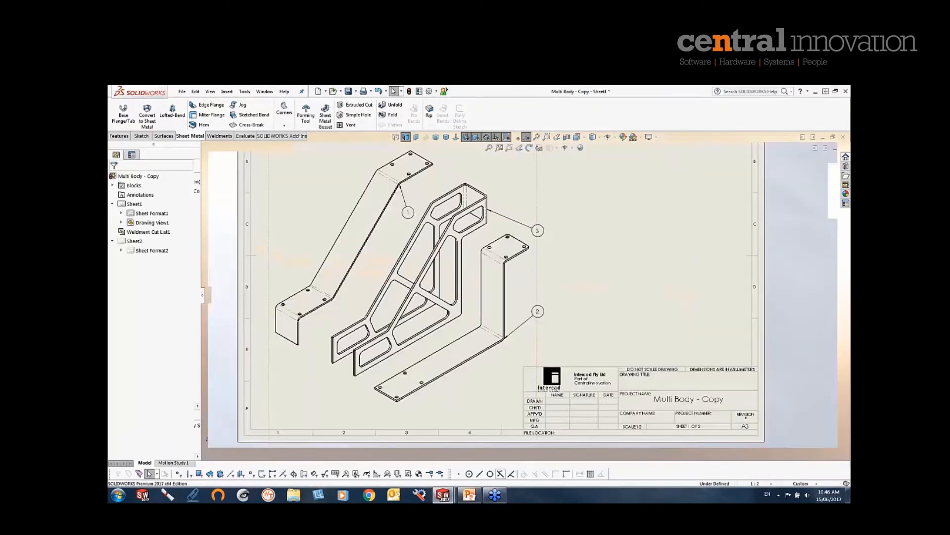
{"action": "left_click", "coordinate": [193, 452]}
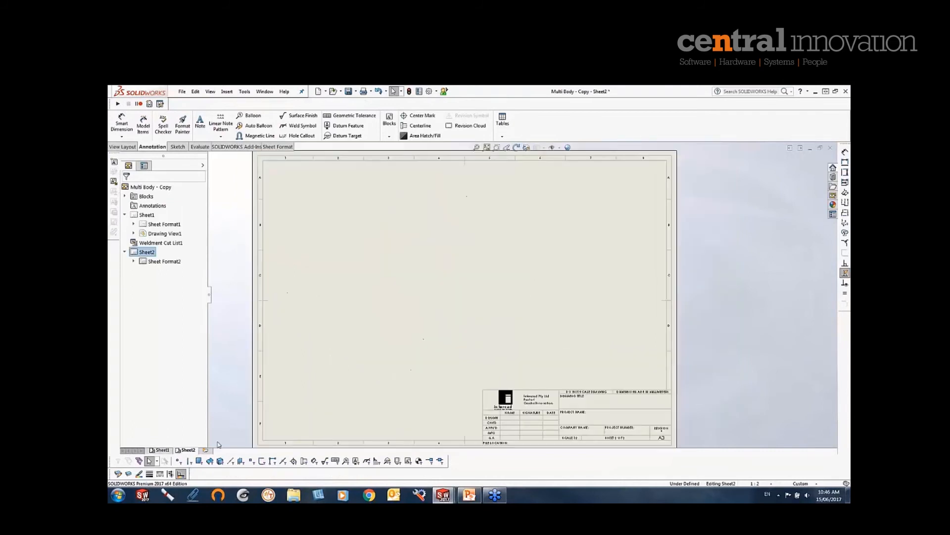
Start a model view of Multi Body - Copy restricted to the truss-shaped side bracket body
{"action": "left_click", "coordinate": [121, 147]}
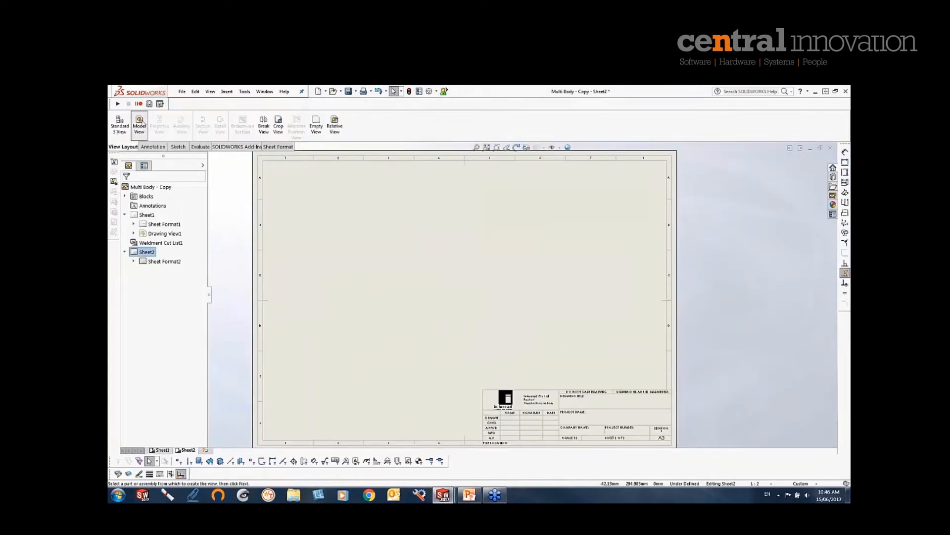
{"action": "left_click", "coordinate": [140, 123]}
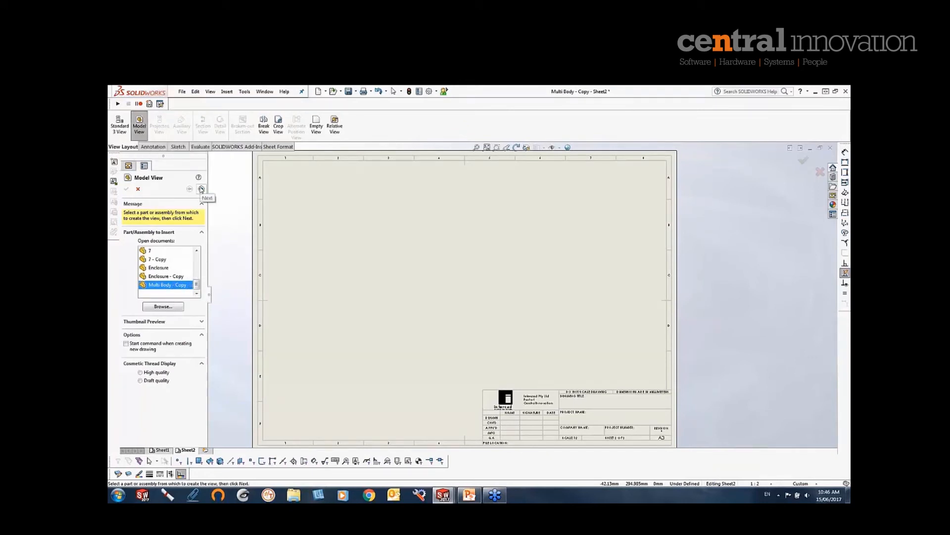
{"action": "left_click", "coordinate": [201, 188]}
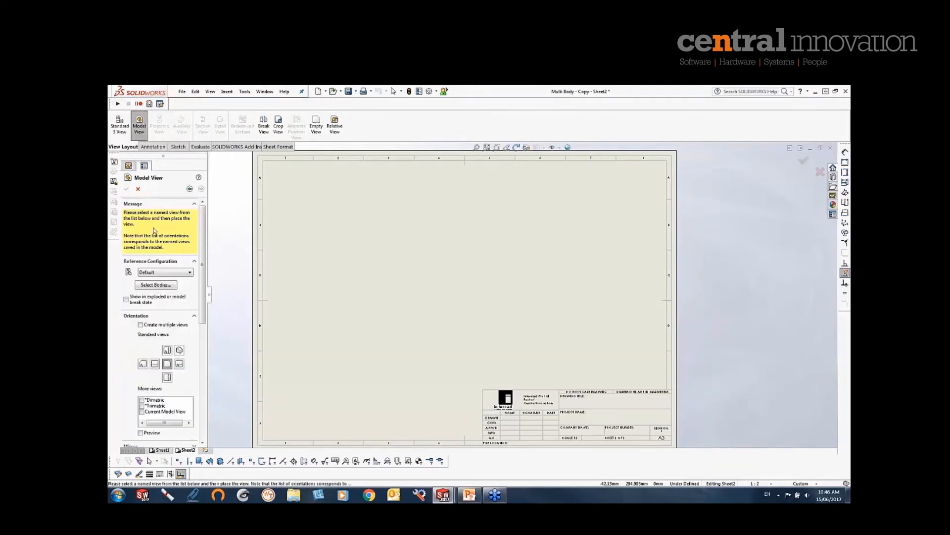
{"action": "left_click", "coordinate": [152, 286]}
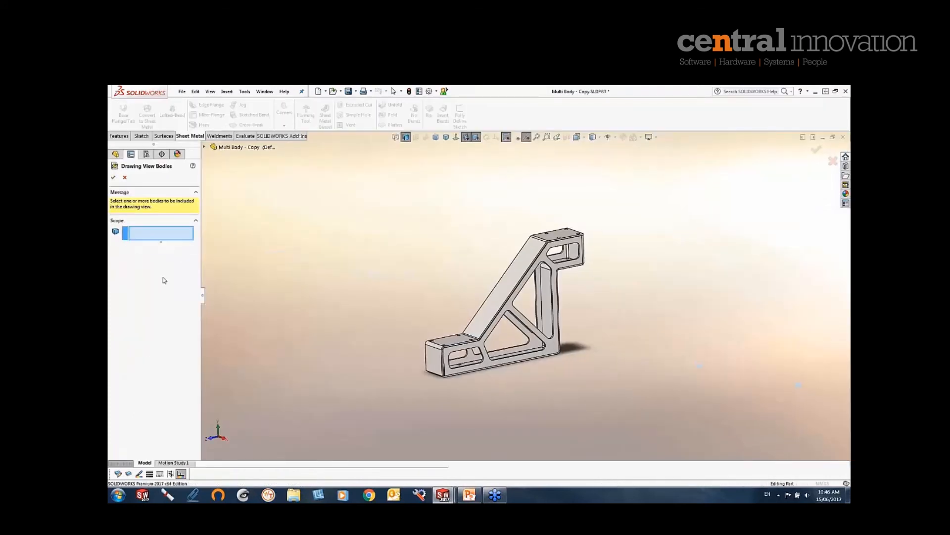
{"action": "left_click", "coordinate": [550, 262]}
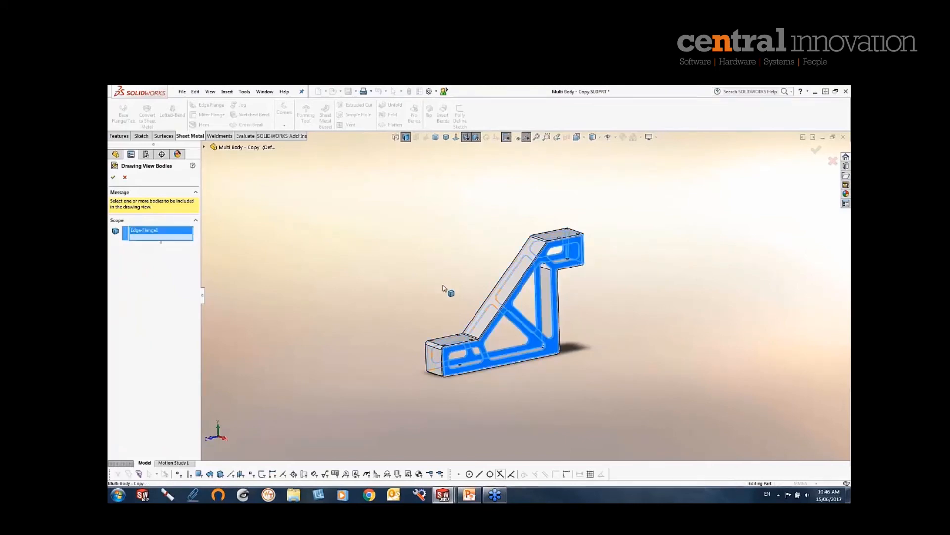
{"action": "left_click", "coordinate": [113, 178]}
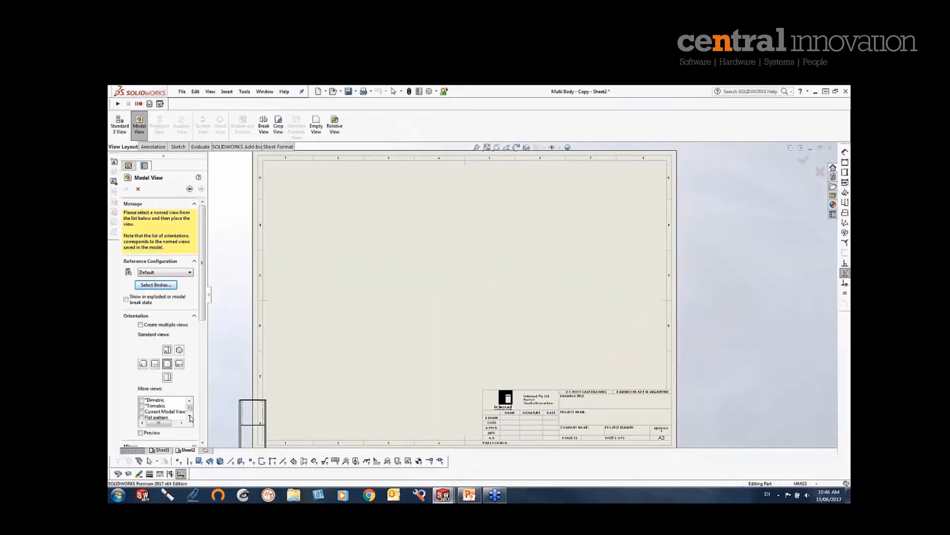
Place the bracket body's Flat pattern view without projections and position it in the upper part of the sheet
{"action": "scroll", "coordinate": [168, 420], "scroll_direction": "down", "scroll_amount": 1}
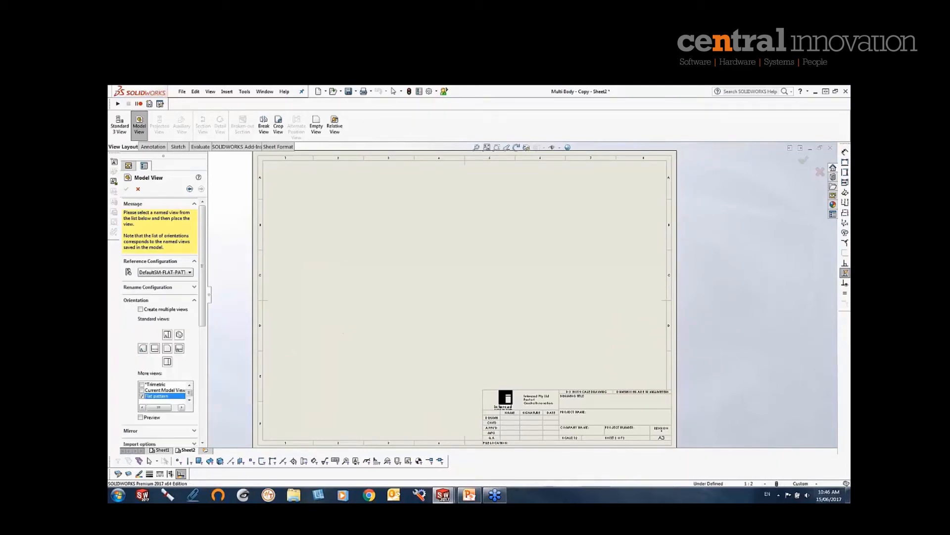
{"action": "left_click", "coordinate": [457, 262]}
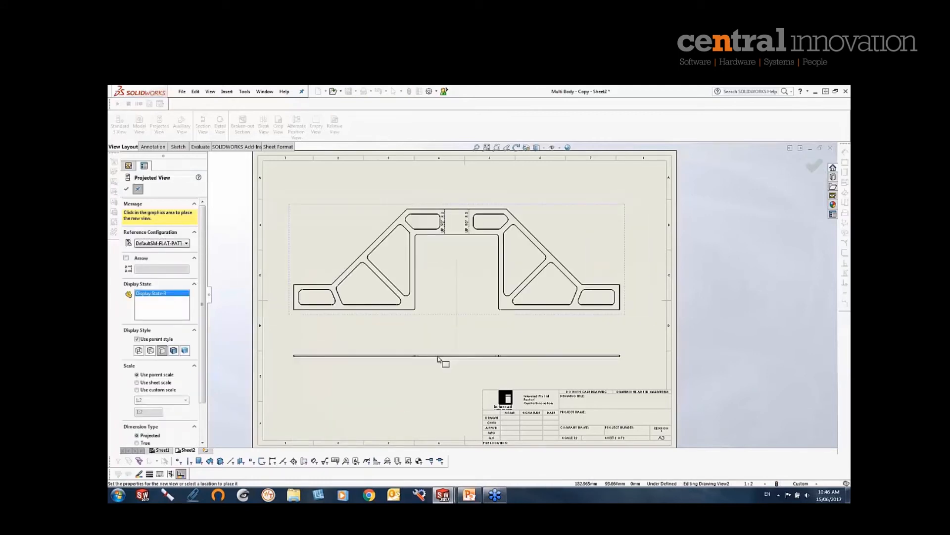
{"action": "key", "text": "Escape"}
{"action": "scroll", "coordinate": [425, 331], "scroll_direction": "down", "scroll_amount": 2}
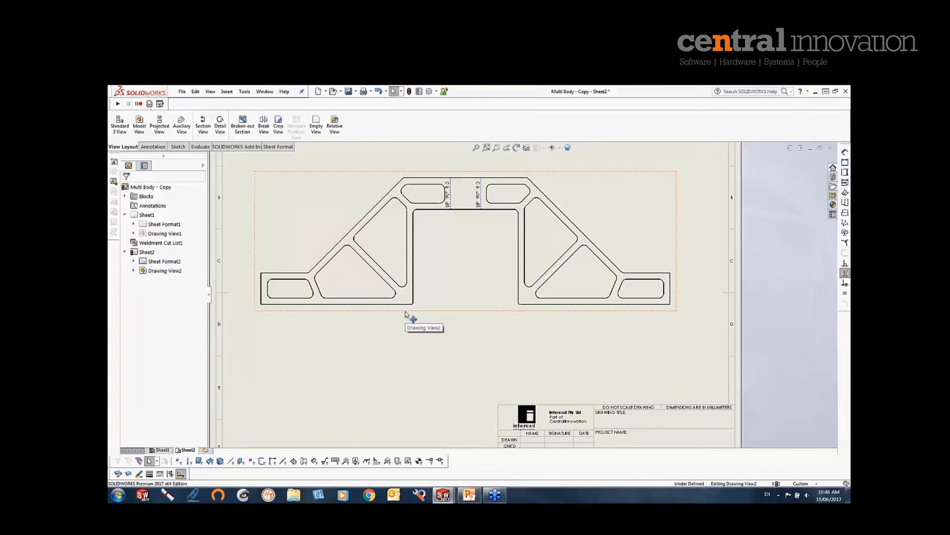
{"action": "left_click", "coordinate": [418, 297]}
{"action": "scroll", "coordinate": [445, 366], "scroll_direction": "up", "scroll_amount": 2}
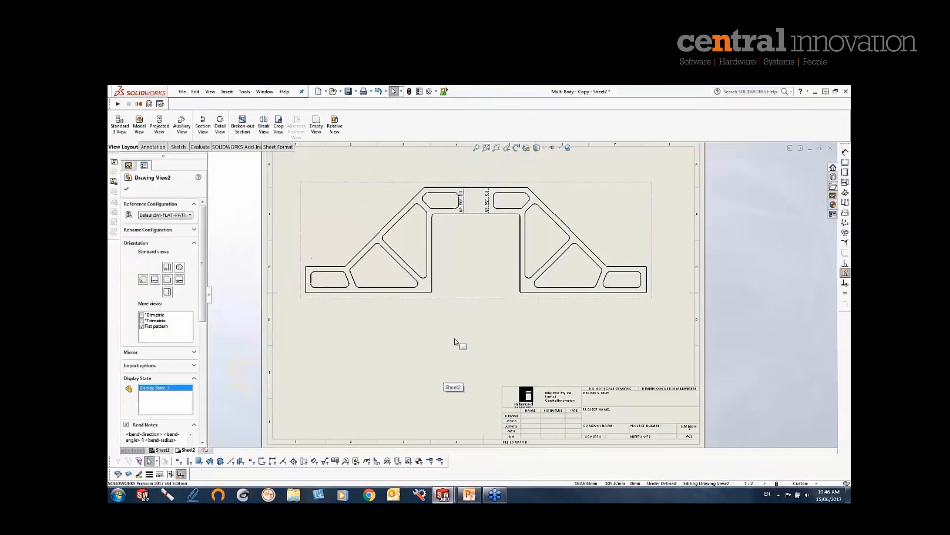
{"action": "left_click", "coordinate": [457, 343]}
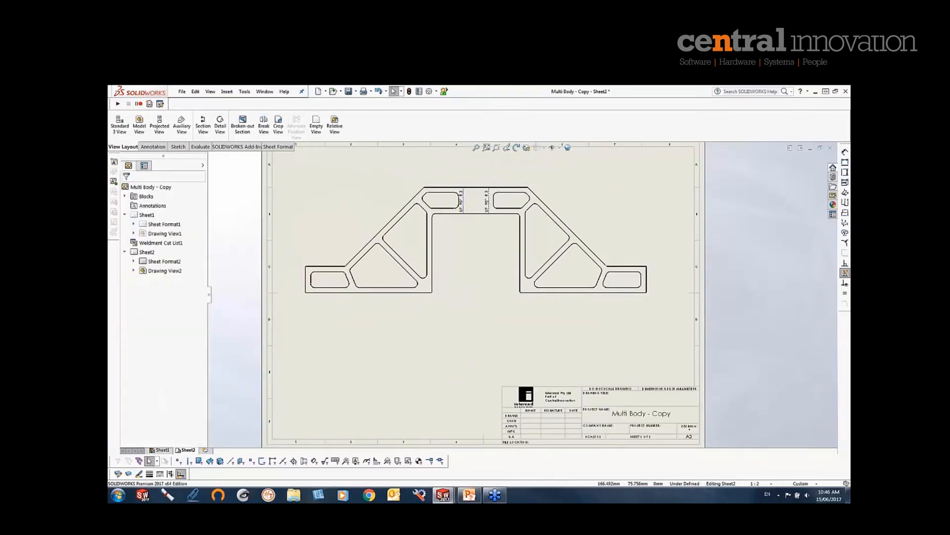
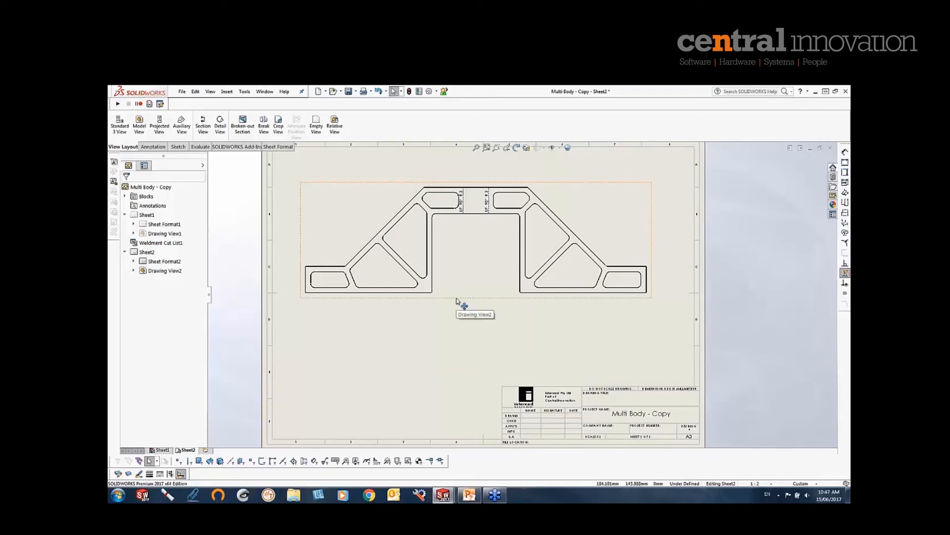
{"action": "mouse_move", "coordinate": [457, 302]}
{"action": "left_mouse_down"}
{"action": "mouse_move", "coordinate": [477, 291]}
{"action": "mouse_move", "coordinate": [449, 282]}
{"action": "left_mouse_up"}
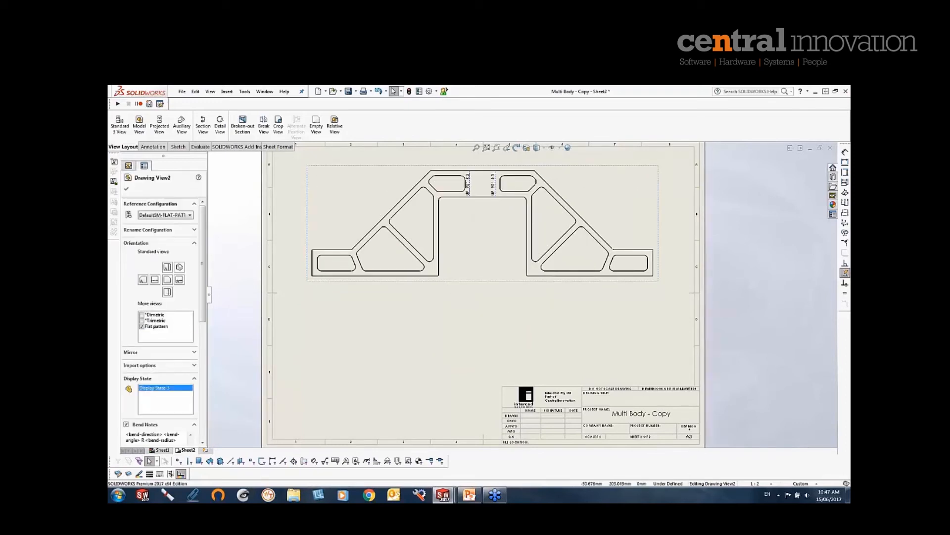
{"action": "left_click", "coordinate": [340, 334]}
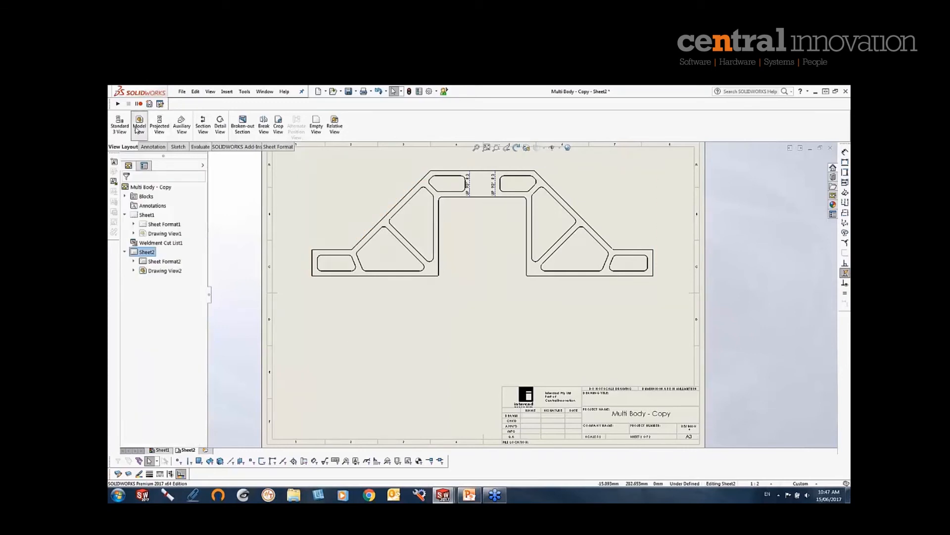
Insert a folded model view of only the truss-shaped bracket body below the flat pattern, with a projected view beside it
{"action": "left_click", "coordinate": [139, 128]}
{"action": "left_click", "coordinate": [201, 188]}
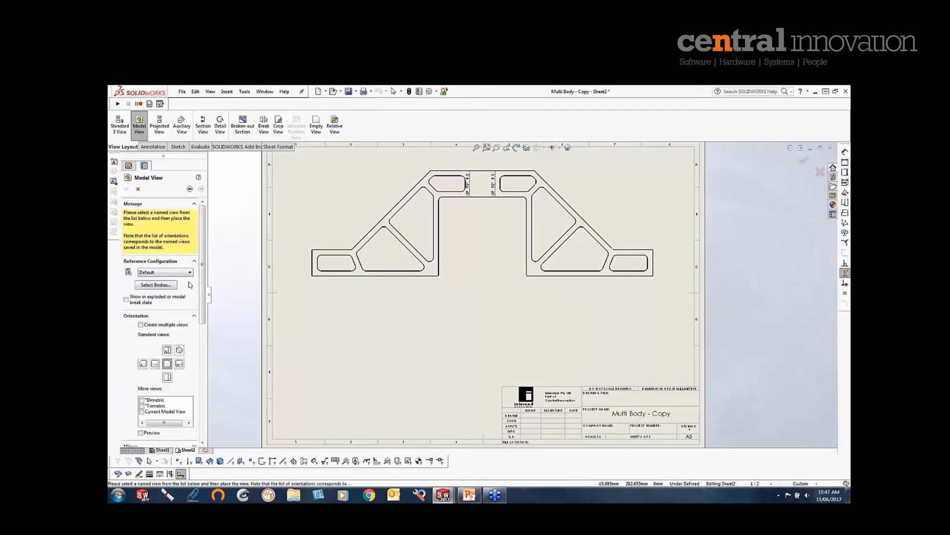
{"action": "left_click", "coordinate": [168, 285]}
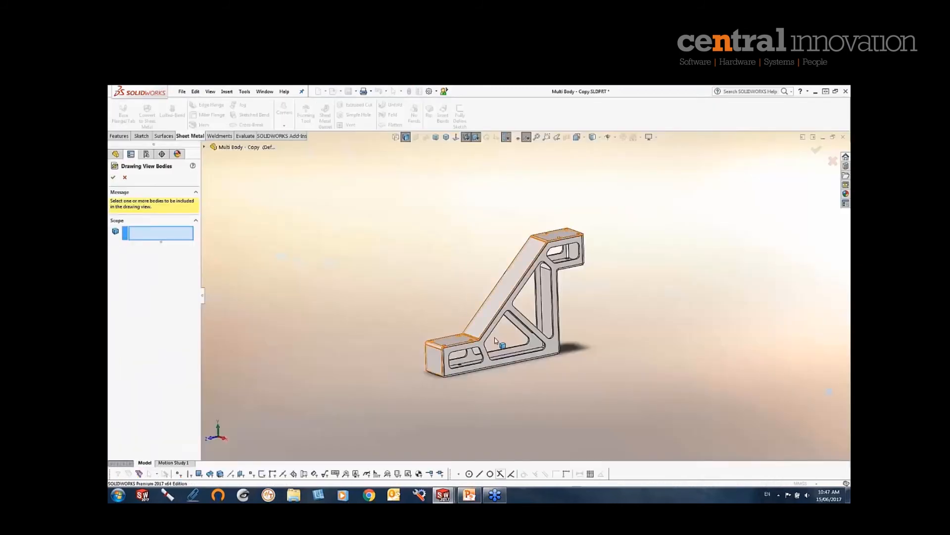
{"action": "left_click", "coordinate": [483, 360]}
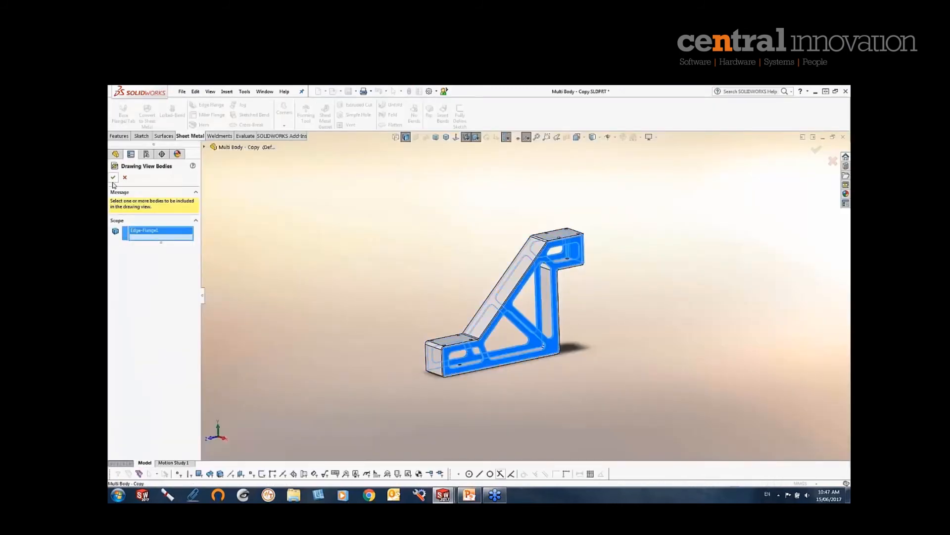
{"action": "left_click", "coordinate": [112, 177]}
{"action": "left_click", "coordinate": [482, 223]}
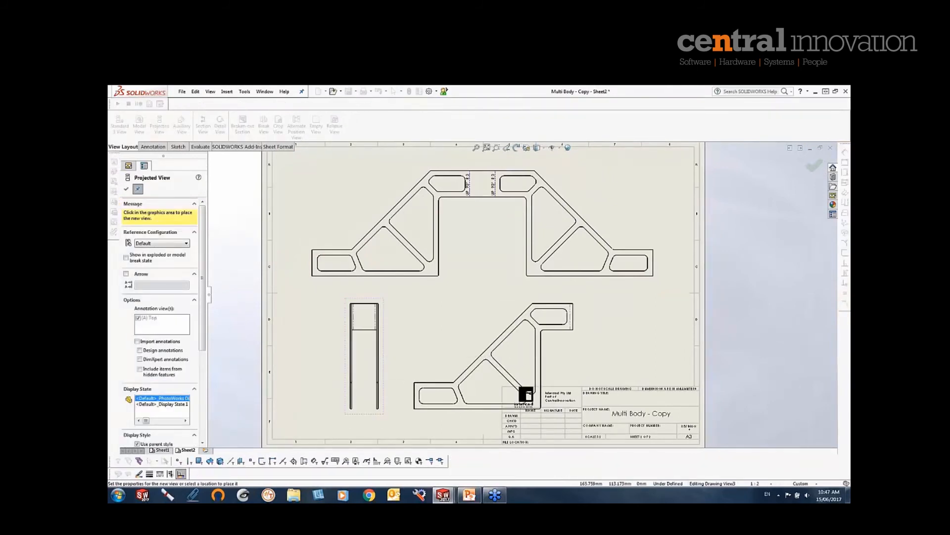
{"action": "key", "text": "Escape"}
Move the two folded bracket views left and slightly up, clear of the title block
{"action": "left_click_drag", "start_coordinate": [345, 346], "coordinate": [301, 337]}
{"action": "left_click_drag", "start_coordinate": [410, 371], "coordinate": [357, 358]}
{"action": "left_click", "coordinate": [575, 283]}
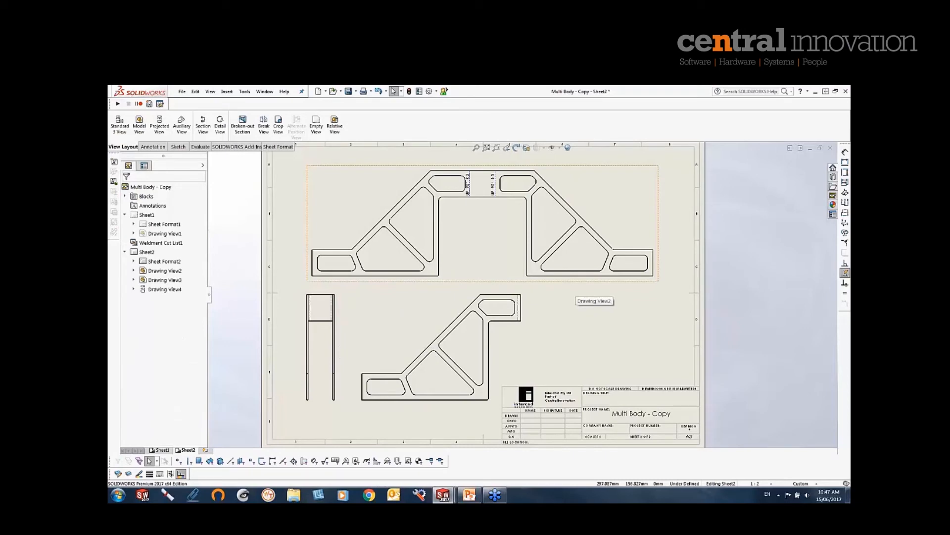
{"action": "left_click", "coordinate": [658, 324]}
Add an empty leader note attached to the flat pattern's right foot, with its text placed just below the view
{"action": "scroll", "coordinate": [639, 317], "scroll_direction": "up", "scroll_amount": 1}
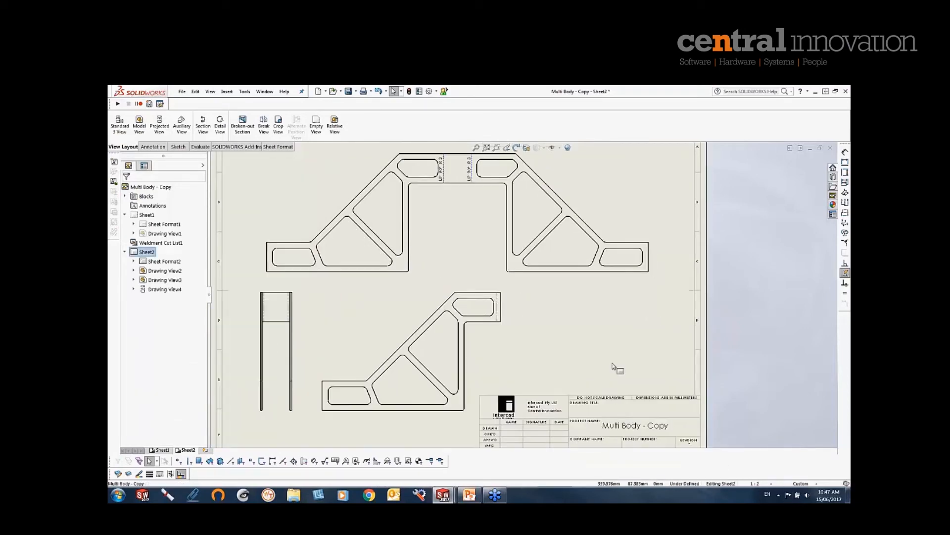
{"action": "scroll", "coordinate": [616, 366], "scroll_direction": "up", "scroll_amount": 1}
{"action": "scroll", "coordinate": [553, 295], "scroll_direction": "down", "scroll_amount": 1}
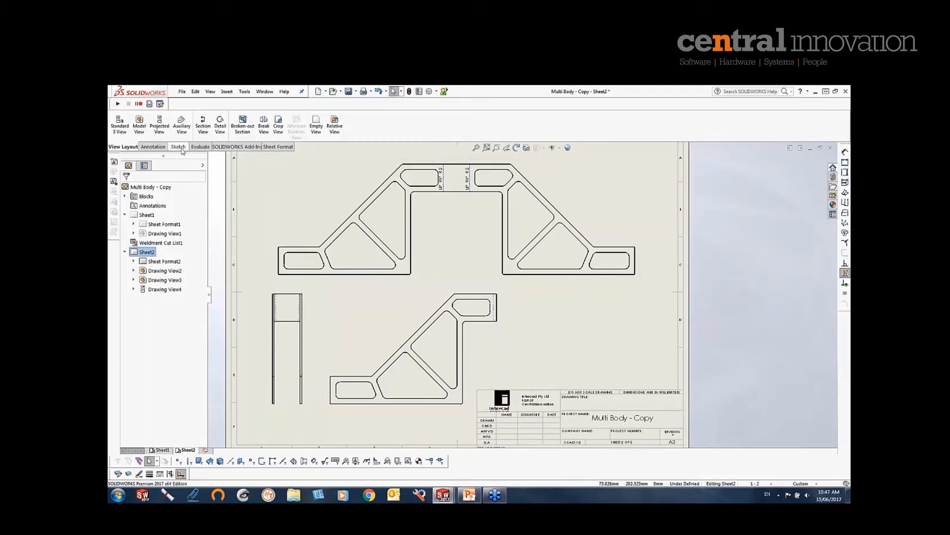
{"action": "left_click", "coordinate": [152, 147]}
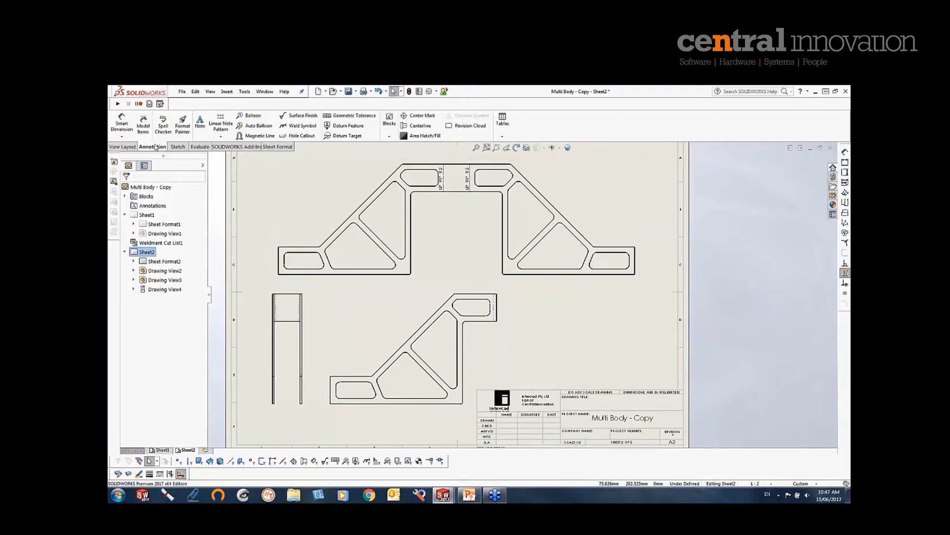
{"action": "left_click", "coordinate": [200, 124]}
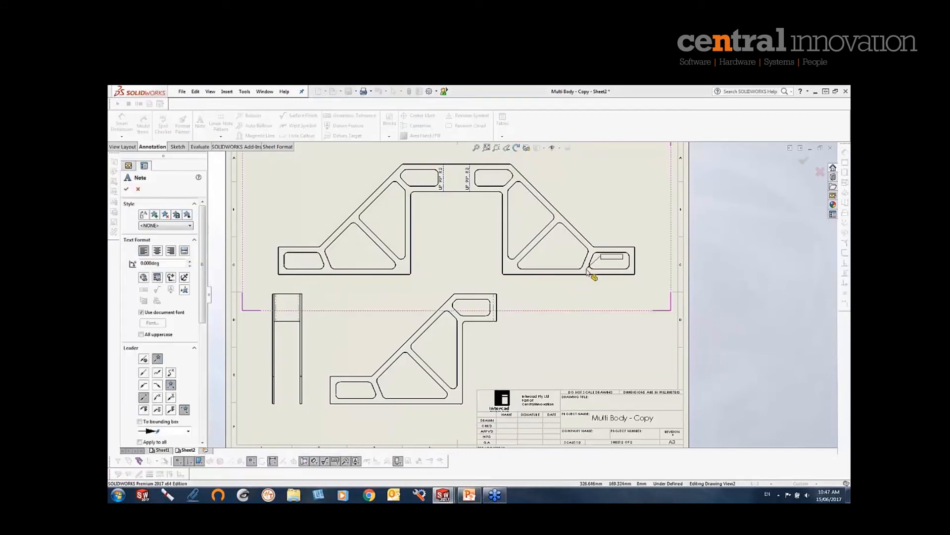
{"action": "left_click", "coordinate": [587, 269]}
{"action": "left_click", "coordinate": [619, 299]}
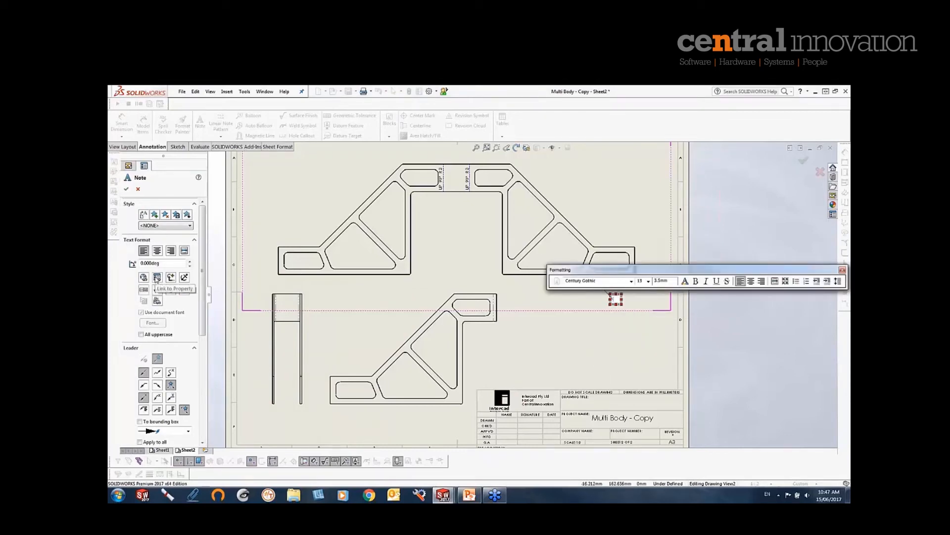
Link the note to the PARTNUMBER property of the component to which the annotation is attached and finish the note
{"action": "left_click", "coordinate": [157, 277]}
{"action": "left_click", "coordinate": [201, 194]}
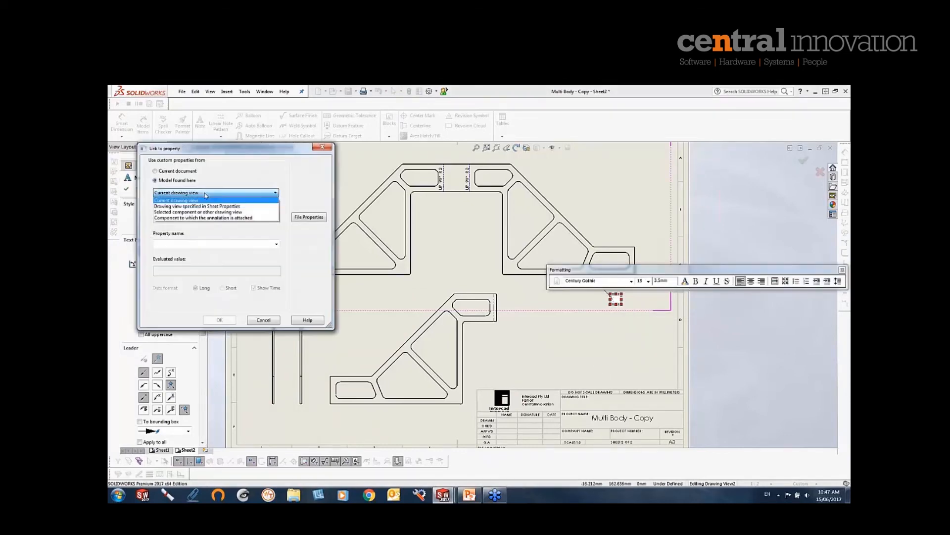
{"action": "left_click", "coordinate": [214, 218]}
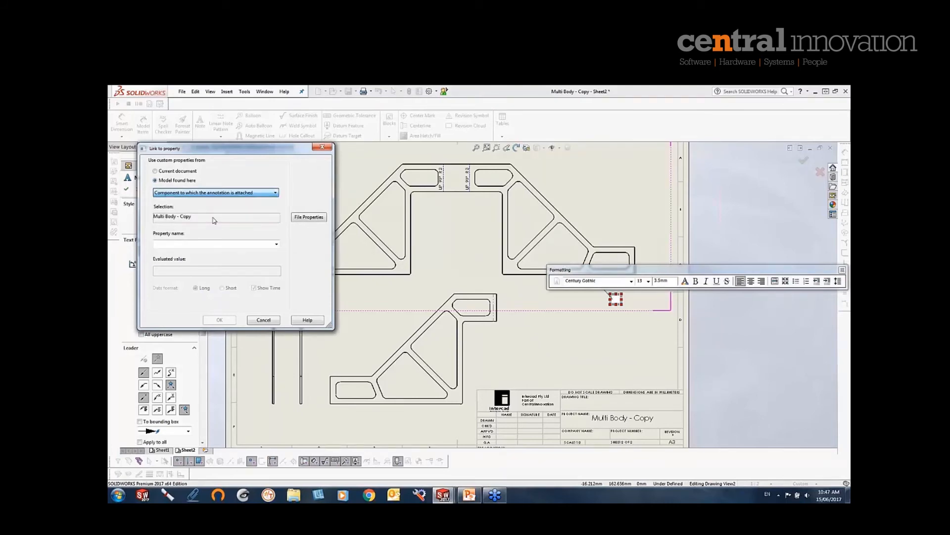
{"action": "left_click", "coordinate": [276, 244]}
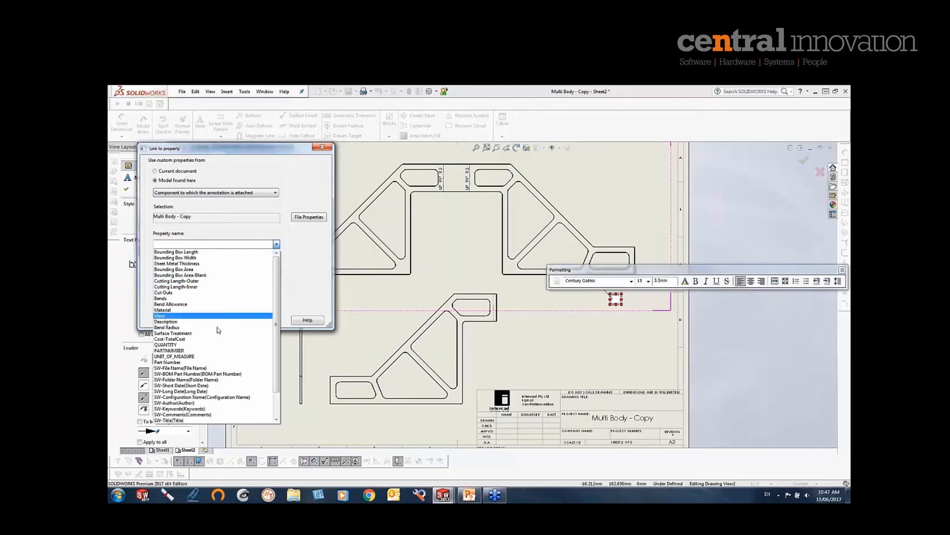
{"action": "left_click", "coordinate": [218, 350]}
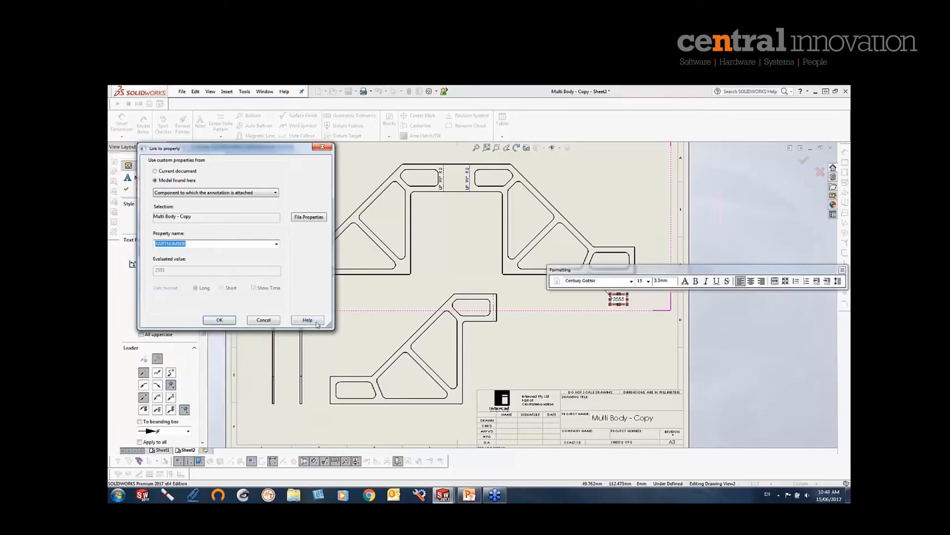
{"action": "left_click", "coordinate": [220, 319]}
{"action": "left_click", "coordinate": [598, 328]}
{"action": "scroll", "coordinate": [598, 328], "scroll_direction": "up", "scroll_amount": 2}
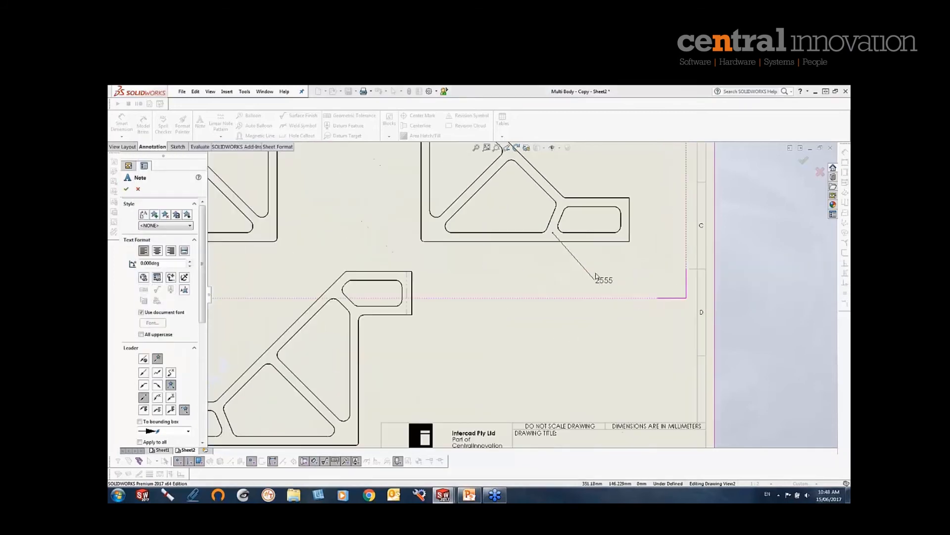
{"action": "scroll", "coordinate": [601, 277], "scroll_direction": "up", "scroll_amount": 2}
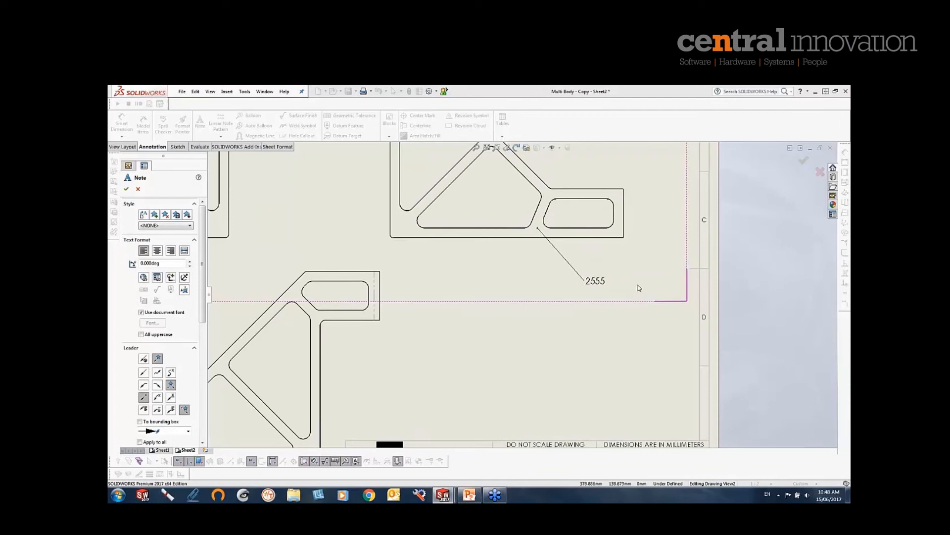
{"action": "key", "text": "Escape"}
Delete the part number leader note from the flat pattern view
{"action": "left_click", "coordinate": [595, 281]}
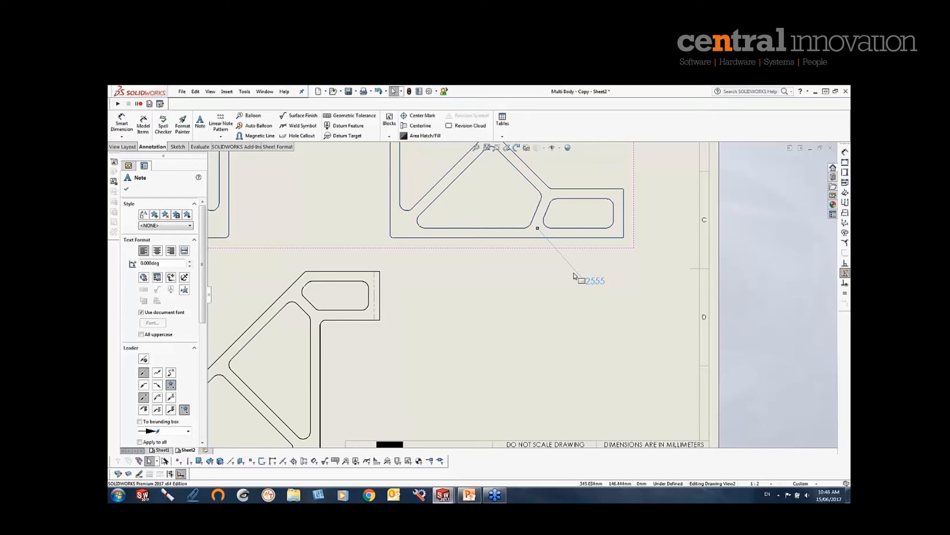
{"action": "key", "text": "Delete"}
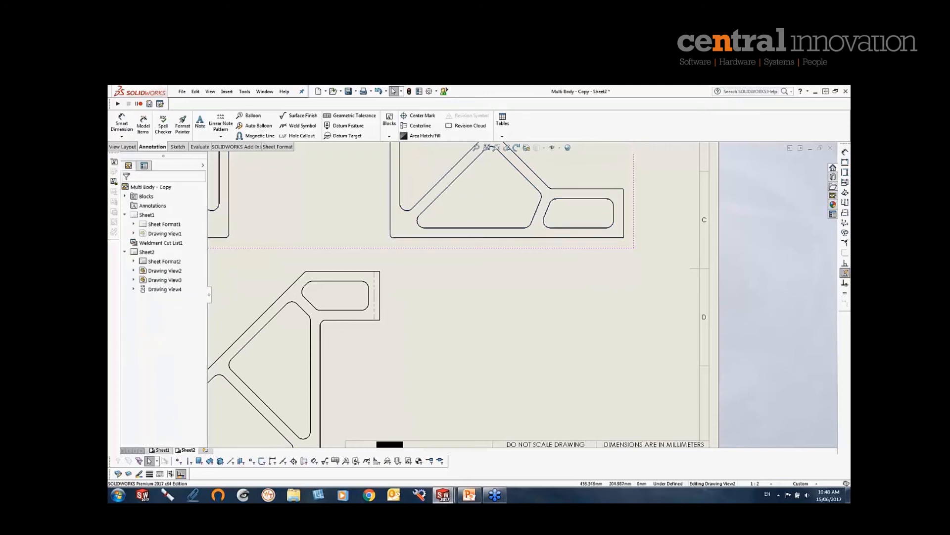
Insert one Cutlist Properties note from the Design Library on the flat pattern view and move it to just above the title block
{"action": "left_click", "coordinate": [833, 176]}
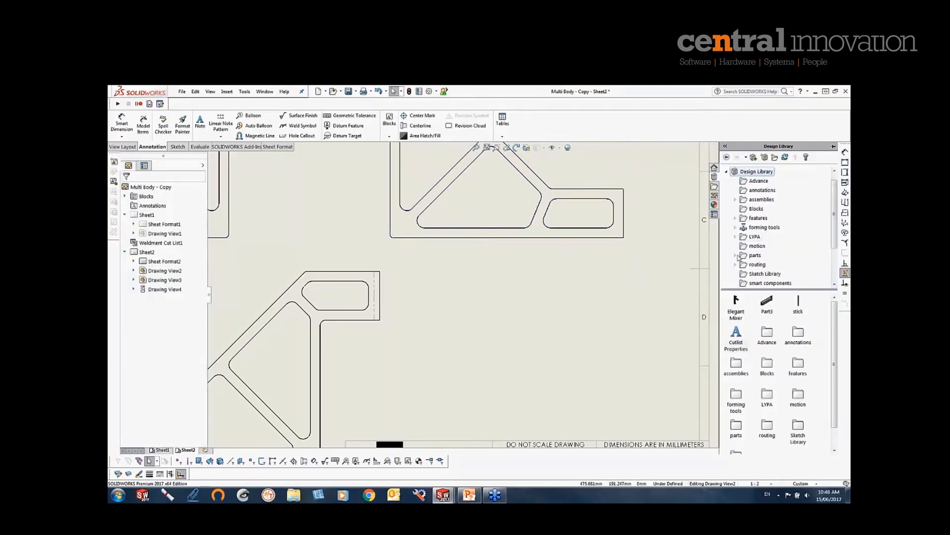
{"action": "mouse_move", "coordinate": [738, 337]}
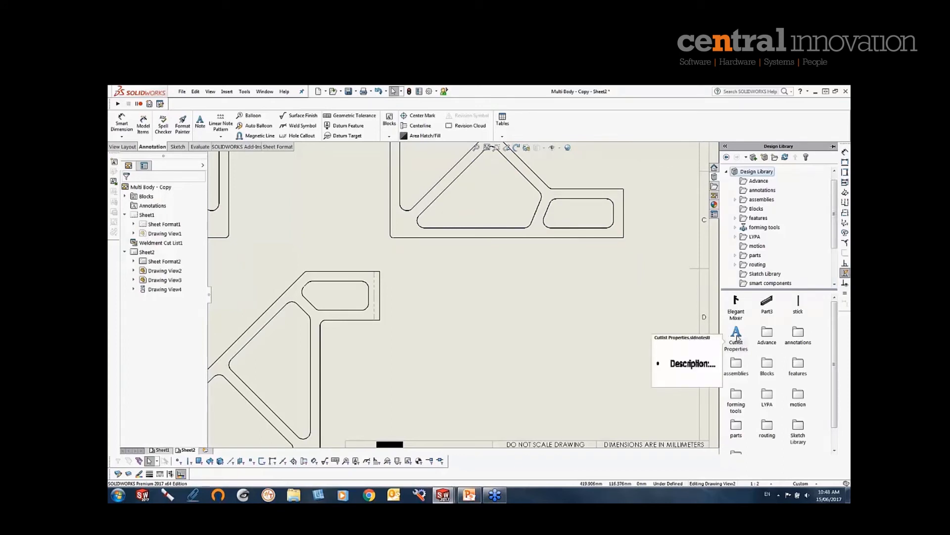
{"action": "mouse_move", "coordinate": [737, 337]}
{"action": "left_mouse_down"}
{"action": "mouse_move", "coordinate": [639, 299]}
{"action": "mouse_move", "coordinate": [596, 248]}
{"action": "mouse_move", "coordinate": [539, 225]}
{"action": "mouse_move", "coordinate": [514, 253]}
{"action": "left_mouse_up"}
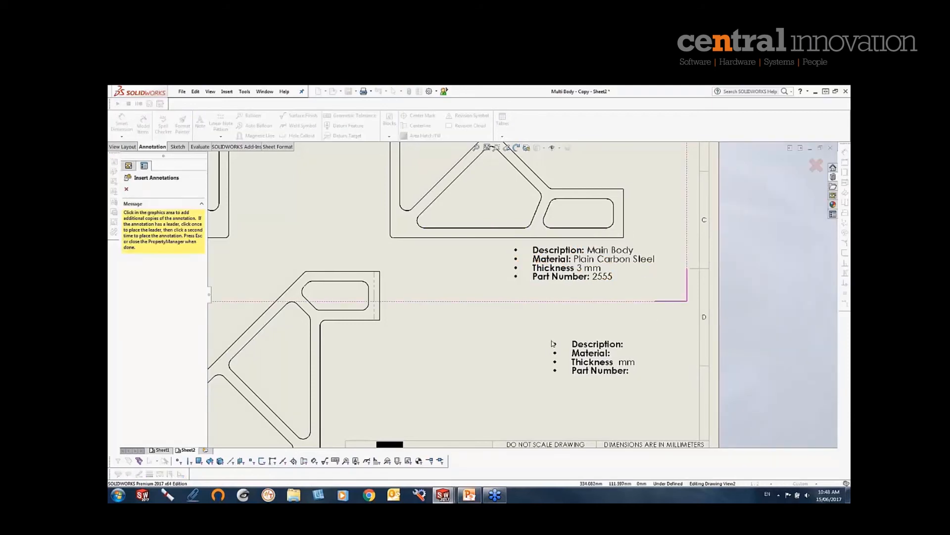
{"action": "key", "text": "Escape"}
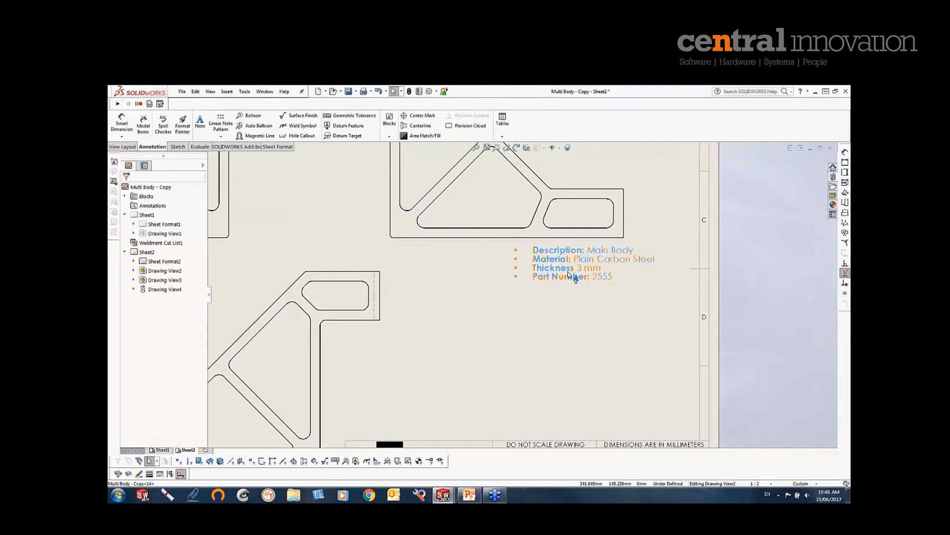
{"action": "left_click_drag", "start_coordinate": [575, 277], "coordinate": [594, 412]}
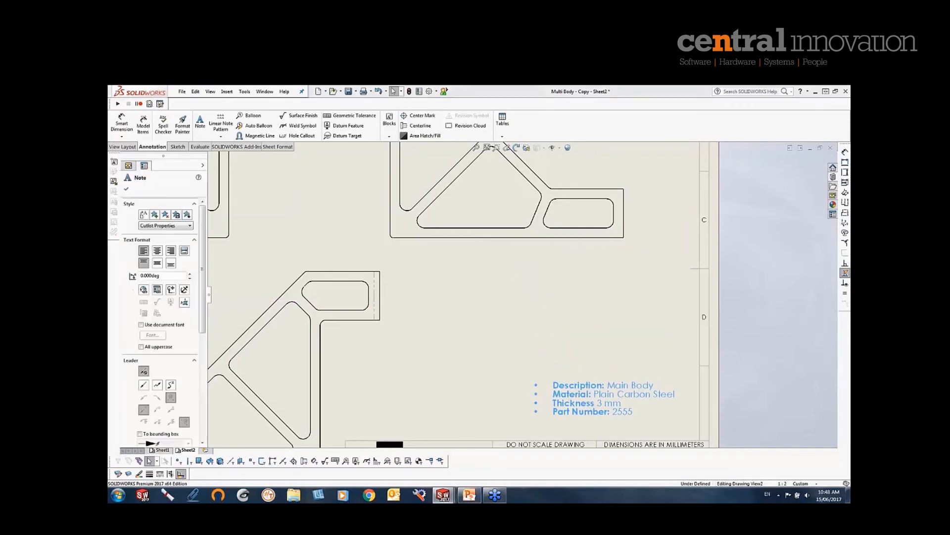
{"action": "left_click", "coordinate": [491, 369]}
Examine the property note above the title block and the layout of the bracket views on the sheet
{"action": "scroll", "coordinate": [495, 382], "scroll_direction": "up", "scroll_amount": 2}
{"action": "middle_click_drag", "start_coordinate": [479, 356], "coordinate": [566, 352]}
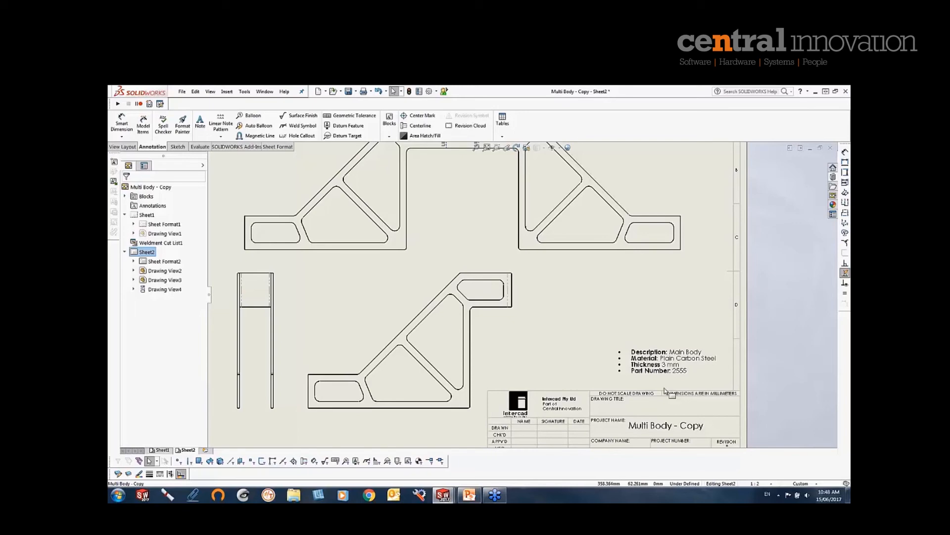
{"action": "scroll", "coordinate": [653, 364], "scroll_direction": "down", "scroll_amount": 4}
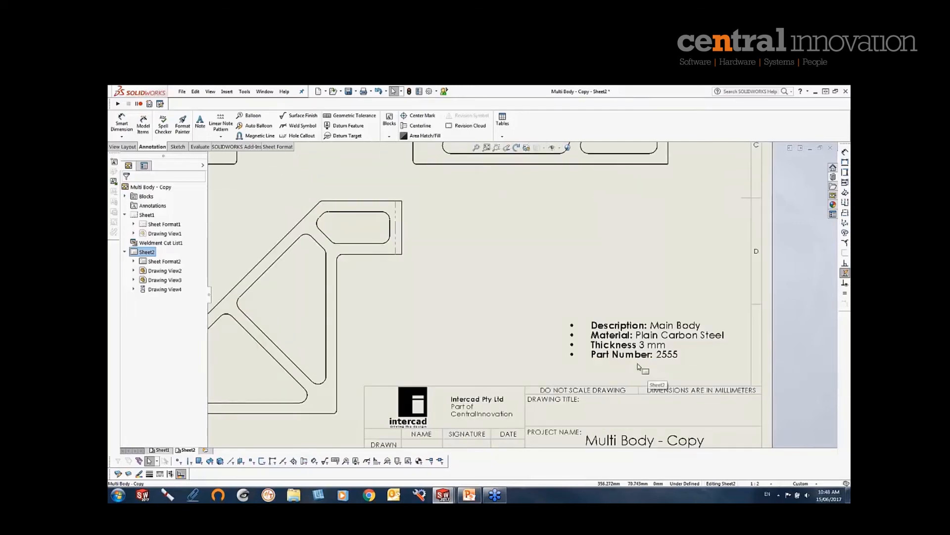
{"action": "scroll", "coordinate": [624, 371], "scroll_direction": "up", "scroll_amount": 4}
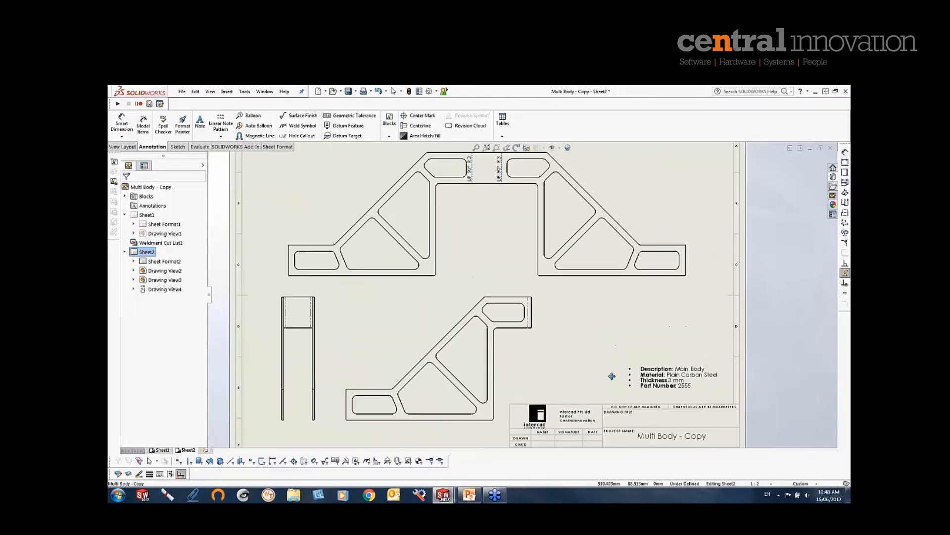
{"action": "middle_click_drag", "start_coordinate": [611, 377], "coordinate": [617, 414]}
{"action": "scroll", "coordinate": [563, 319], "scroll_direction": "up", "scroll_amount": 3}
{"action": "scroll", "coordinate": [584, 316], "scroll_direction": "down", "scroll_amount": 3}
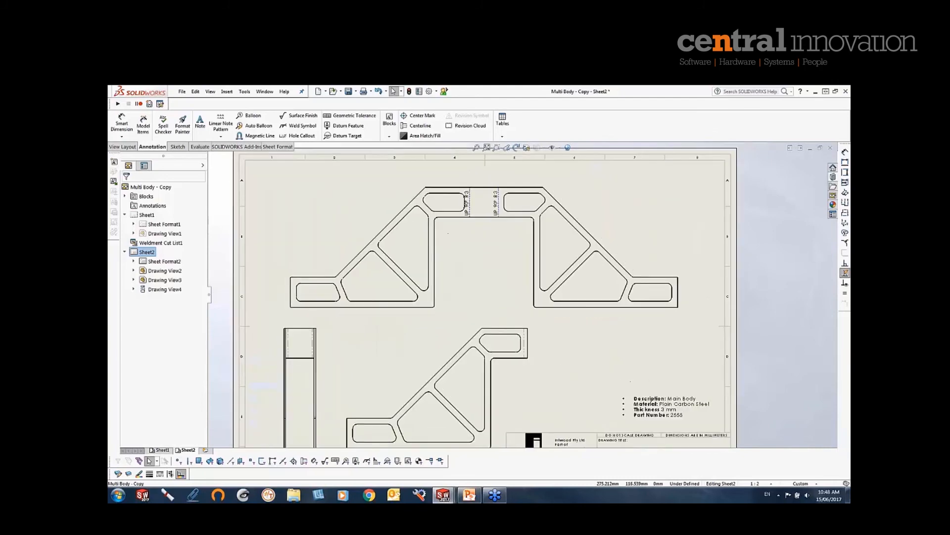
{"action": "middle_click_drag", "start_coordinate": [564, 368], "coordinate": [566, 335]}
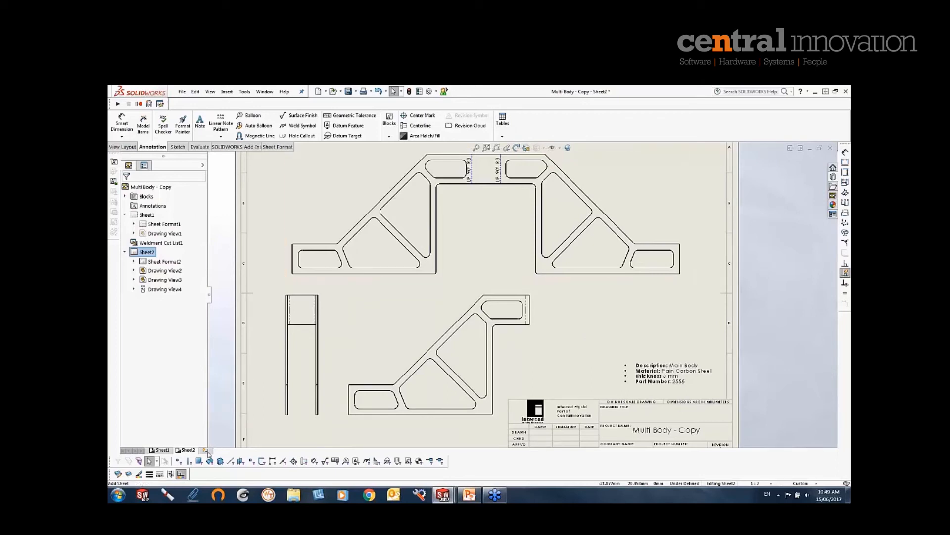
Add a third sheet to the drawing, renaming the duplicate title block blocks
{"action": "key", "text": "f"}
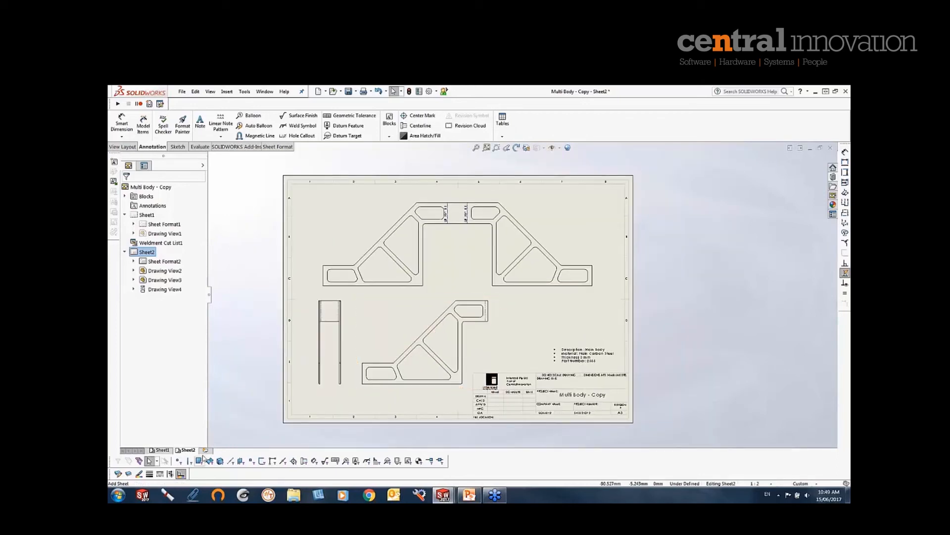
{"action": "left_click", "coordinate": [205, 451]}
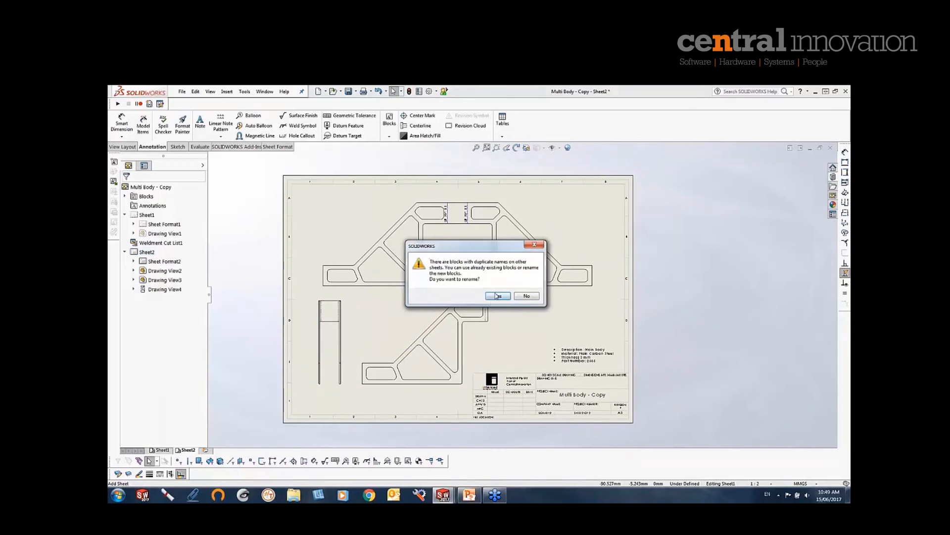
{"action": "left_click", "coordinate": [497, 296]}
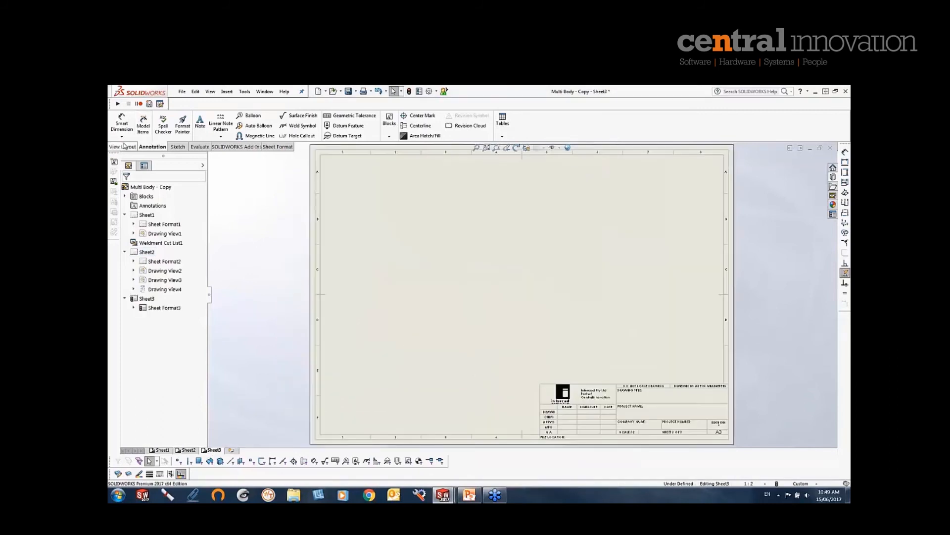
Start a model view of Multi Body - Copy restricted to the bent strip body along the bracket's sloped edge
{"action": "left_click", "coordinate": [123, 146]}
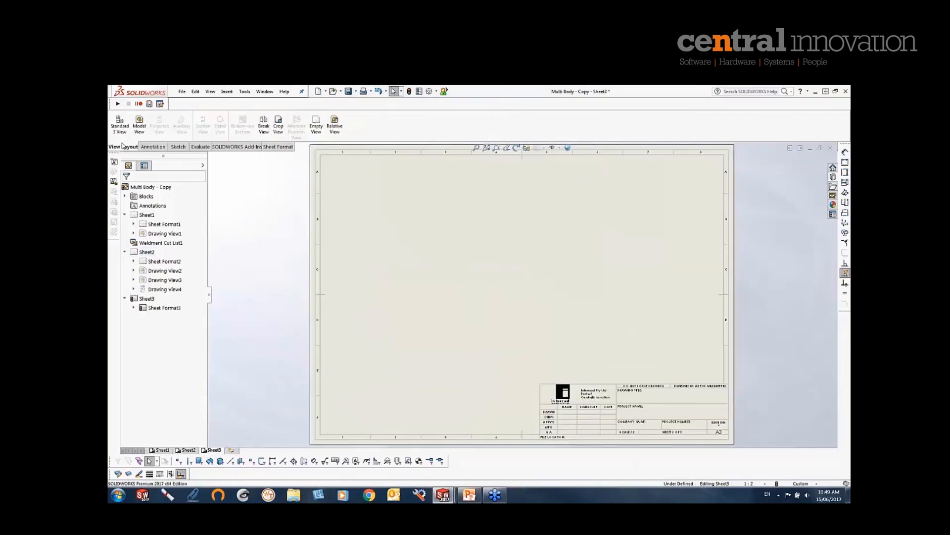
{"action": "left_click", "coordinate": [141, 124]}
{"action": "left_click", "coordinate": [201, 189]}
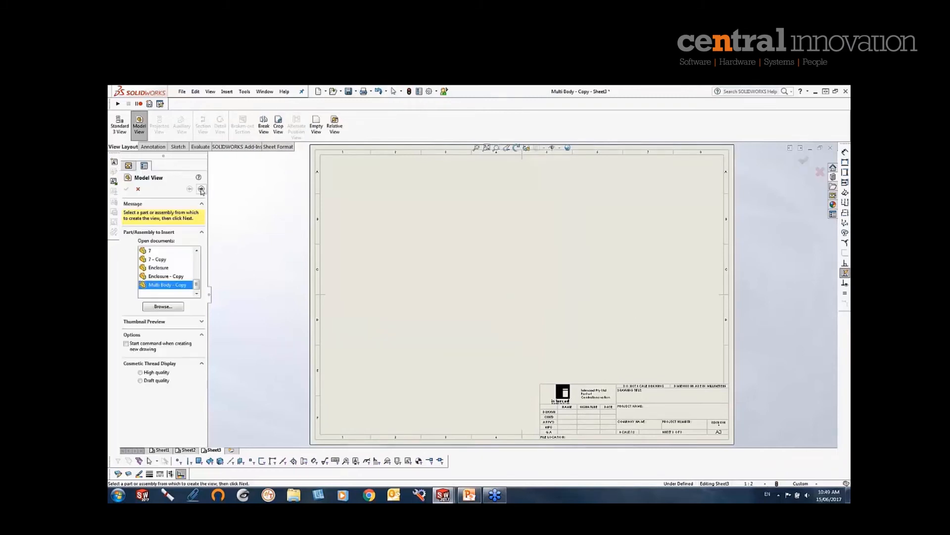
{"action": "left_click", "coordinate": [160, 286]}
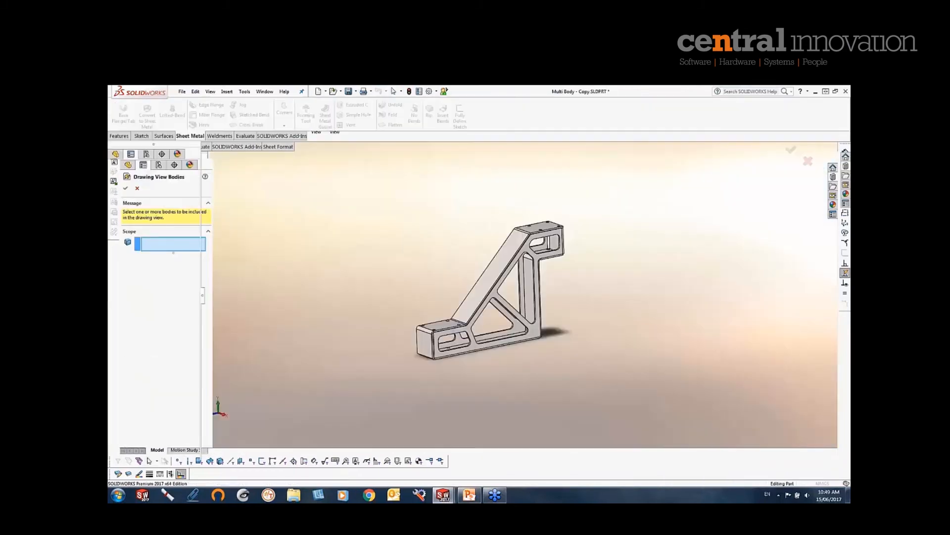
{"action": "left_click", "coordinate": [486, 279]}
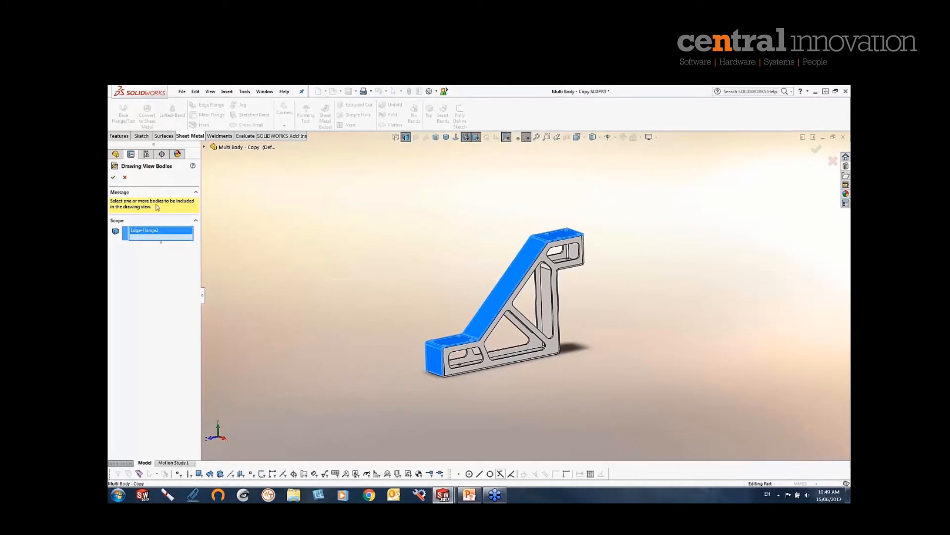
{"action": "left_click", "coordinate": [113, 178]}
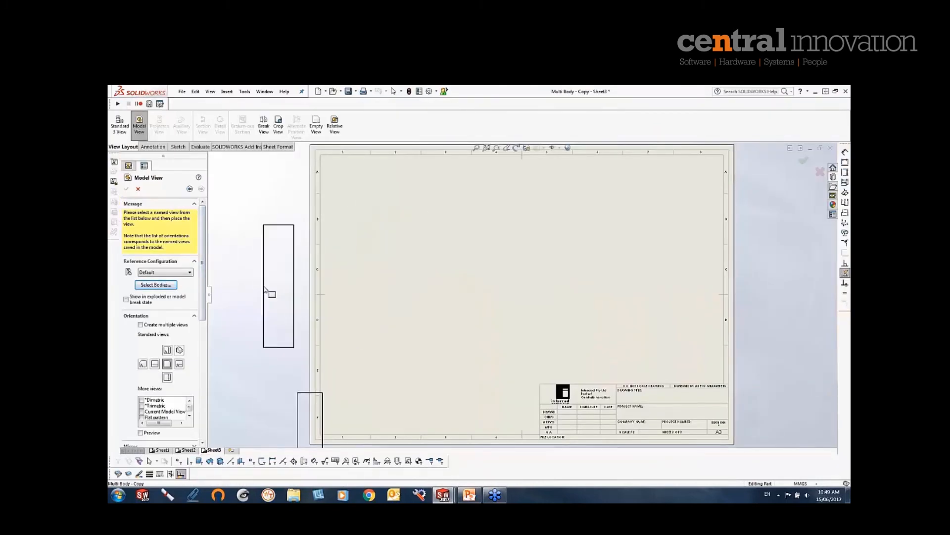
Set the strip body's view orientation to Flat pattern and place it centrally in the upper part of the new sheet
{"action": "left_click_drag", "start_coordinate": [203, 297], "coordinate": [203, 344]}
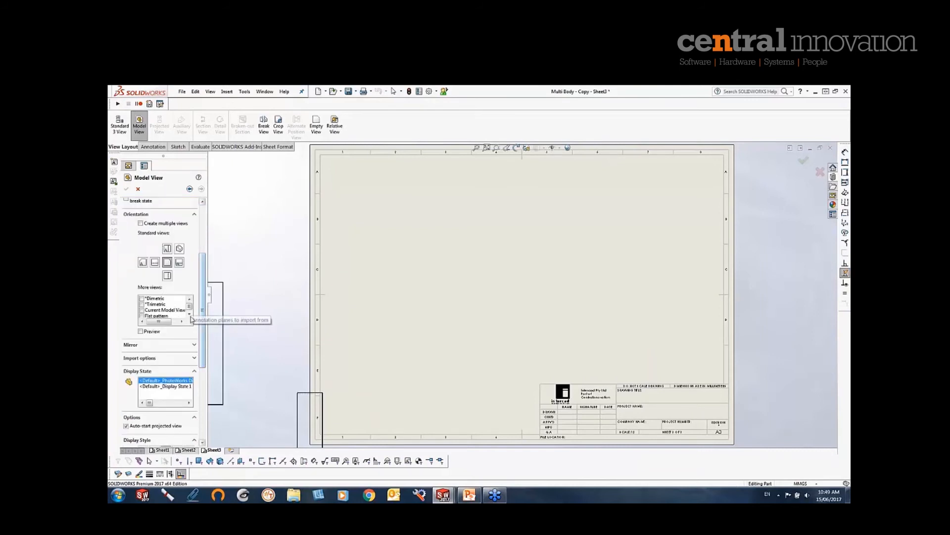
{"action": "left_click", "coordinate": [189, 315]}
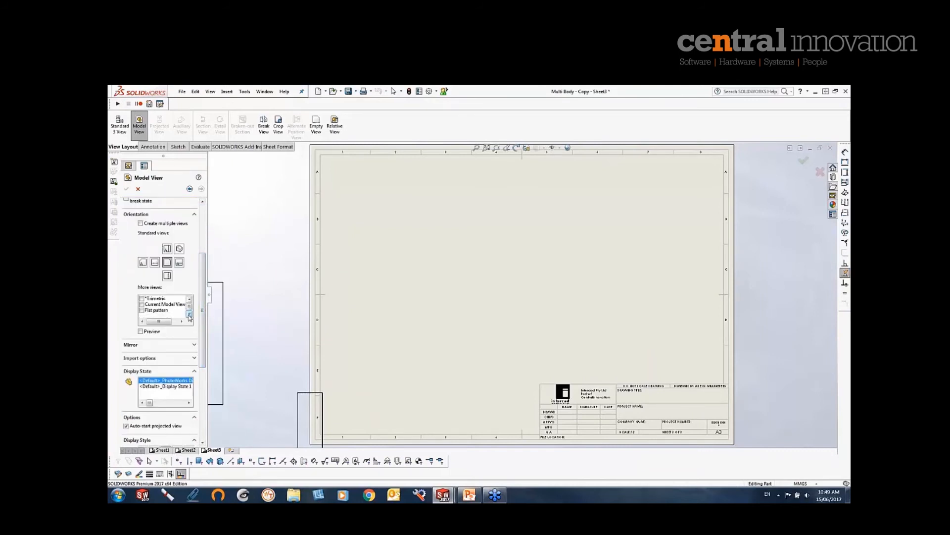
{"action": "left_click", "coordinate": [141, 311]}
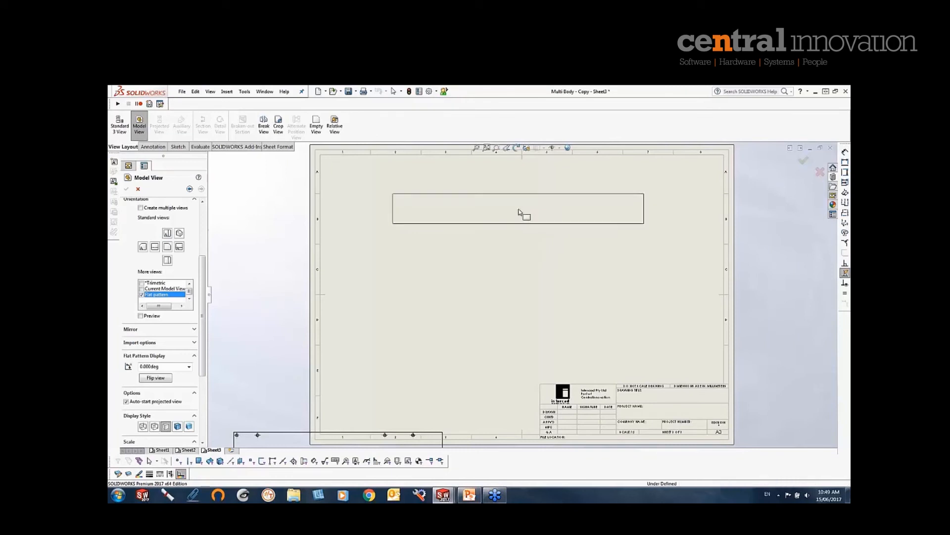
{"action": "left_click", "coordinate": [518, 212]}
{"action": "scroll", "coordinate": [519, 257], "scroll_direction": "down", "scroll_amount": 2}
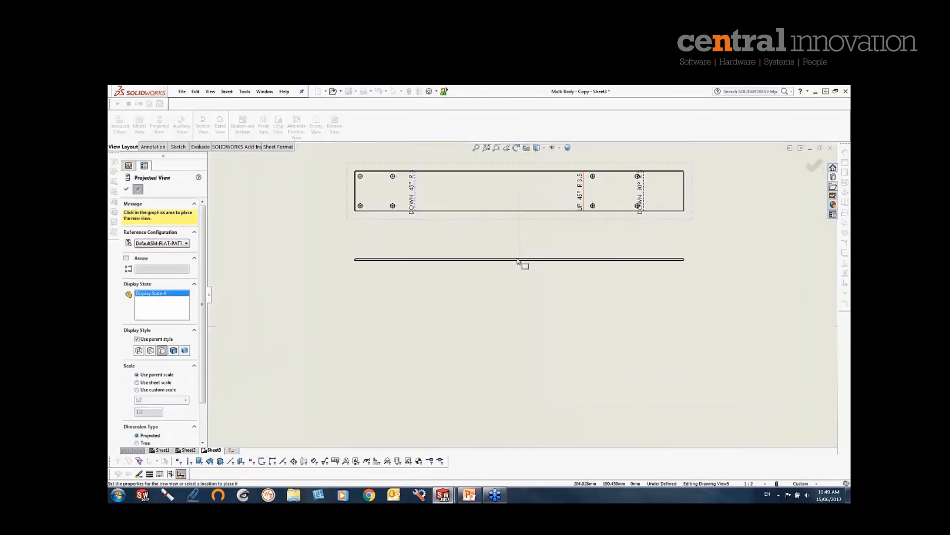
Attach the Cutlist Properties note from the Design Library to the strip's flat pattern view on Sheet3
{"action": "key", "text": "Escape"}
{"action": "key", "text": "f"}
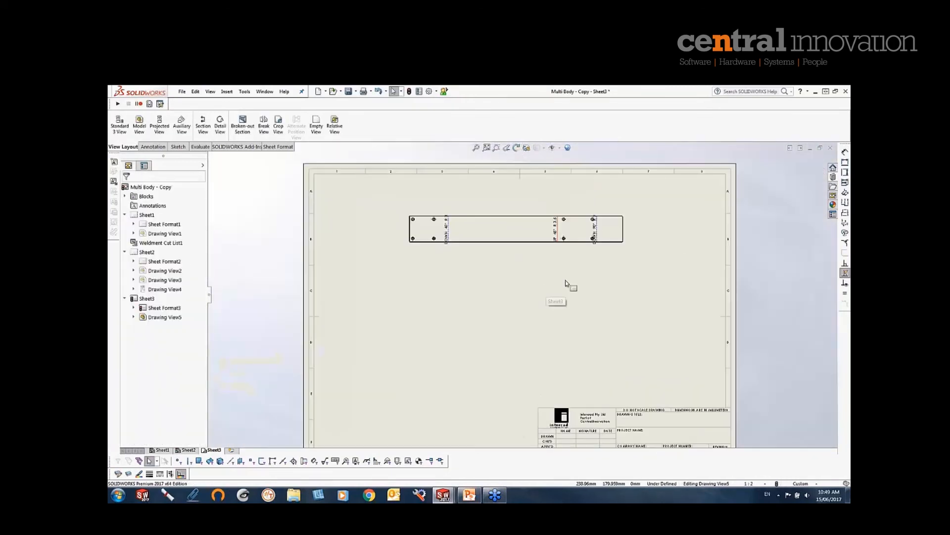
{"action": "left_click", "coordinate": [833, 176]}
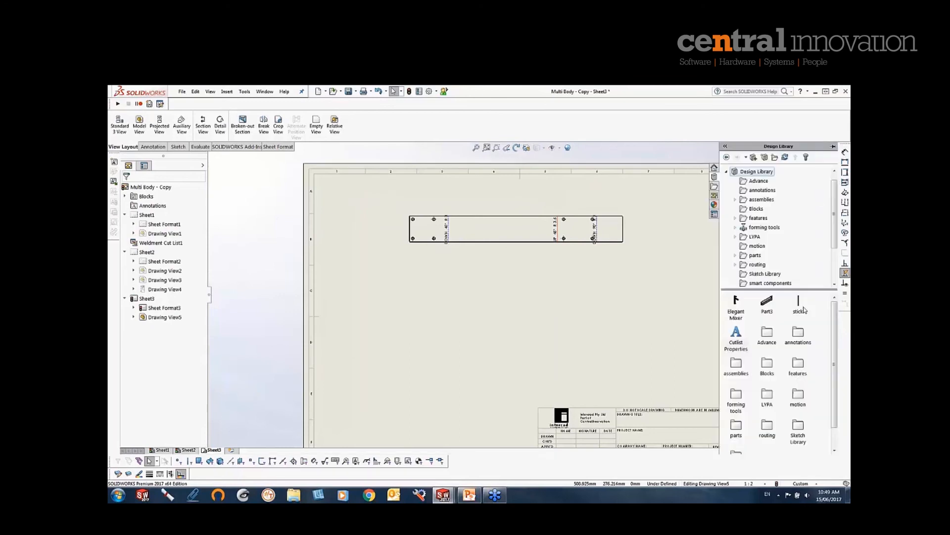
{"action": "mouse_move", "coordinate": [741, 337]}
{"action": "left_mouse_down"}
{"action": "mouse_move", "coordinate": [621, 246]}
{"action": "mouse_move", "coordinate": [630, 269]}
{"action": "left_mouse_up"}
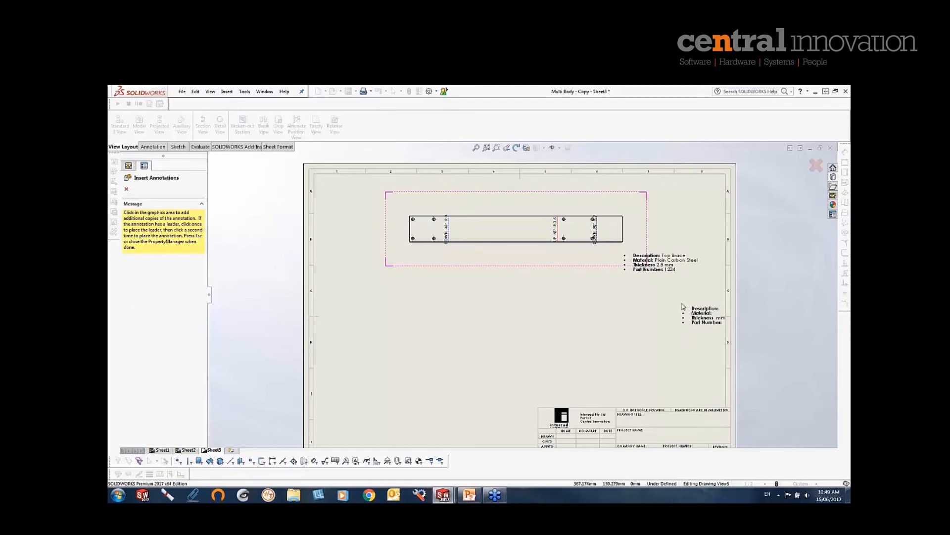
{"action": "key", "text": "Escape"}
Reposition the strip's property note just above the title block
{"action": "left_click_drag", "start_coordinate": [663, 264], "coordinate": [678, 380]}
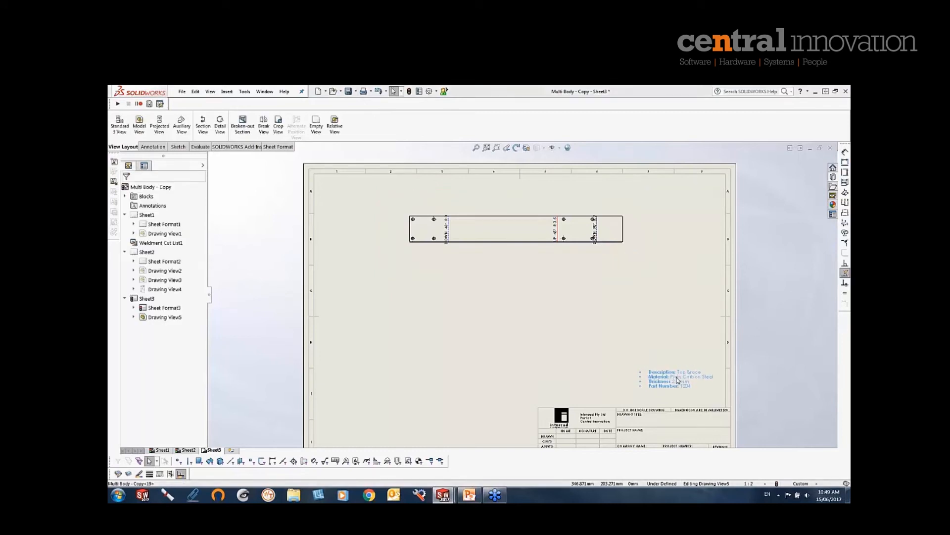
{"action": "scroll", "coordinate": [676, 381], "scroll_direction": "down", "scroll_amount": 2}
{"action": "scroll", "coordinate": [645, 379], "scroll_direction": "down", "scroll_amount": 2}
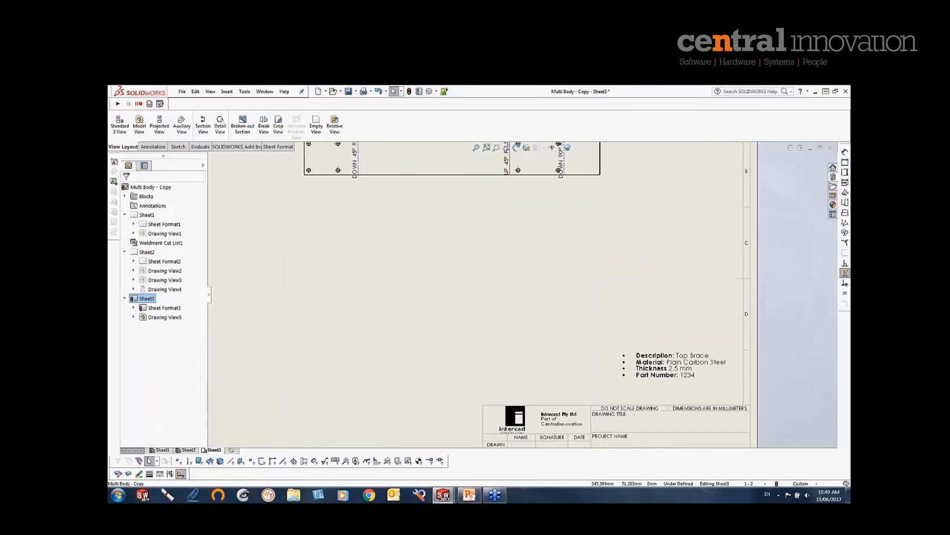
{"action": "left_click_drag", "start_coordinate": [649, 369], "coordinate": [648, 377]}
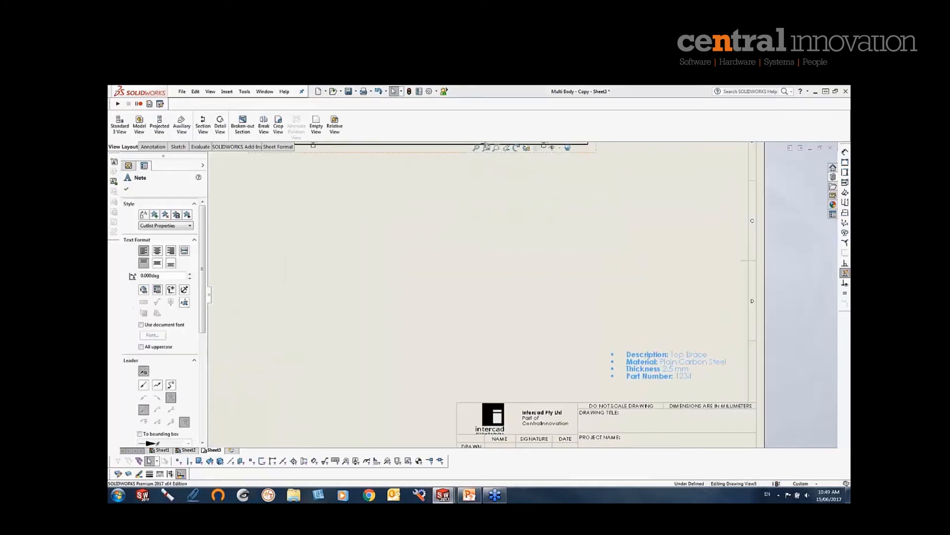
{"action": "left_click", "coordinate": [521, 297]}
{"action": "scroll", "coordinate": [521, 295], "scroll_direction": "up", "scroll_amount": 2}
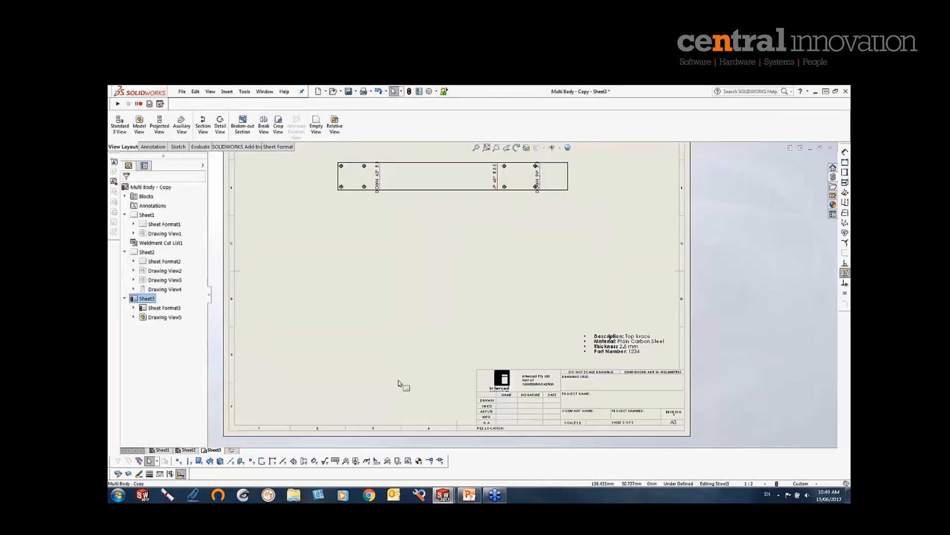
On Sheet2, add a leader note reading "Description" attached to the sloped outer edge of the main body's flat pattern
{"action": "left_click", "coordinate": [184, 451]}
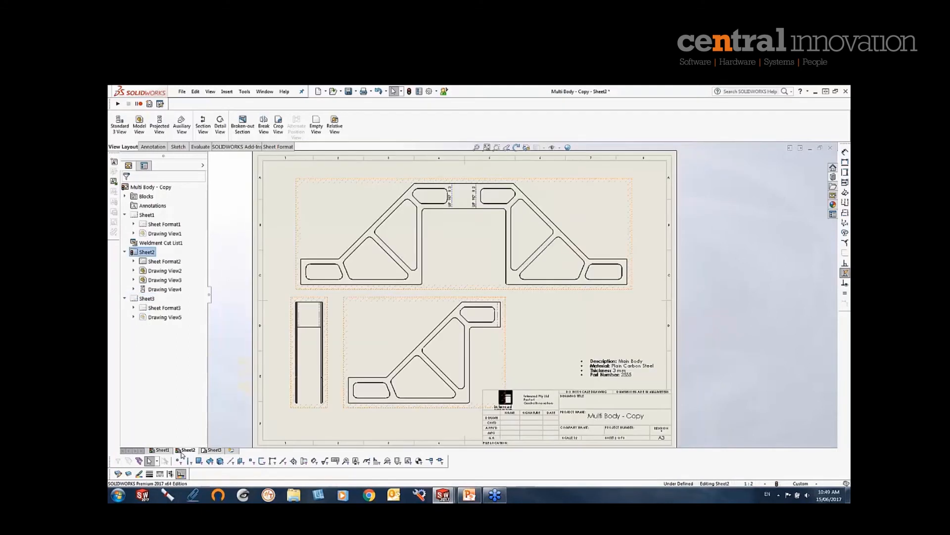
{"action": "left_click", "coordinate": [213, 450]}
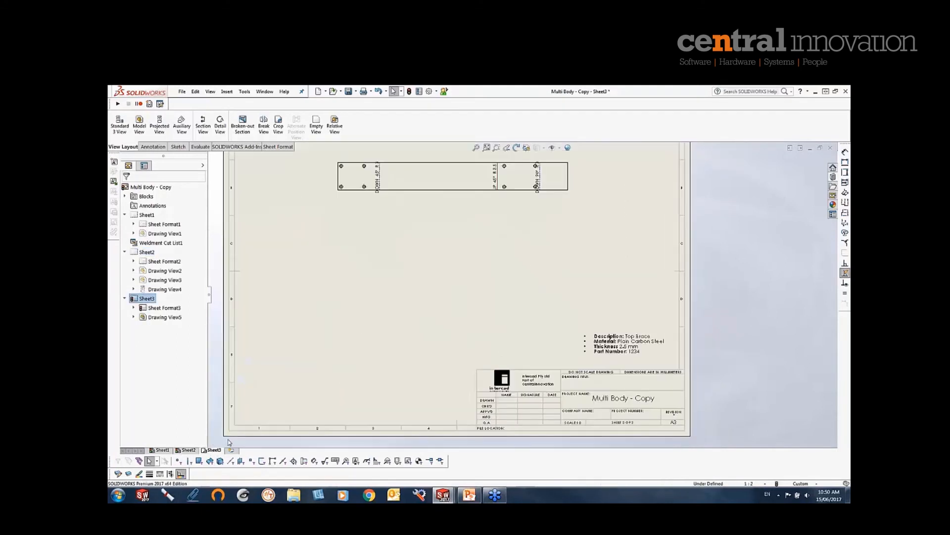
{"action": "left_click", "coordinate": [188, 451]}
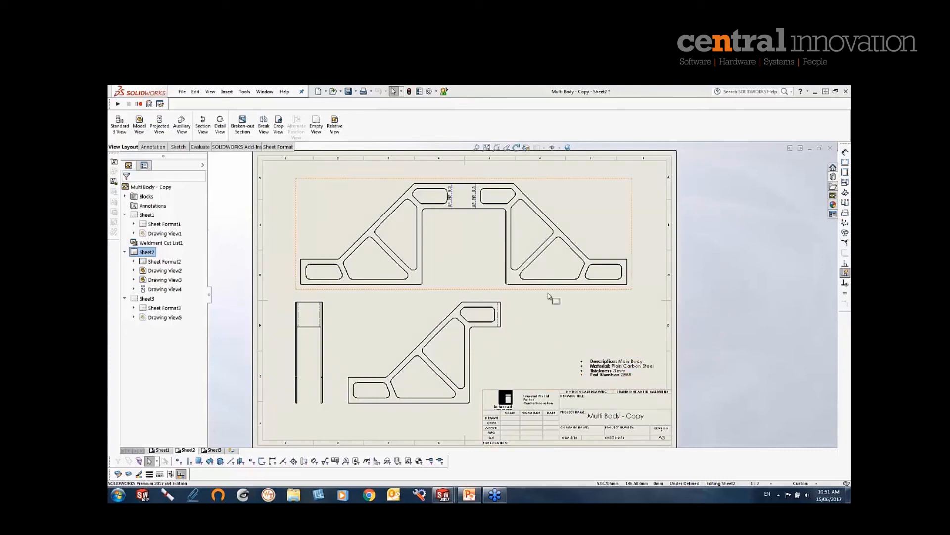
{"action": "left_click", "coordinate": [587, 207]}
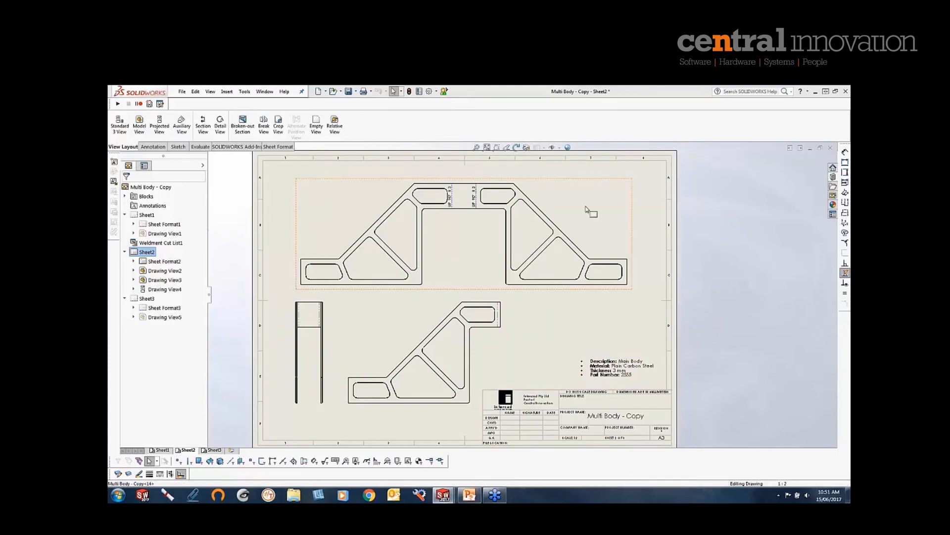
{"action": "left_click", "coordinate": [153, 146]}
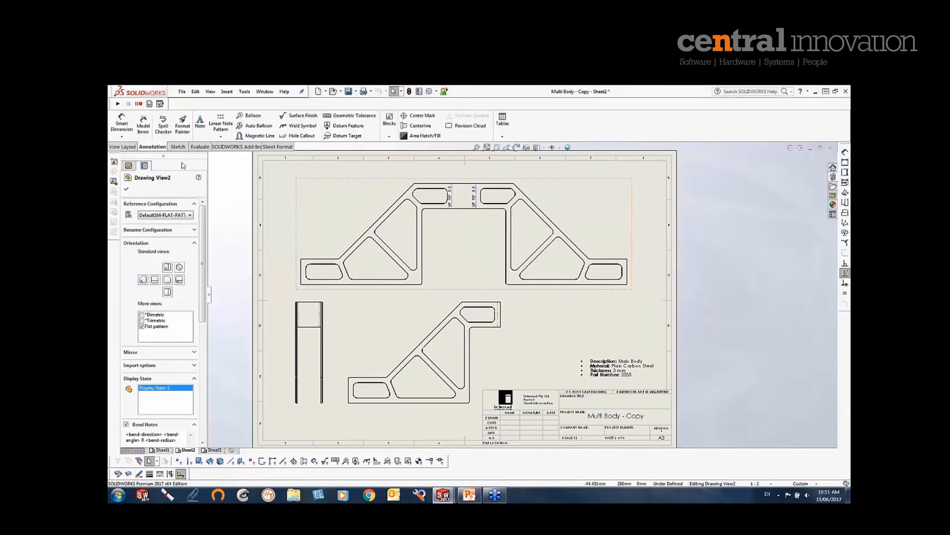
{"action": "scroll", "coordinate": [569, 247], "scroll_direction": "down", "scroll_amount": 4}
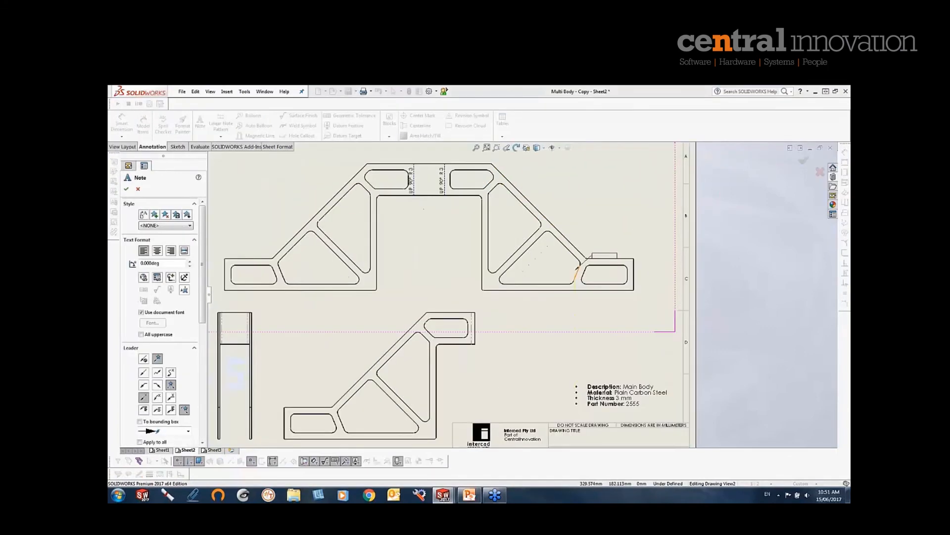
{"action": "left_click", "coordinate": [567, 243]}
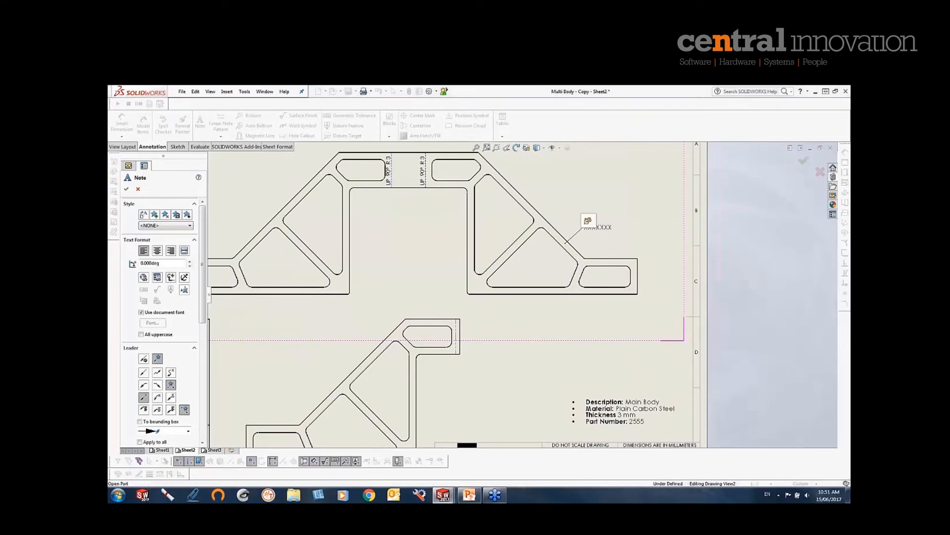
{"action": "left_click", "coordinate": [613, 201]}
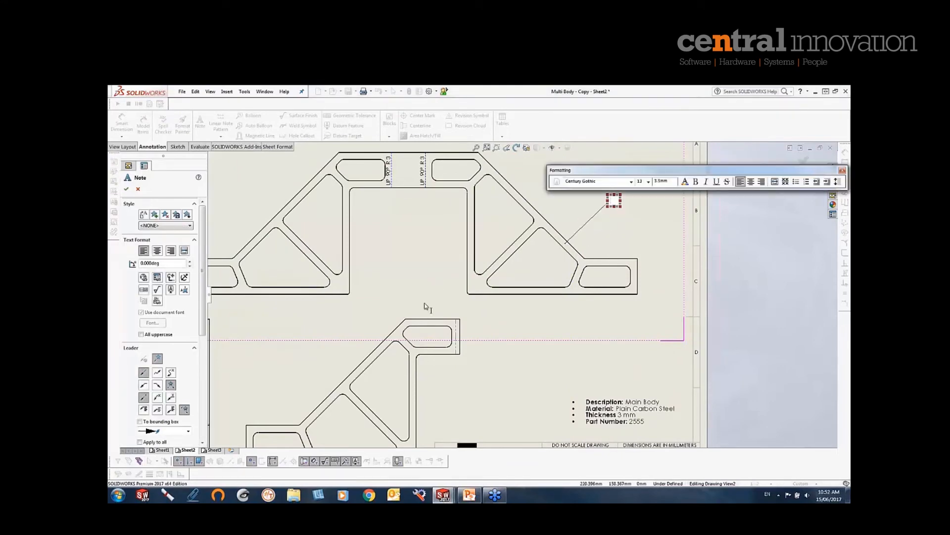
{"action": "type", "text": "Description"}
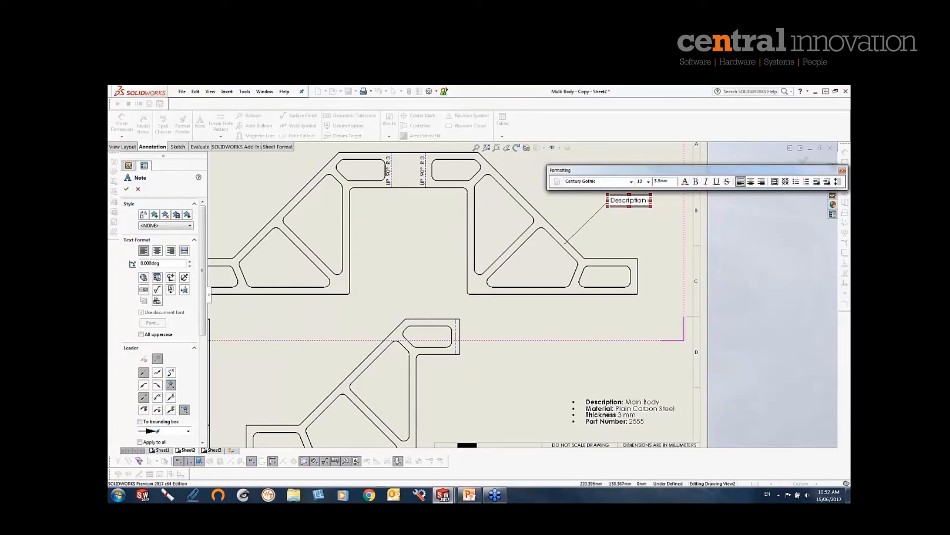
Link the Description line to the Description property of the component to which the annotation is attached
{"action": "left_click", "coordinate": [157, 279]}
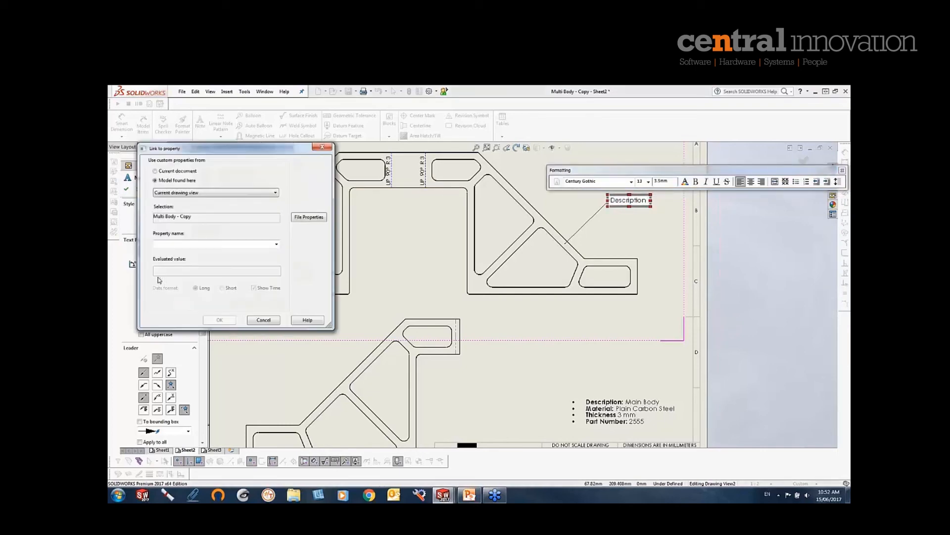
{"action": "left_click", "coordinate": [178, 193]}
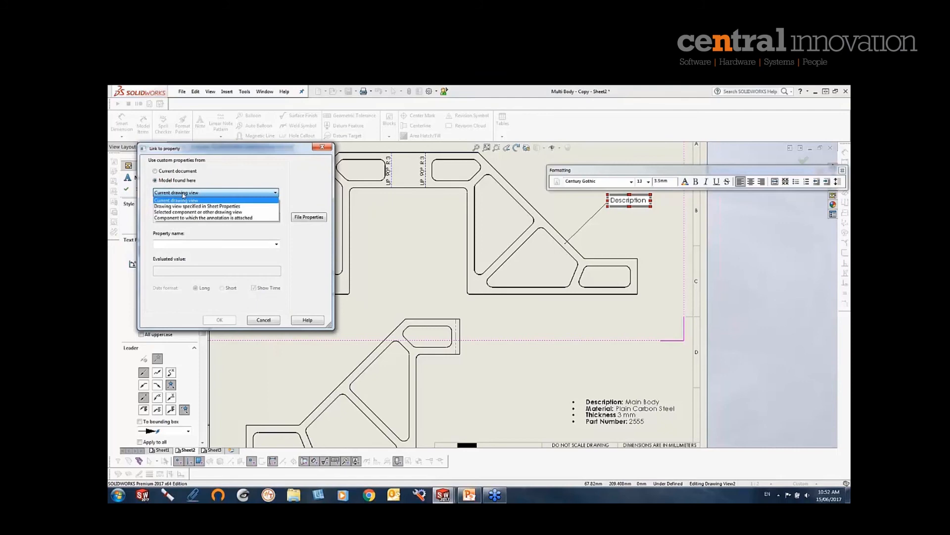
{"action": "left_click", "coordinate": [202, 218]}
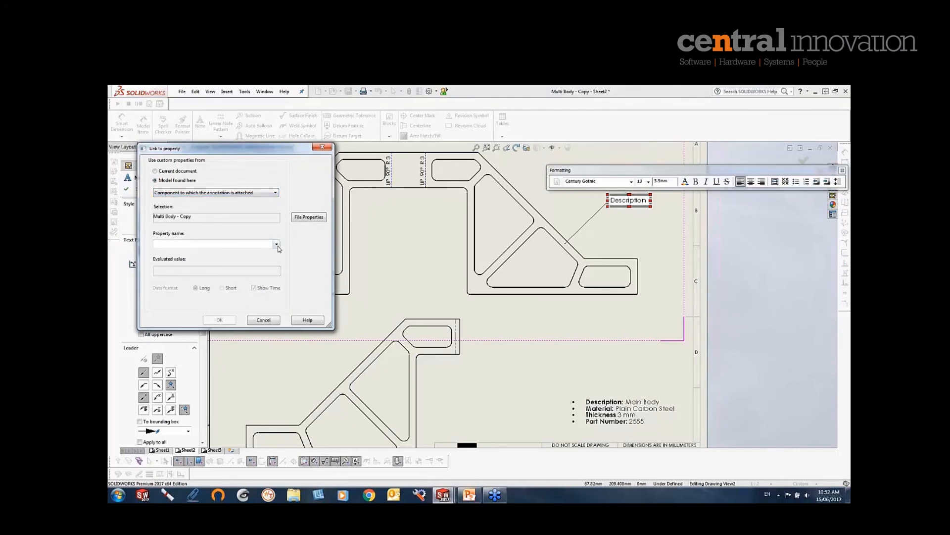
{"action": "left_click", "coordinate": [277, 244]}
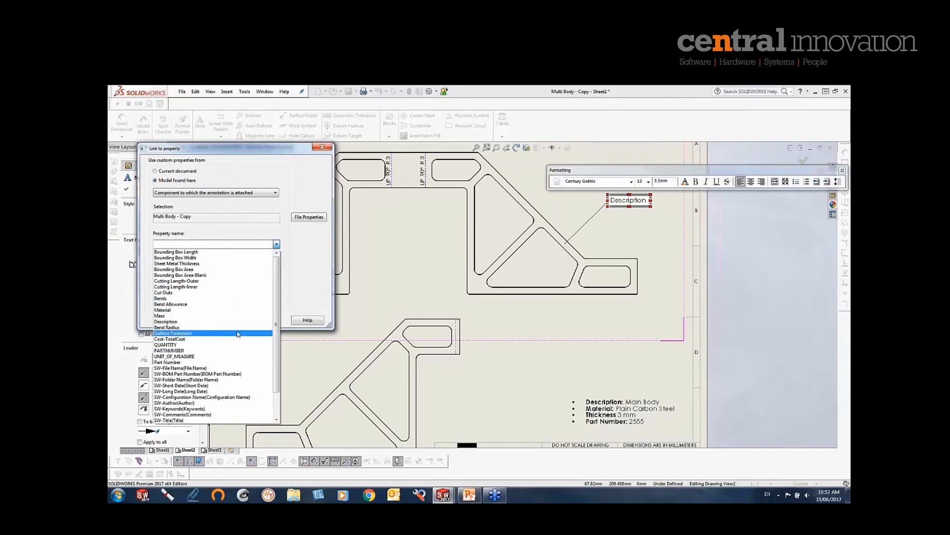
{"action": "left_click", "coordinate": [224, 322]}
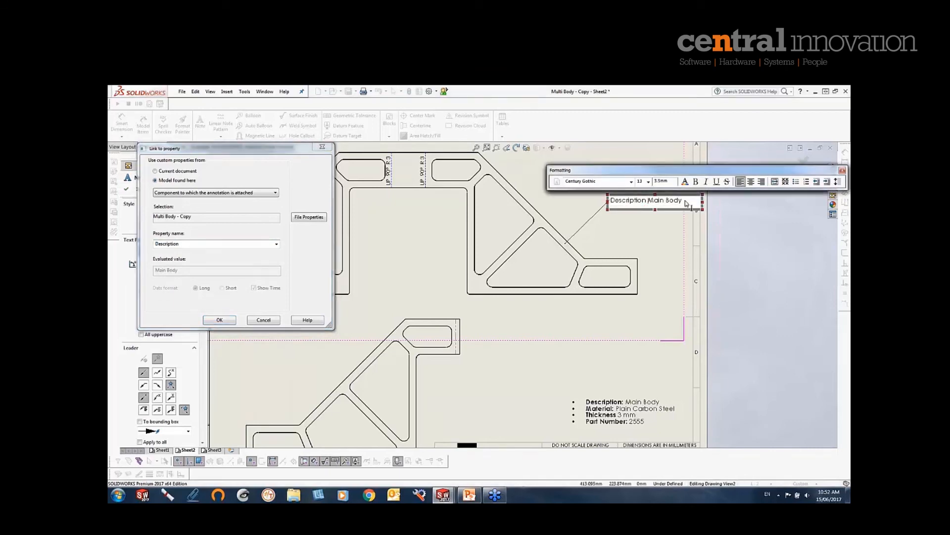
{"action": "left_click", "coordinate": [220, 319]}
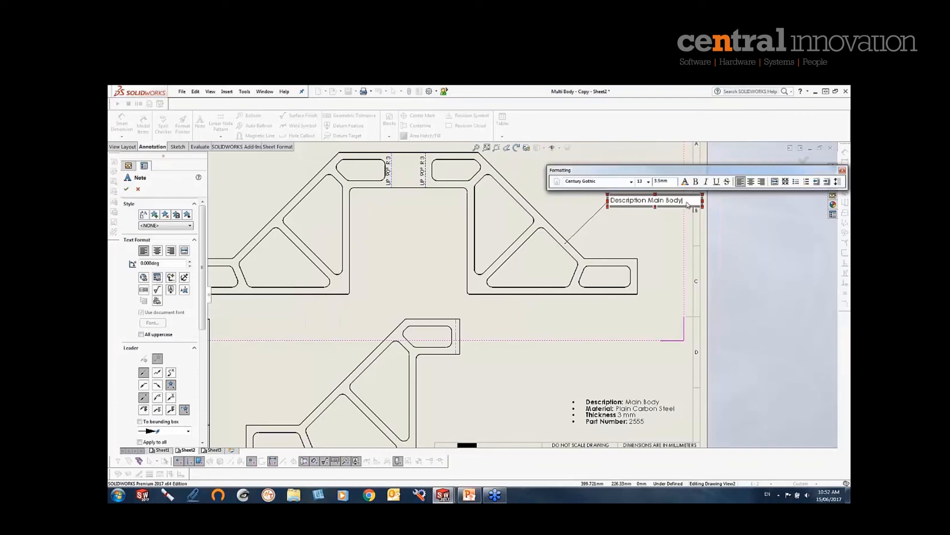
Add a second note line "Part Number" linked to the PARTNUMBER property of the component to which the annotation is attached, and finish the note
{"action": "key", "text": "Return"}
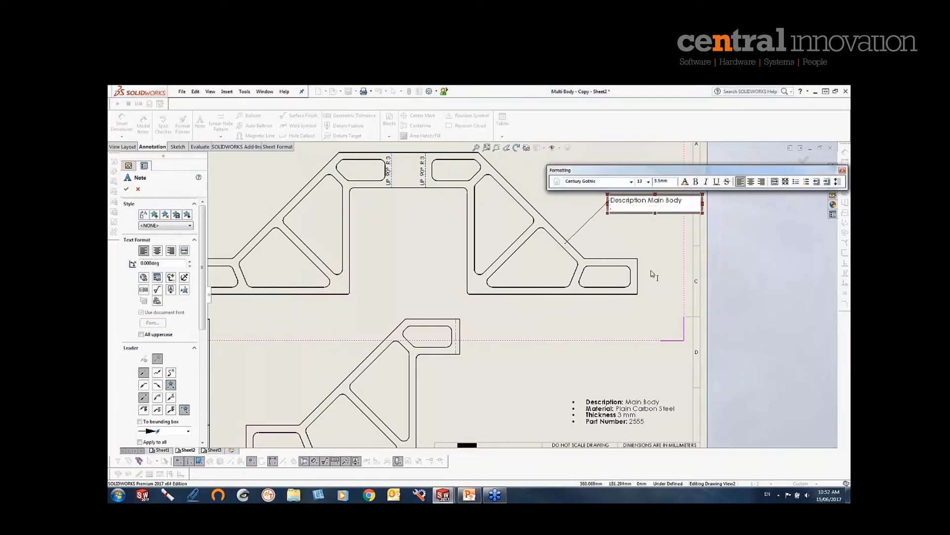
{"action": "type", "text": "Part Number,"}
{"action": "left_click", "coordinate": [171, 289]}
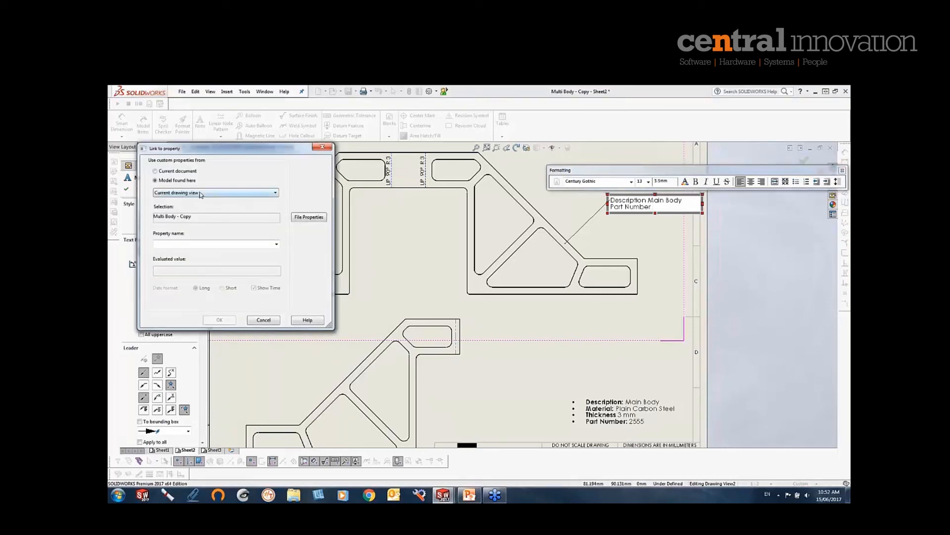
{"action": "left_click", "coordinate": [200, 194]}
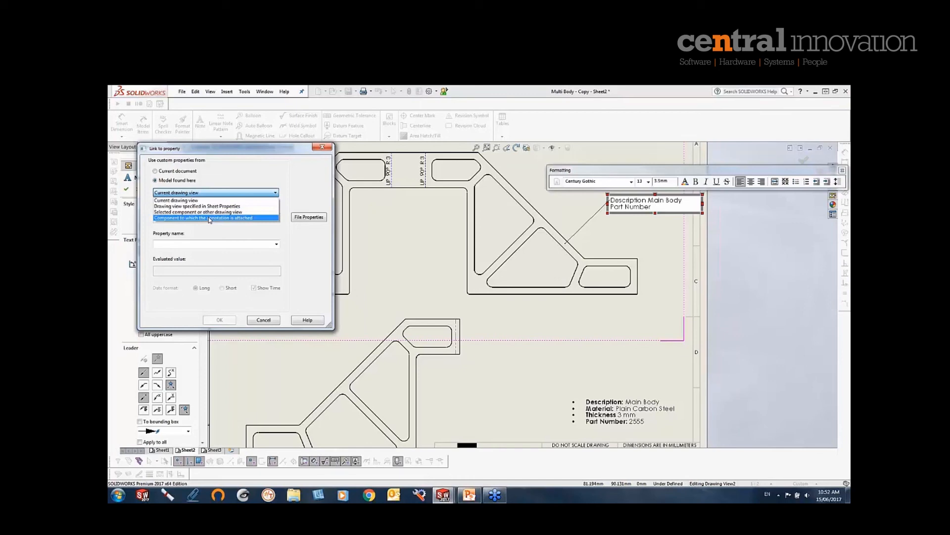
{"action": "left_click", "coordinate": [210, 219]}
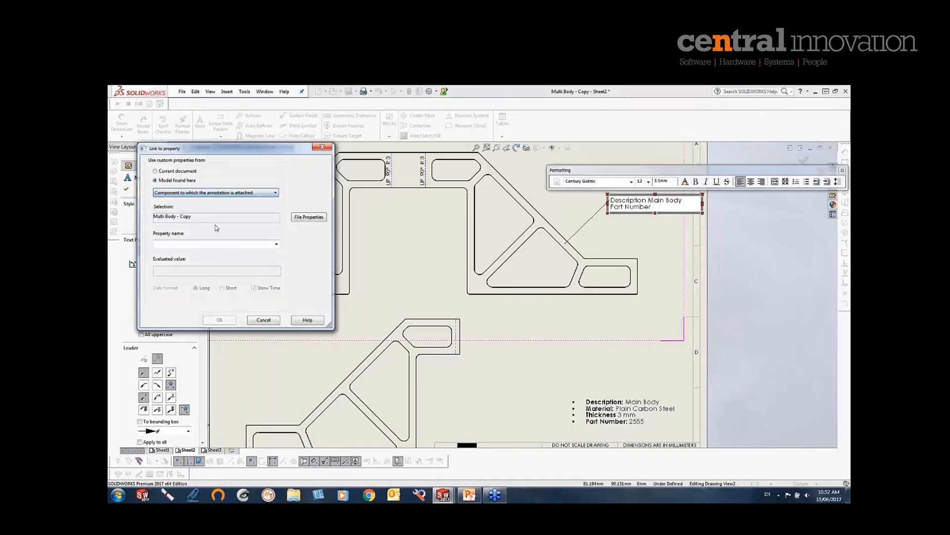
{"action": "left_click", "coordinate": [276, 245]}
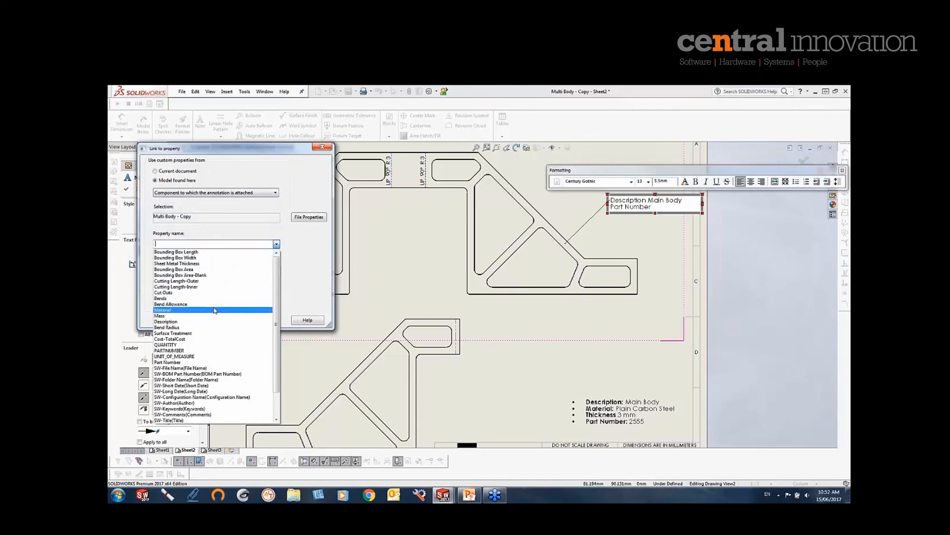
{"action": "left_click", "coordinate": [198, 350]}
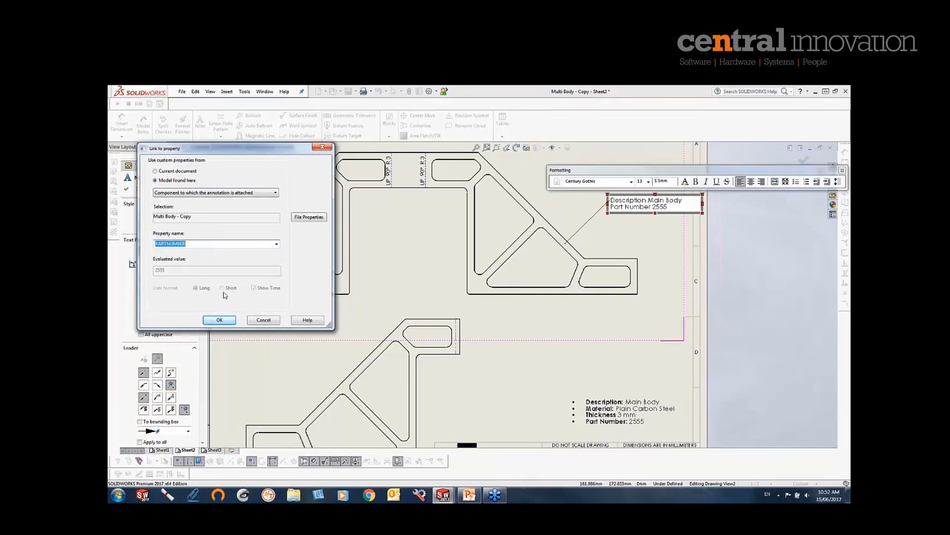
{"action": "left_click", "coordinate": [220, 320]}
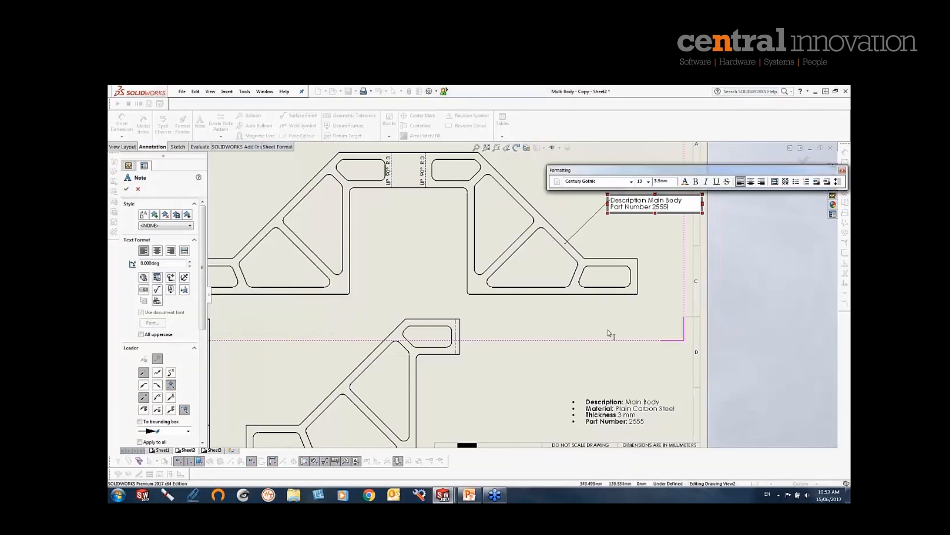
{"action": "left_click", "coordinate": [593, 378]}
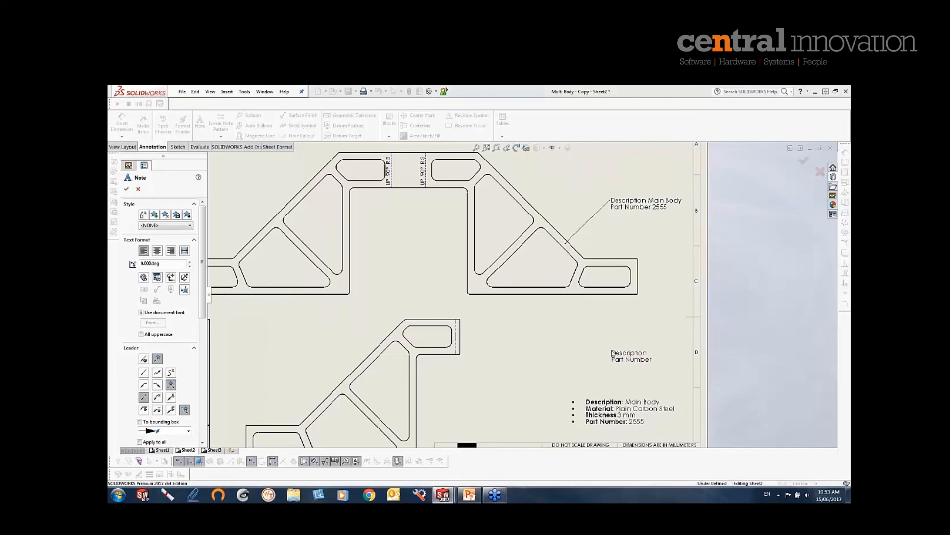
{"action": "key", "text": "Escape"}
Shift the new note slightly up beside the flat pattern and remove its leader
{"action": "mouse_move", "coordinate": [620, 203]}
{"action": "left_mouse_down"}
{"action": "mouse_move", "coordinate": [616, 275]}
{"action": "mouse_move", "coordinate": [612, 193]}
{"action": "left_mouse_up"}
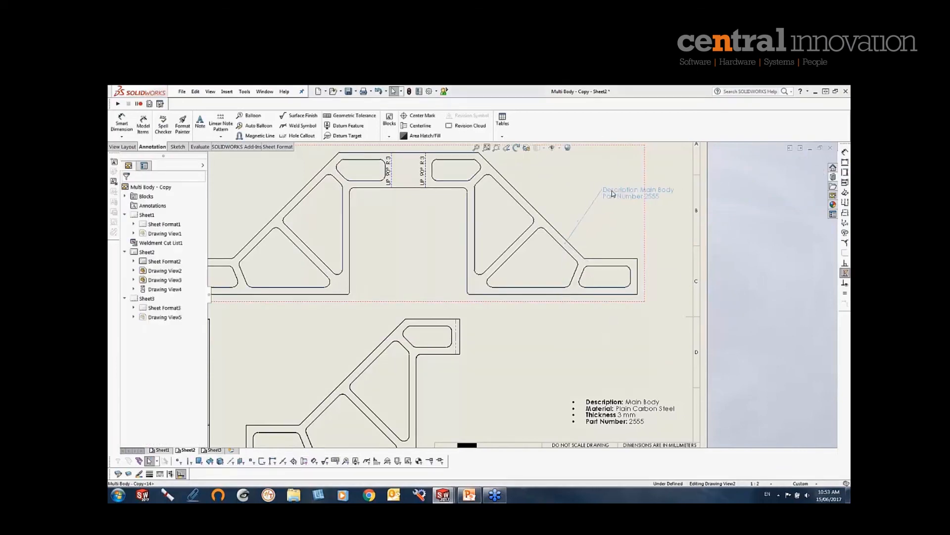
{"action": "left_click", "coordinate": [612, 193]}
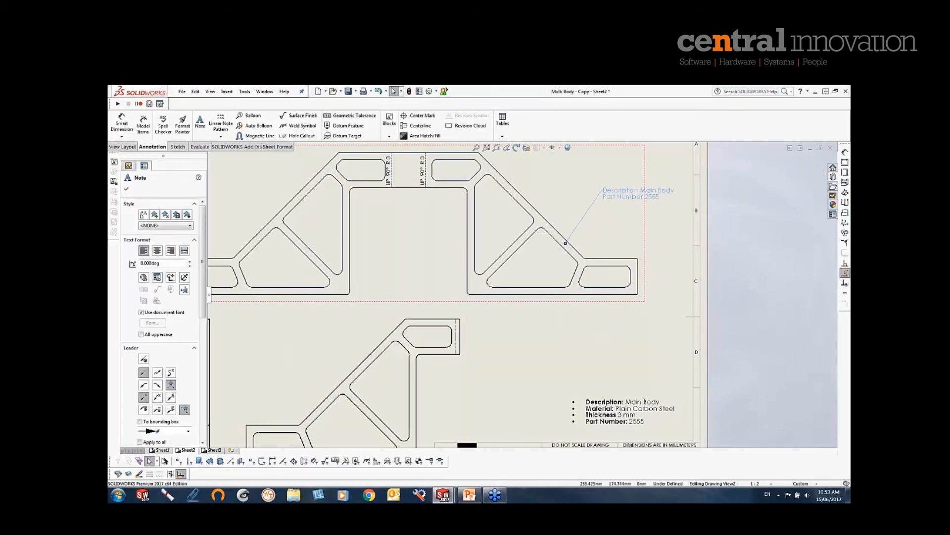
{"action": "left_click", "coordinate": [675, 230]}
{"action": "left_click", "coordinate": [144, 359]}
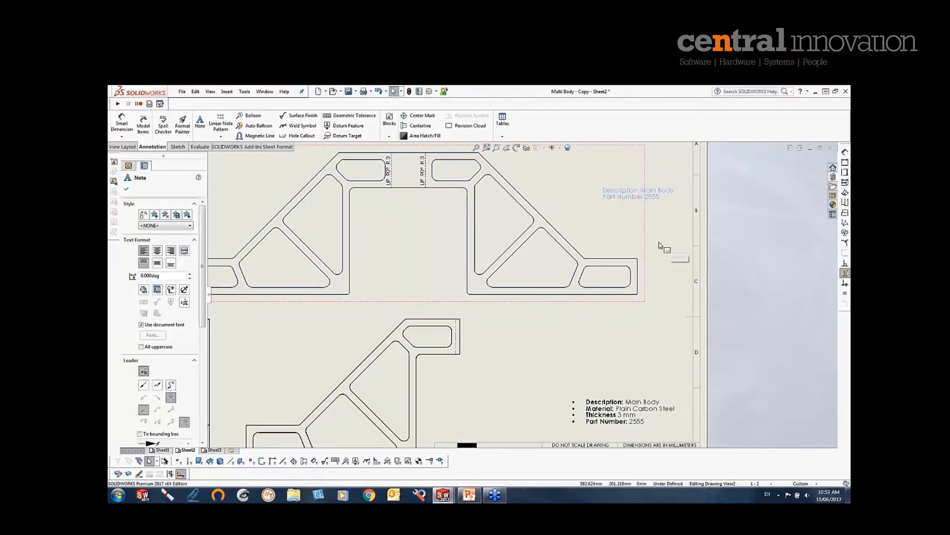
{"action": "key", "text": "Escape"}
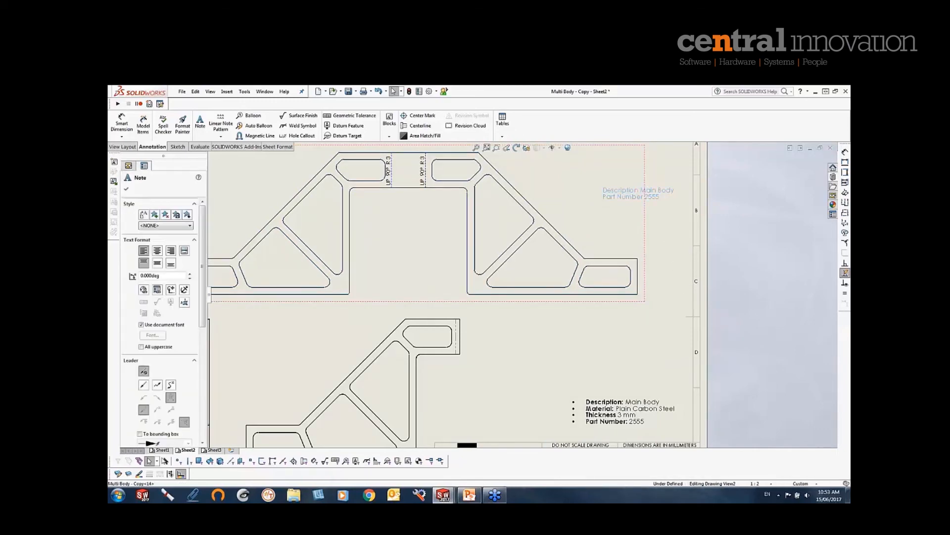
Move the Description and Part Number note into the open area below the upper flat pattern, above the bulleted property note
{"action": "right_click", "coordinate": [629, 196]}
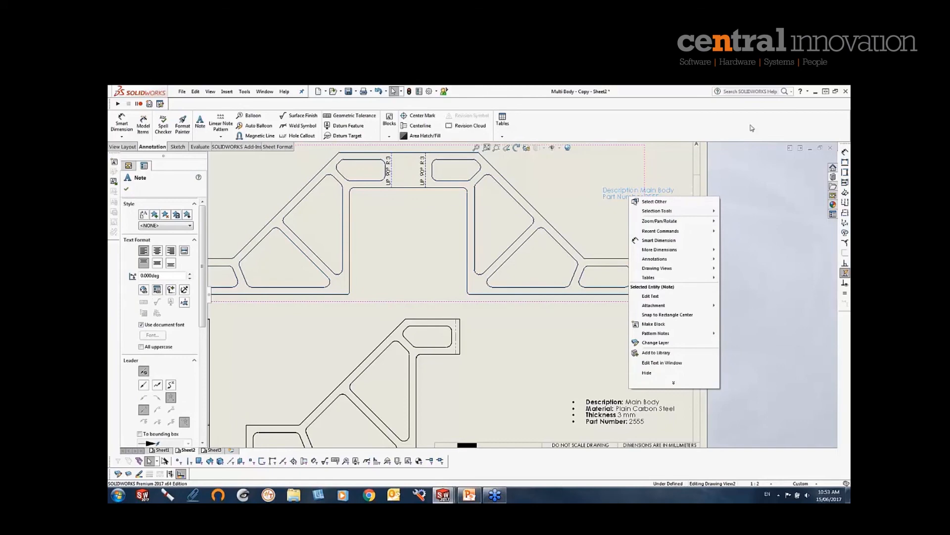
{"action": "left_click", "coordinate": [695, 211]}
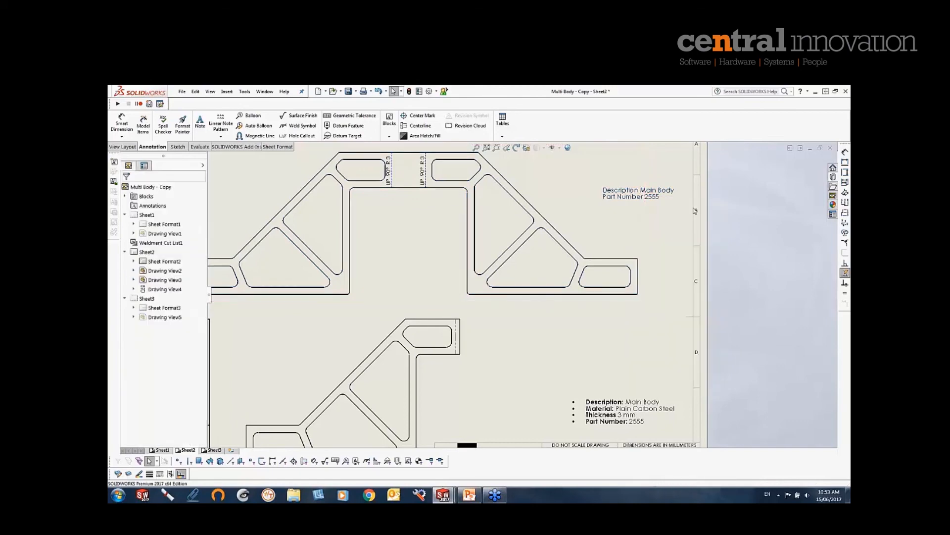
{"action": "left_click", "coordinate": [661, 194]}
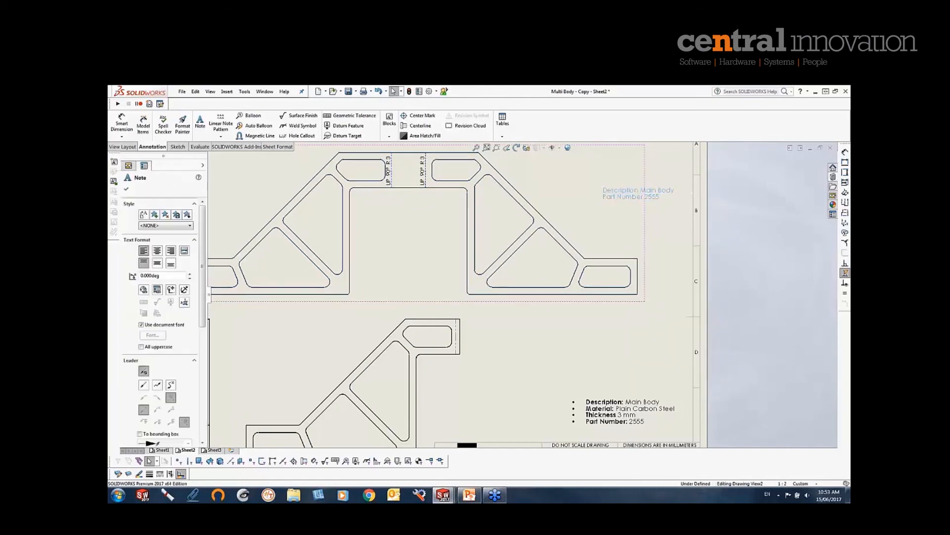
{"action": "left_click", "coordinate": [834, 177]}
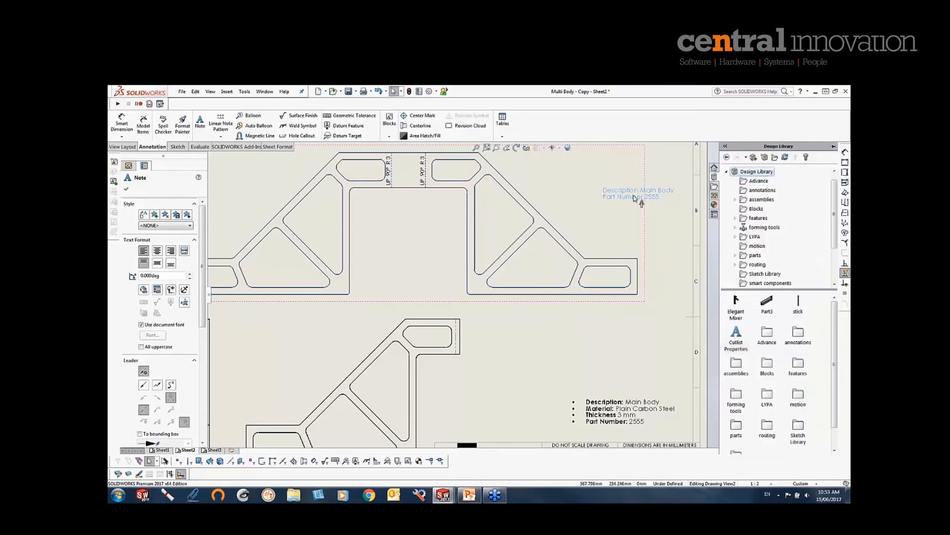
{"action": "left_click_drag", "start_coordinate": [639, 194], "coordinate": [623, 331]}
{"action": "left_click", "coordinate": [608, 342]}
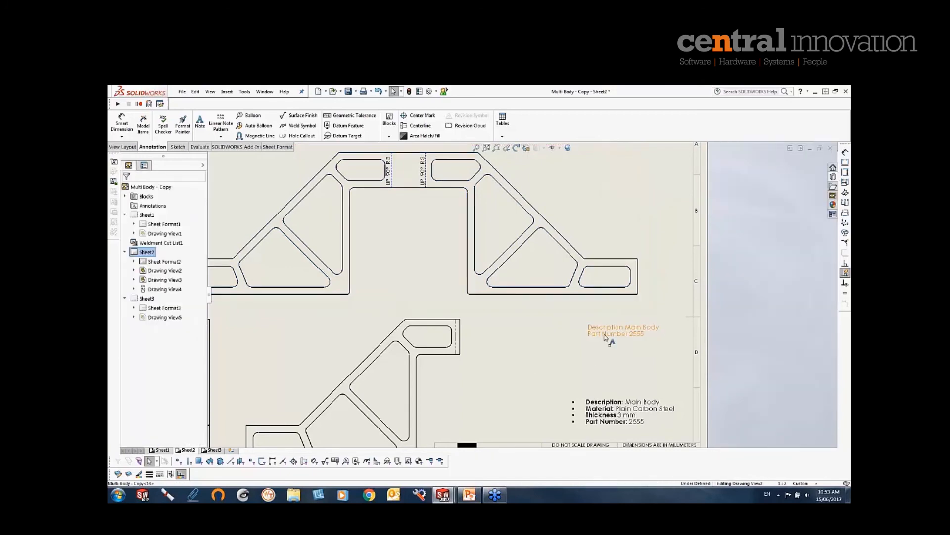
Add the moved Description and Part Number note to the main Design Library folder with the file name New Note
{"action": "left_click", "coordinate": [609, 334]}
{"action": "left_click", "coordinate": [833, 177]}
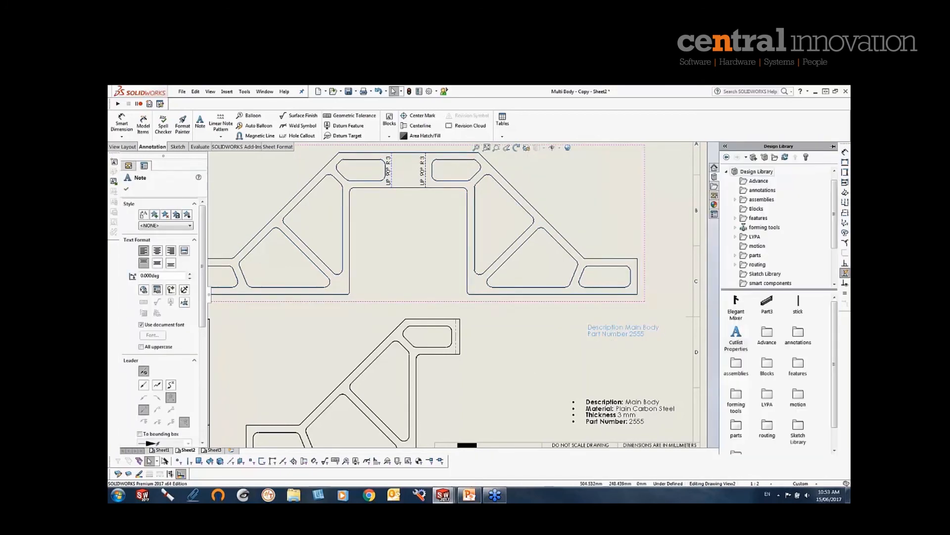
{"action": "left_click", "coordinate": [753, 157]}
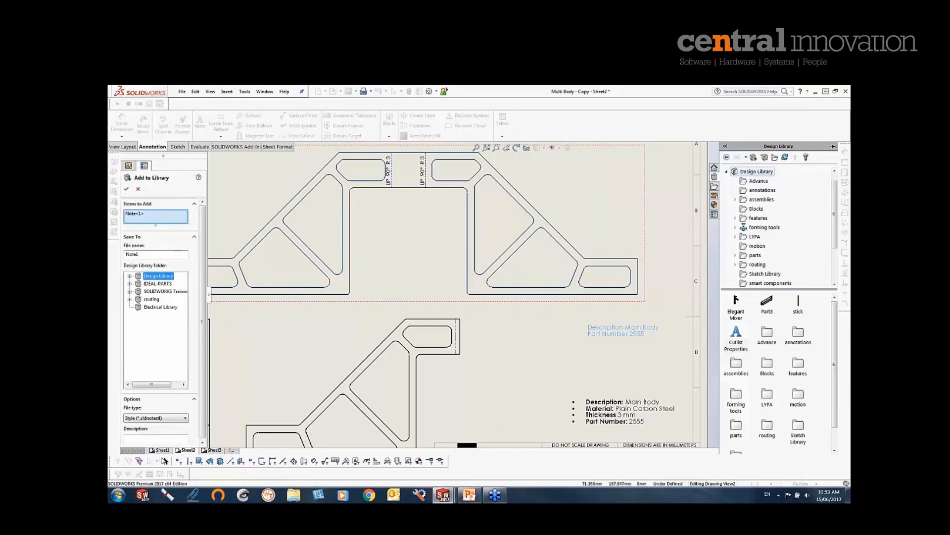
{"action": "double_click", "coordinate": [131, 254]}
{"action": "type", "text": "New Note"}
{"action": "left_click", "coordinate": [126, 189]}
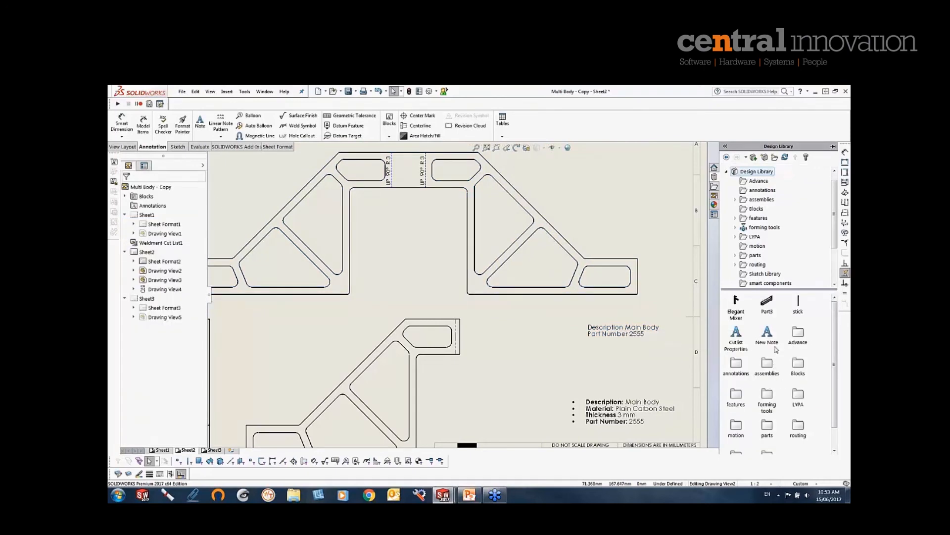
Insert one copy of New Note from the Design Library into the gap between the legs of the main body's flat pattern
{"action": "mouse_move", "coordinate": [768, 339]}
{"action": "left_mouse_down"}
{"action": "mouse_move", "coordinate": [495, 252]}
{"action": "mouse_move", "coordinate": [522, 228]}
{"action": "mouse_move", "coordinate": [515, 173]}
{"action": "mouse_move", "coordinate": [496, 212]}
{"action": "mouse_move", "coordinate": [371, 240]}
{"action": "mouse_move", "coordinate": [366, 228]}
{"action": "left_mouse_up"}
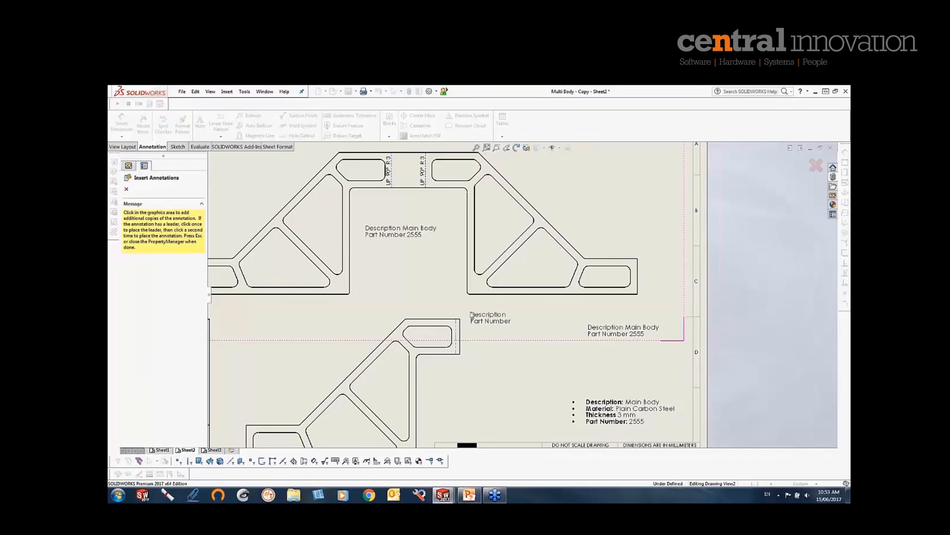
{"action": "key", "text": "Escape"}
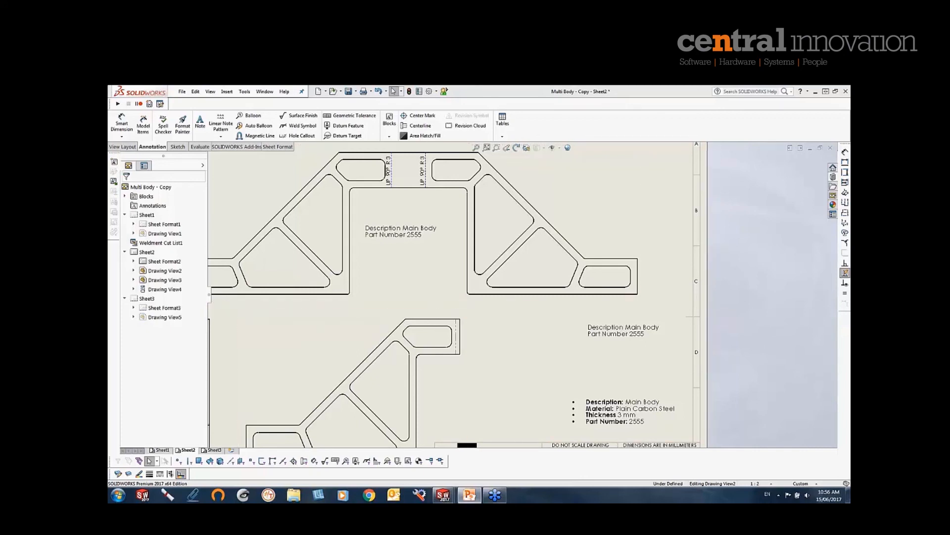
Switch to the PowerPoint slideshow and advance to the closing thank-you slide
{"action": "left_click", "coordinate": [469, 495]}
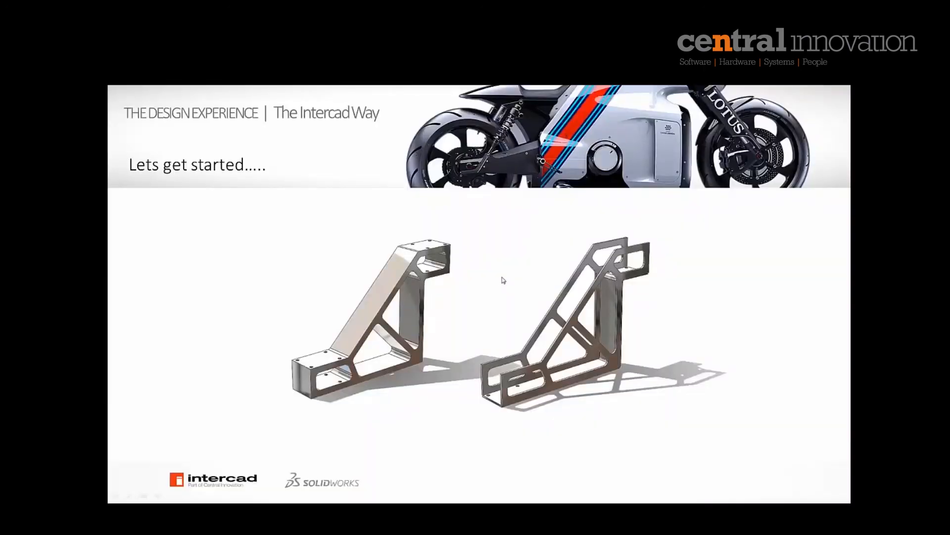
{"action": "left_click", "coordinate": [503, 280]}
{"action": "left_click", "coordinate": [503, 281]}
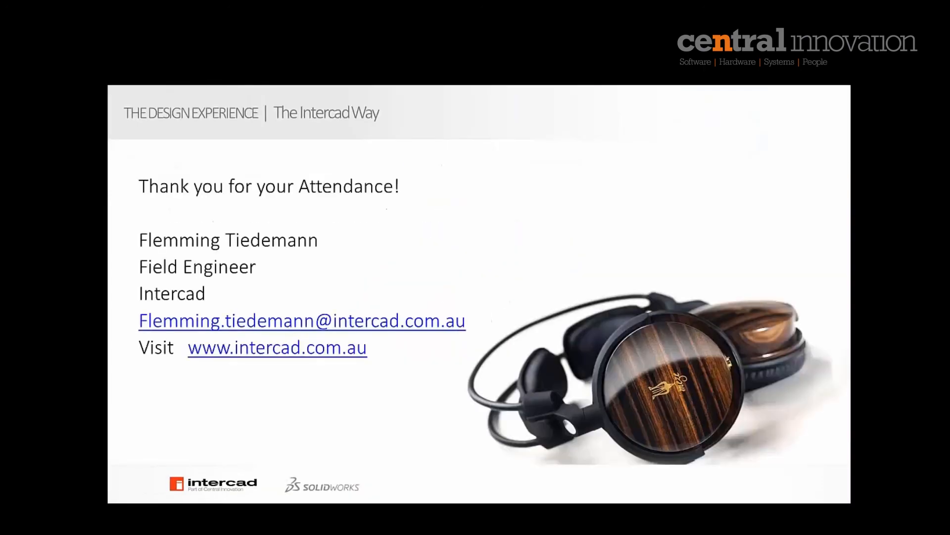